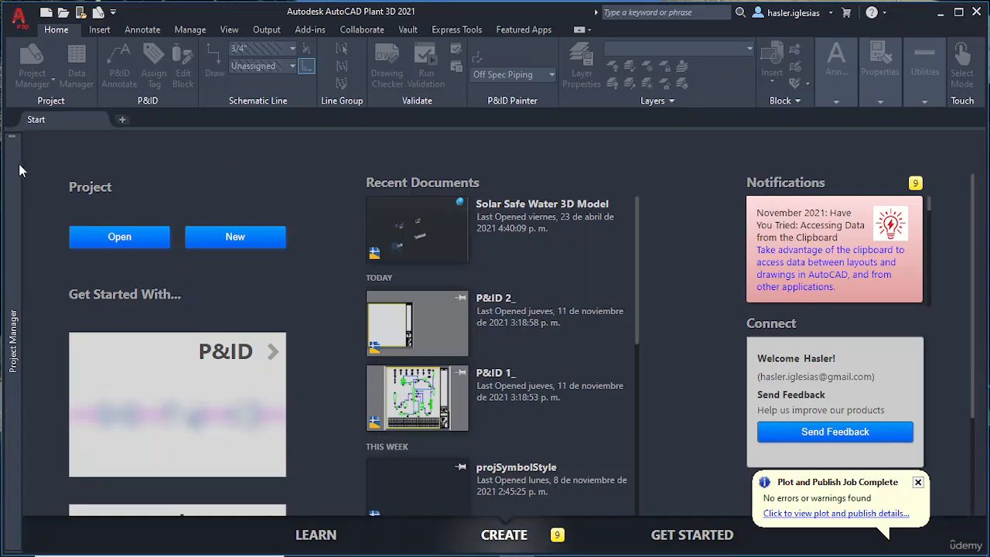
# Open the 3D 1_ drawing from the Plant 3D Drawings folder of Project 3.
pyautogui.moveTo(13, 170)
pyautogui.moveTo(10, 213)
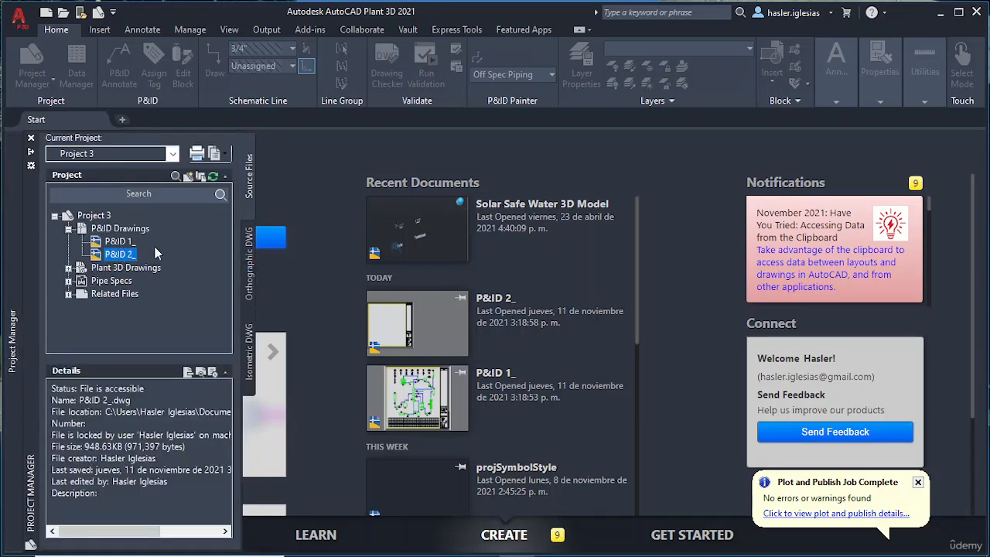
pyautogui.click(68, 268)
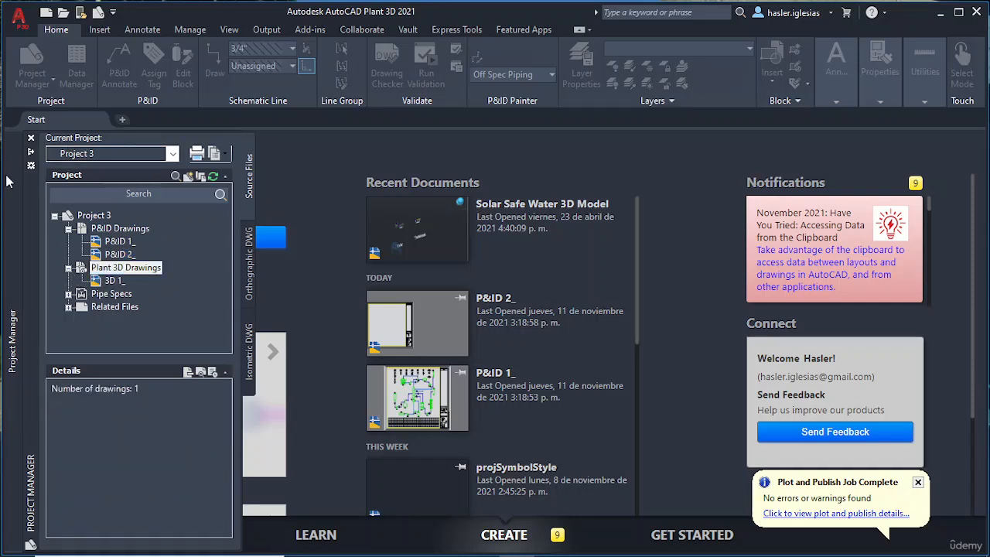
pyautogui.doubleClick(113, 280)
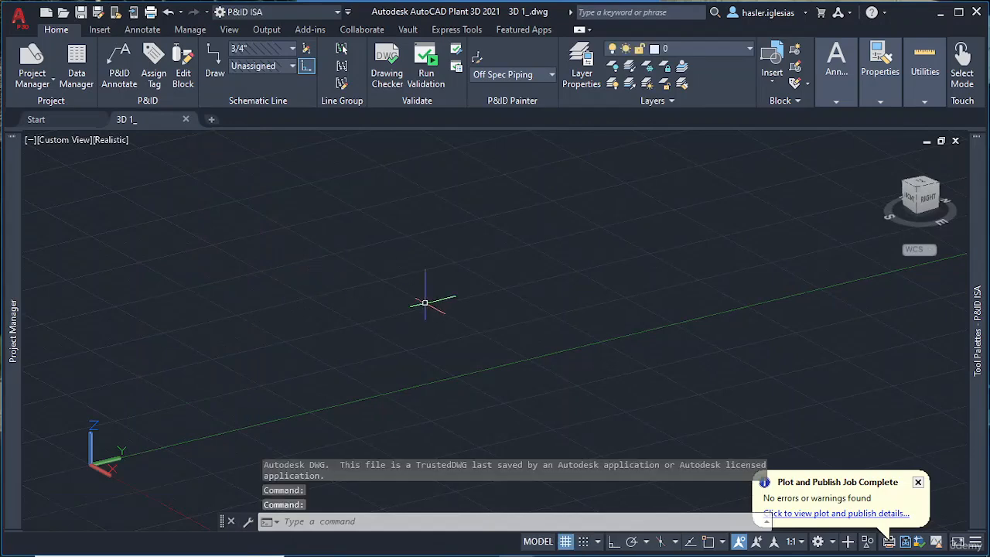
pyautogui.scroll(-4, 520, 304)
pyautogui.moveTo(606, 349); pyautogui.dragTo(298, 271, button='middle')
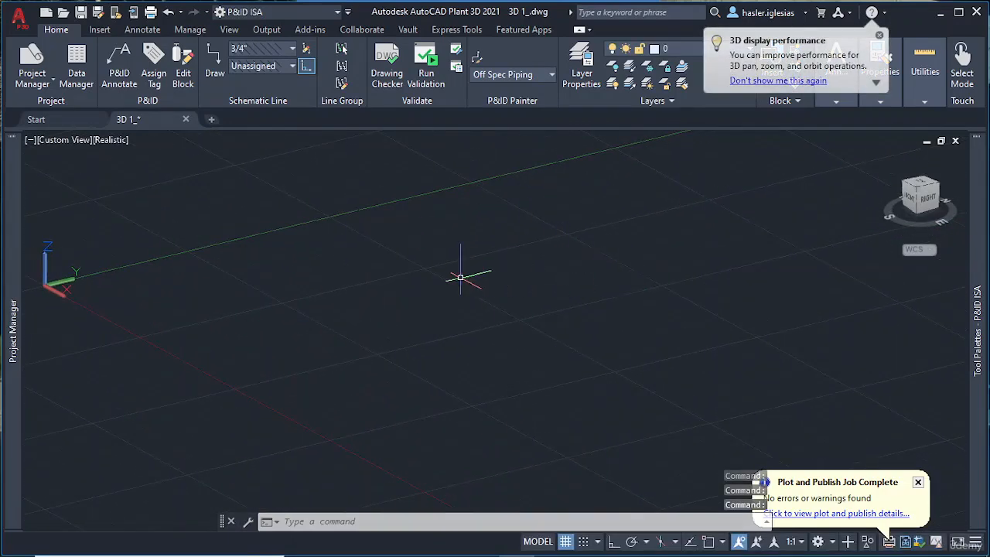
pyautogui.scroll(-2, 461, 224)
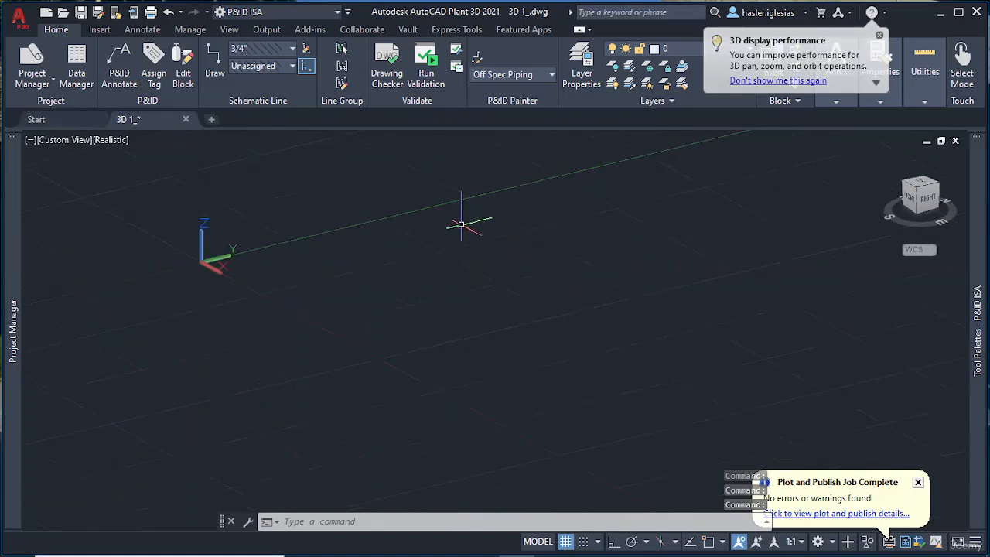
pyautogui.scroll(-5, 461, 224)
pyautogui.moveTo(573, 254); pyautogui.dragTo(469, 323, button='middle')
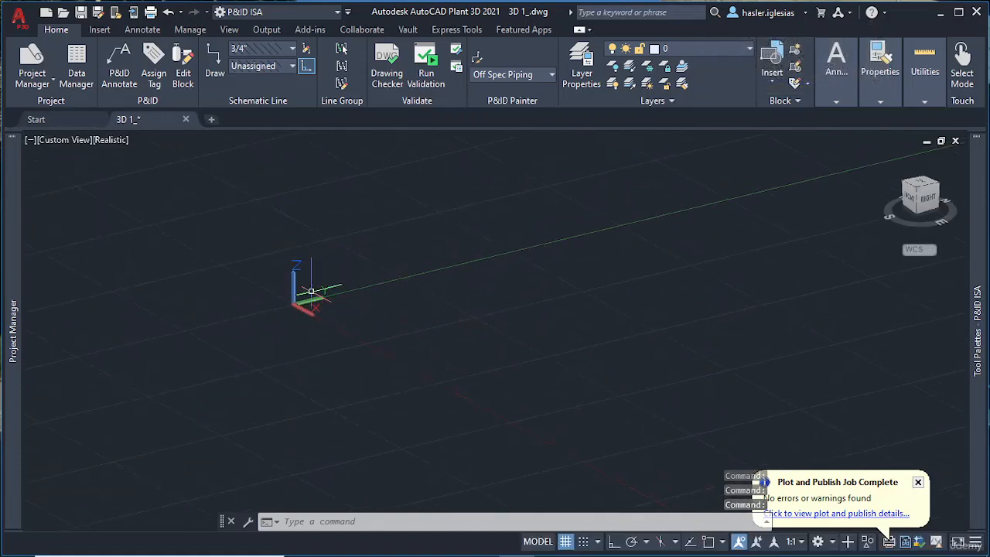
pyautogui.moveTo(400, 287); pyautogui.dragTo(364, 305, button='middle')
pyautogui.scroll(2, 370, 305)
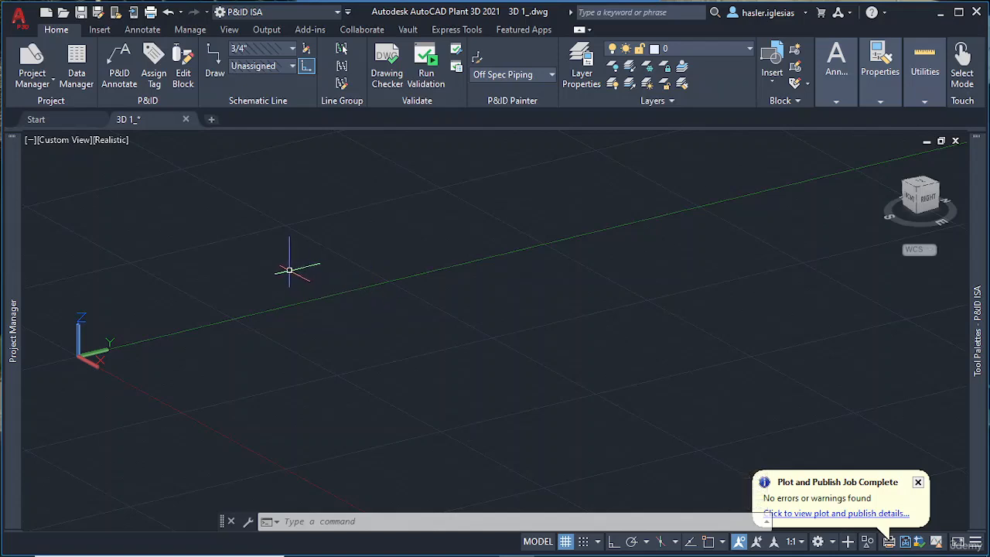
# Switch the workspace to 3D Basics.
pyautogui.click(309, 17)
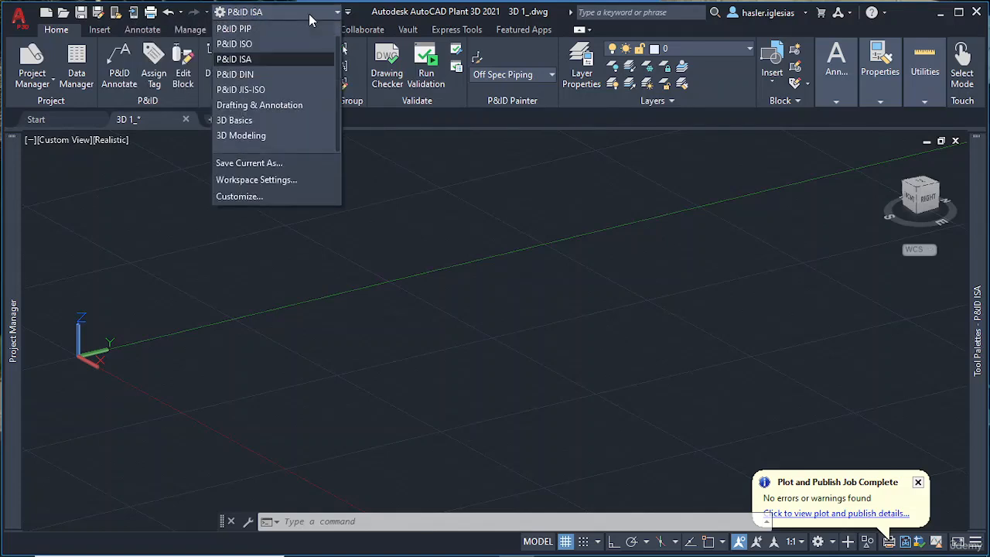
pyautogui.click(264, 126)
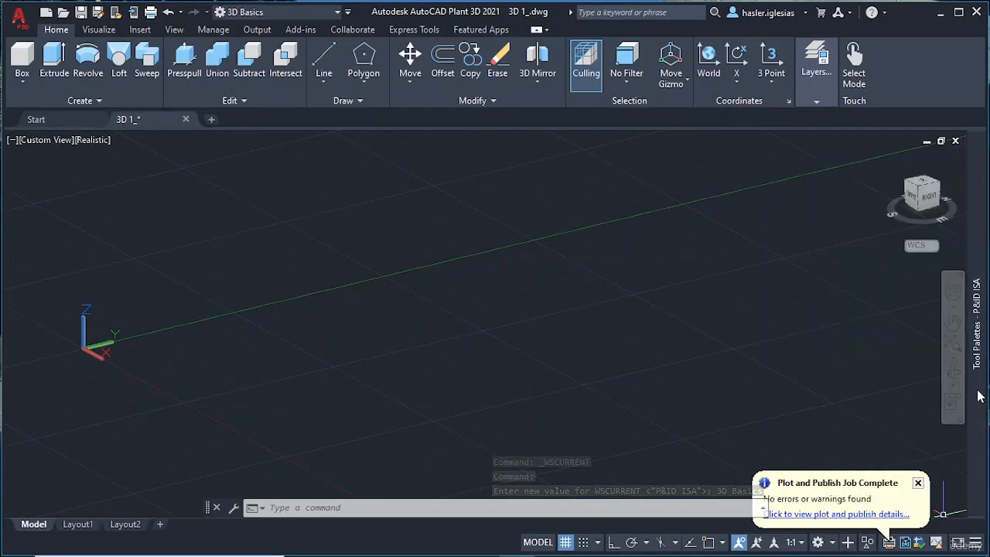
# Dock the piping components tool palettes, set them back to auto-hide and dismiss the Plot and Publish notification.
pyautogui.moveTo(978, 359)
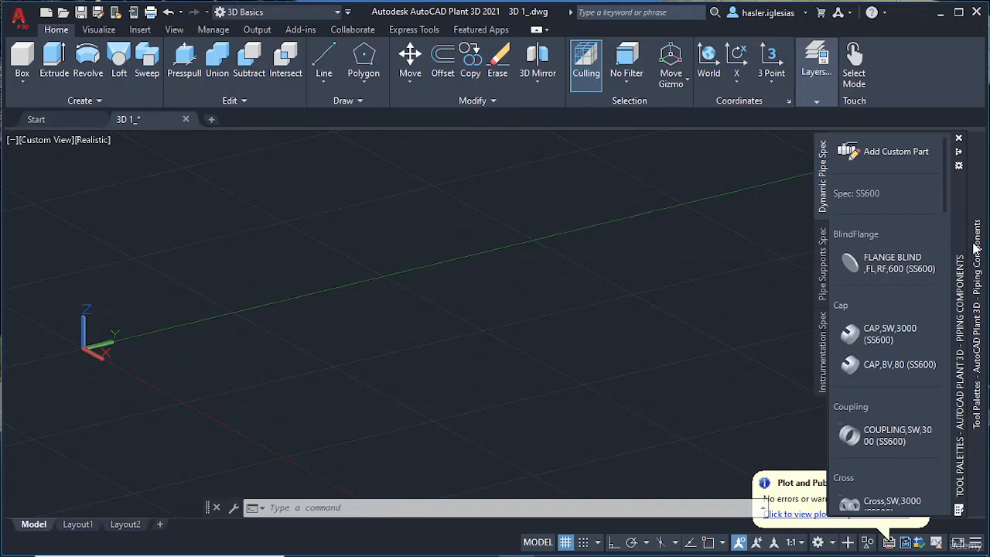
pyautogui.click(960, 153)
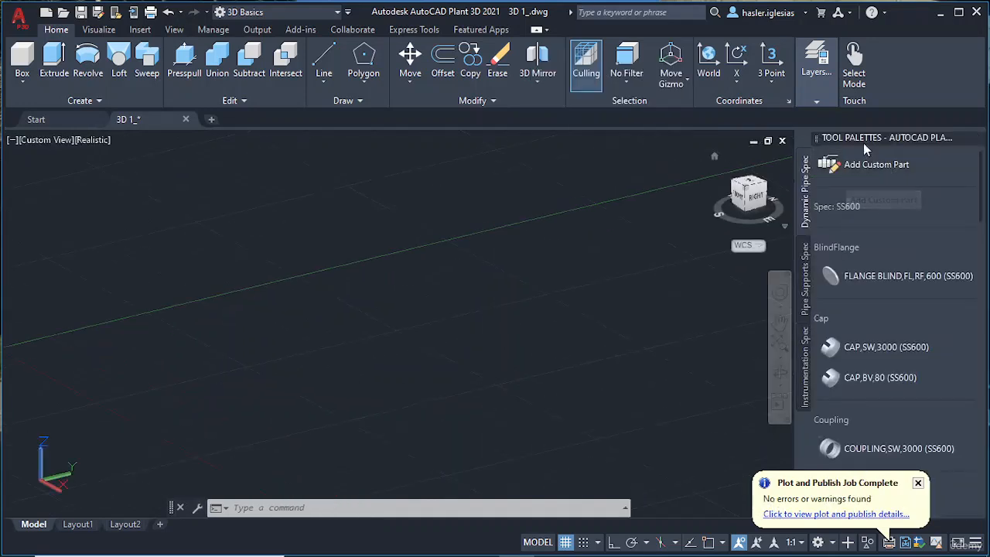
pyautogui.click(963, 148)
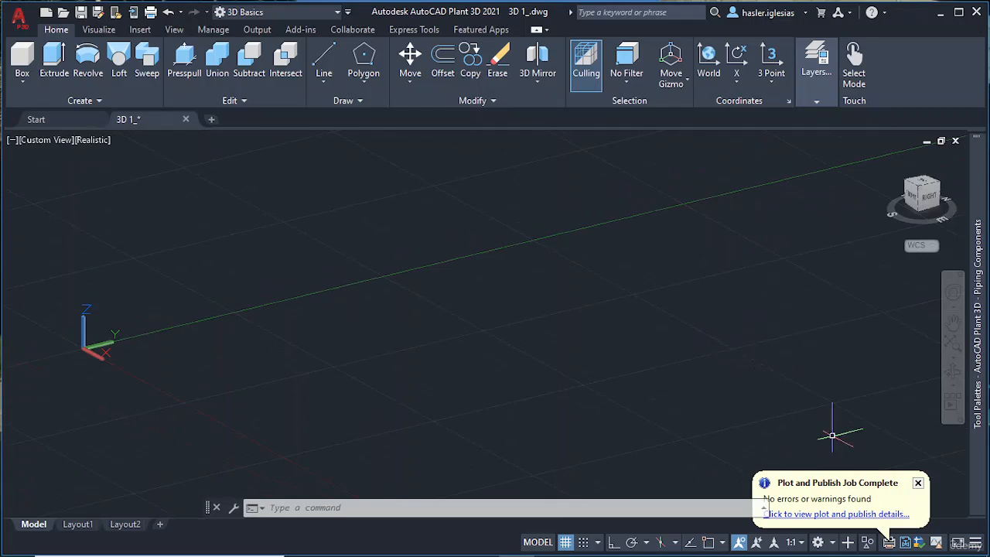
pyautogui.click(918, 483)
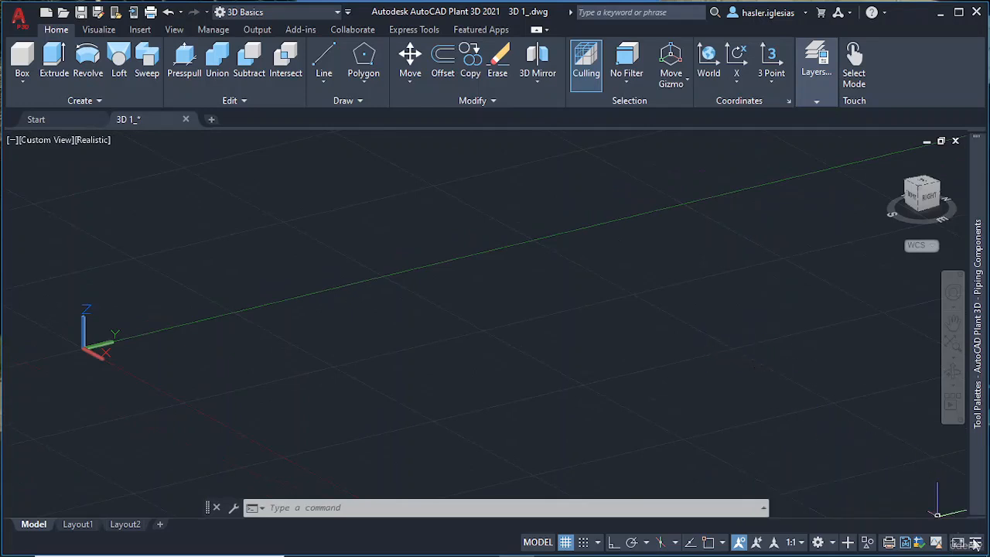
# Examine the list of available workspaces and the 3D Basics toolsets from Visualize through Express Tools.
pyautogui.click(837, 540)
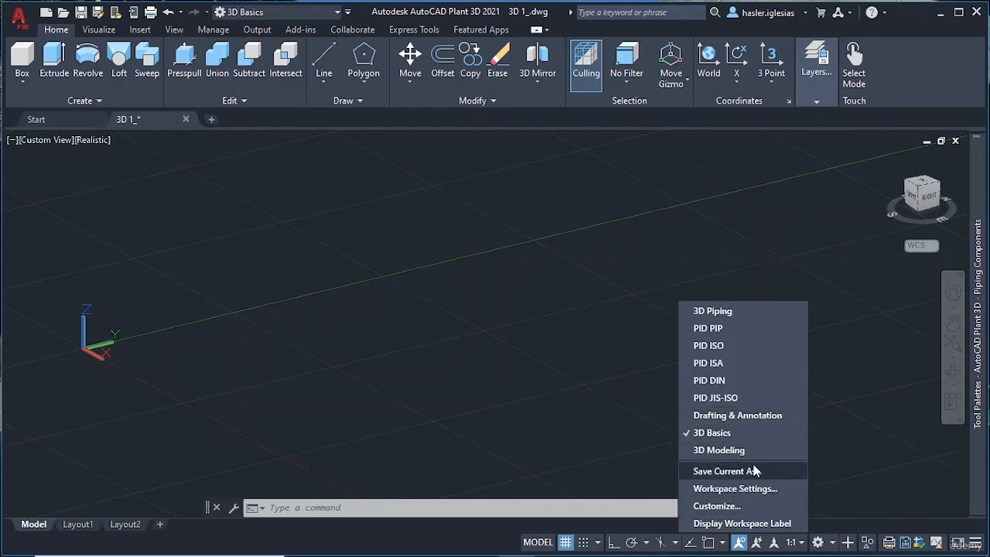
pyautogui.click(538, 323)
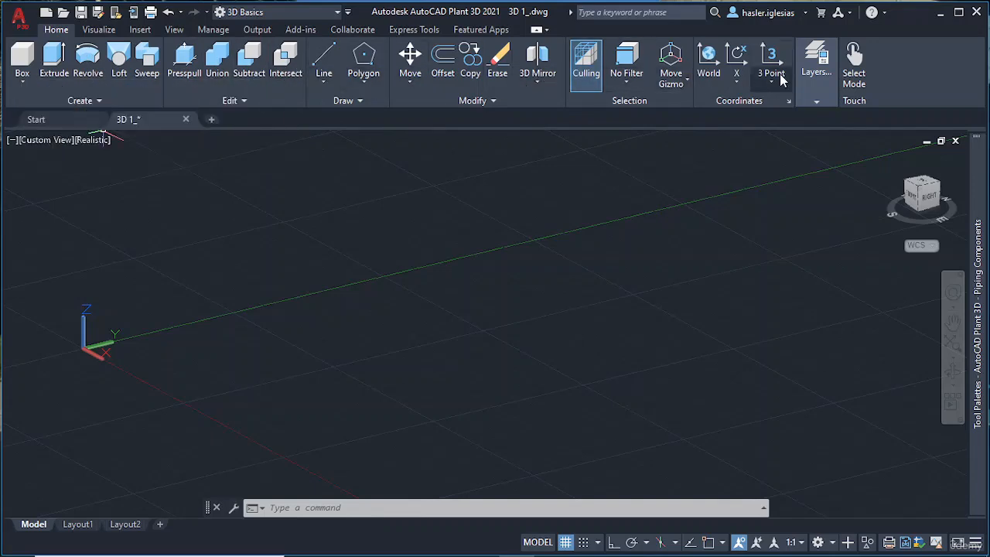
pyautogui.click(100, 31)
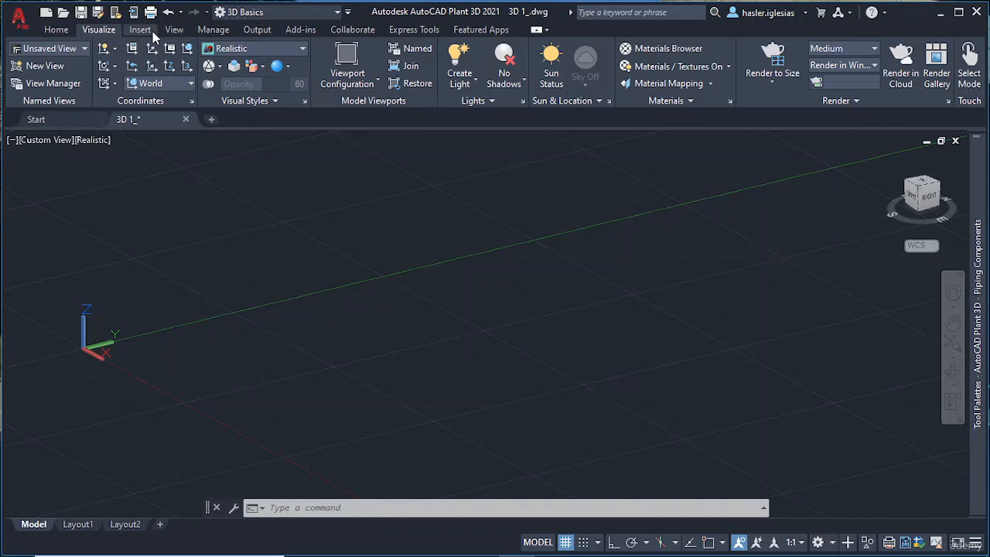
pyautogui.click(143, 31)
pyautogui.click(170, 30)
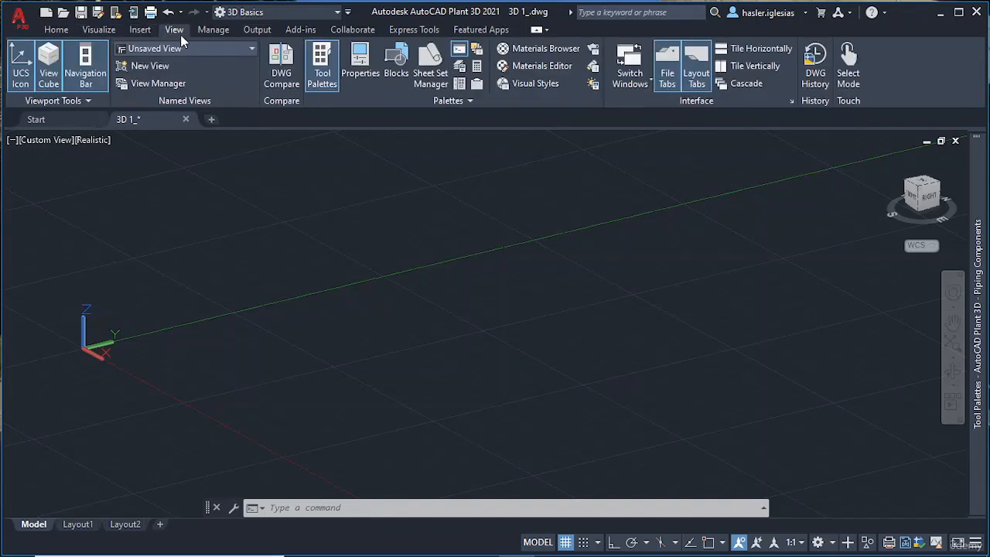
pyautogui.click(215, 31)
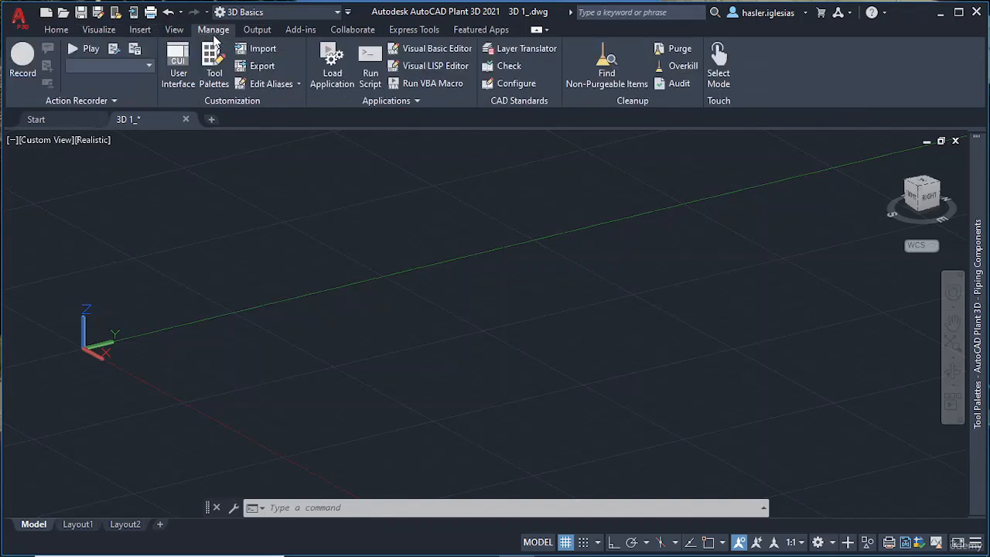
pyautogui.click(262, 33)
pyautogui.click(300, 35)
pyautogui.click(357, 32)
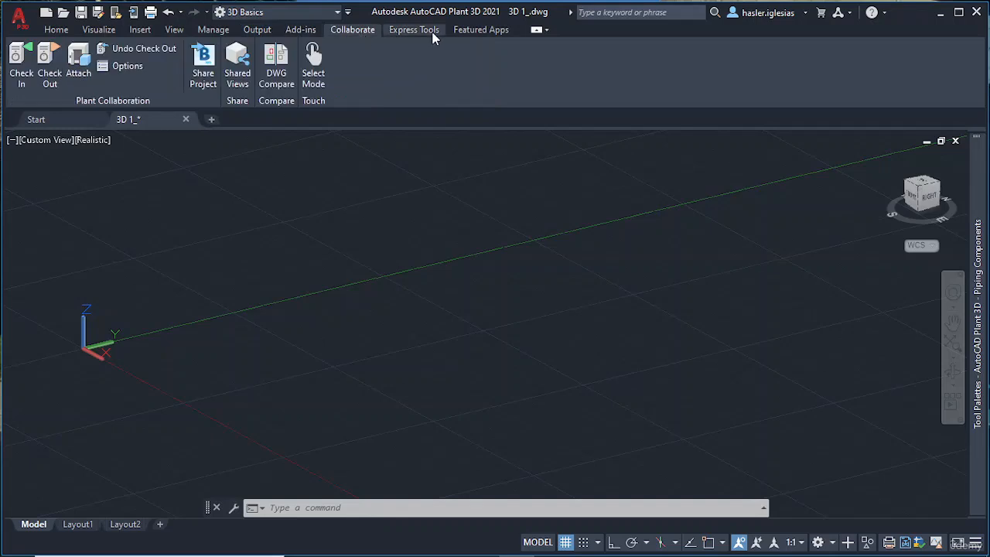
pyautogui.click(412, 31)
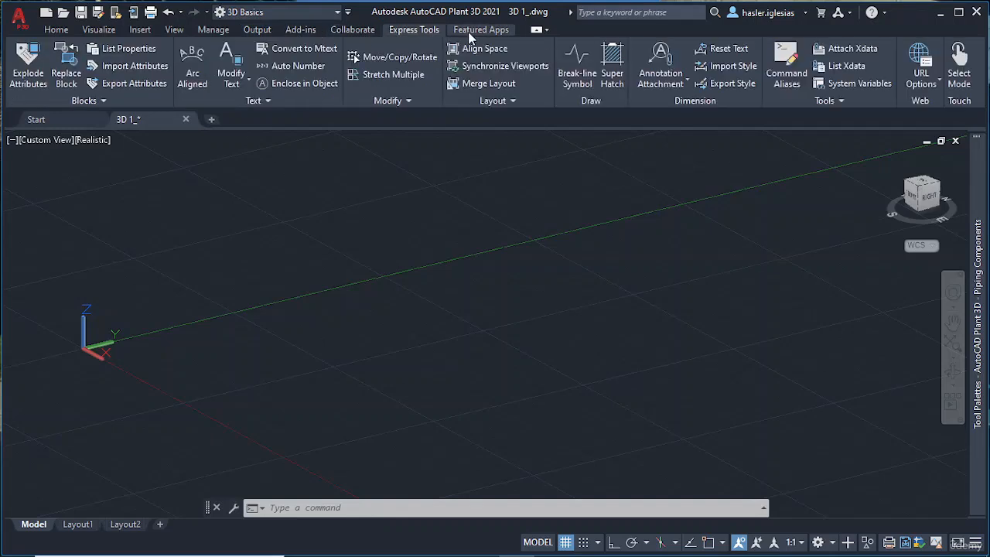
# Switch the workspace to 3D Modeling.
pyautogui.click(306, 13)
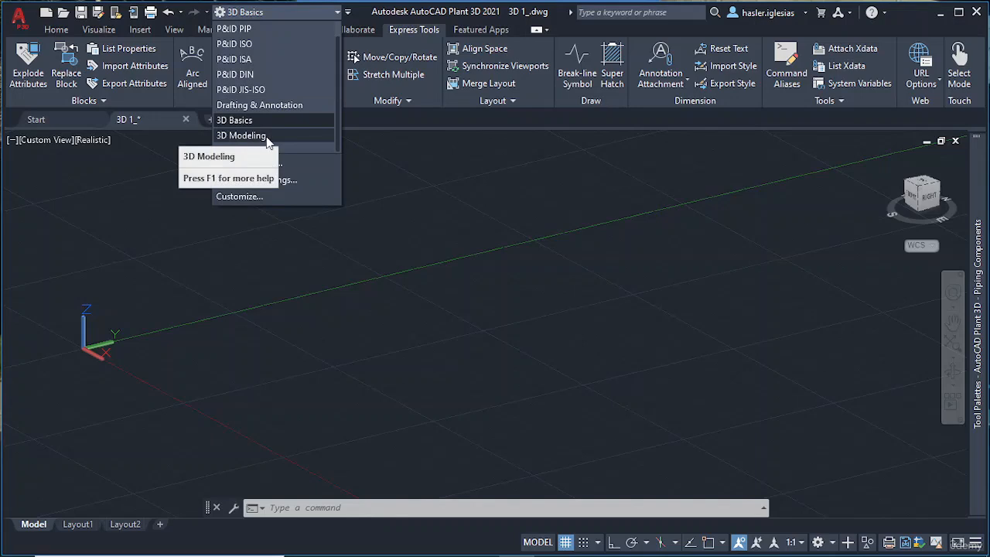
pyautogui.click(242, 135)
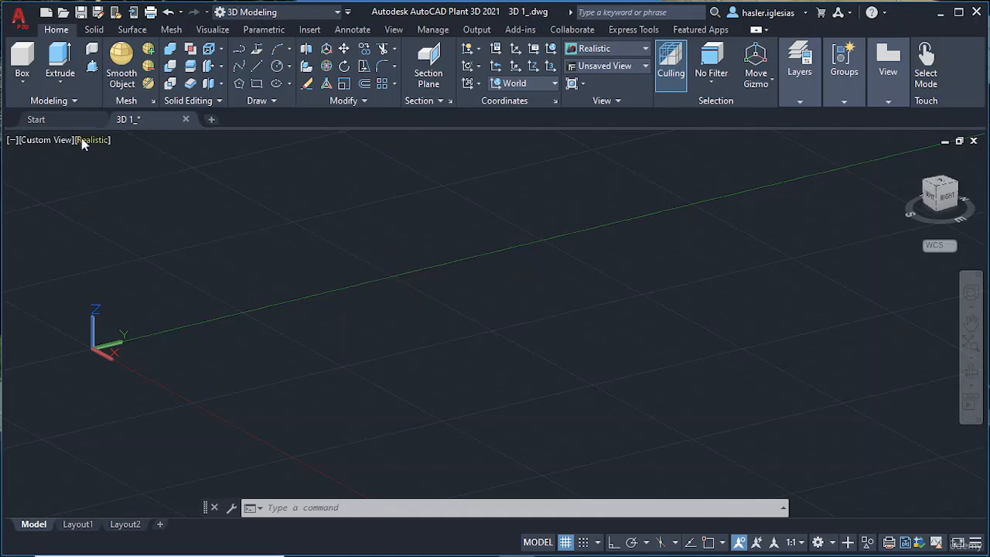
pyautogui.click(64, 104)
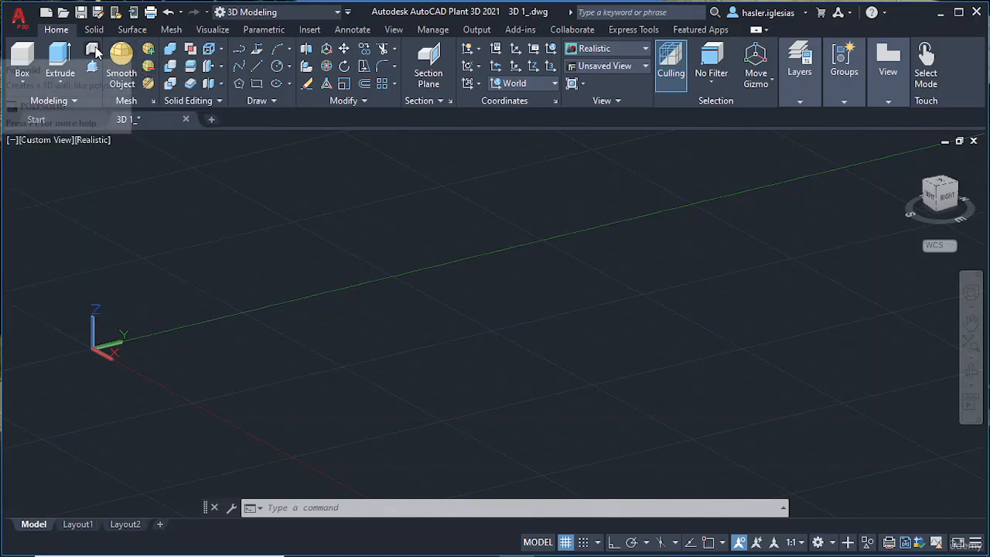
pyautogui.click(171, 216)
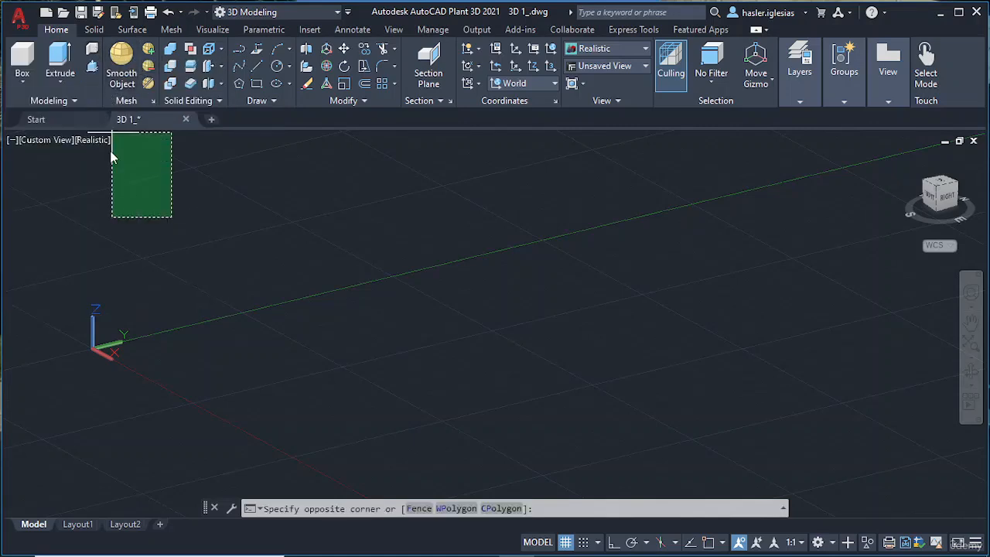
pyautogui.click(109, 141)
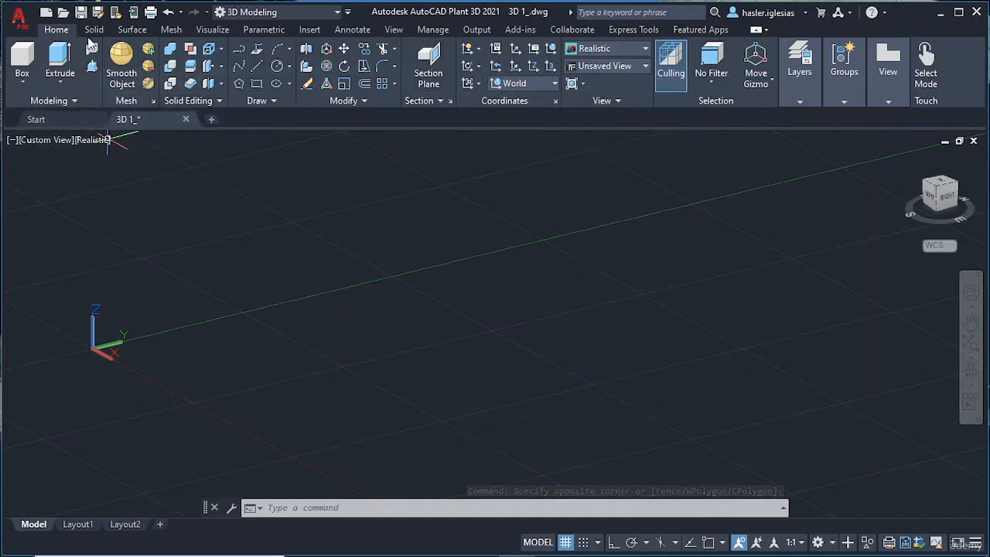
# Examine the 3D Modeling toolsets from Solid, Surface and Mesh through Annotate, Manage and Collaborate.
pyautogui.click(93, 29)
pyautogui.click(130, 30)
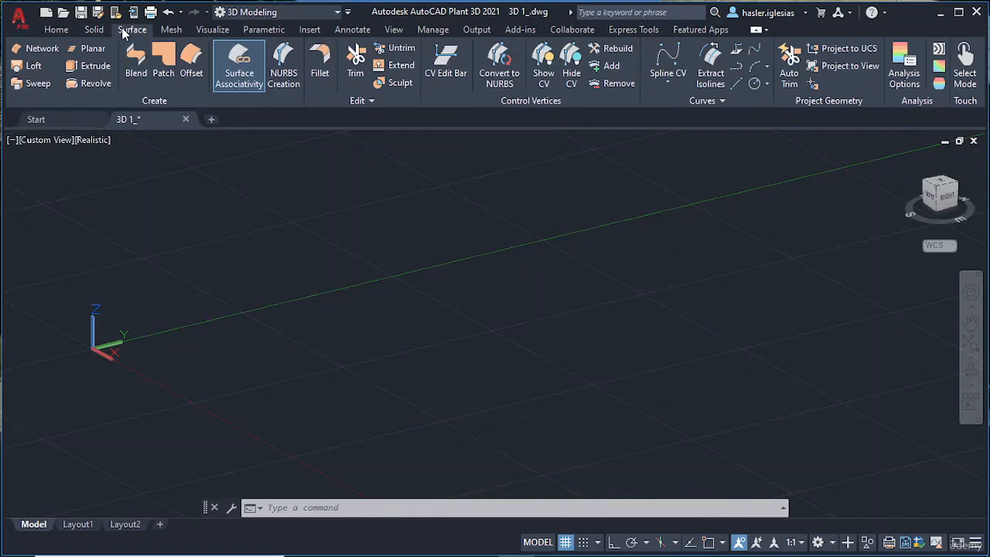
pyautogui.click(170, 30)
pyautogui.click(212, 30)
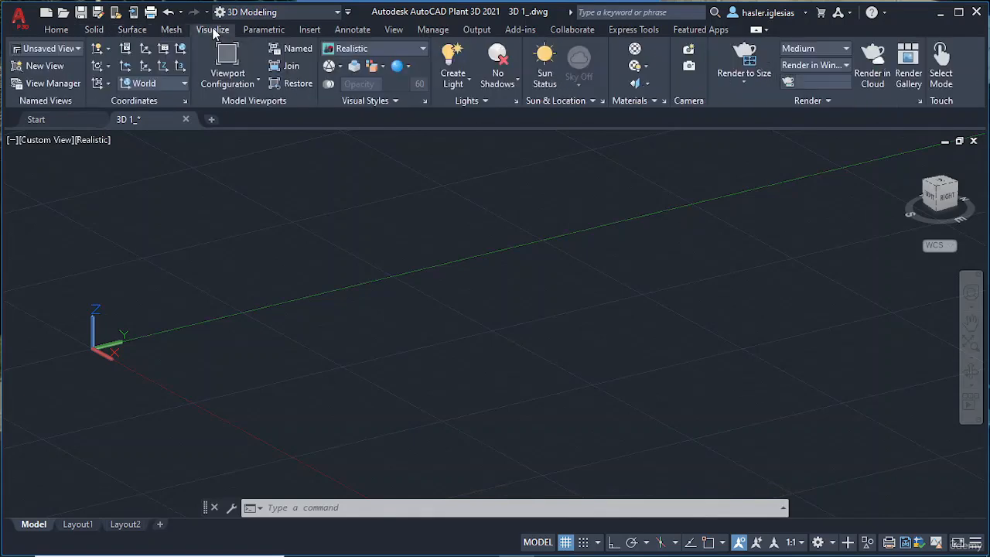
pyautogui.click(277, 29)
pyautogui.click(314, 30)
pyautogui.click(358, 28)
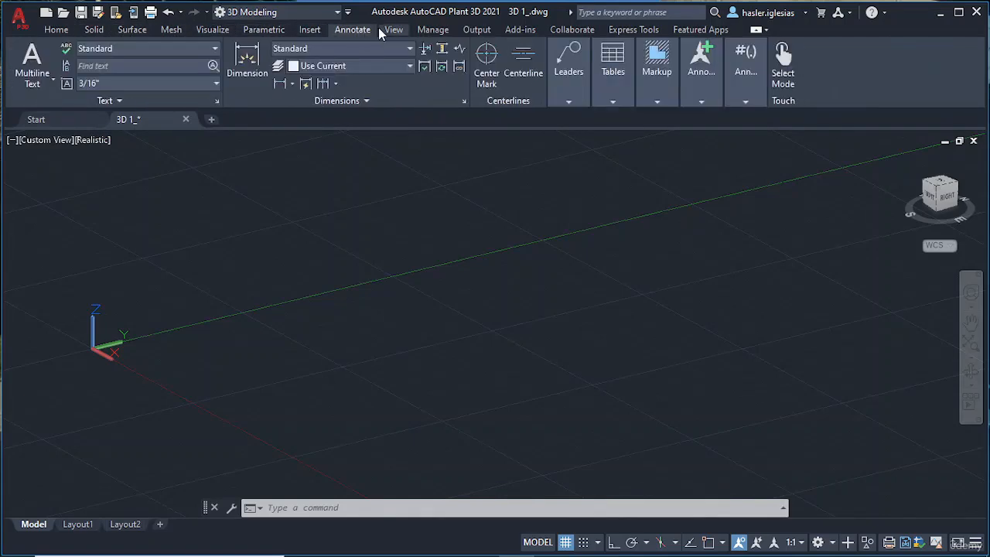
pyautogui.click(402, 29)
pyautogui.click(427, 30)
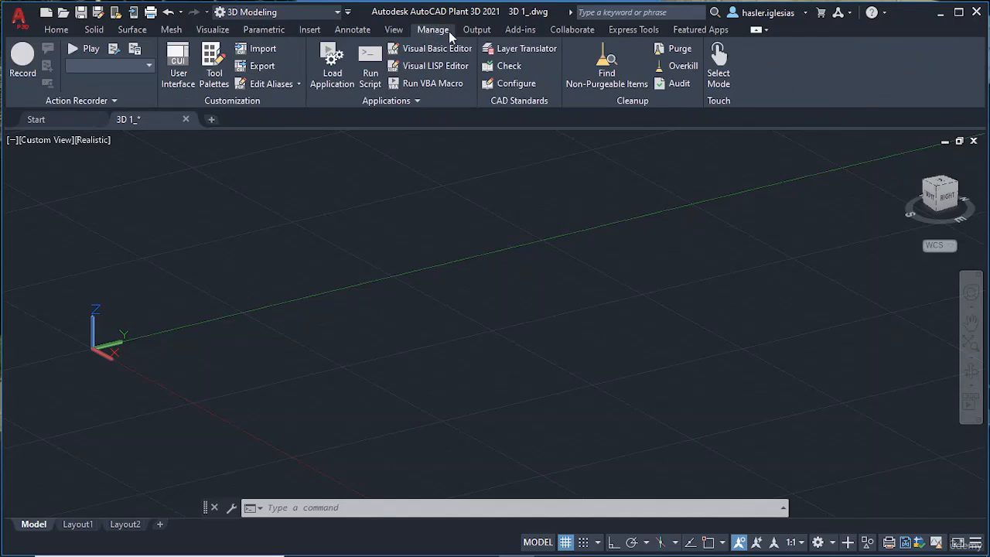
pyautogui.click(479, 30)
pyautogui.click(525, 30)
pyautogui.click(577, 31)
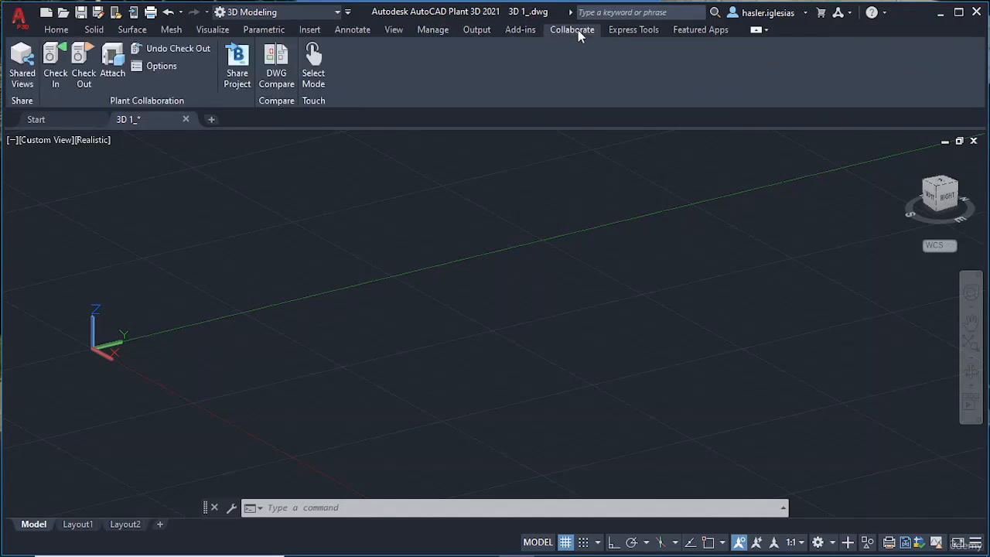
# Switch the workspace to 3D Piping and set the Project Manager and the tool palettes to auto-hide.
pyautogui.click(287, 13)
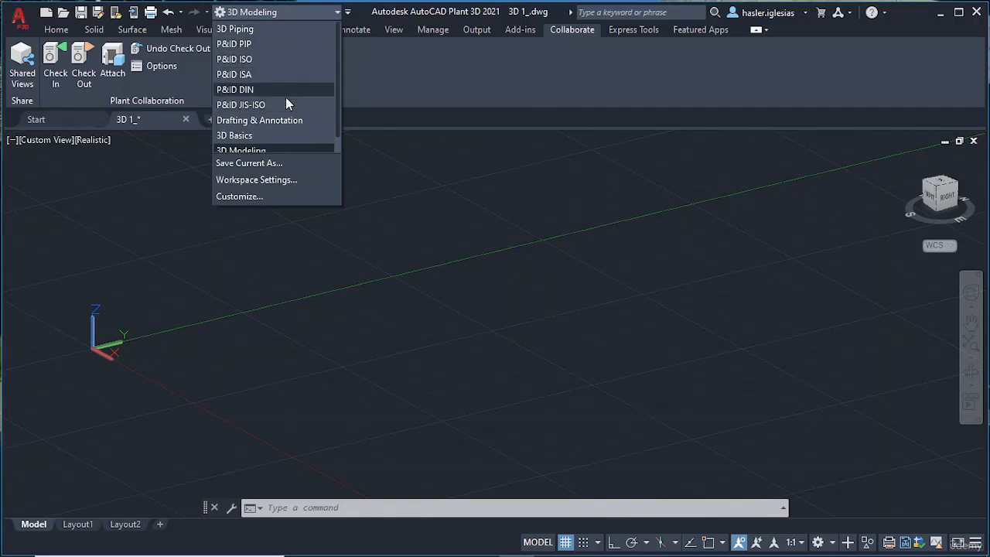
pyautogui.click(254, 31)
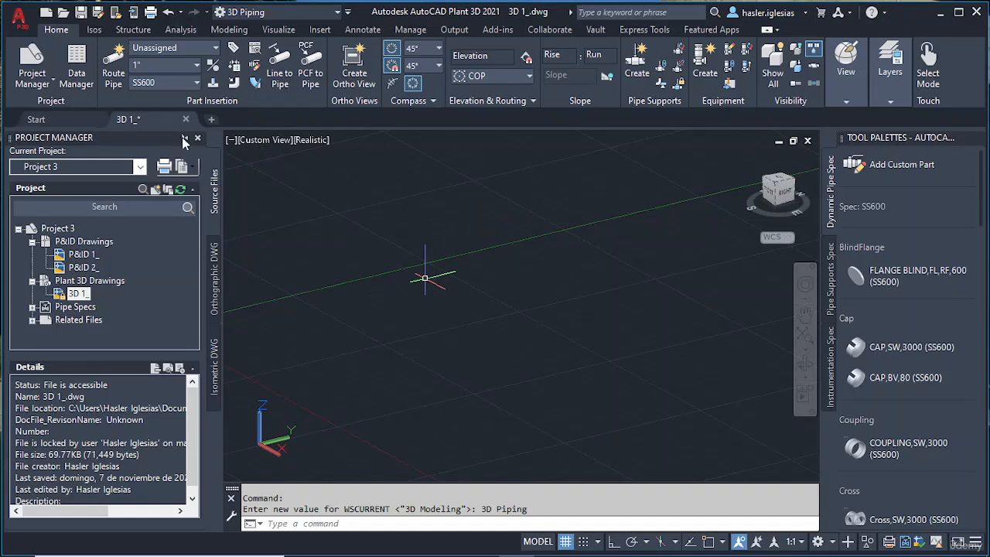
pyautogui.click(184, 138)
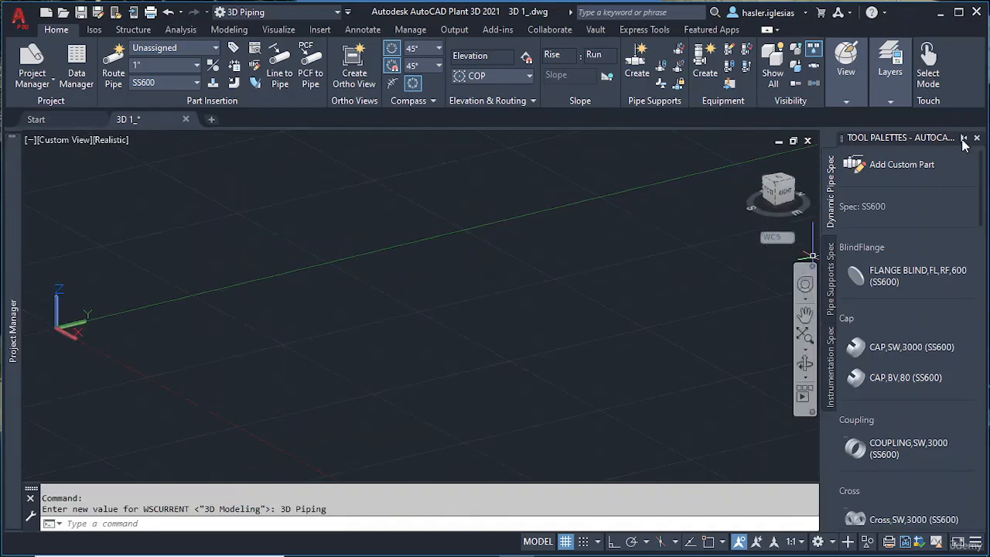
pyautogui.click(964, 138)
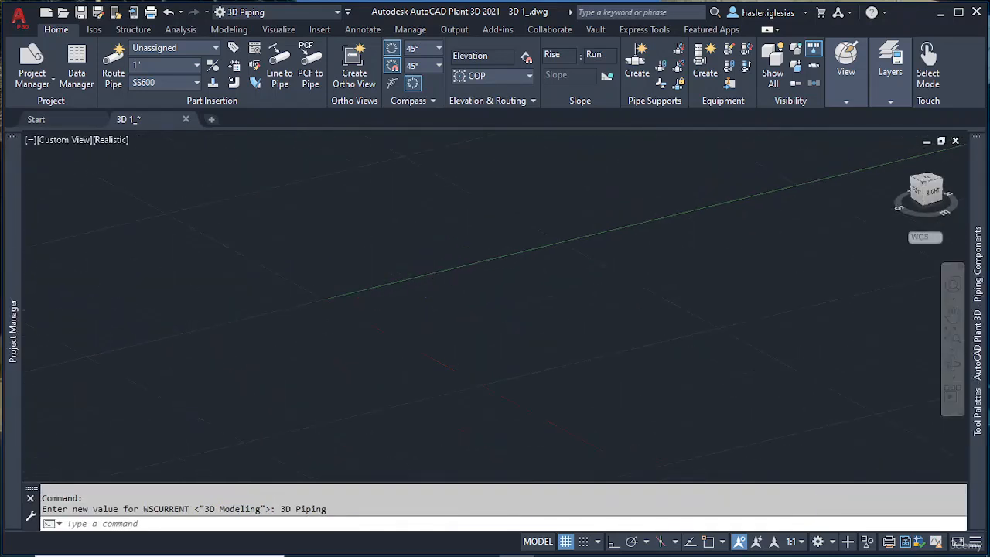
pyautogui.moveTo(330, 284); pyautogui.dragTo(225, 284)
pyautogui.press('Escape')
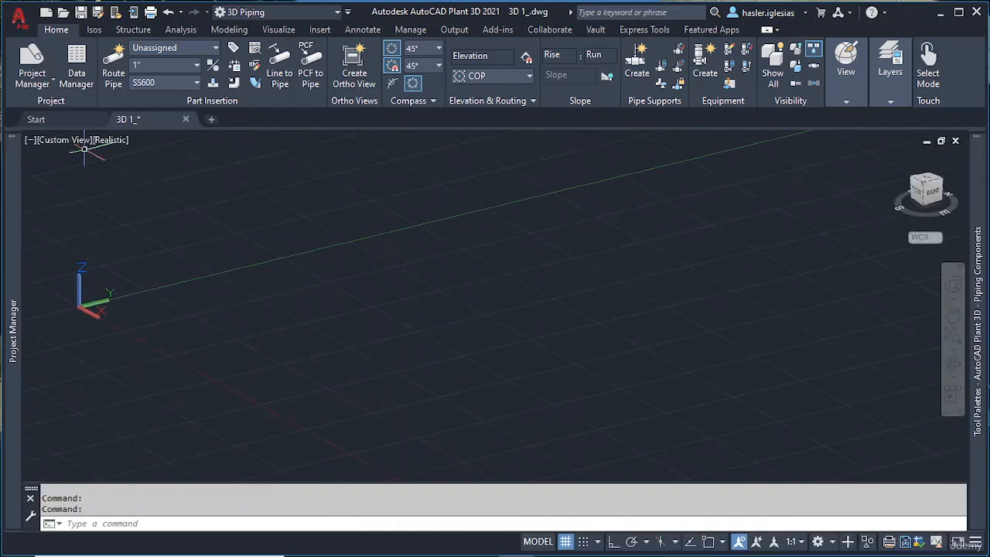
# Open the Data Manager and switch its data source to Plant 3D Project Data and on to Project Reports.
pyautogui.click(80, 83)
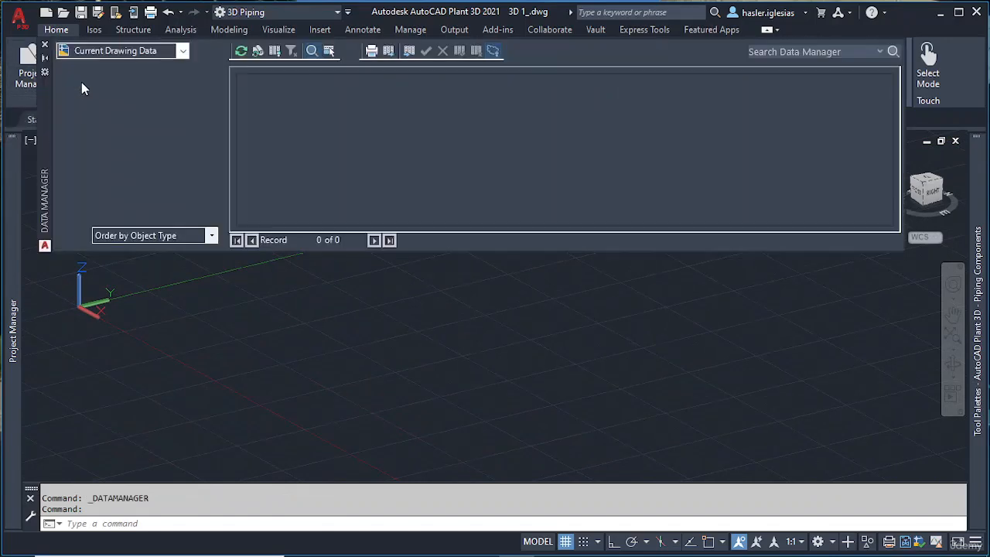
pyautogui.click(183, 52)
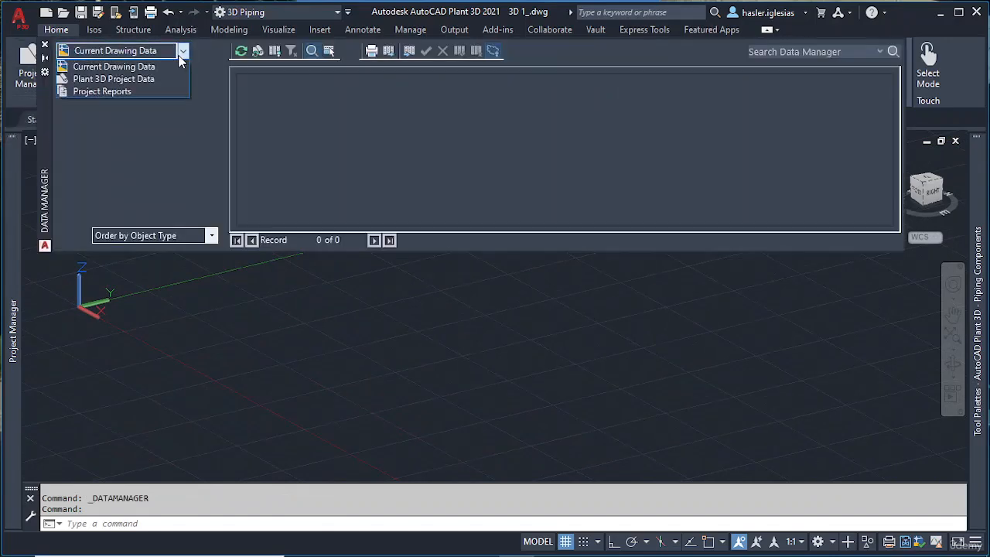
pyautogui.click(113, 80)
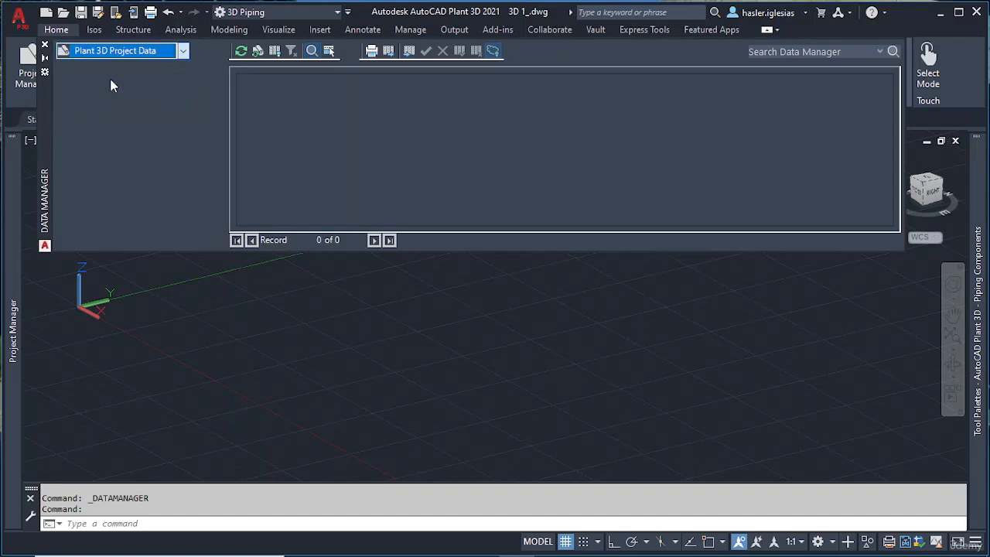
pyautogui.click(182, 51)
pyautogui.click(124, 92)
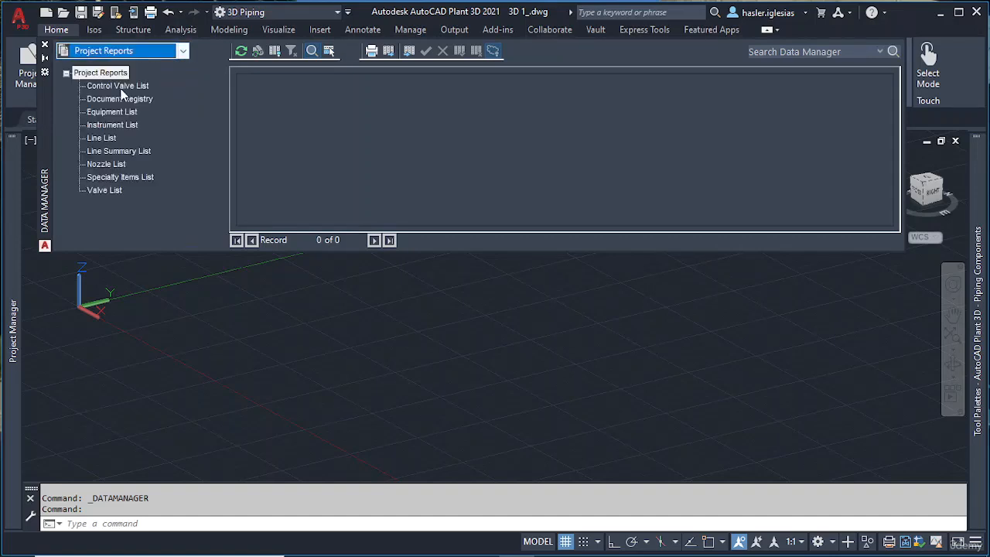
# Examine the Control Valve List, Document Registry, Equipment List and Instrument List reports, reading the equipment entries through to the end.
pyautogui.click(143, 86)
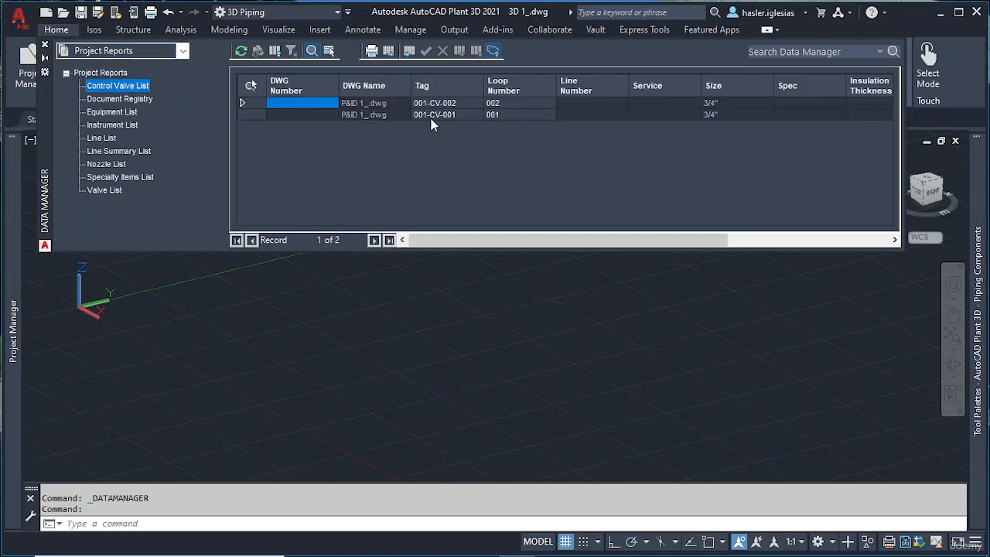
pyautogui.click(120, 99)
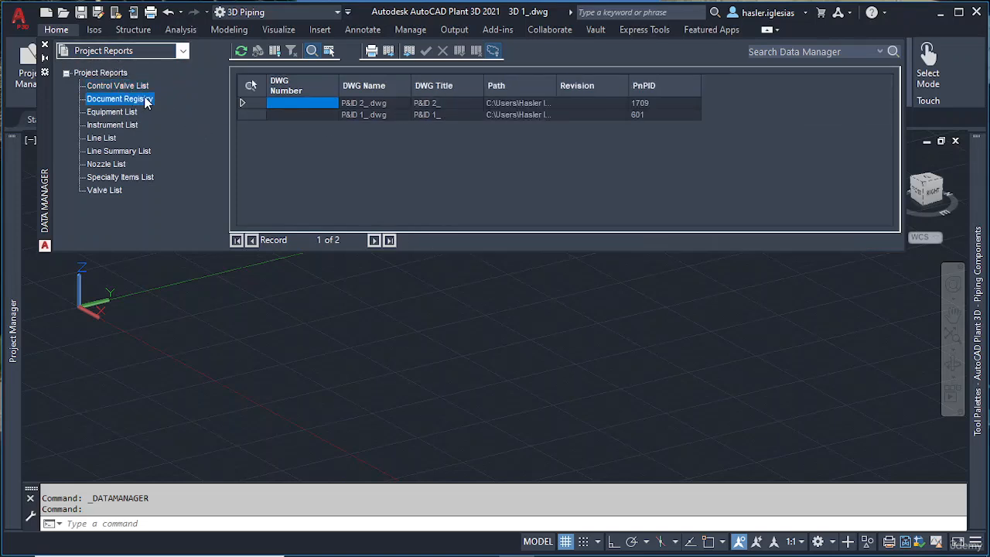
pyautogui.click(124, 112)
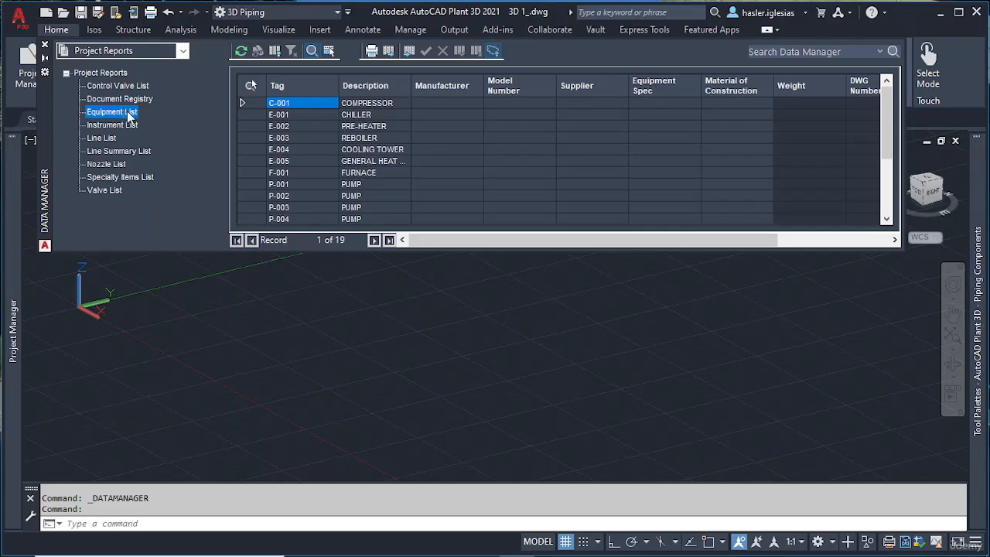
pyautogui.click(128, 125)
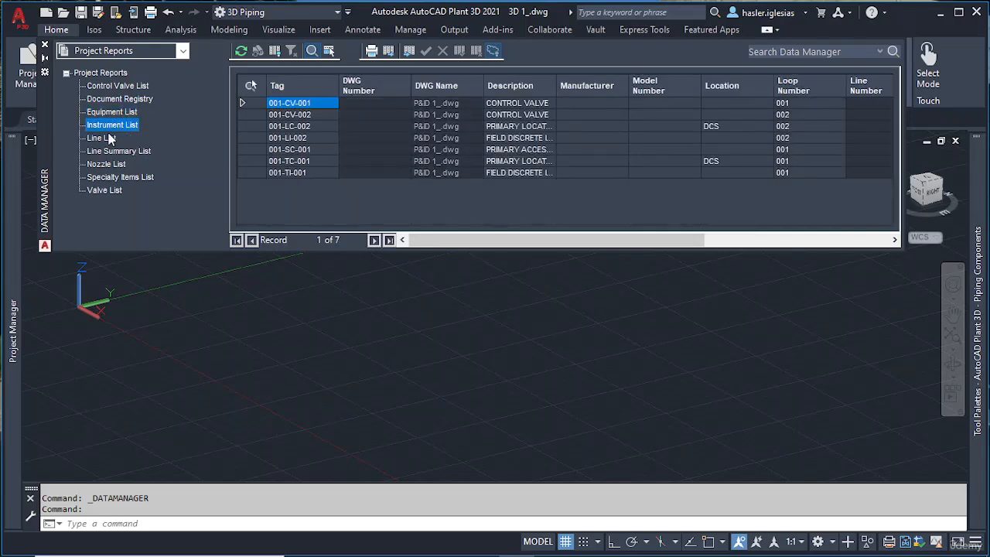
pyautogui.click(112, 113)
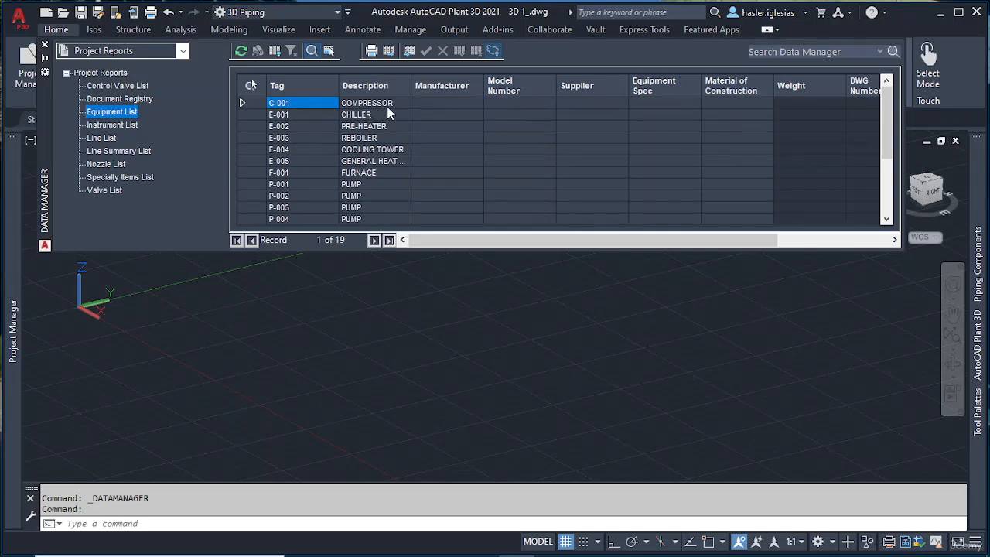
pyautogui.scroll(-3, 372, 200)
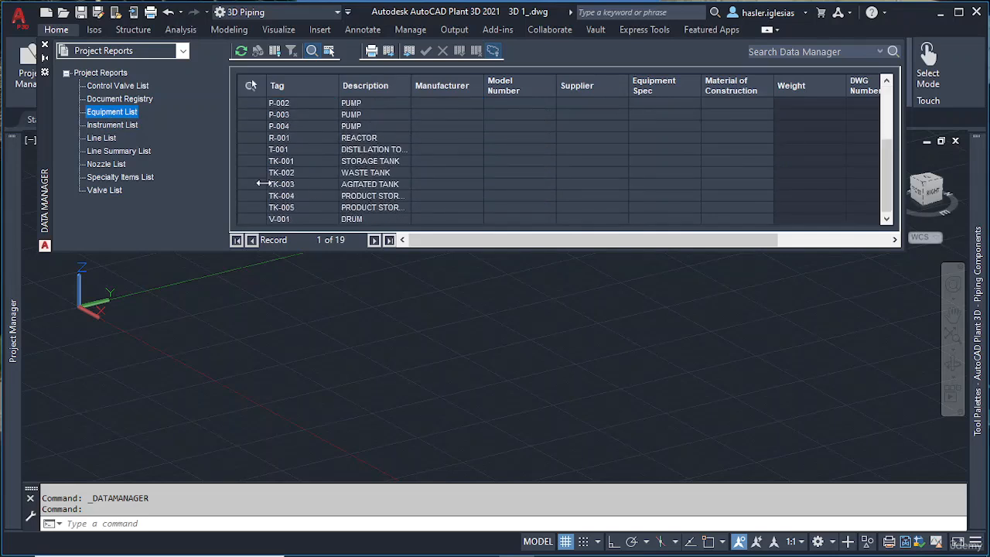
# Examine the Valve, Specialty Items, Nozzle, Line Summary and Line List reports and close the Data Manager.
pyautogui.click(118, 191)
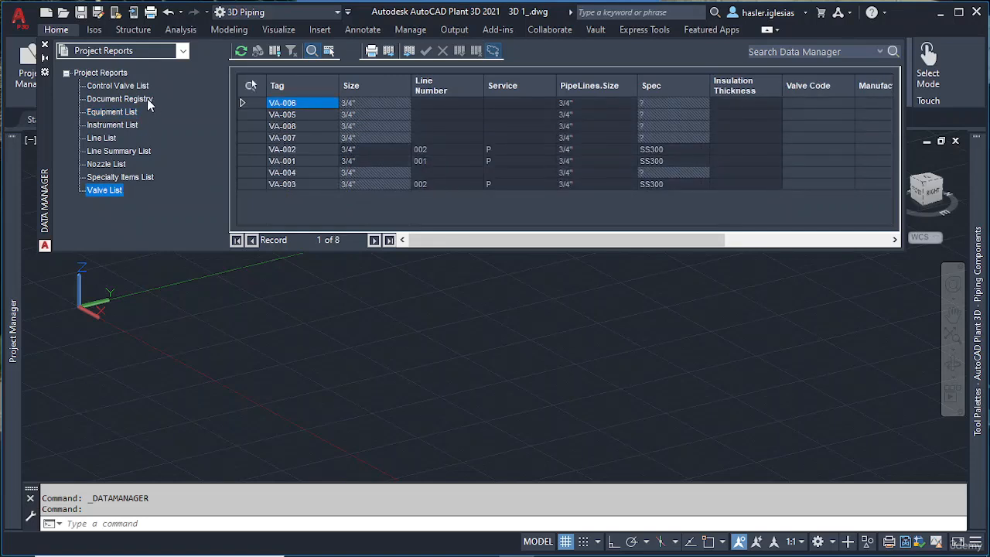
pyautogui.click(129, 179)
pyautogui.click(112, 164)
pyautogui.click(120, 152)
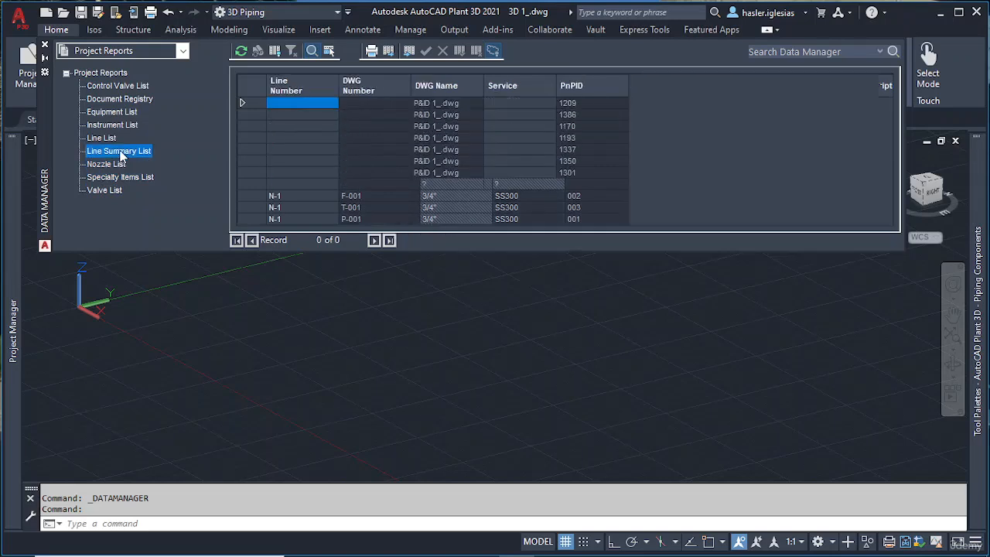
pyautogui.click(101, 138)
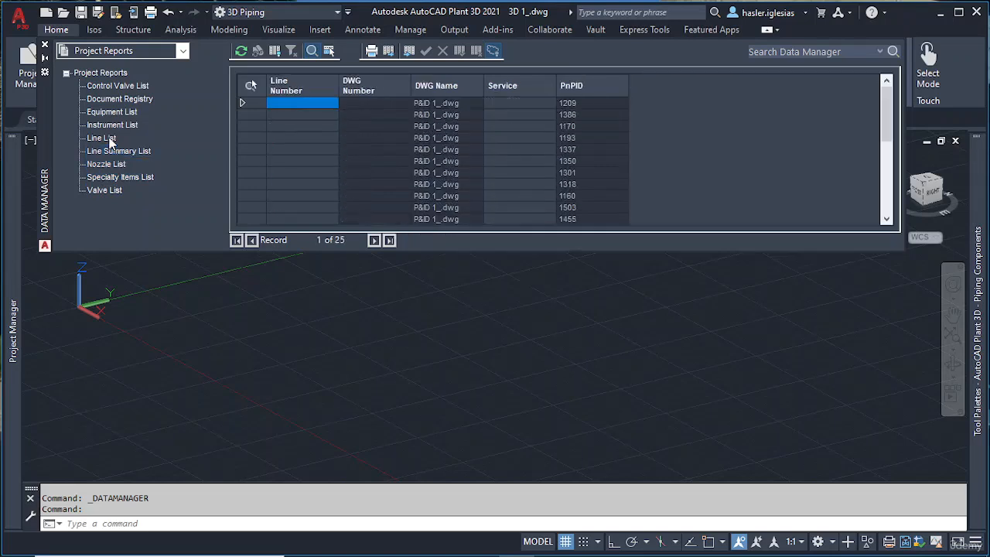
pyautogui.click(44, 45)
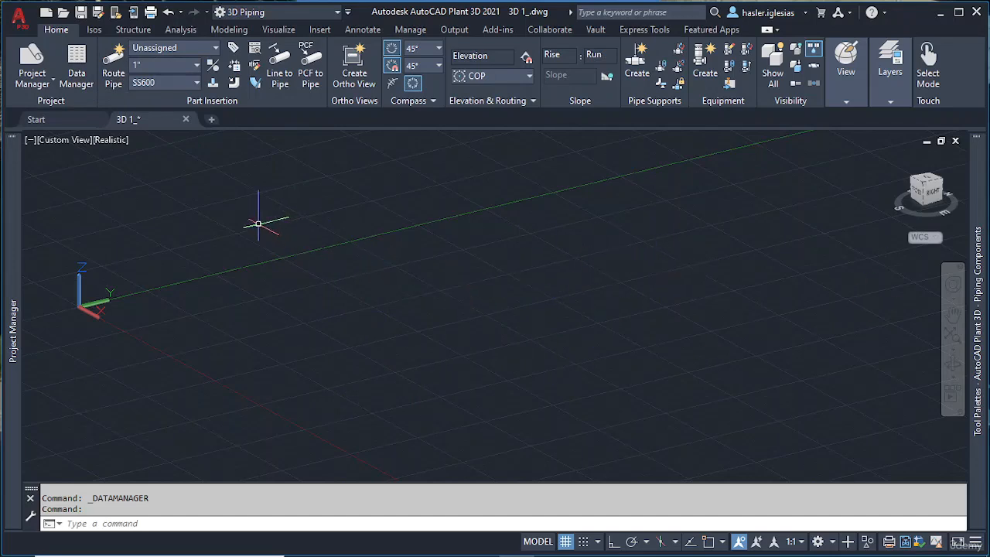
# Route a trial 1" SS600 pipe of three connected segments on the ground plane and inspect it.
pyautogui.click(116, 66)
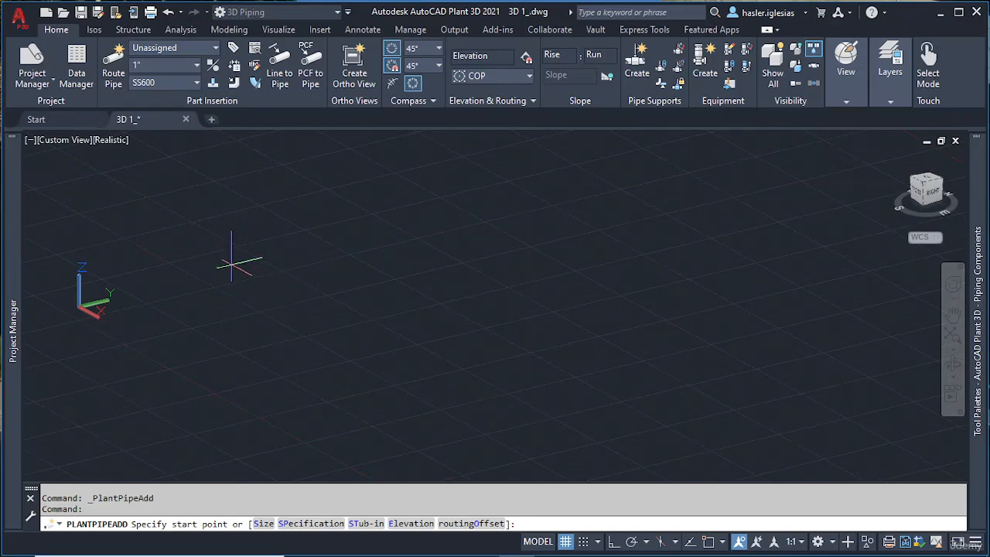
pyautogui.click(232, 264)
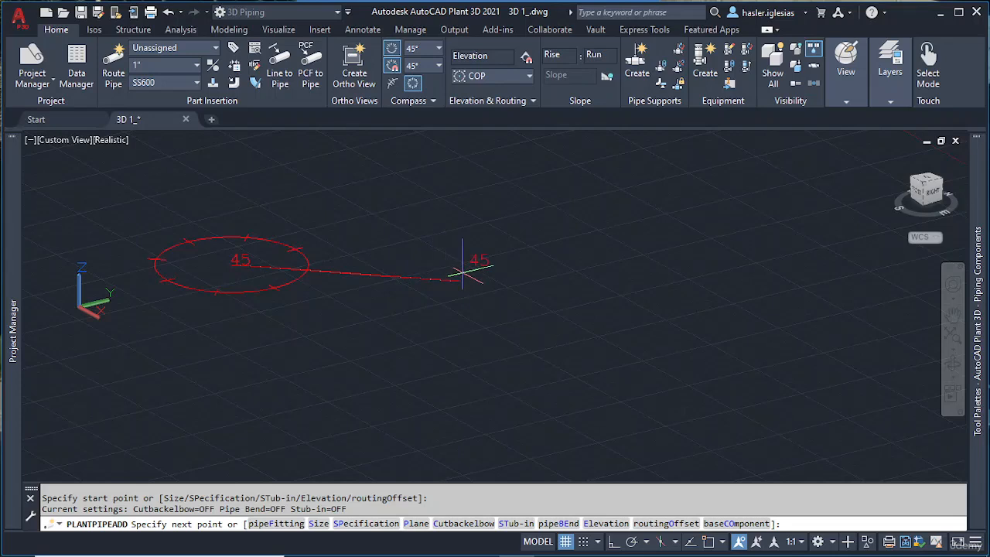
pyautogui.click(469, 268)
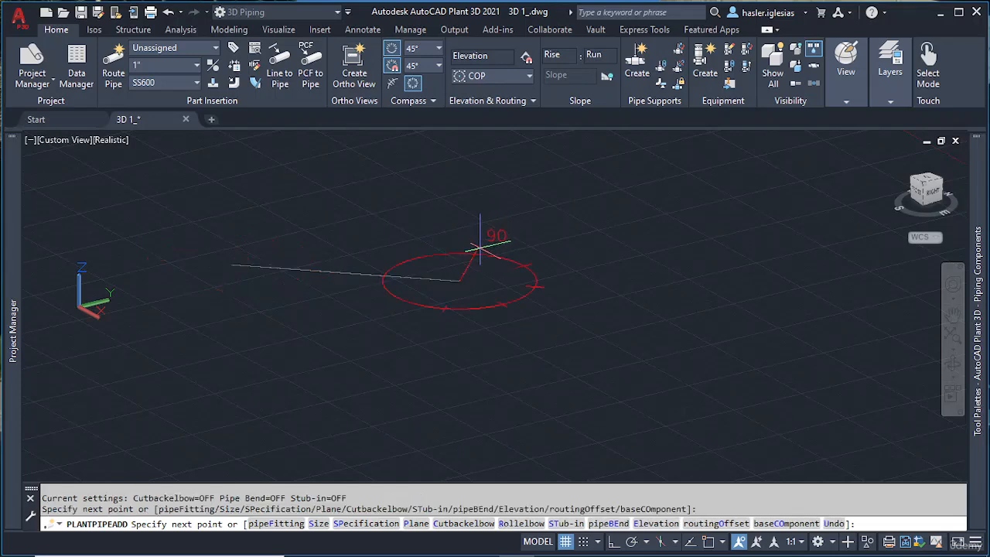
pyautogui.click(478, 247)
pyautogui.click(542, 254)
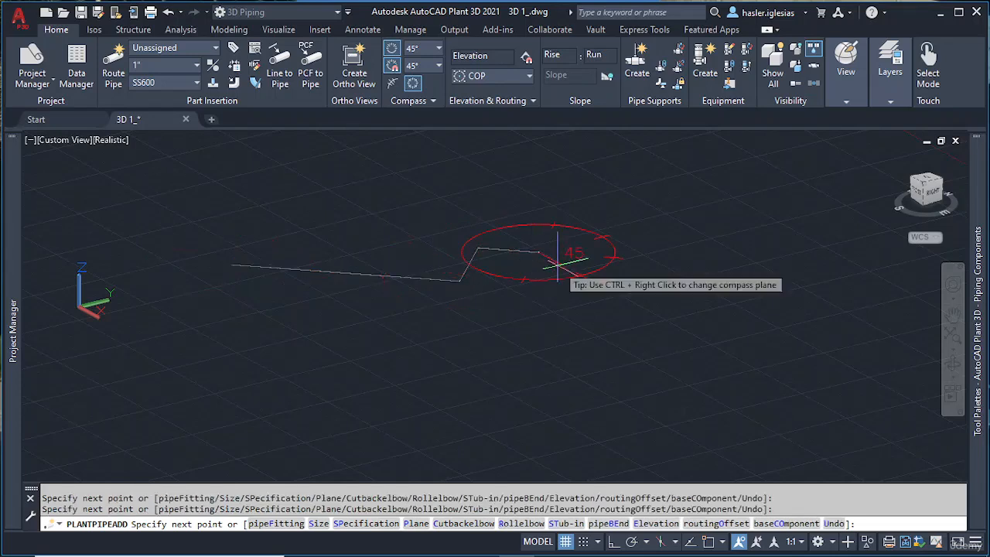
pyautogui.press('Escape')
pyautogui.scroll(8, 387, 235)
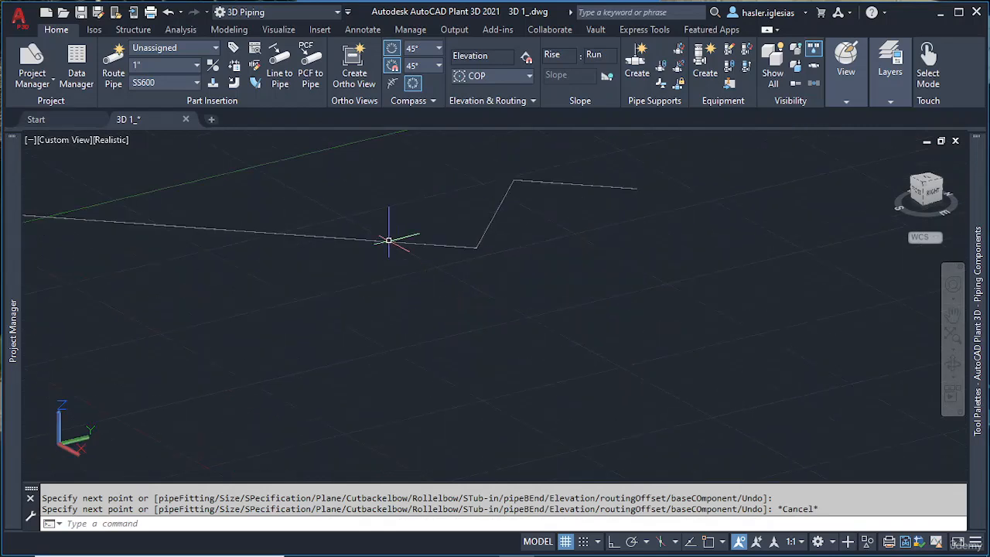
pyautogui.scroll(-5, 630, 261)
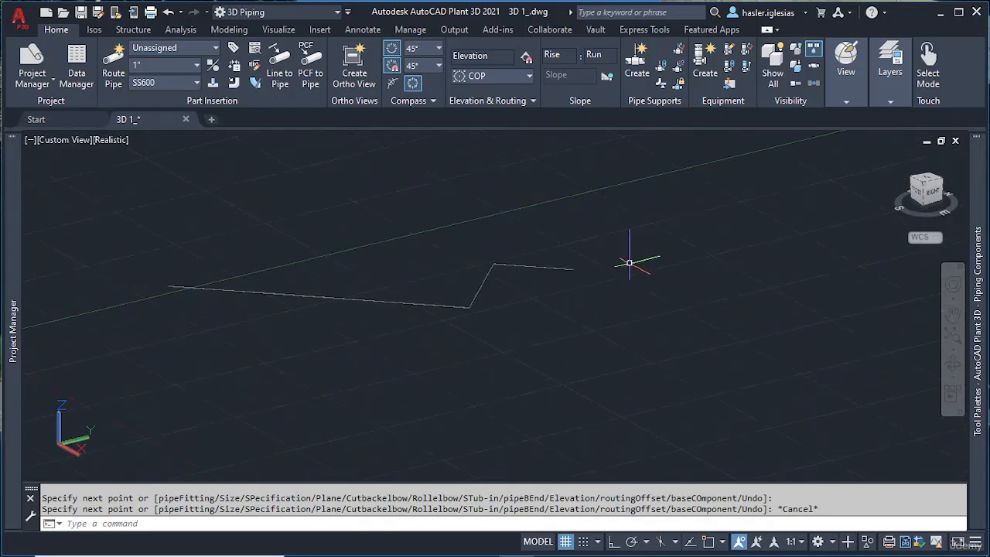
# Delete the whole three-segment trial pipe run.
pyautogui.click(643, 234)
pyautogui.click(164, 324)
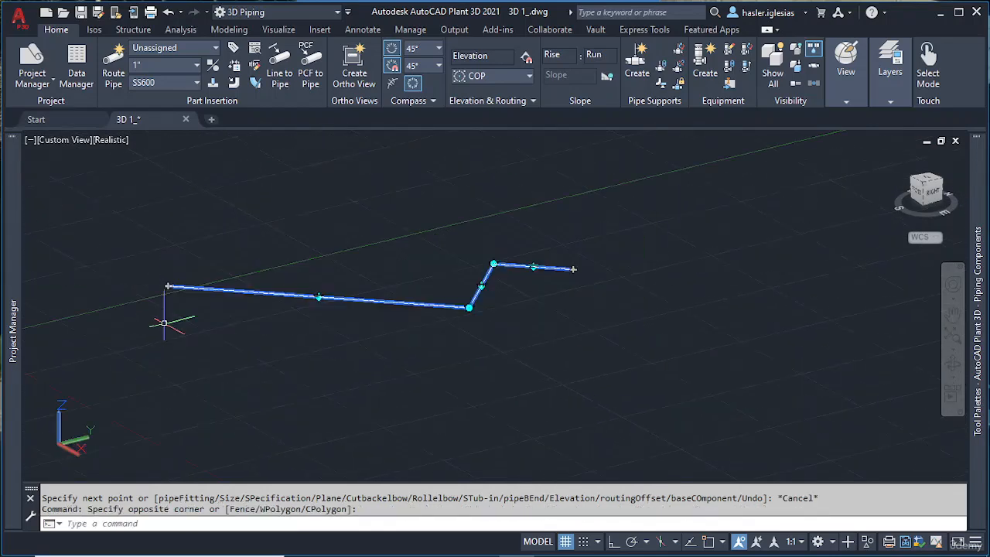
pyautogui.press('Delete')
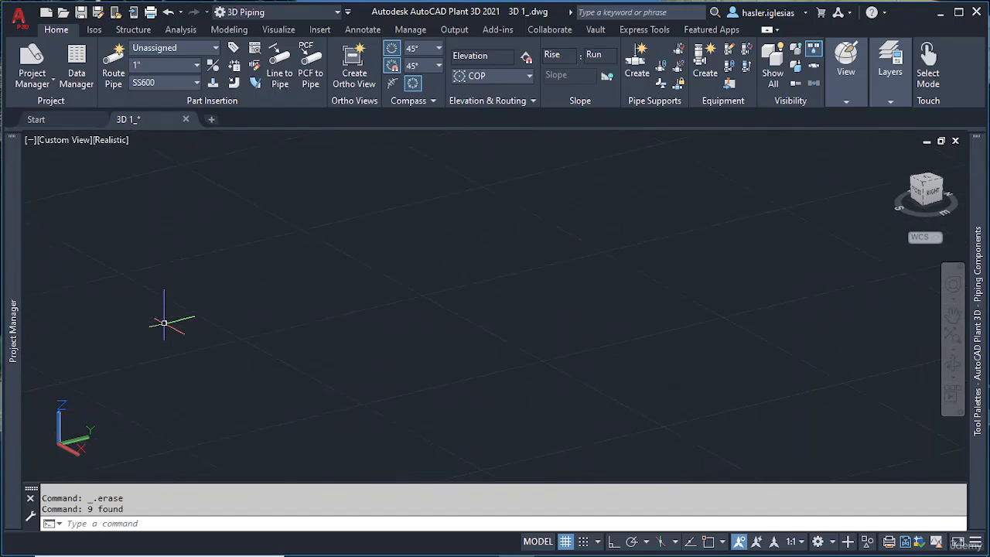
# Route a 1" SS600 pipe run of five connected segments near the origin, starting along the Y direction and looping back.
pyautogui.keyDown('shift'); pyautogui.moveTo(214, 222); pyautogui.dragTo(155, 247, button='middle'); pyautogui.keyUp('shift')
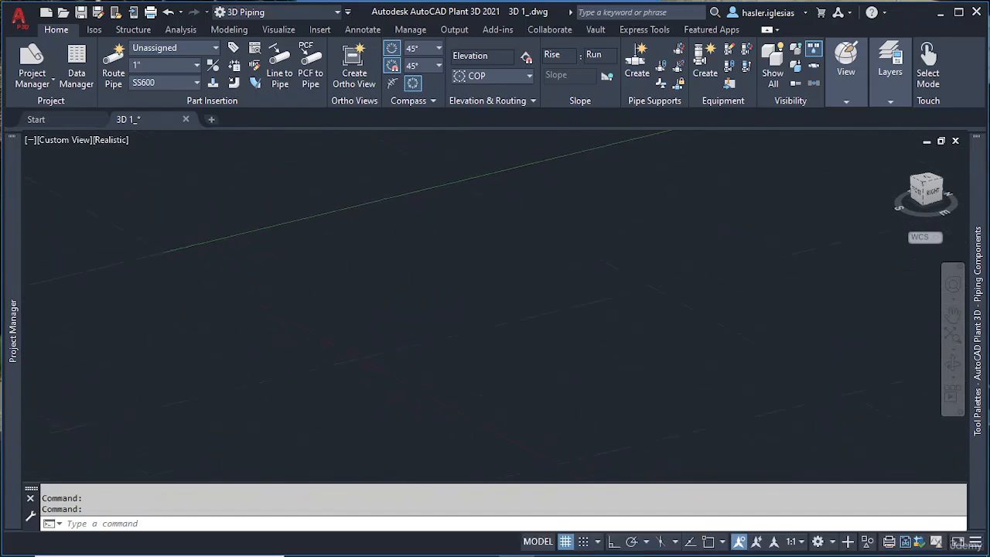
pyautogui.keyDown('shift'); pyautogui.moveTo(479, 232); pyautogui.dragTo(311, 294, button='middle'); pyautogui.keyUp('shift')
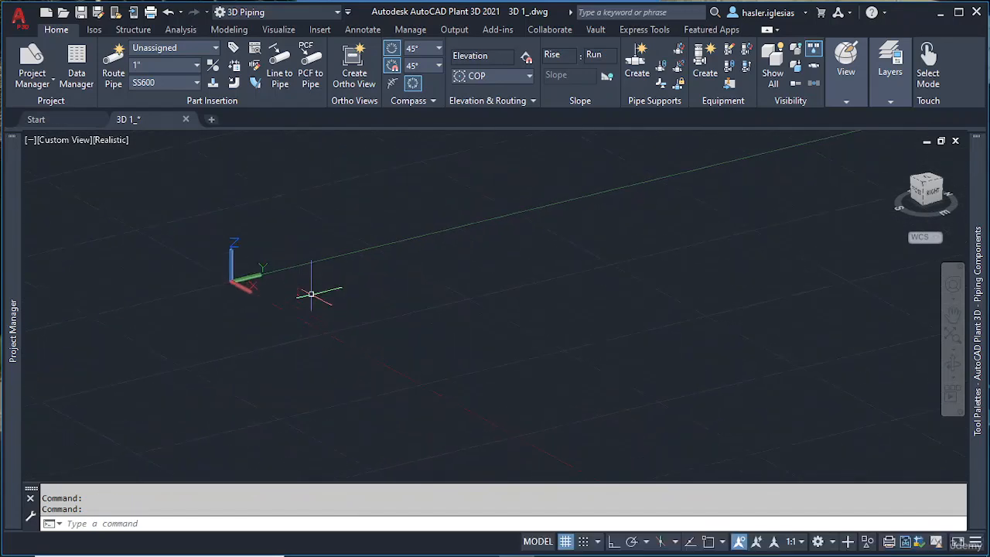
pyautogui.scroll(6, 311, 294)
pyautogui.moveTo(263, 271); pyautogui.dragTo(529, 322, button='middle')
pyautogui.scroll(3, 268, 283)
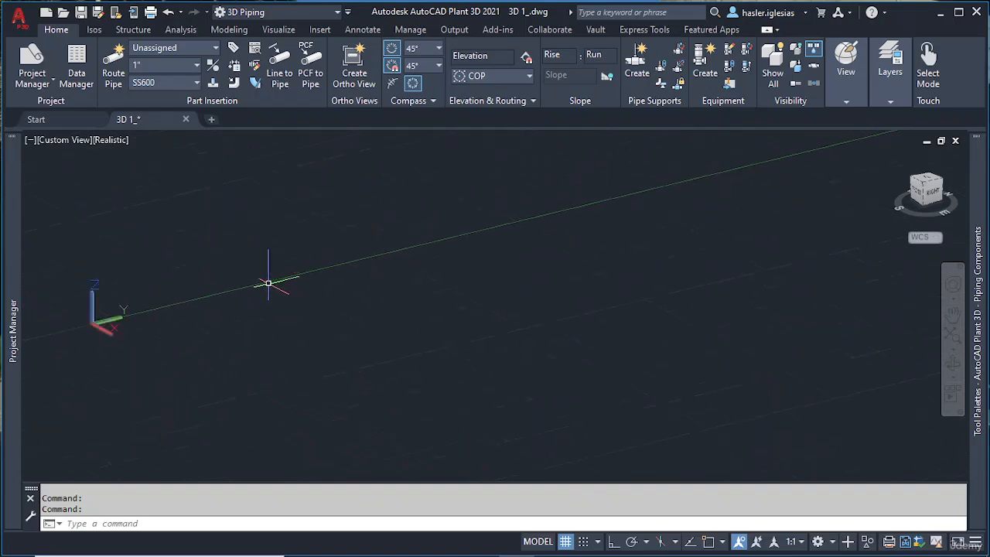
pyautogui.scroll(4, 268, 283)
pyautogui.moveTo(221, 333); pyautogui.dragTo(473, 248, button='middle')
pyautogui.scroll(2, 303, 236)
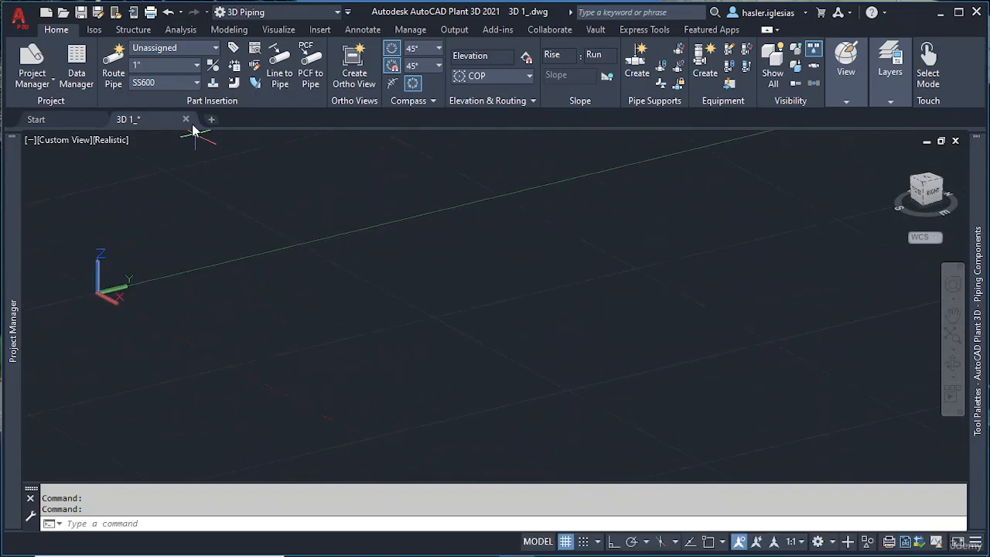
pyautogui.click(116, 71)
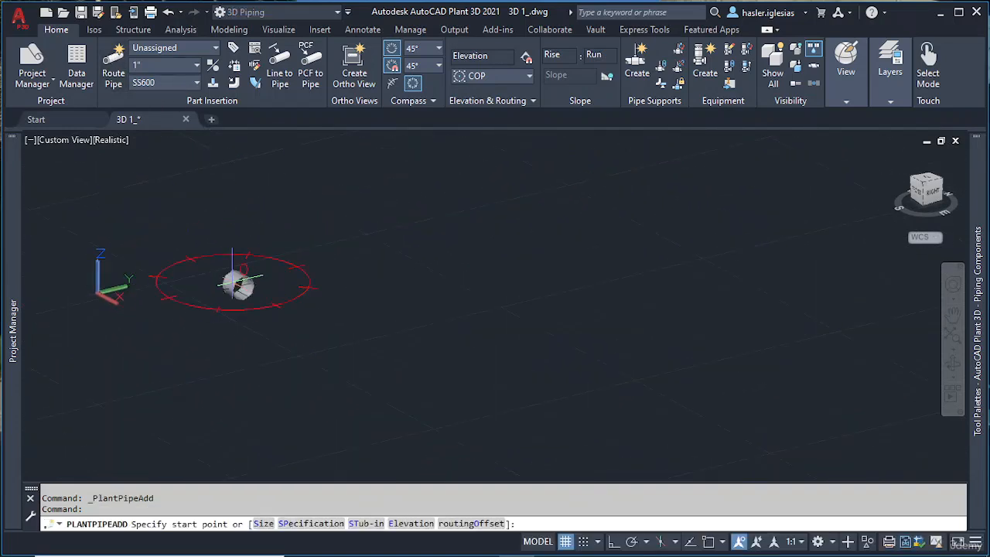
pyautogui.click(238, 284)
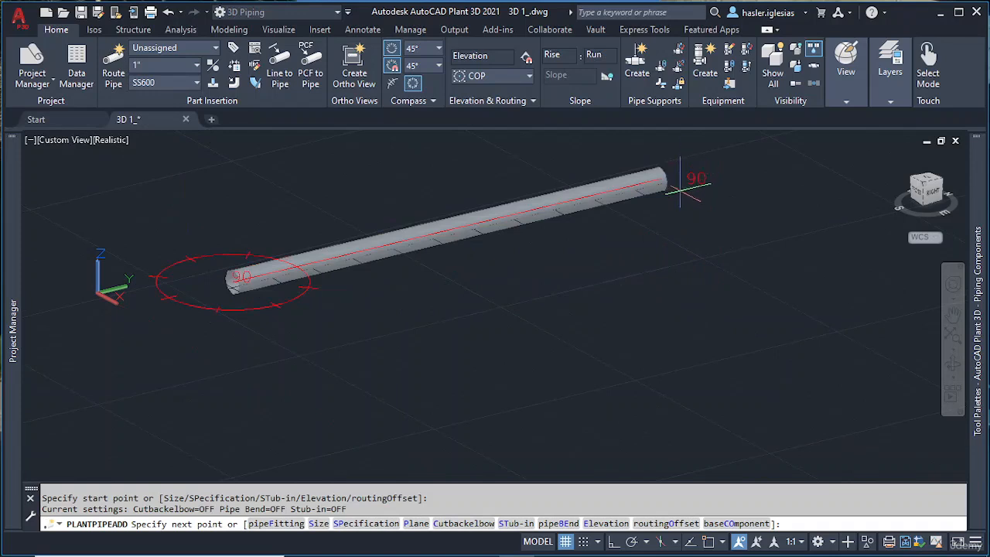
pyautogui.click(679, 184)
pyautogui.click(871, 296)
pyautogui.click(679, 340)
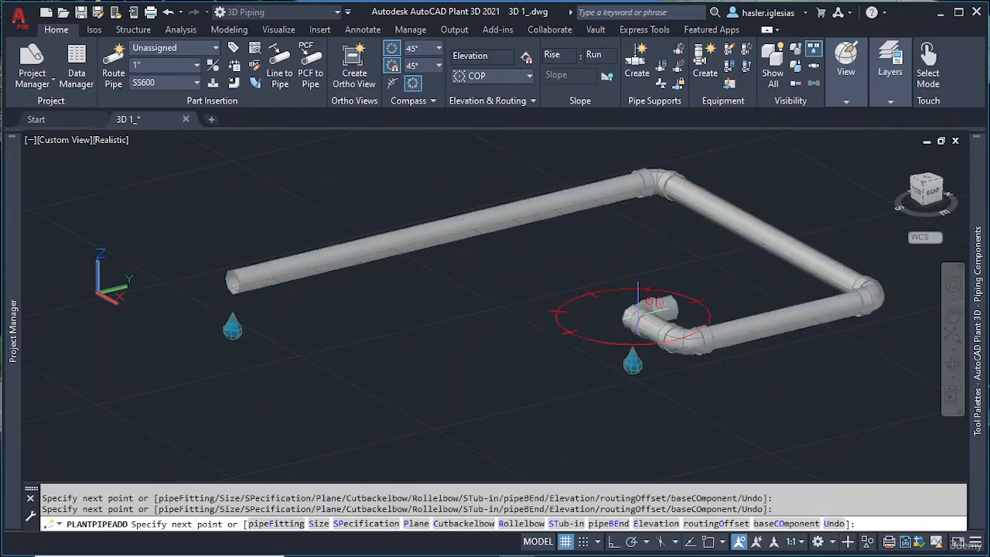
pyautogui.click(540, 339)
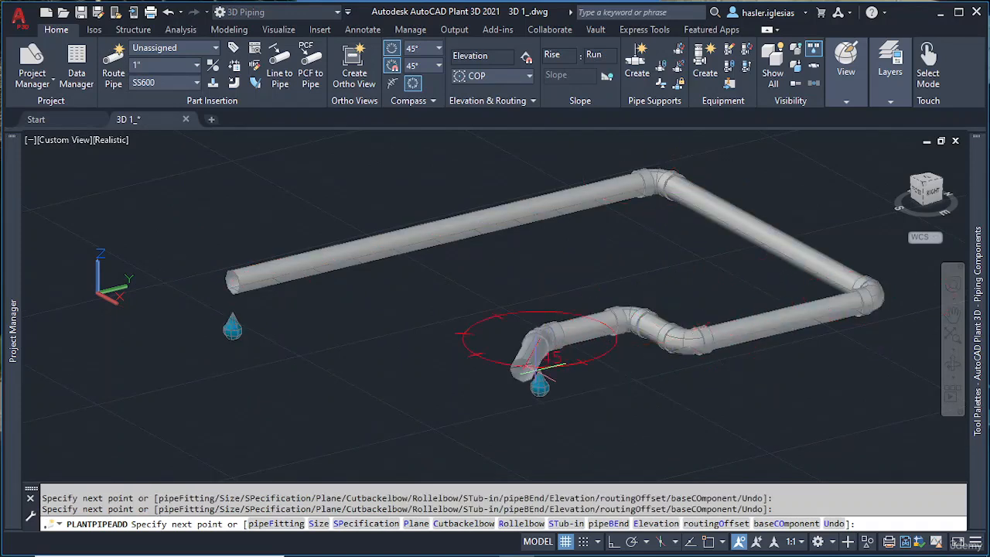
pyautogui.press('Escape')
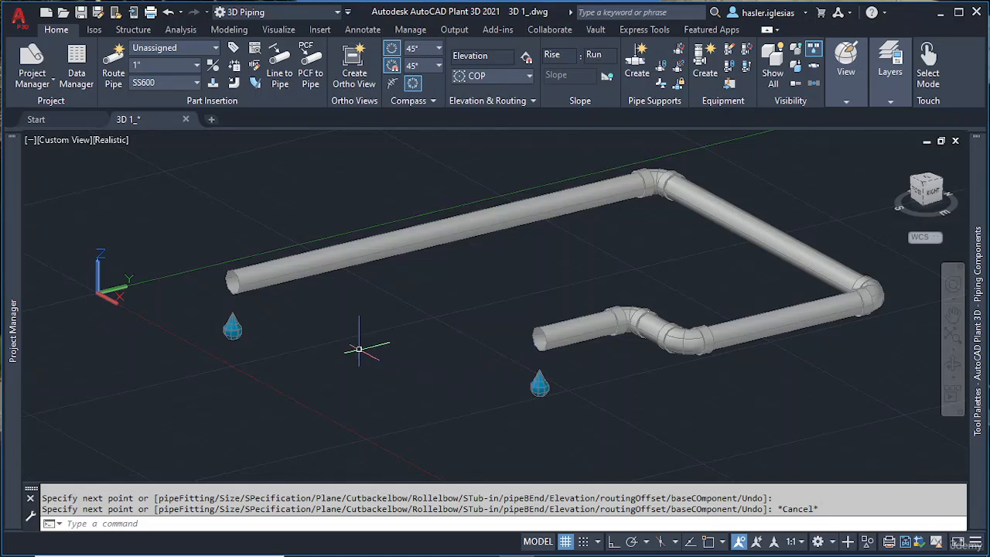
# Try to route a pipe with the nominal size entered as 3/4 and then as 0.75.
pyautogui.click(114, 66)
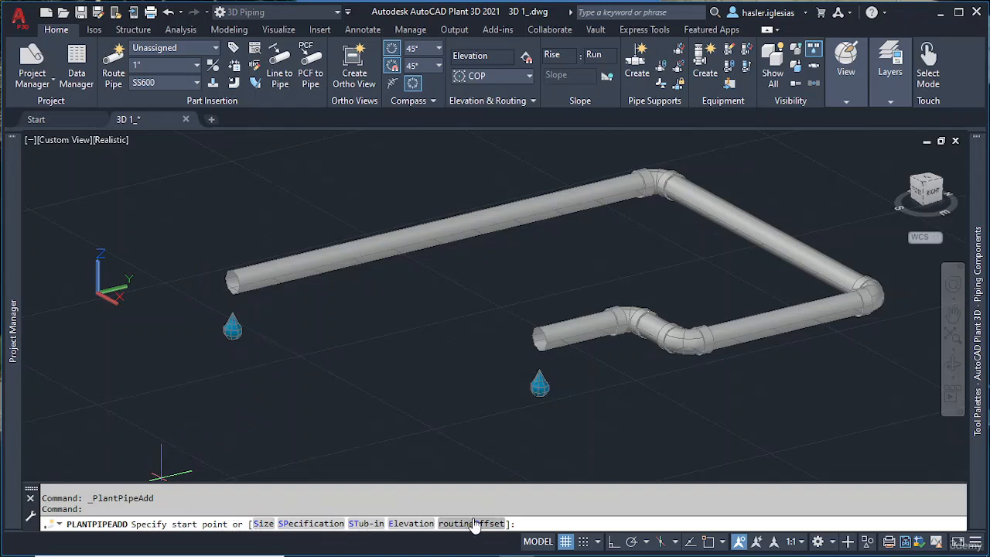
pyautogui.click(263, 524)
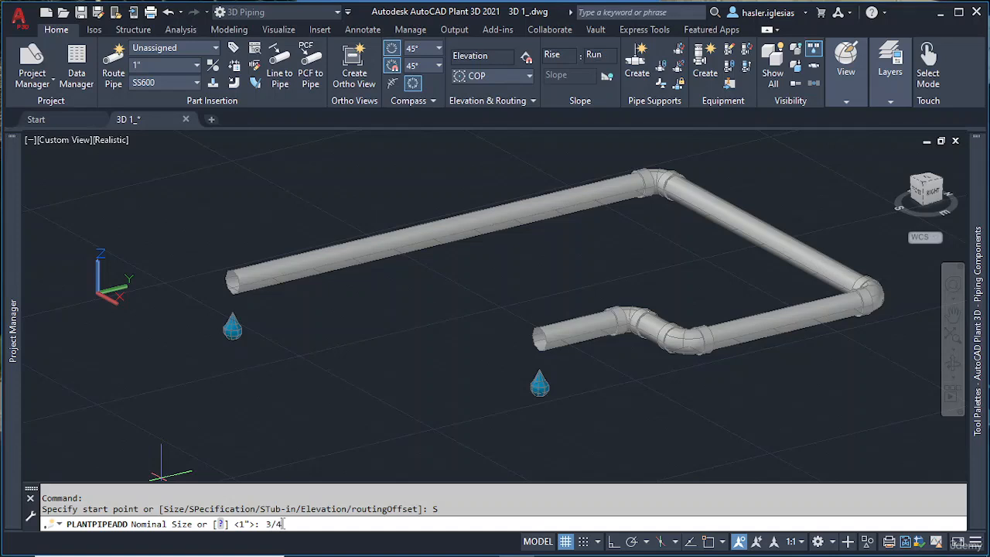
pyautogui.press('Return')
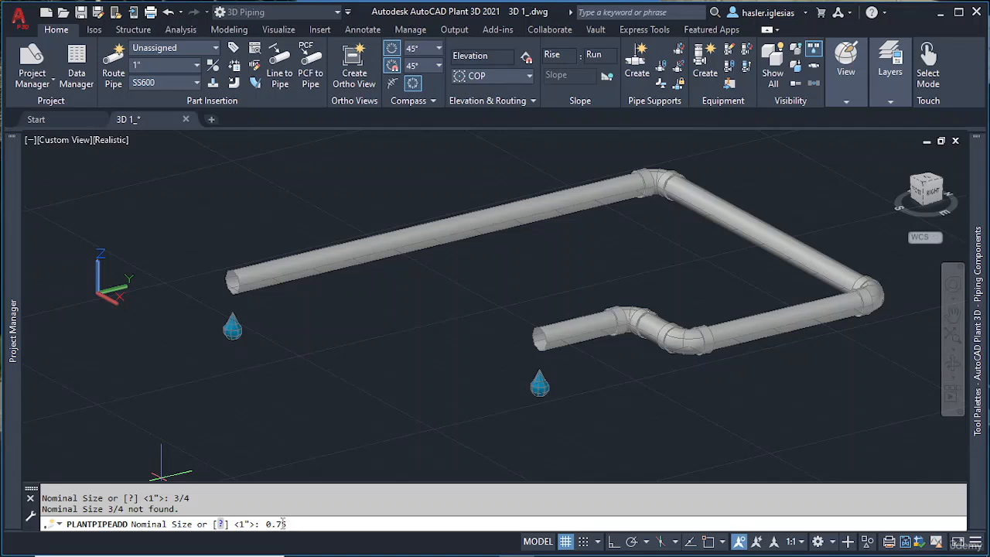
pyautogui.press('Return')
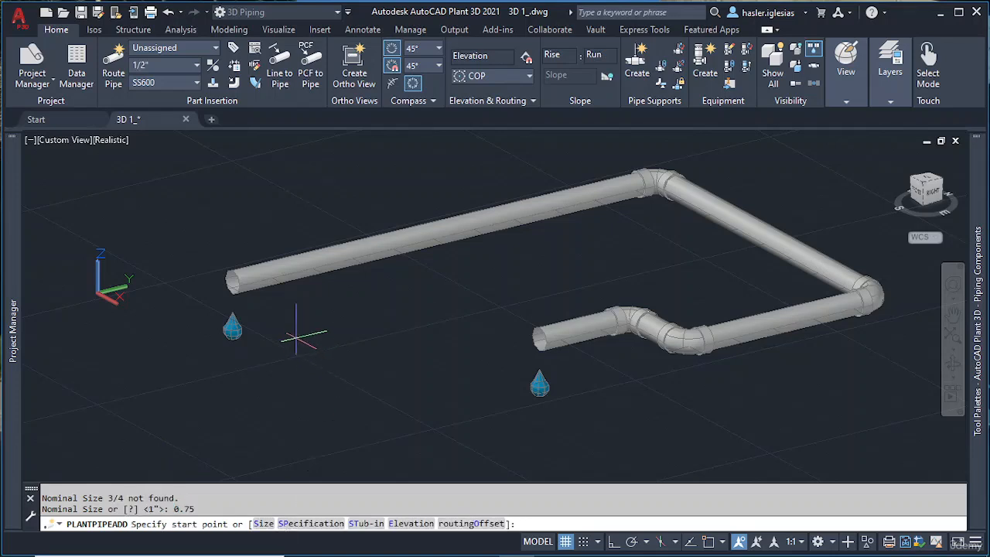
pyautogui.click(269, 327)
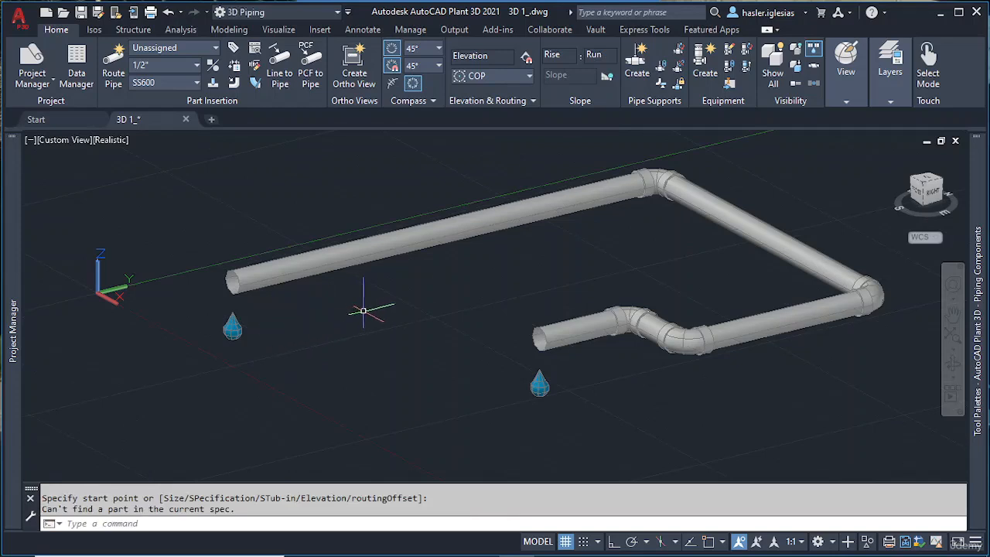
pyautogui.click(288, 315)
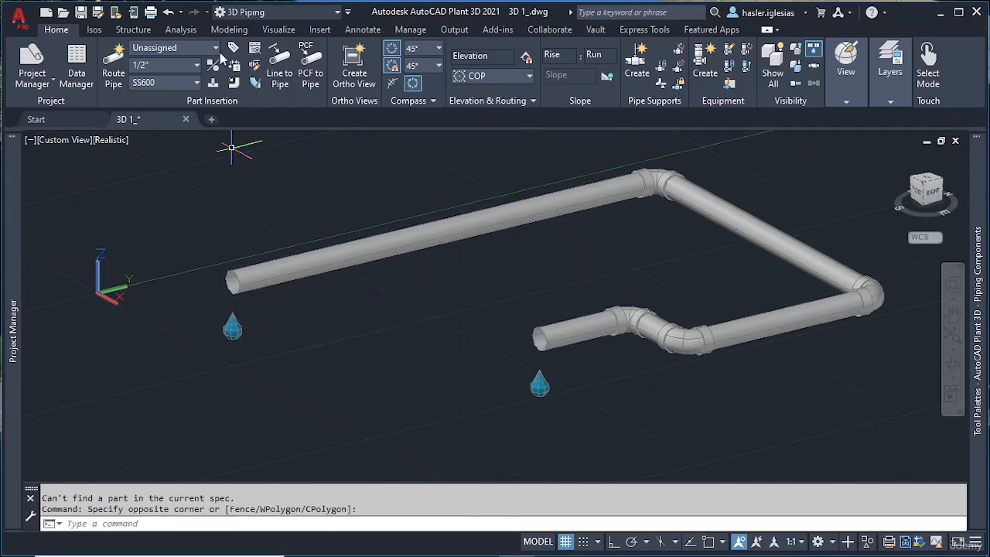
# Try to route a pipe with the nominal size set to 0.5 from a point beside the existing run.
pyautogui.click(113, 60)
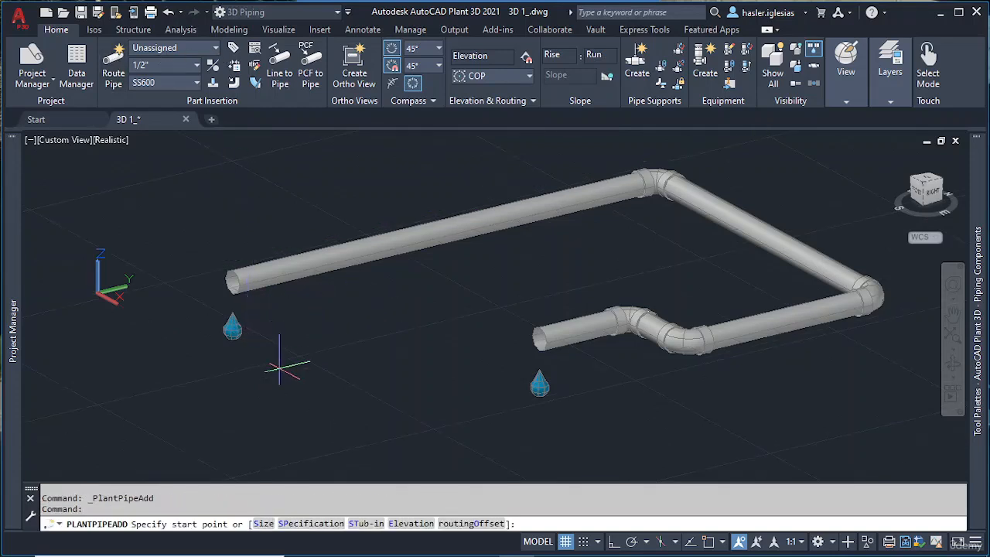
pyautogui.write('s')
pyautogui.press('Return')
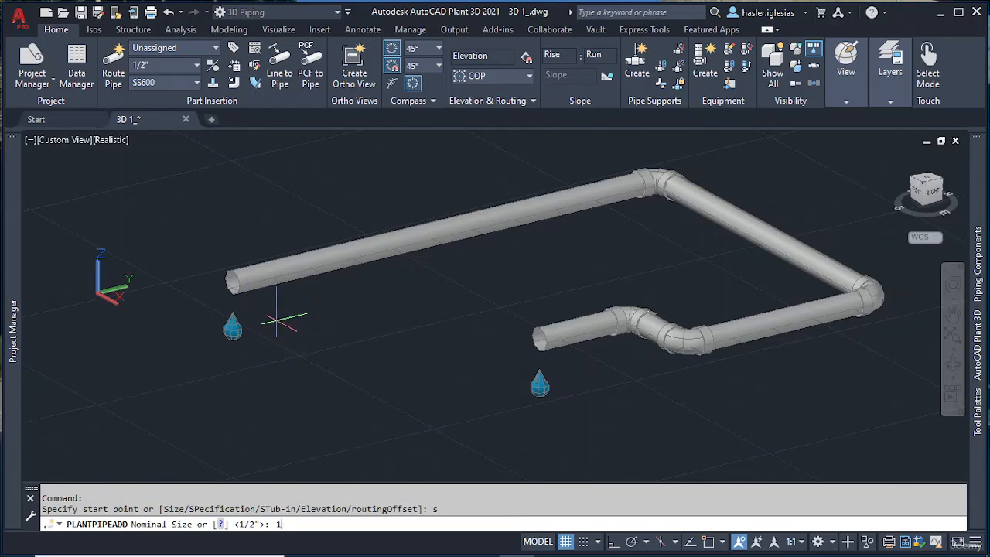
pyautogui.press('Return')
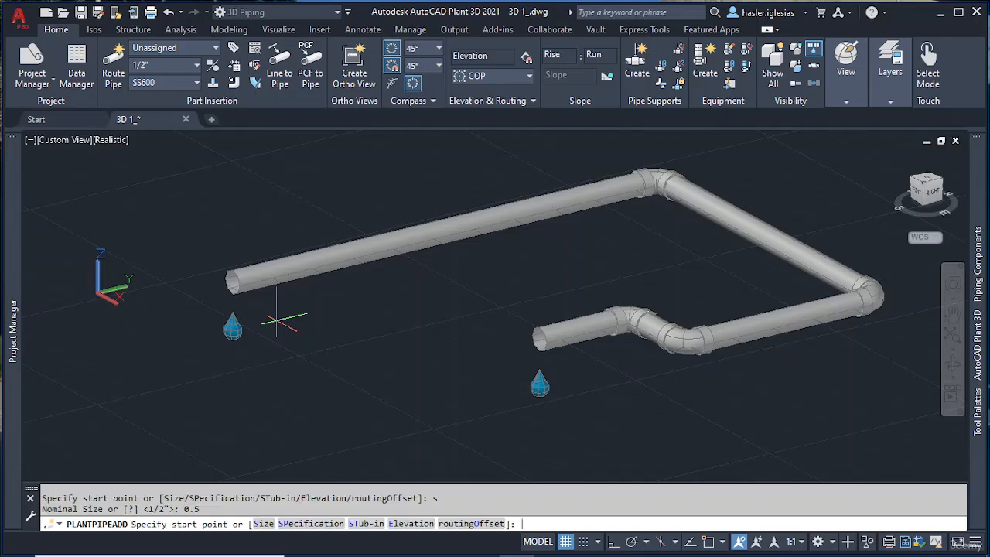
pyautogui.click(289, 318)
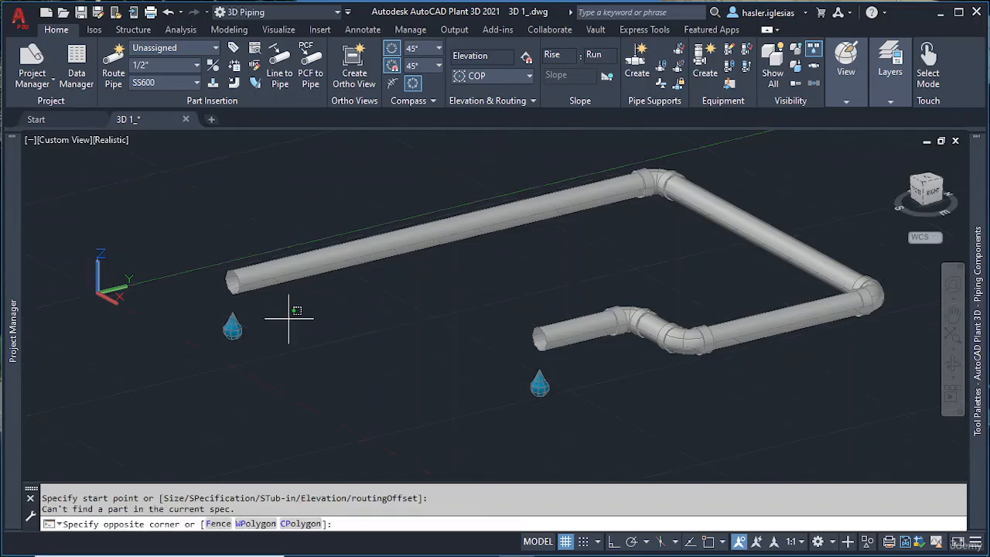
pyautogui.click(217, 462)
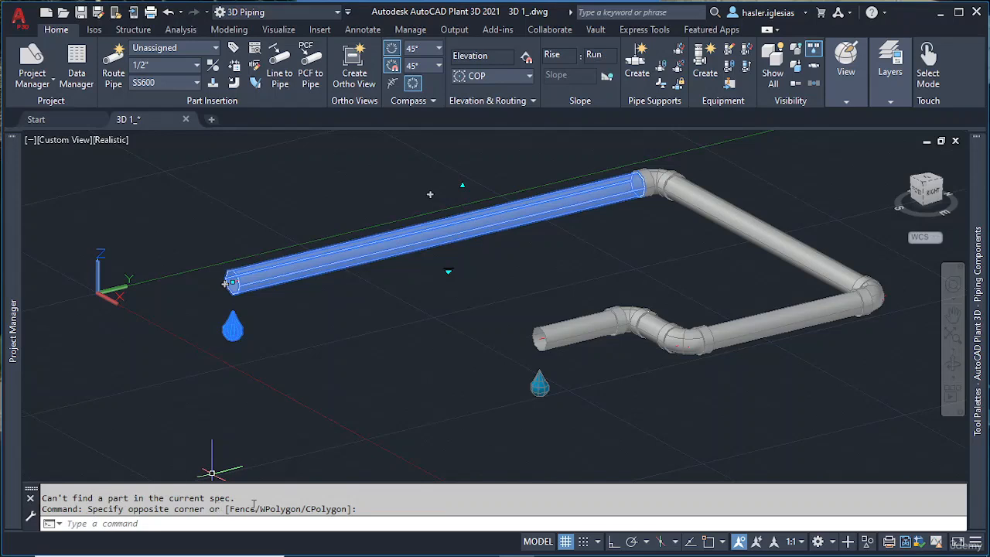
pyautogui.press('Escape')
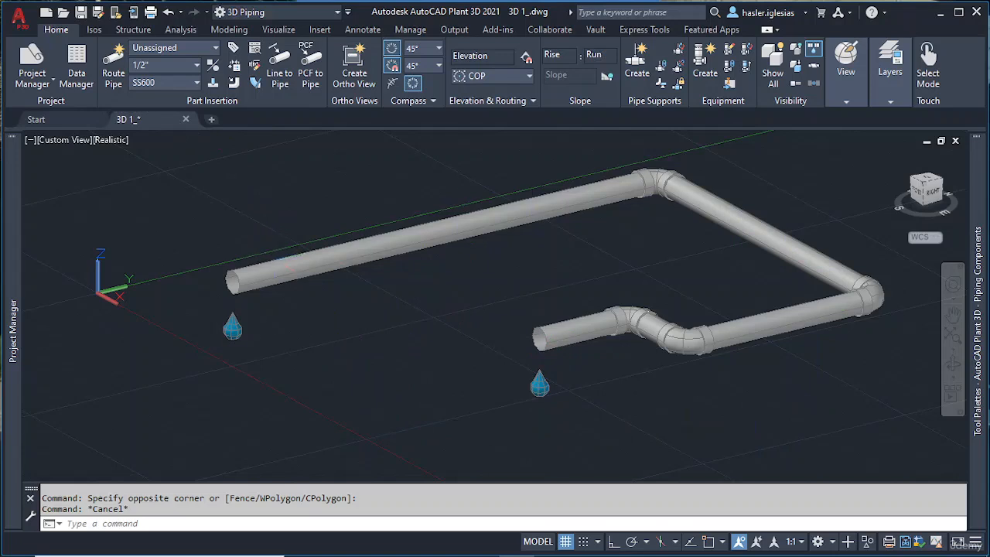
pyautogui.click(270, 261)
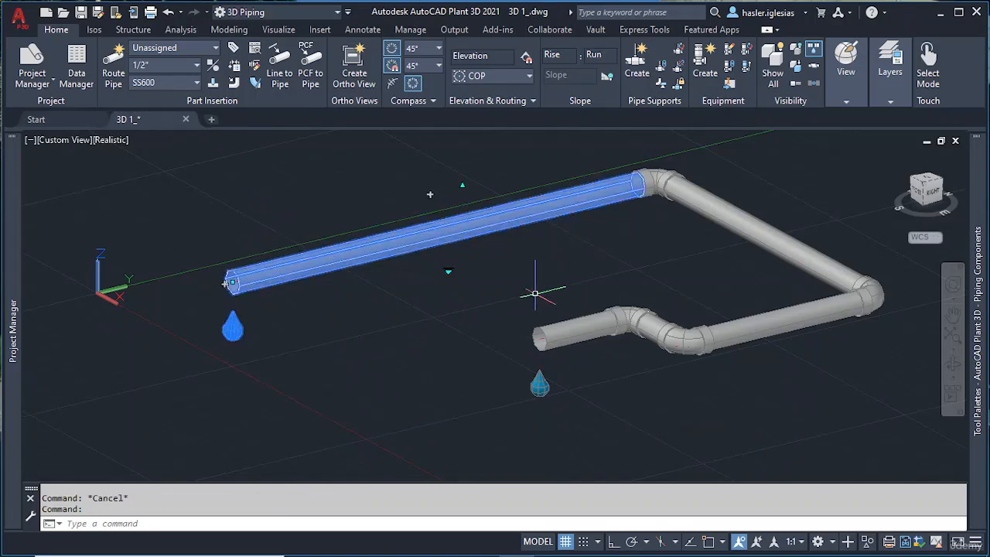
pyautogui.press('Escape')
pyautogui.keyDown('shift'); pyautogui.moveTo(327, 307); pyautogui.dragTo(316, 353, button='middle'); pyautogui.keyUp('shift')
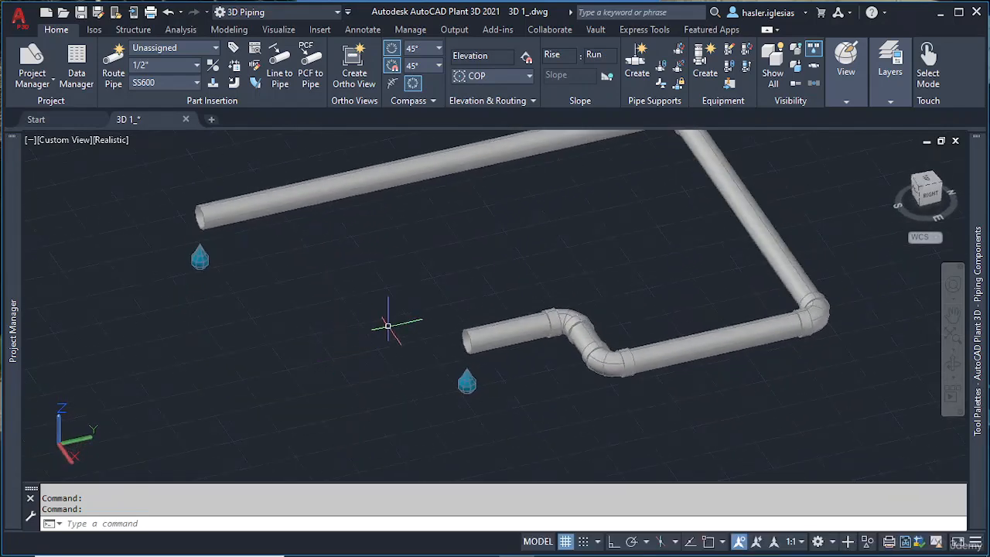
pyautogui.scroll(-2, 386, 317)
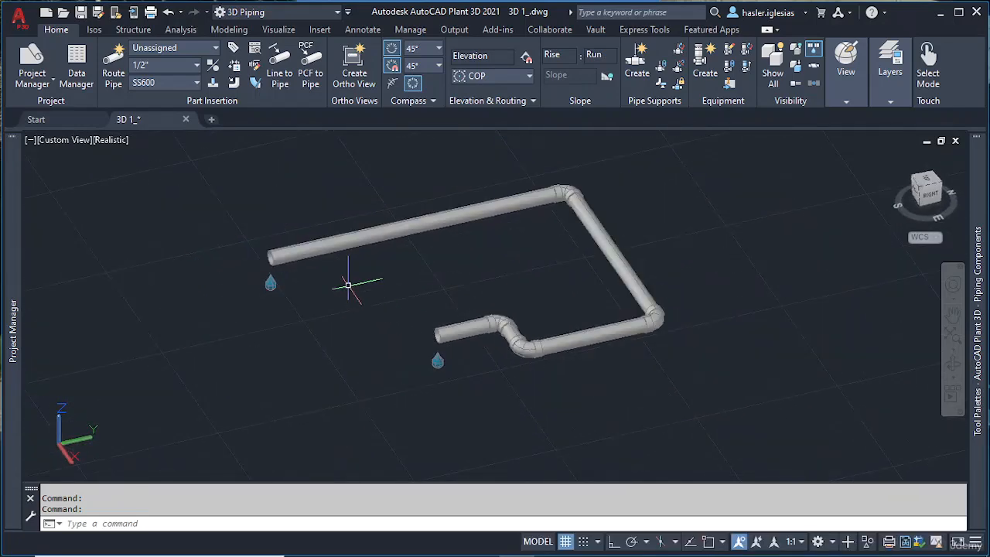
pyautogui.scroll(2, 348, 286)
pyautogui.moveTo(348, 286); pyautogui.dragTo(348, 302, button='middle')
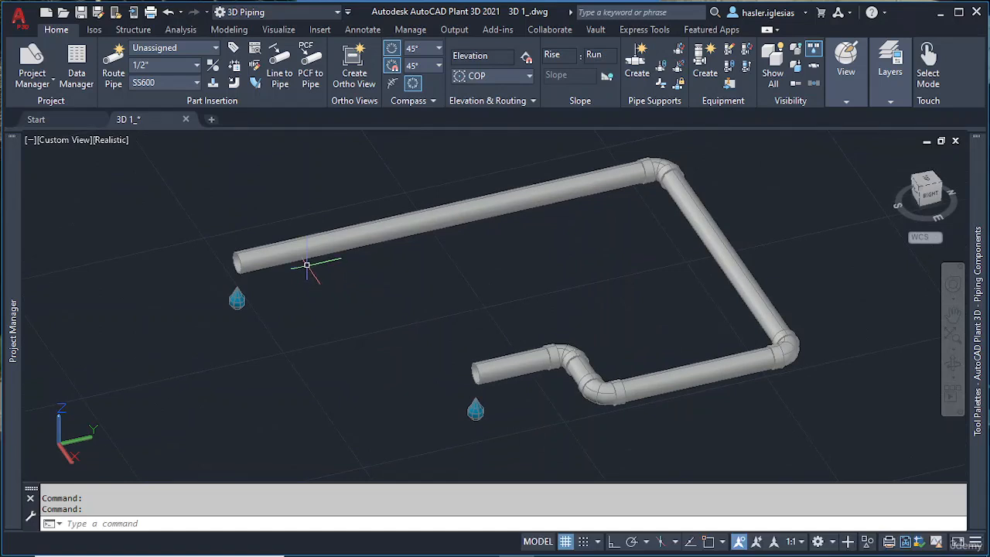
# Select the whole five-segment pipe run, list all line numbers and choose P&ID line number 001.
pyautogui.moveTo(296, 259)
pyautogui.click(190, 180)
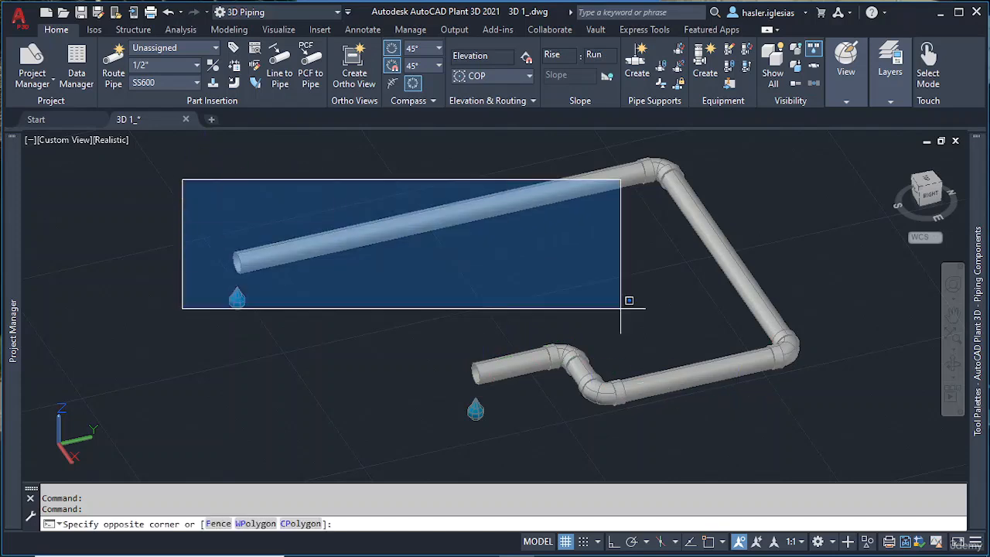
pyautogui.click(877, 467)
pyautogui.click(870, 404)
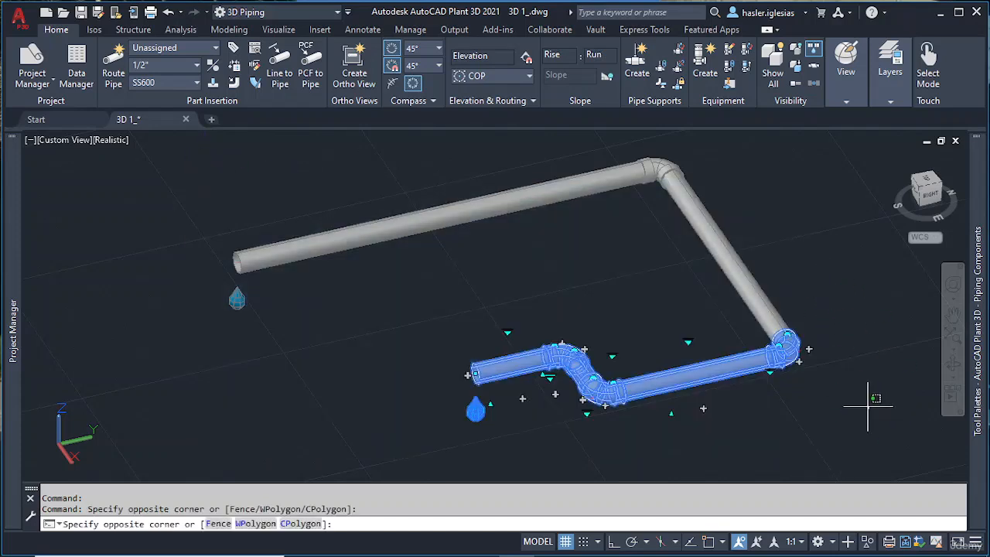
pyautogui.scroll(-2, 876, 410)
pyautogui.click(891, 445)
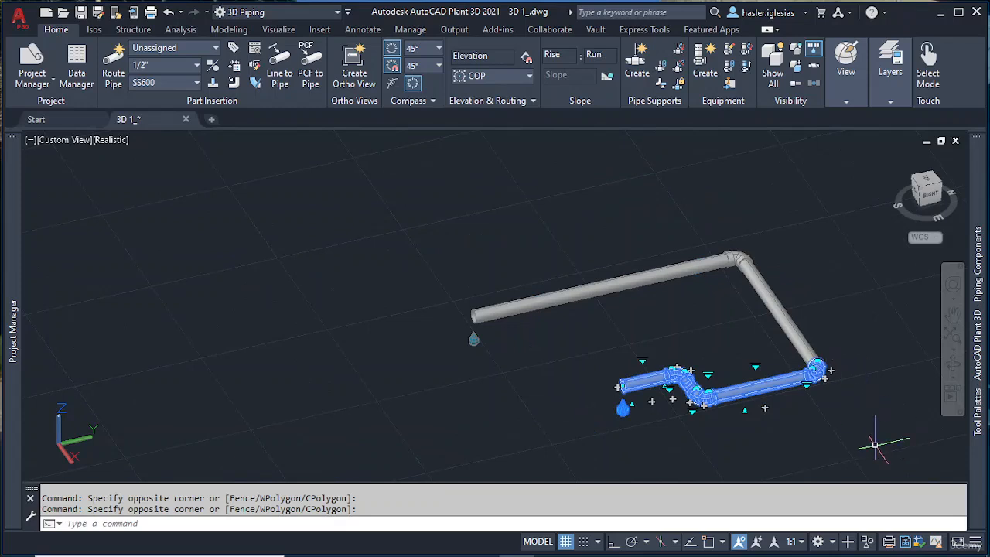
pyautogui.click(876, 466)
pyautogui.click(405, 212)
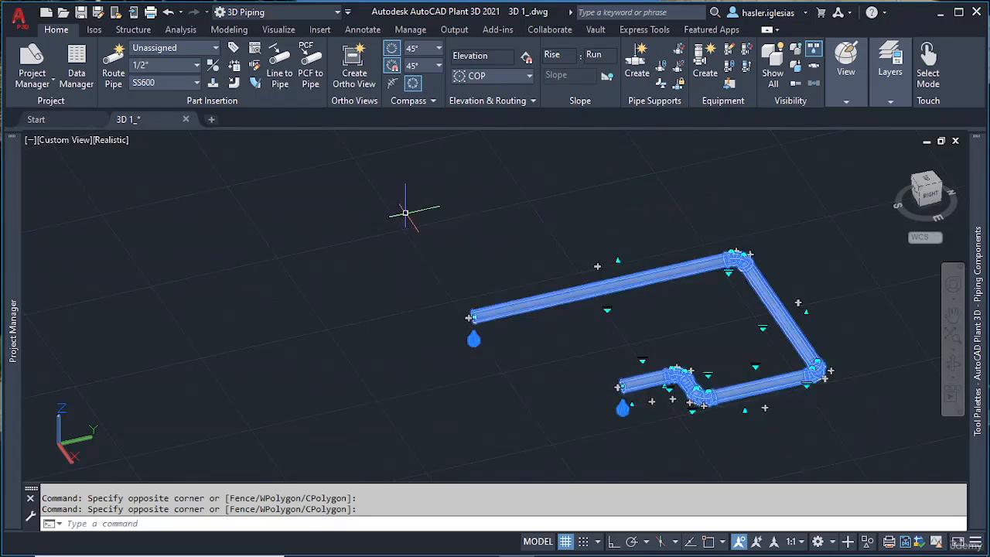
pyautogui.click(214, 50)
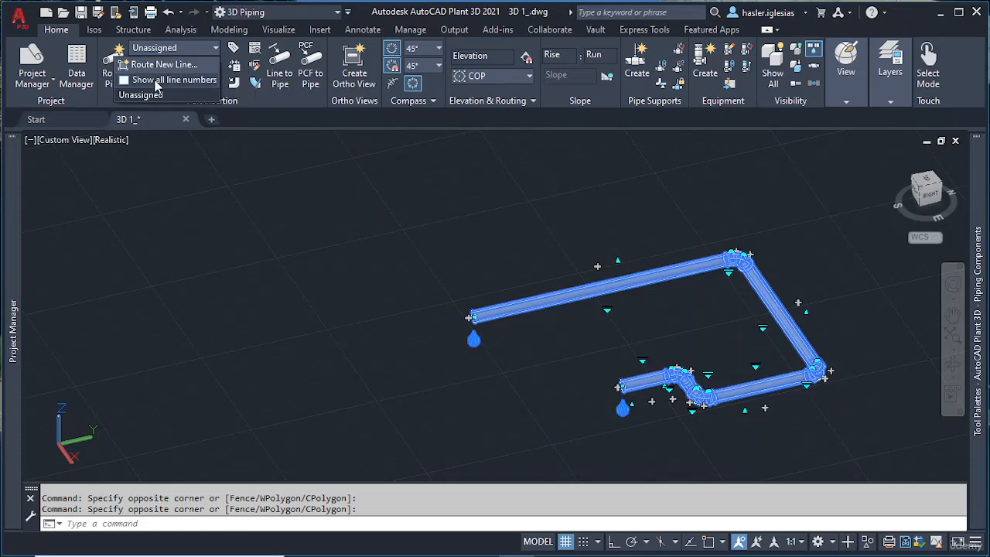
pyautogui.click(199, 54)
pyautogui.click(199, 54)
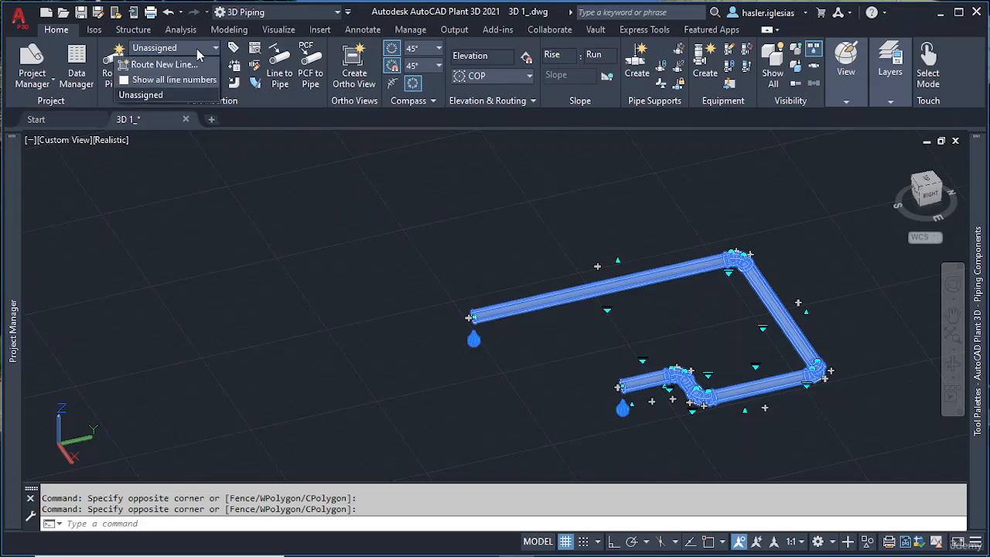
pyautogui.click(123, 81)
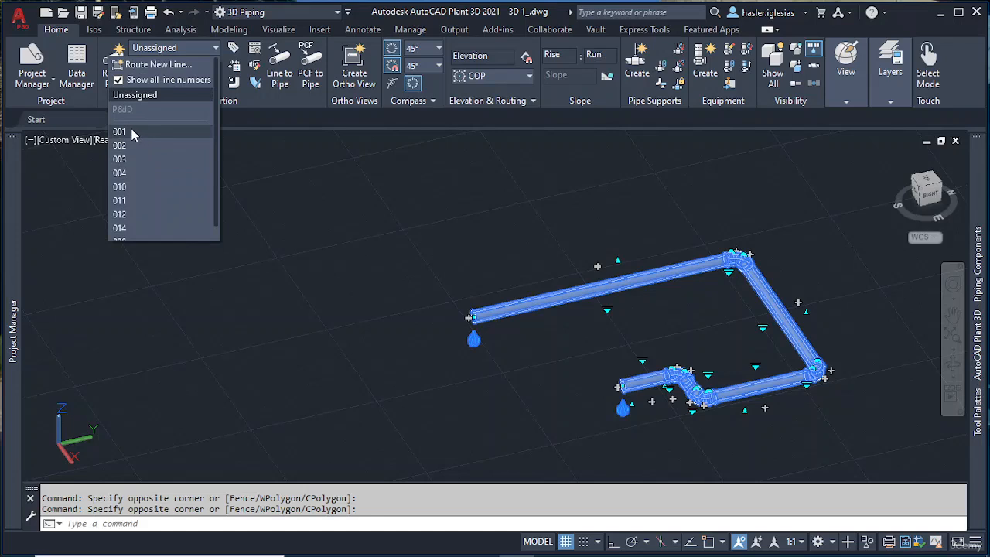
pyautogui.click(124, 132)
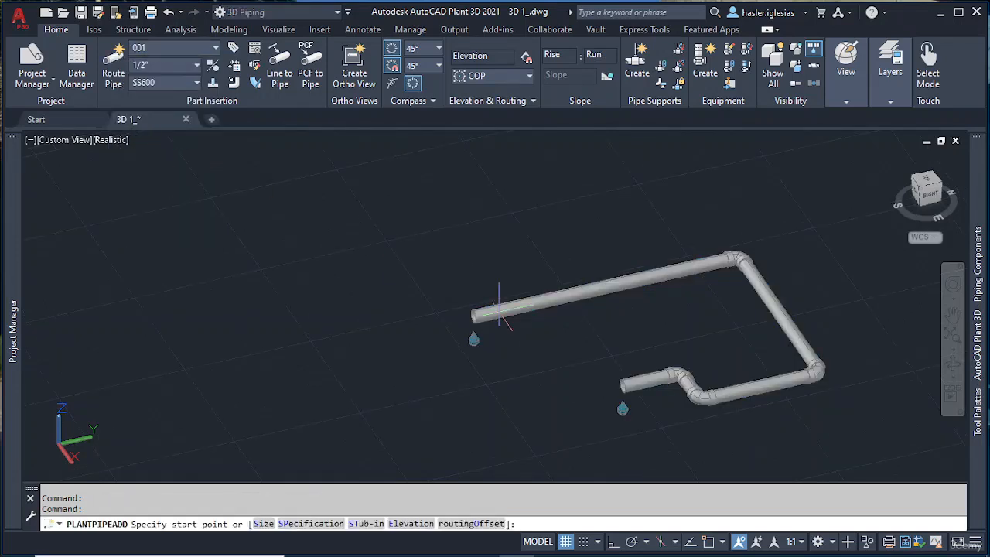
pyautogui.scroll(-2, 457, 266)
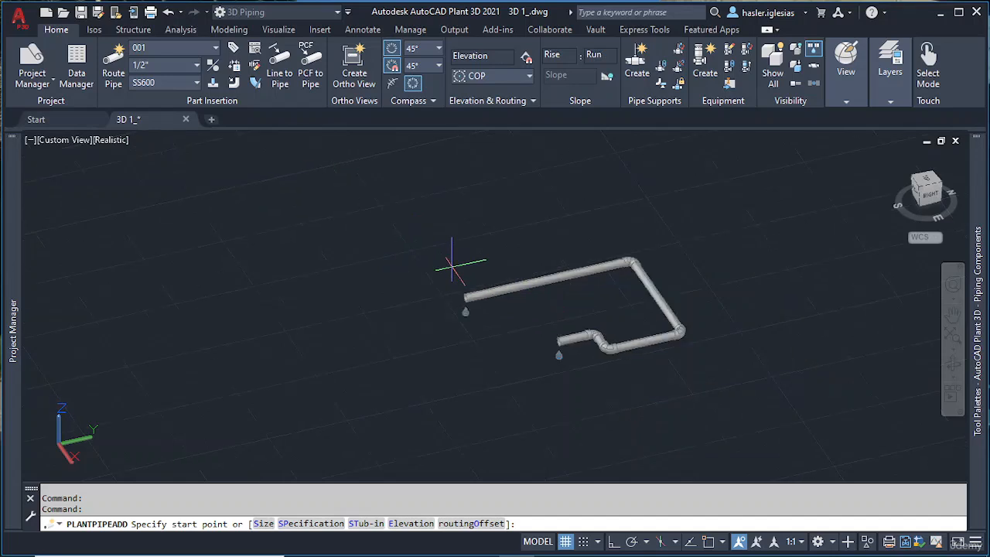
pyautogui.press('Escape')
# Delete the entire five-segment pipe run with all its elbows.
pyautogui.click(425, 248)
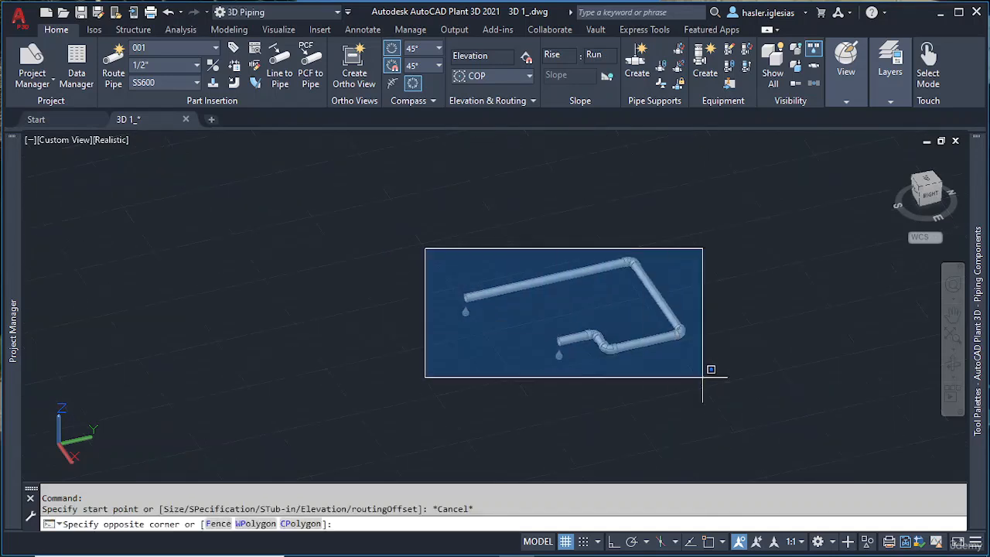
pyautogui.click(717, 380)
pyautogui.press('Delete')
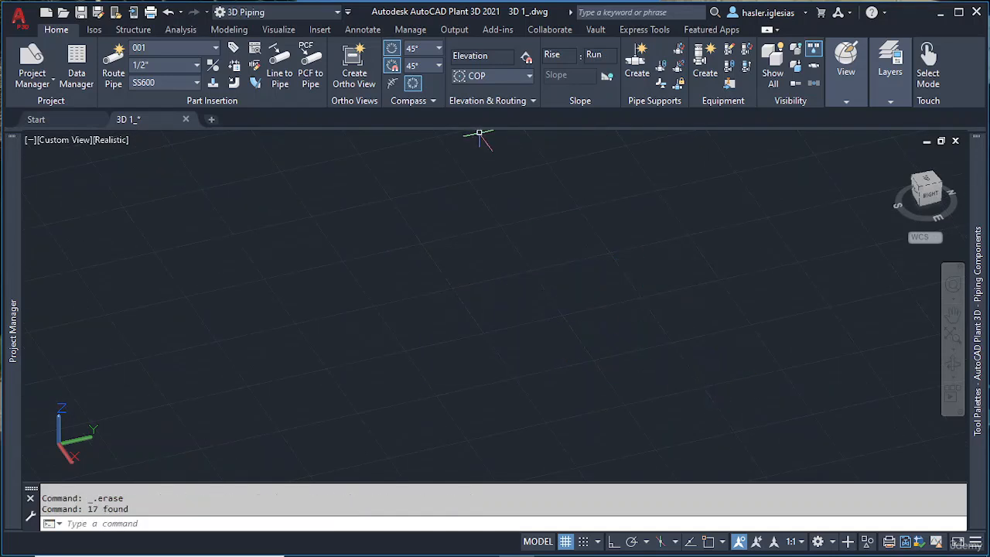
# Set the pipe size to 3/4" and the pipe spec to SS300 for line number 001.
pyautogui.click(176, 45)
pyautogui.click(180, 45)
pyautogui.click(197, 66)
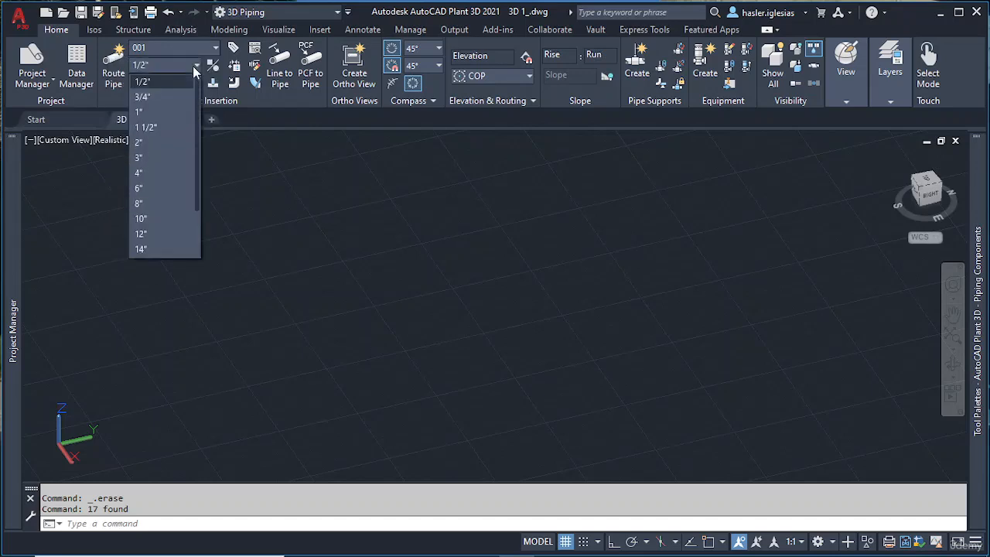
pyautogui.click(166, 98)
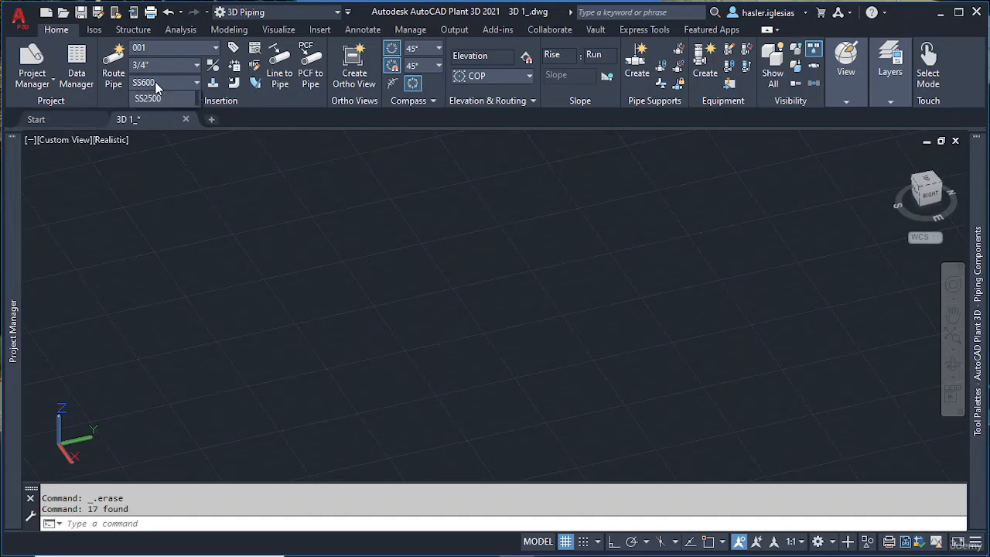
pyautogui.click(155, 82)
pyautogui.click(158, 205)
# Route a 3/4" SS300 pipe of five connected segments zigzagging on the ground plane, starting along the Y direction, and inspect its elbows.
pyautogui.click(114, 73)
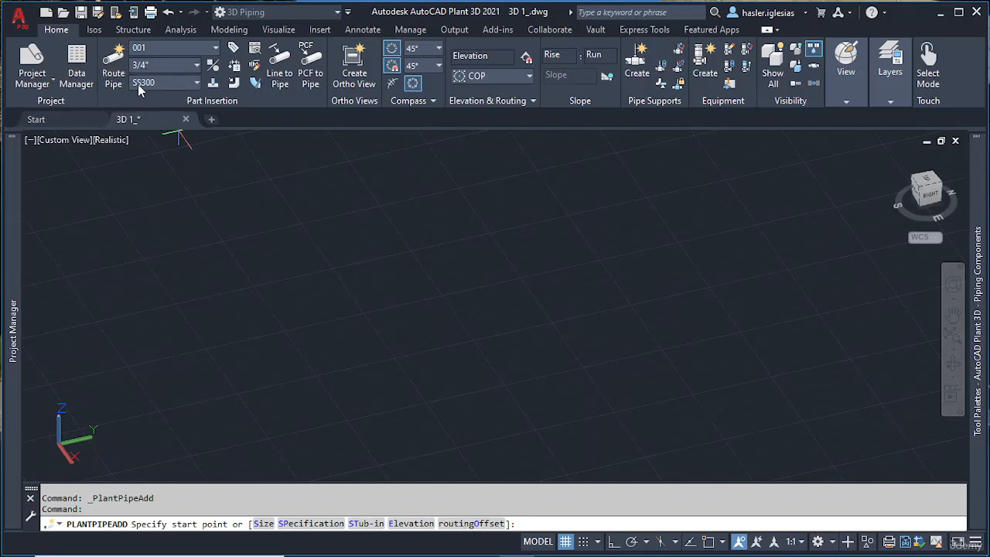
pyautogui.click(273, 325)
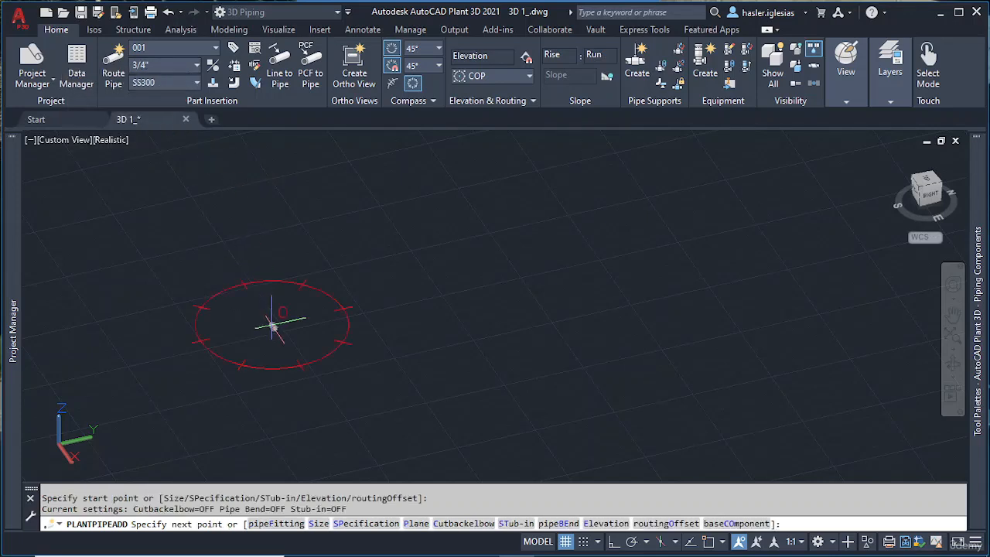
pyautogui.click(437, 289)
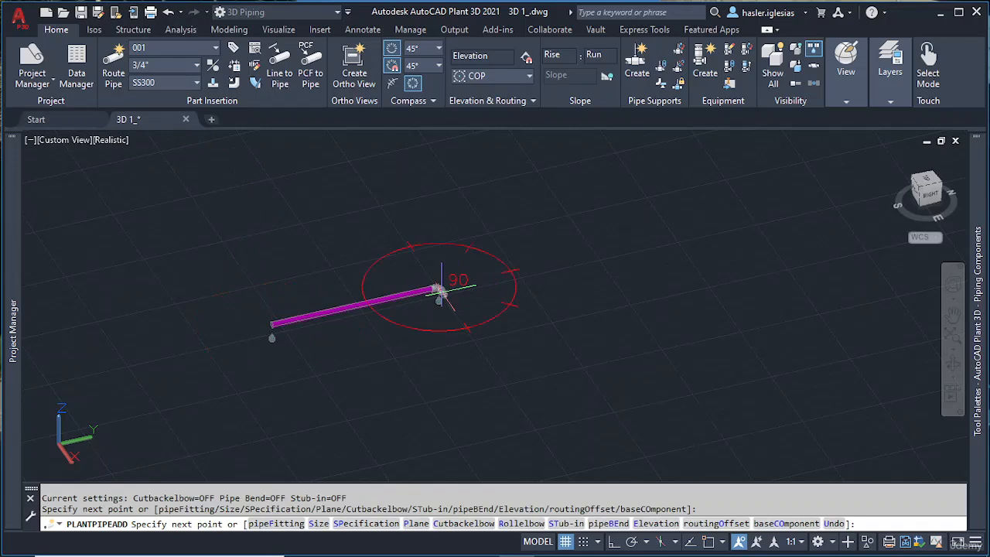
pyautogui.click(473, 340)
pyautogui.click(381, 364)
pyautogui.click(414, 411)
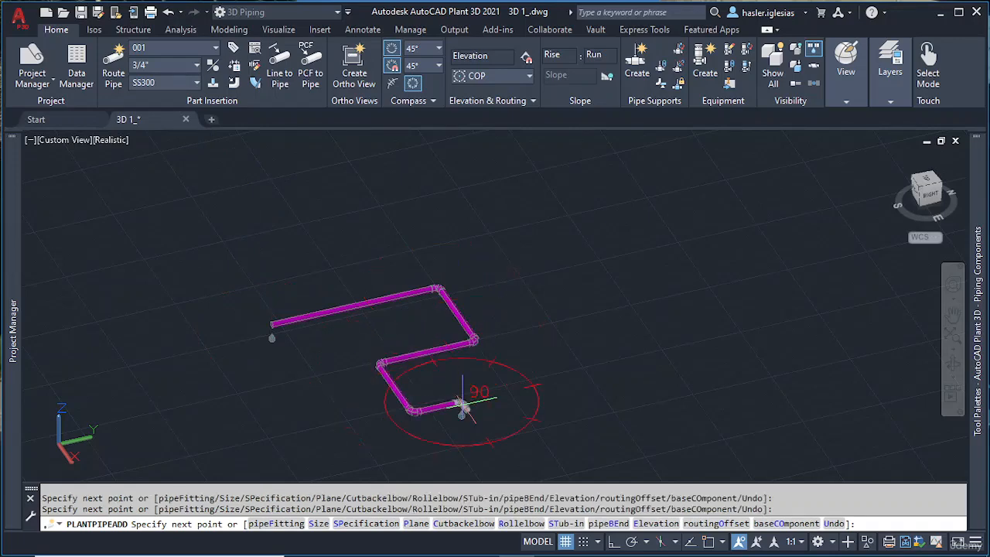
pyautogui.press('Escape')
pyautogui.scroll(5, 462, 404)
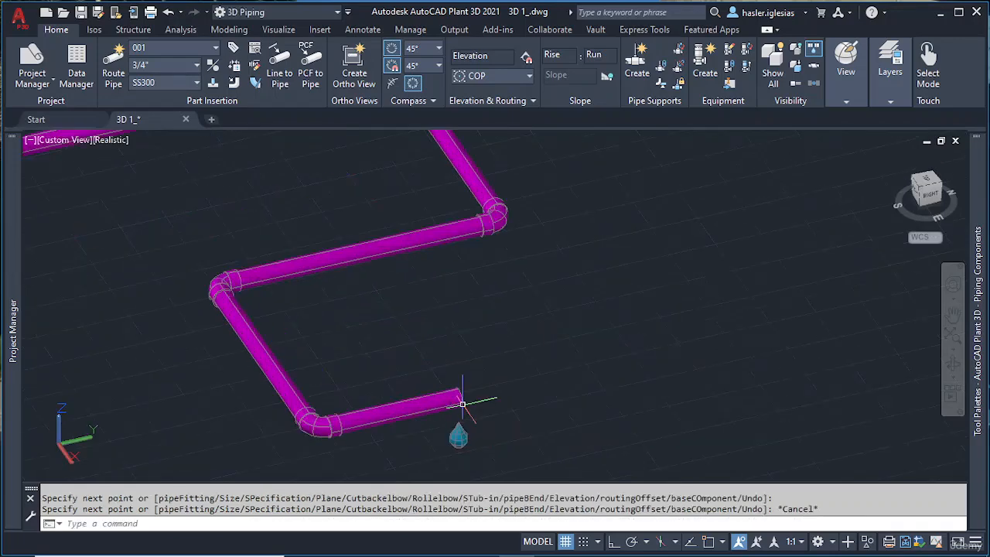
pyautogui.scroll(-6, 469, 349)
pyautogui.scroll(5, 371, 307)
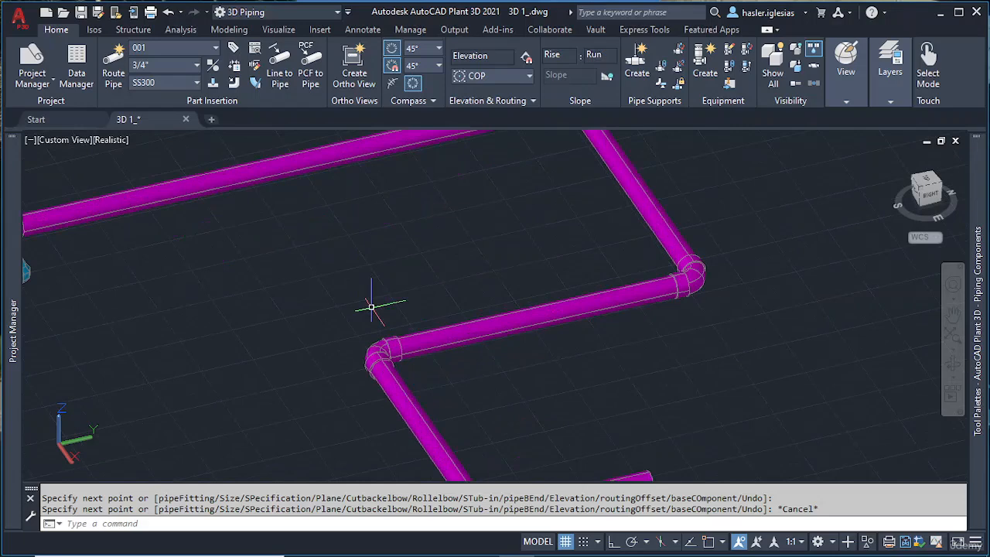
# Open the properties of the second pipe segment in the zigzag run and examine its color and layer settings.
pyautogui.scroll(-4, 371, 308)
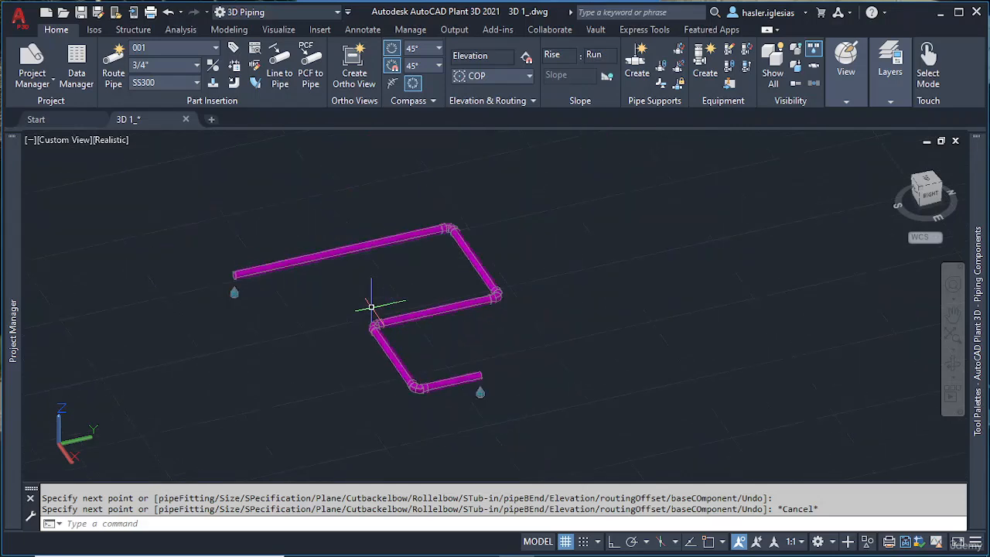
pyautogui.doubleClick(472, 257)
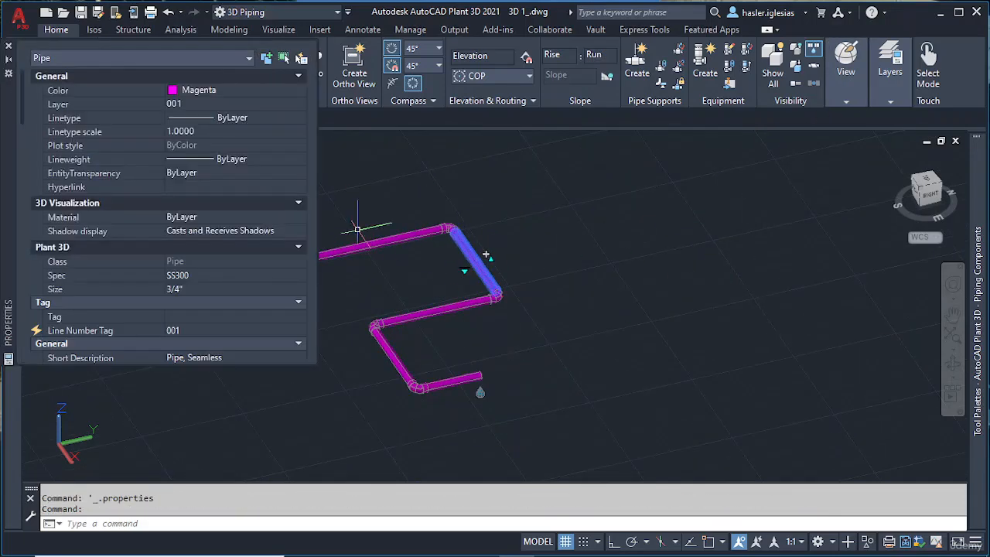
pyautogui.click(209, 91)
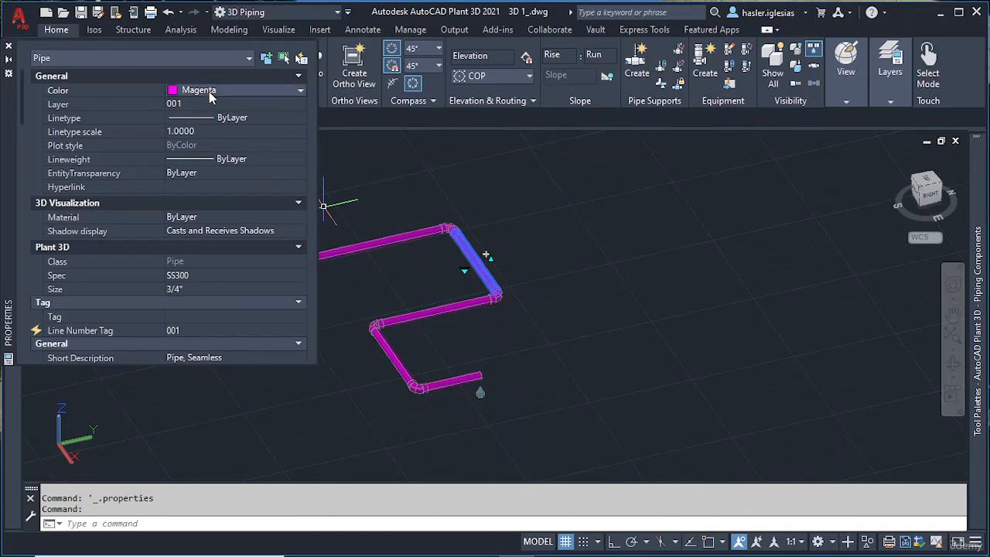
pyautogui.click(238, 93)
pyautogui.click(237, 93)
pyautogui.click(180, 105)
pyautogui.click(220, 107)
pyautogui.click(220, 107)
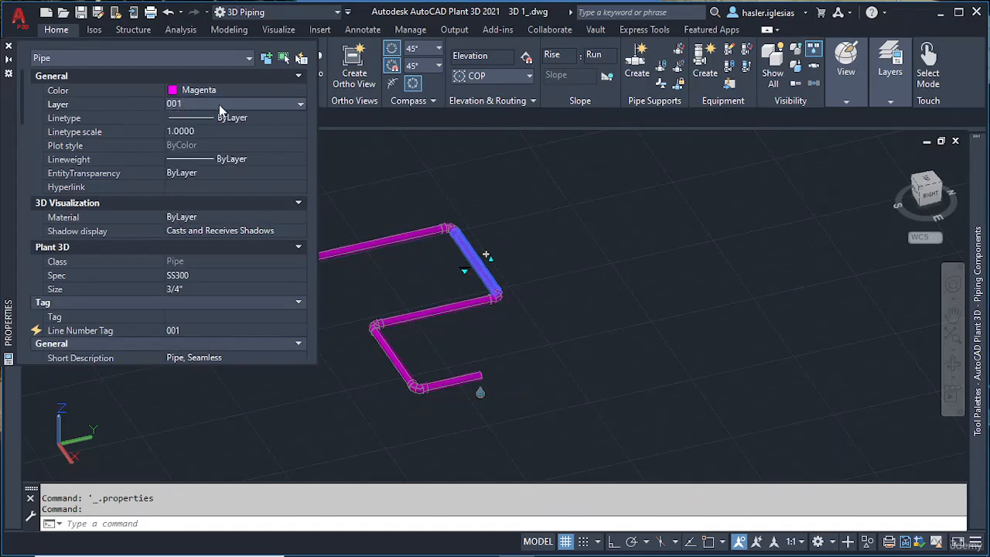
# List the available colors for the second pipe segment, then close its properties and deselect it without changing anything.
pyautogui.click(220, 92)
pyautogui.click(220, 92)
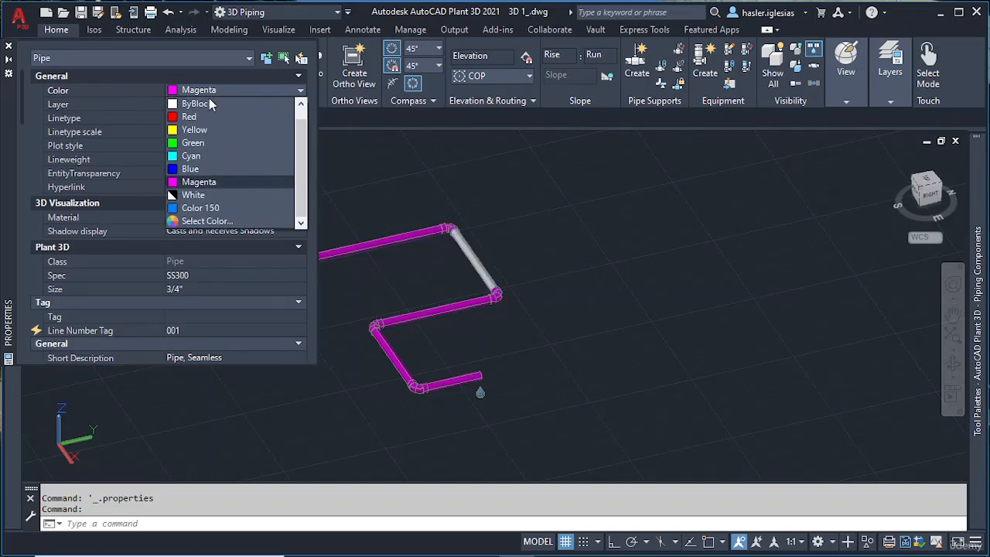
pyautogui.scroll(1, 214, 123)
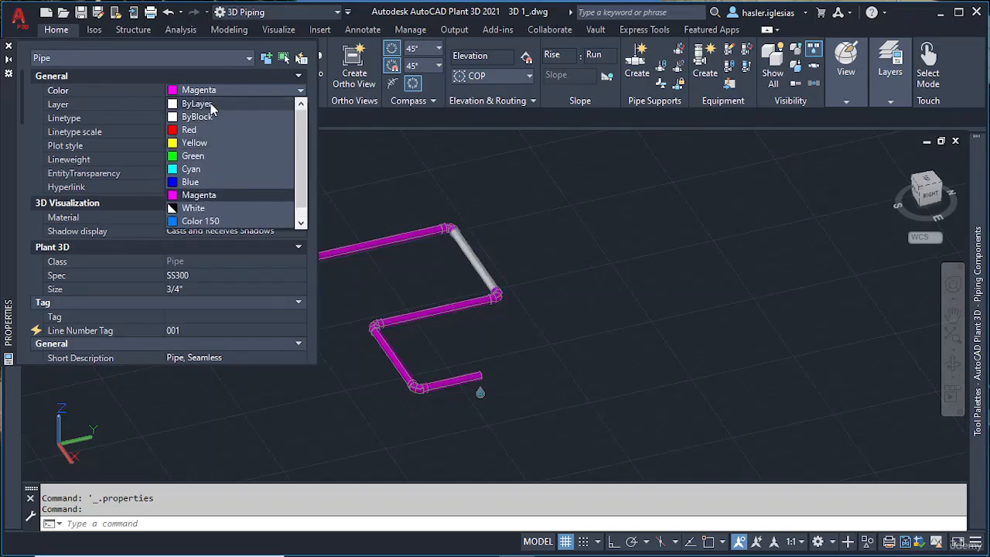
pyautogui.click(11, 44)
pyautogui.click(9, 48)
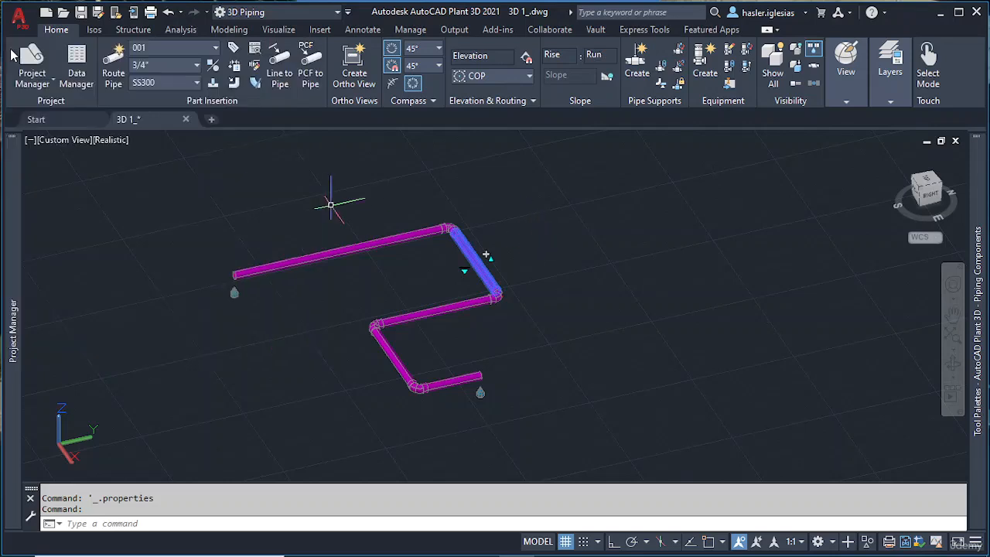
pyautogui.press('Escape')
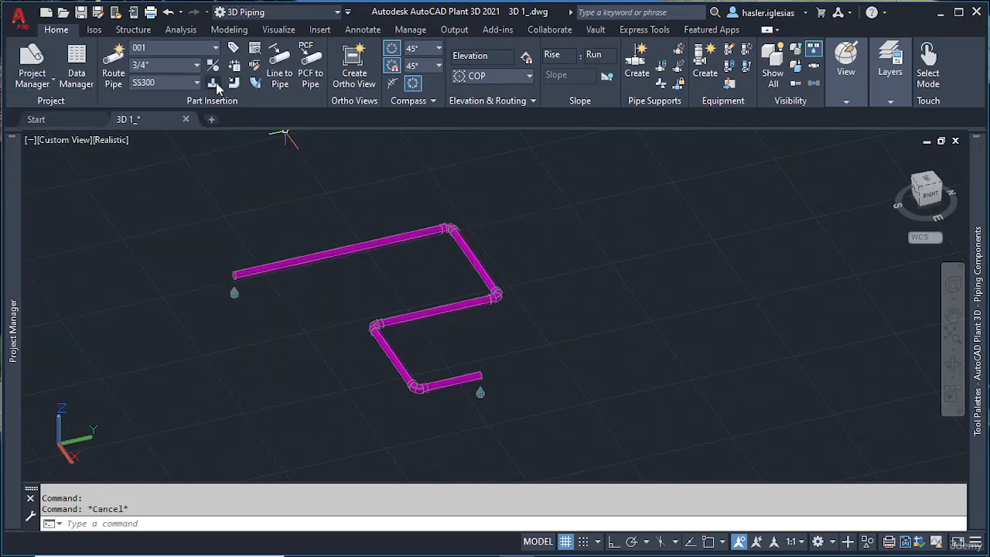
# Set the line number to Unassigned and route a single straight 3/4" SS300 pipe along the X direction beside the zigzag run.
pyautogui.click(214, 49)
pyautogui.click(151, 81)
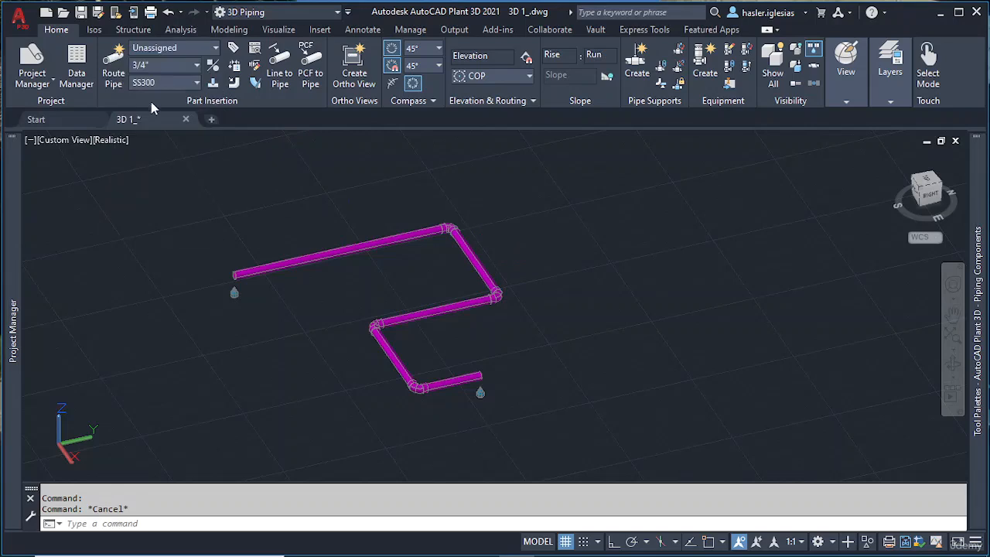
pyautogui.click(114, 74)
pyautogui.click(474, 199)
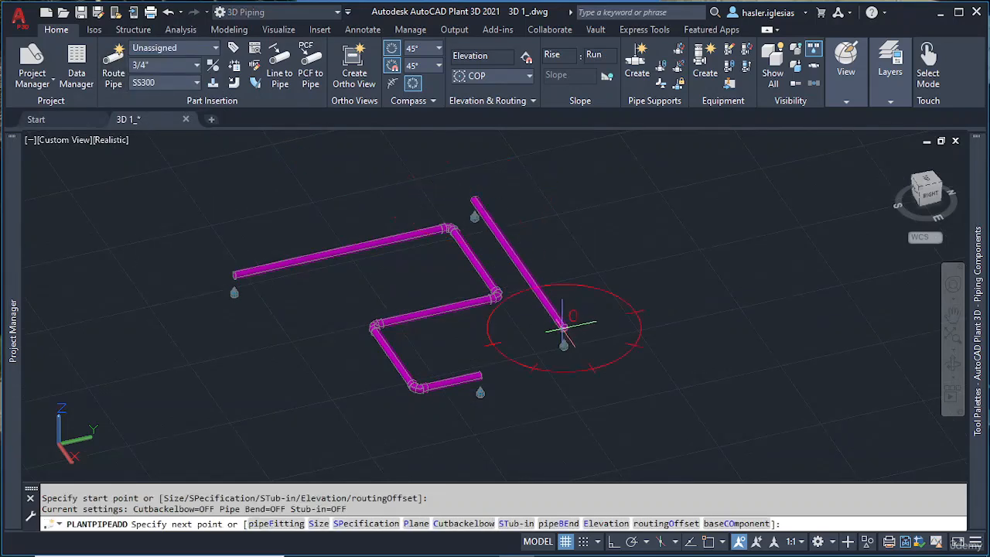
pyautogui.click(564, 328)
pyautogui.press('Escape')
# Delete only the single straight pipe beside the zigzag run.
pyautogui.click(596, 351)
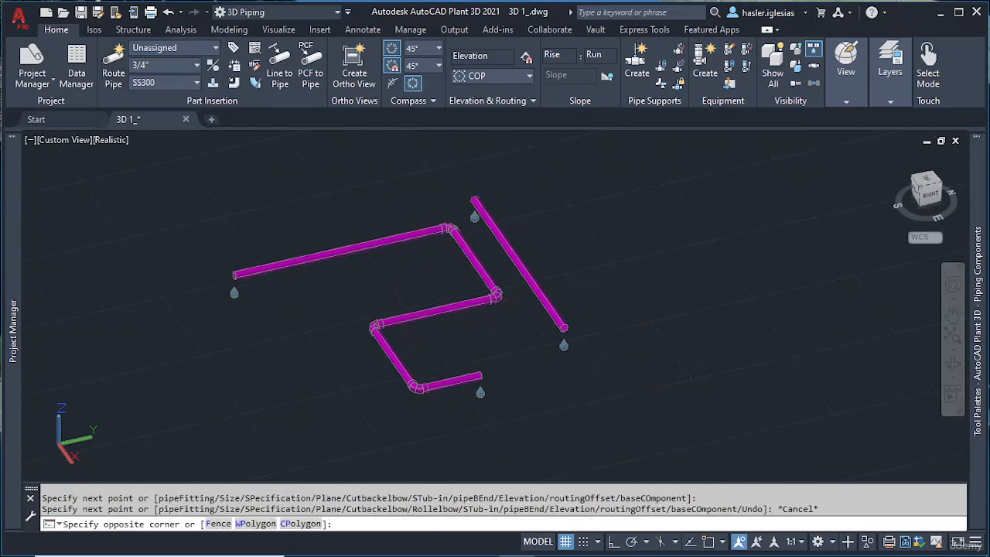
pyautogui.click(468, 183)
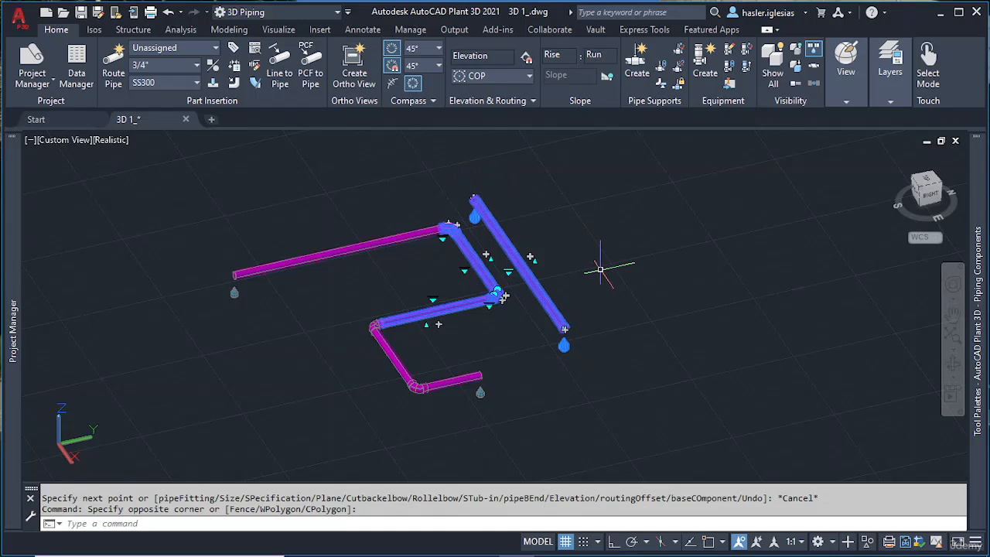
pyautogui.press('Escape')
pyautogui.click(515, 261)
pyautogui.press('Delete')
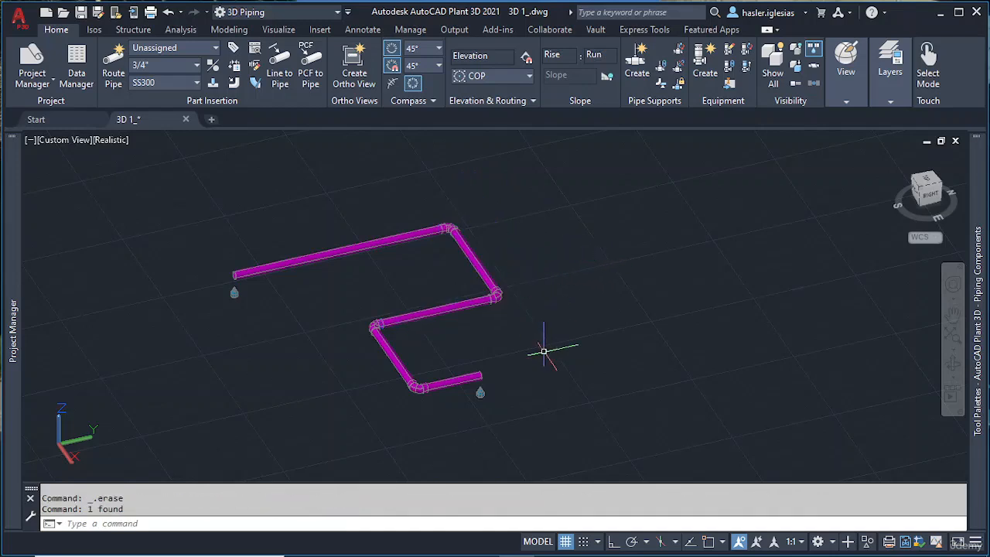
# Open the properties of the middle pipe segment and review its general, Plant 3D and tag data.
pyautogui.doubleClick(442, 315)
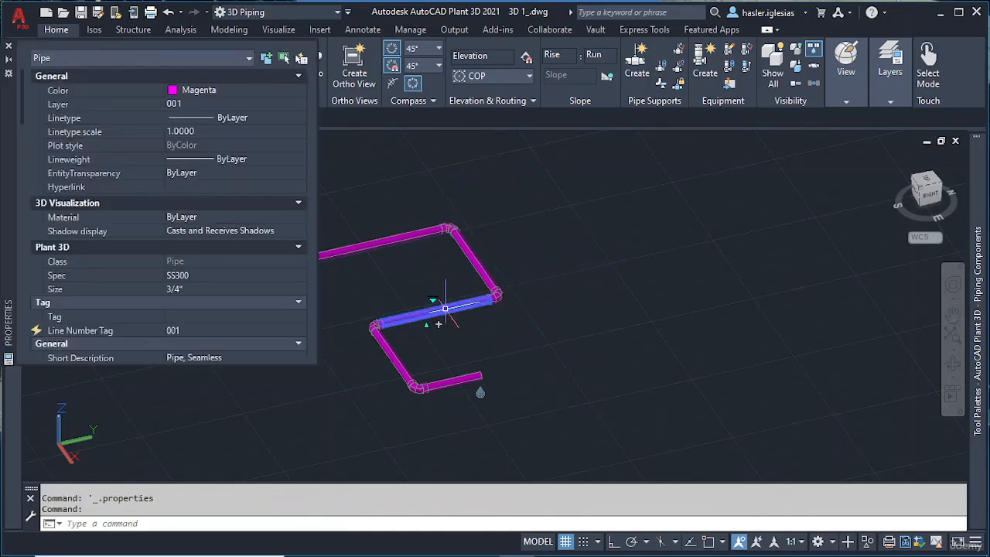
pyautogui.scroll(-2, 197, 251)
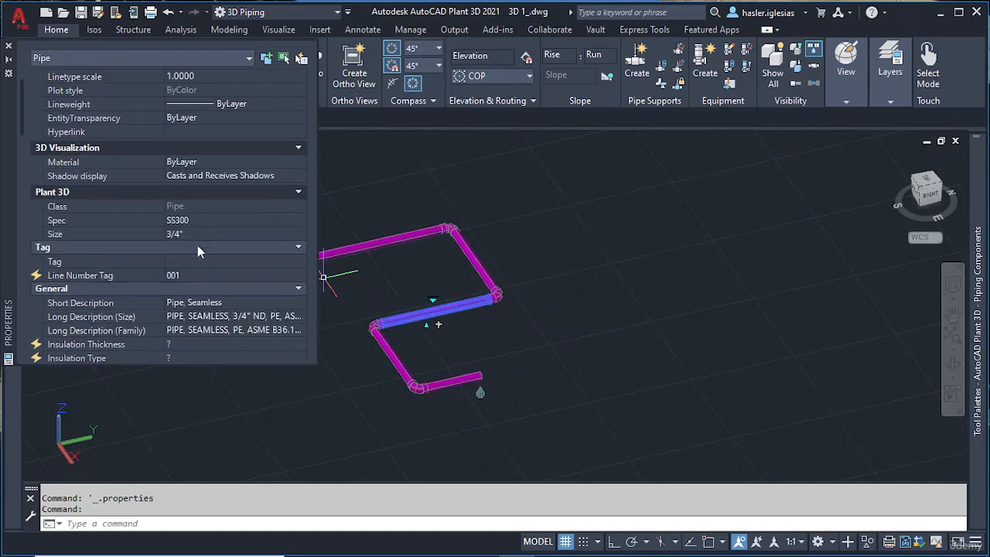
pyautogui.scroll(-5, 203, 261)
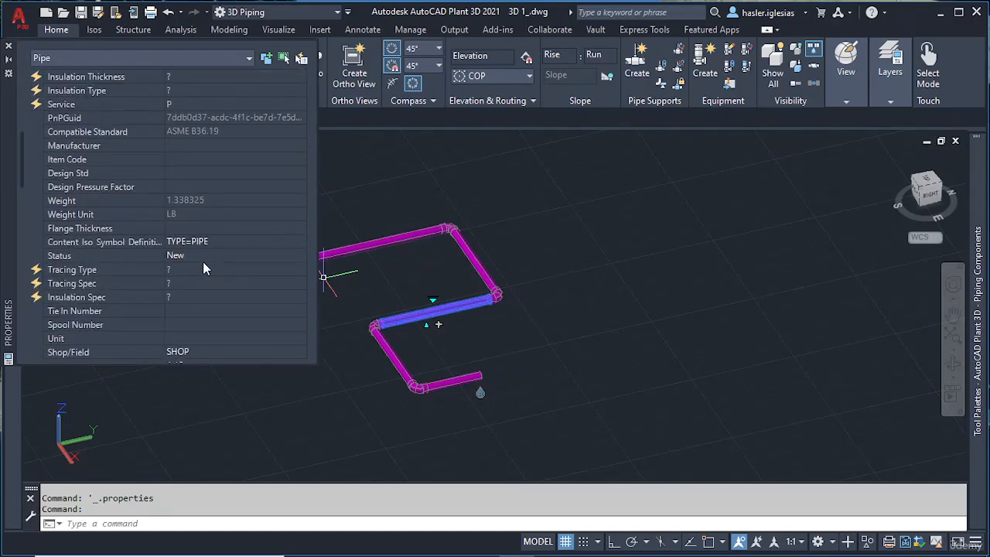
pyautogui.scroll(8, 202, 262)
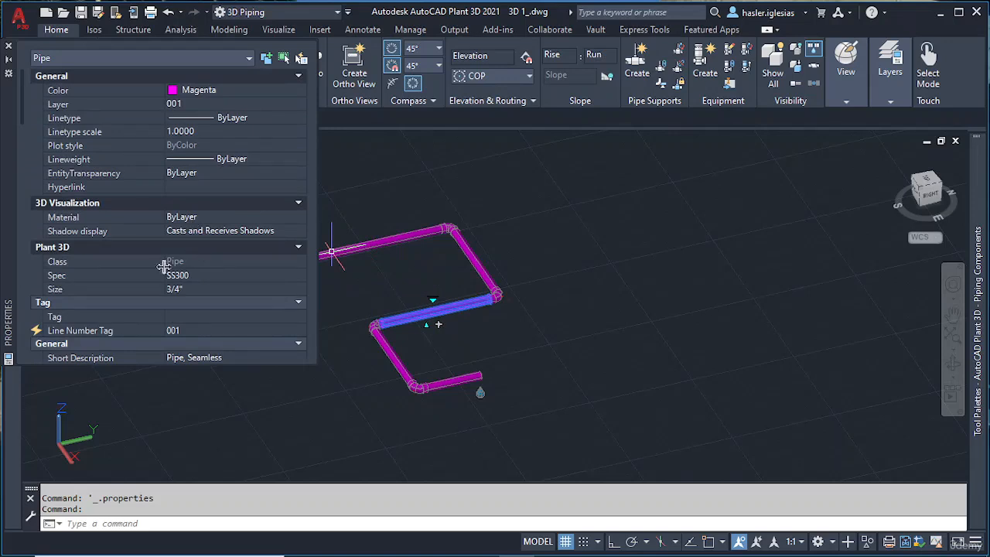
pyautogui.scroll(-1, 85, 276)
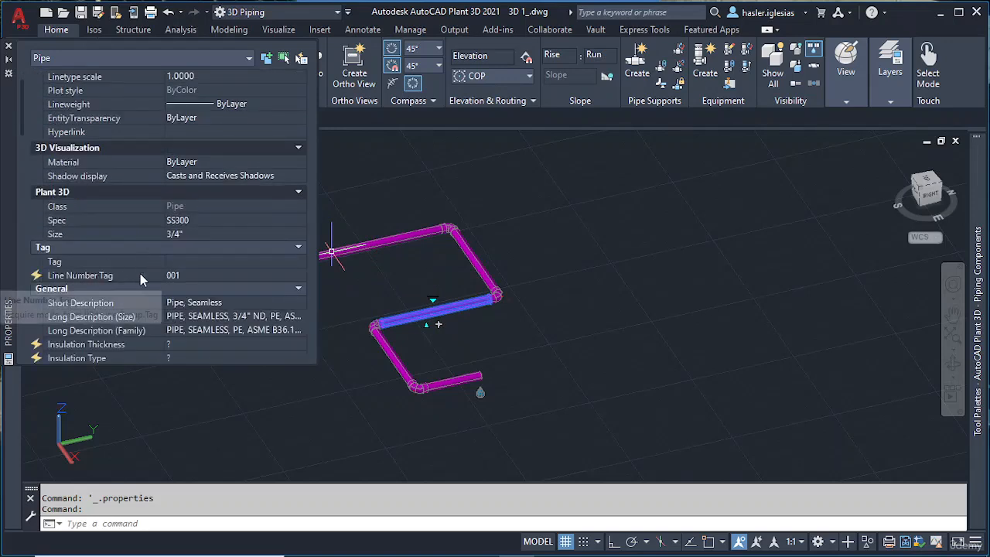
# Try to assign a tag to the middle pipe segment.
pyautogui.click(188, 265)
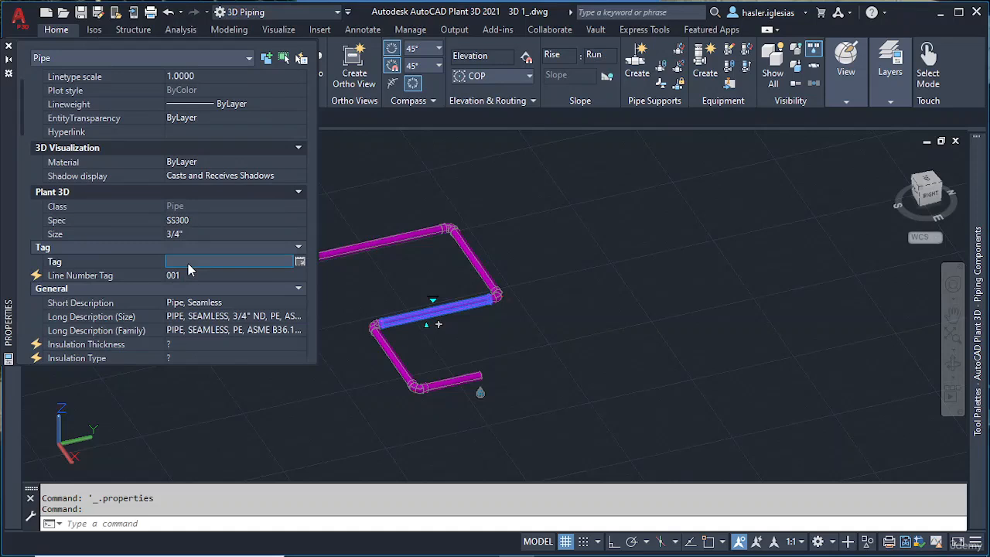
pyautogui.click(299, 263)
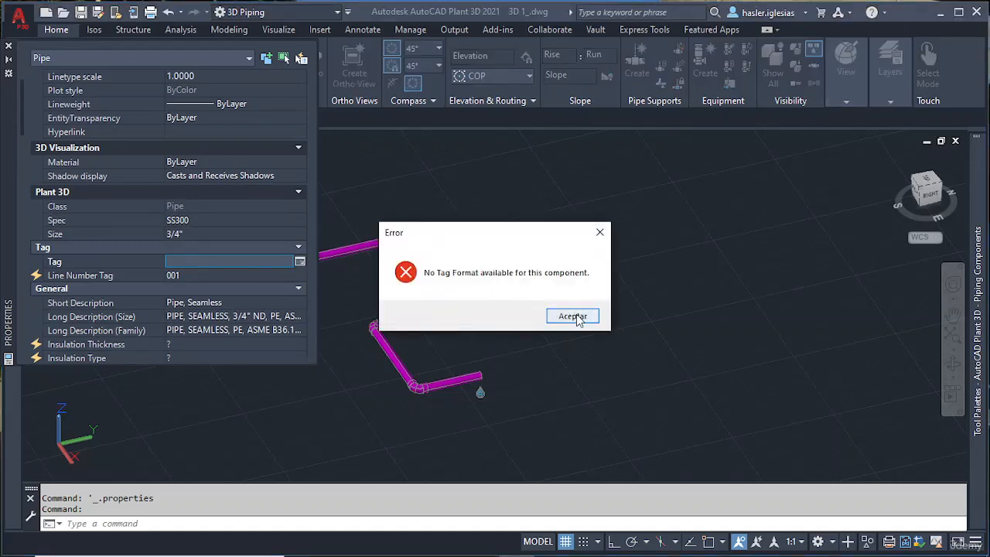
pyautogui.click(579, 317)
# Review the middle segment's remaining properties, from descriptions and weight to process line, part data, geometry and port data, then close them and deselect the pipe.
pyautogui.scroll(-2, 198, 256)
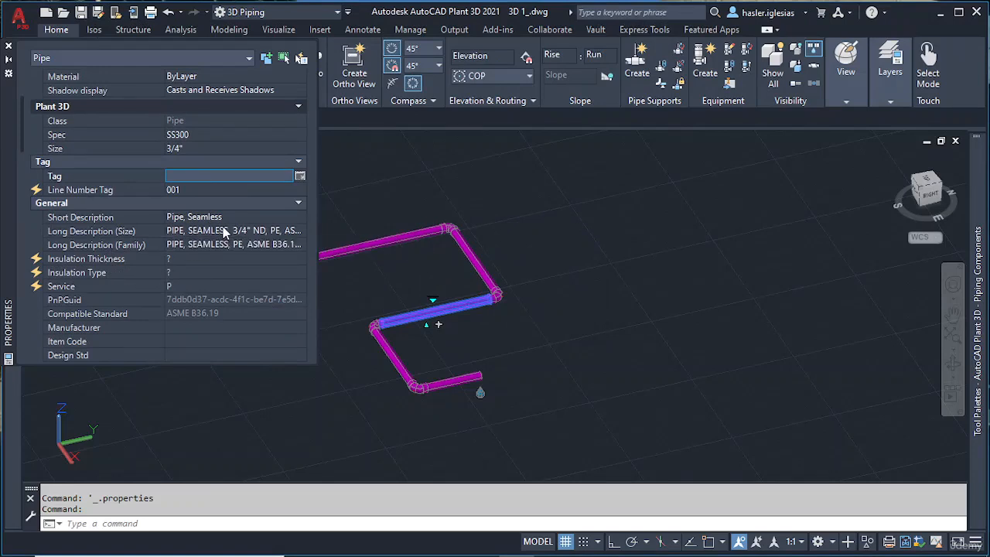
pyautogui.scroll(-2, 129, 312)
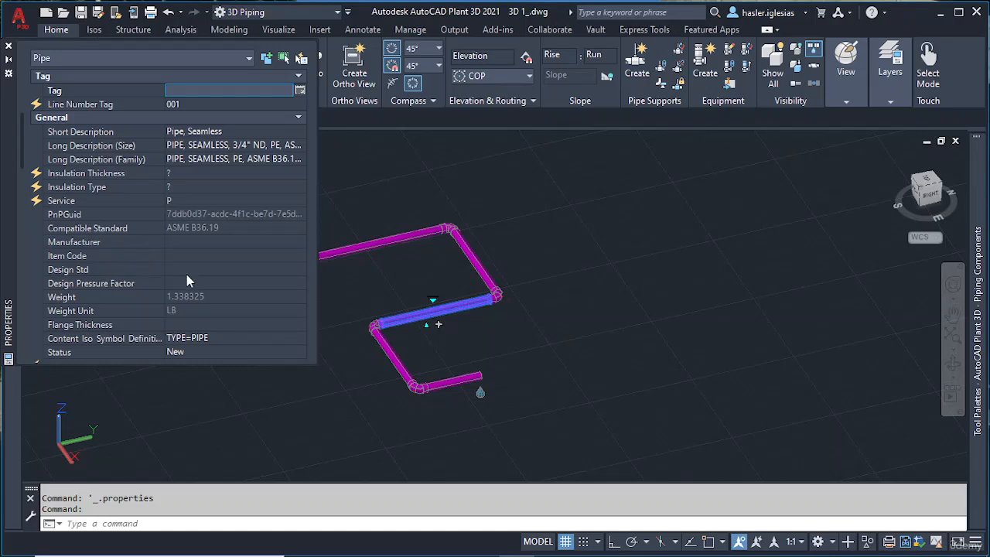
pyautogui.scroll(-2, 141, 309)
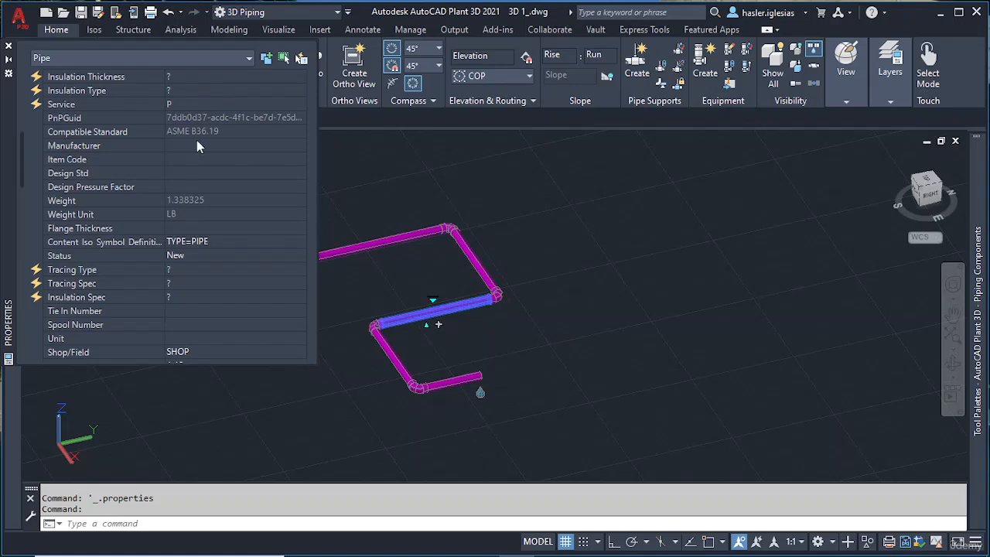
pyautogui.scroll(-2, 116, 287)
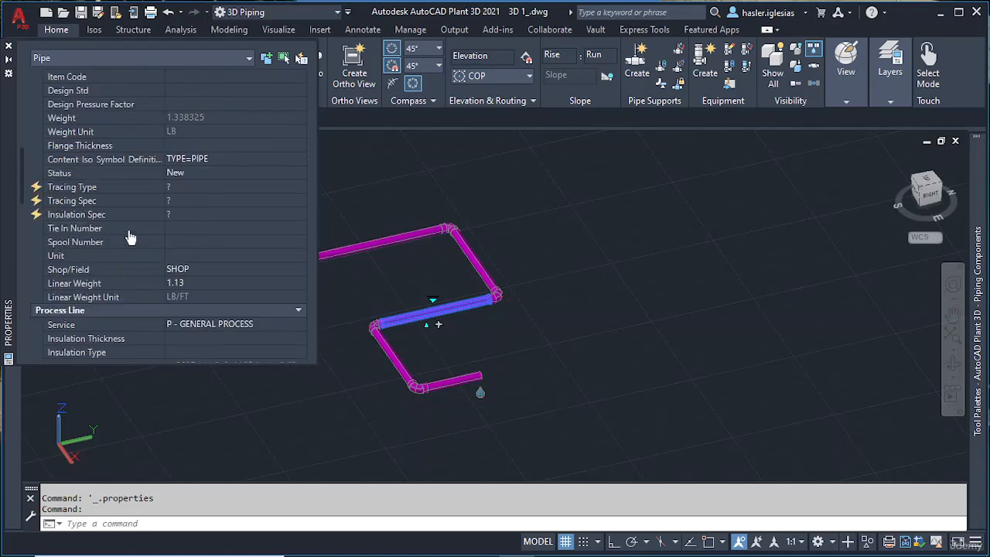
pyautogui.scroll(-2, 124, 262)
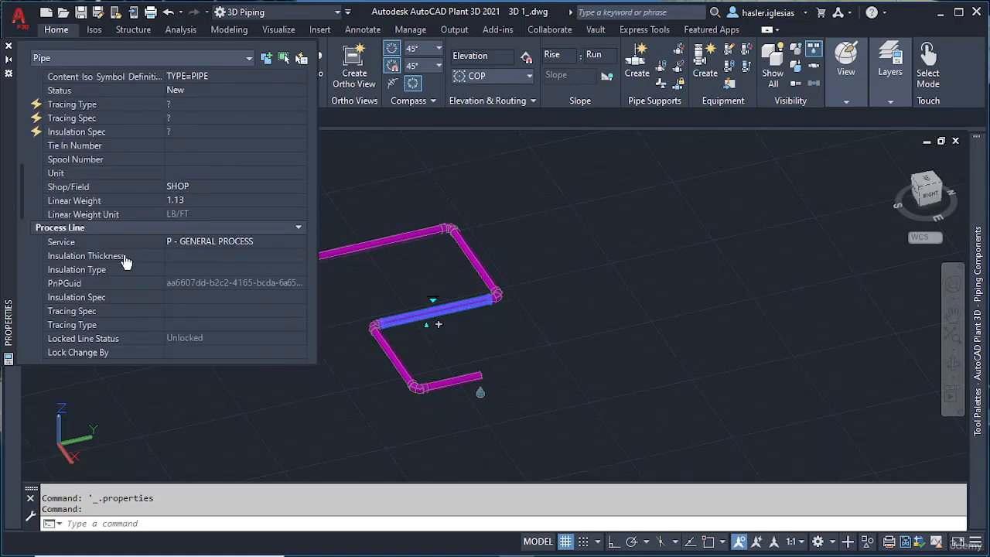
pyautogui.scroll(-2, 122, 272)
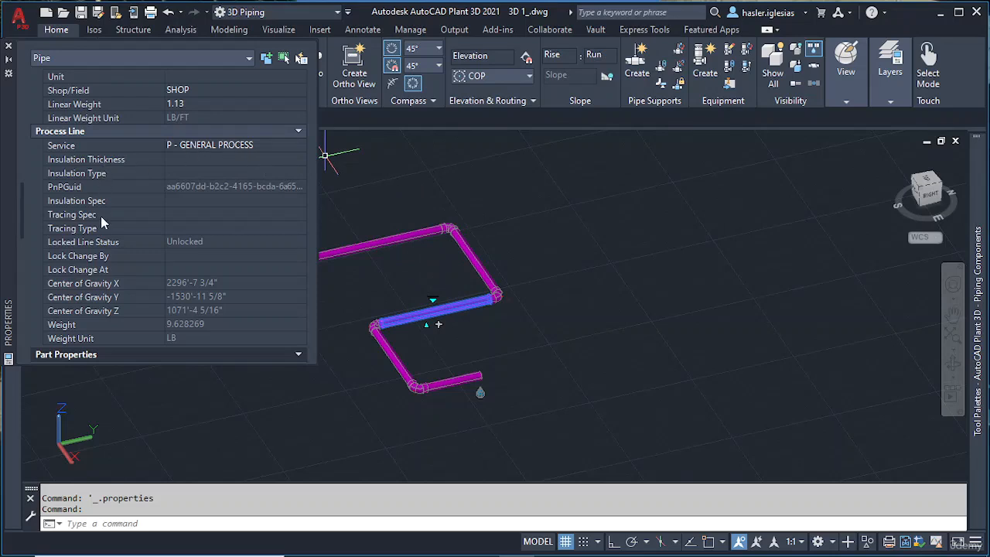
pyautogui.scroll(-4, 187, 219)
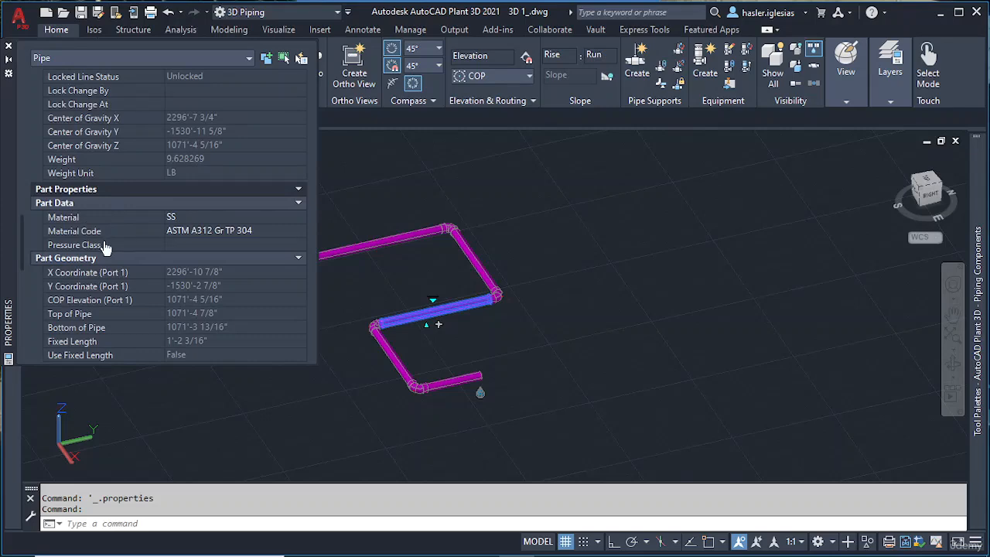
pyautogui.scroll(-12, 193, 242)
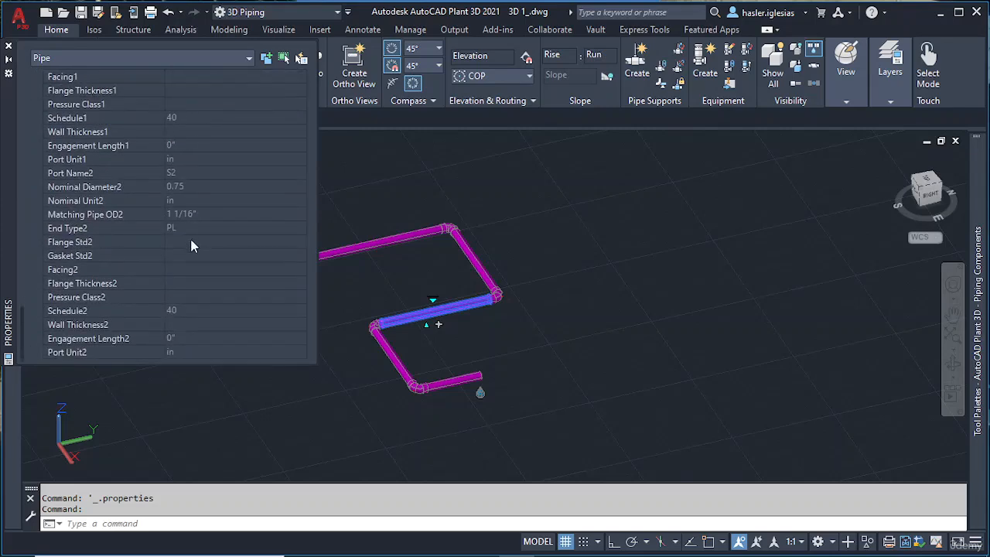
pyautogui.click(8, 46)
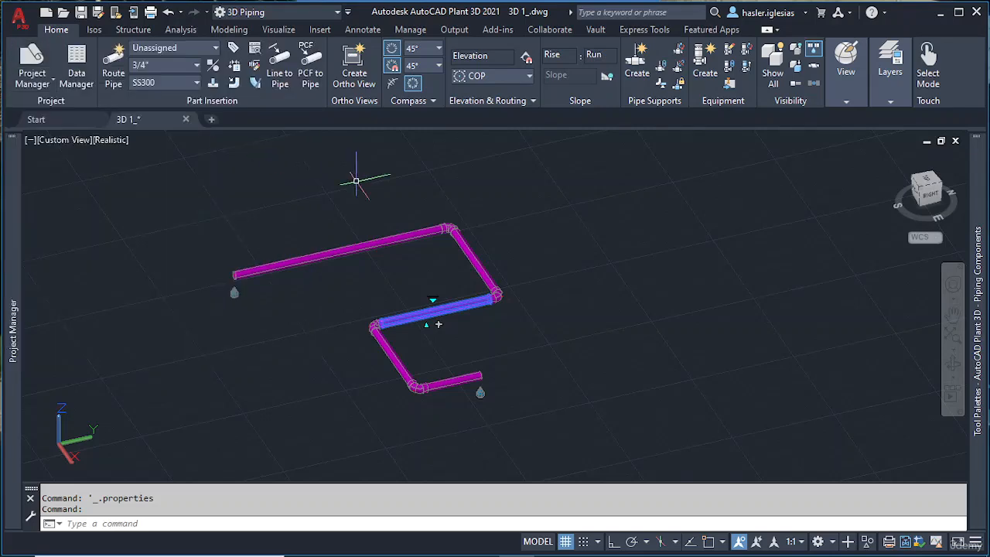
pyautogui.press('Escape')
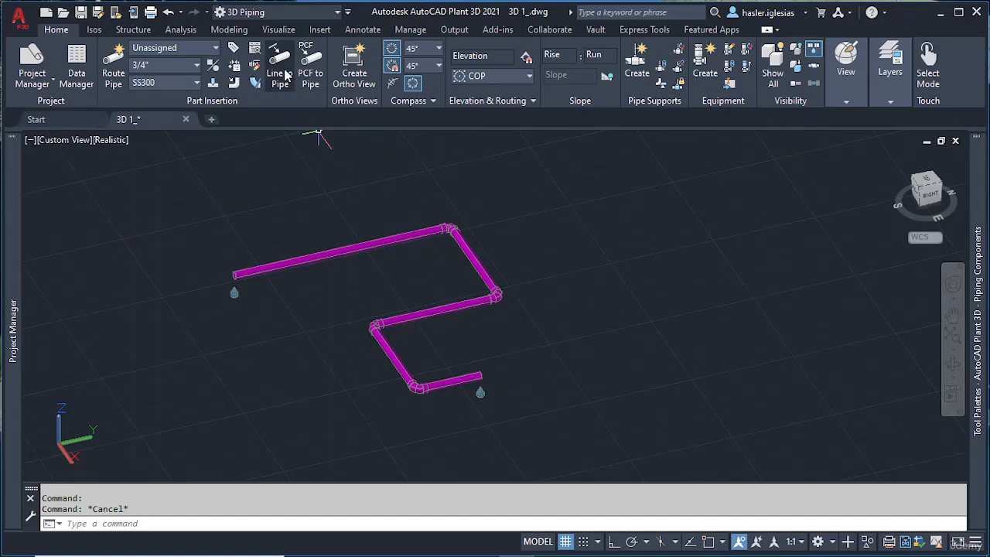
# Draw a zigzag of three connected lines at right angles beside the existing pipe run, with Ortho mode on.
pyautogui.click(513, 223)
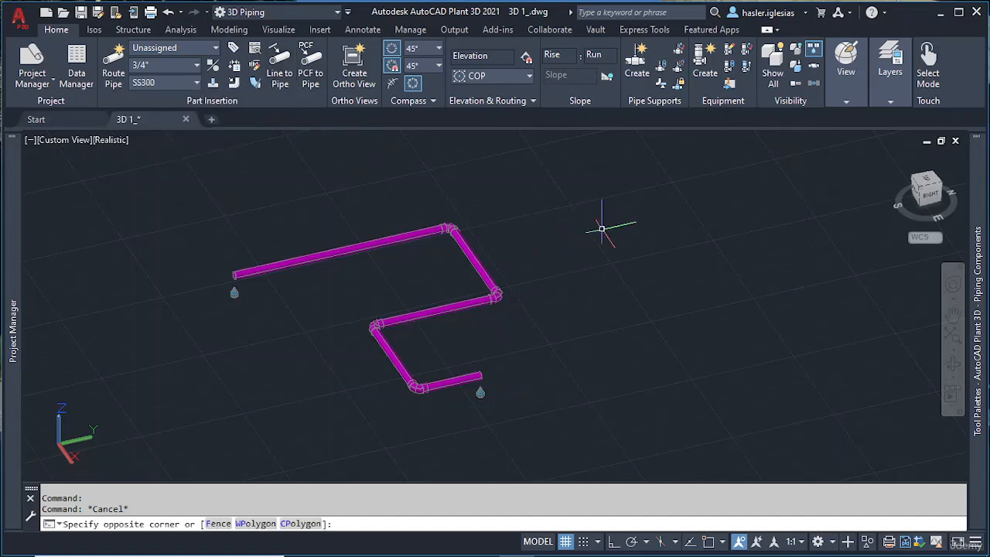
pyautogui.click(601, 229)
pyautogui.write('li')
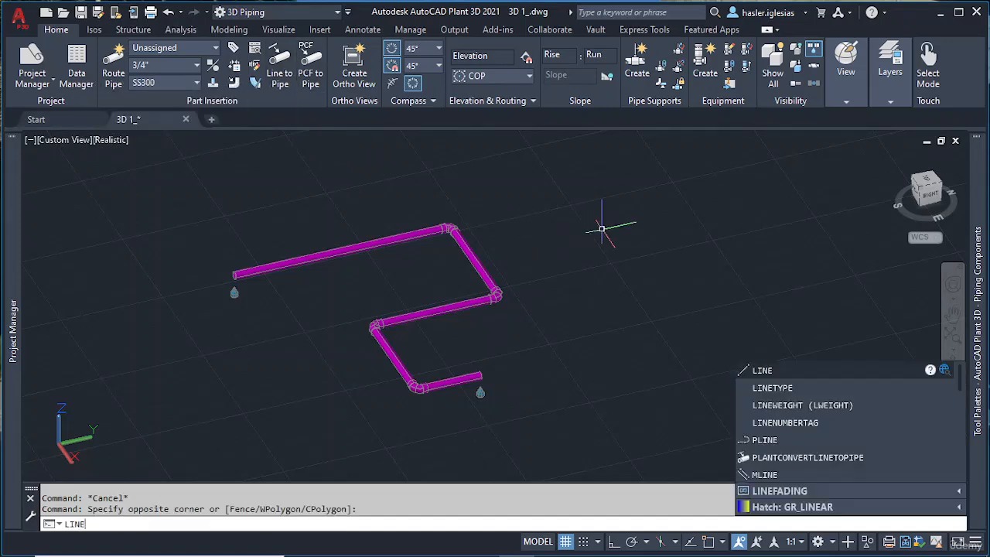
pyautogui.press('Return')
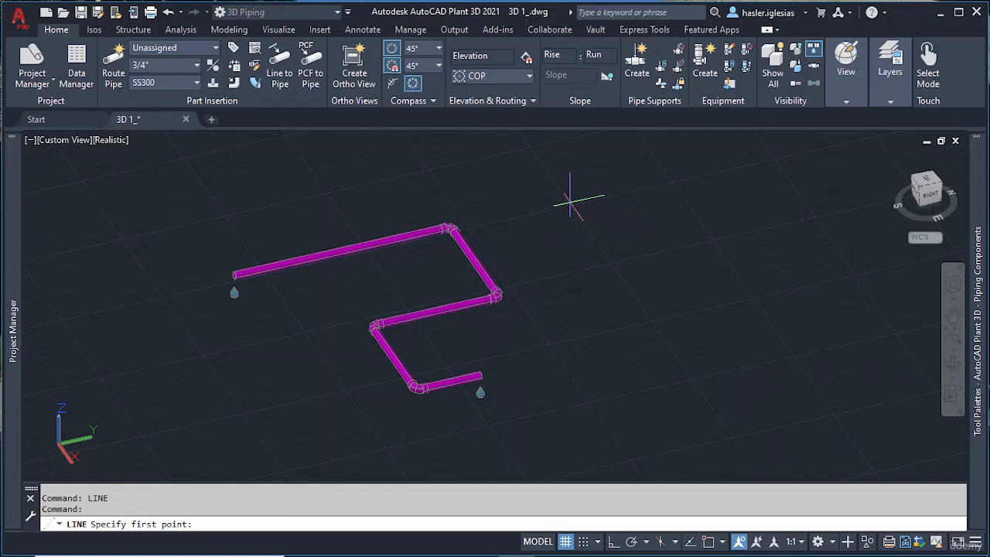
pyautogui.moveTo(569, 205); pyautogui.dragTo(383, 292, button='middle')
pyautogui.scroll(-3, 451, 173)
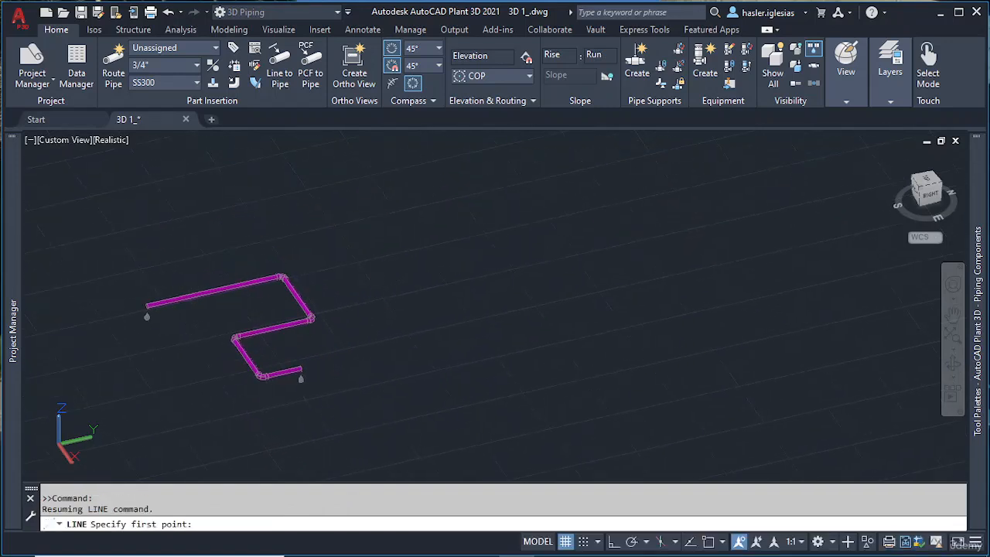
pyautogui.click(357, 261)
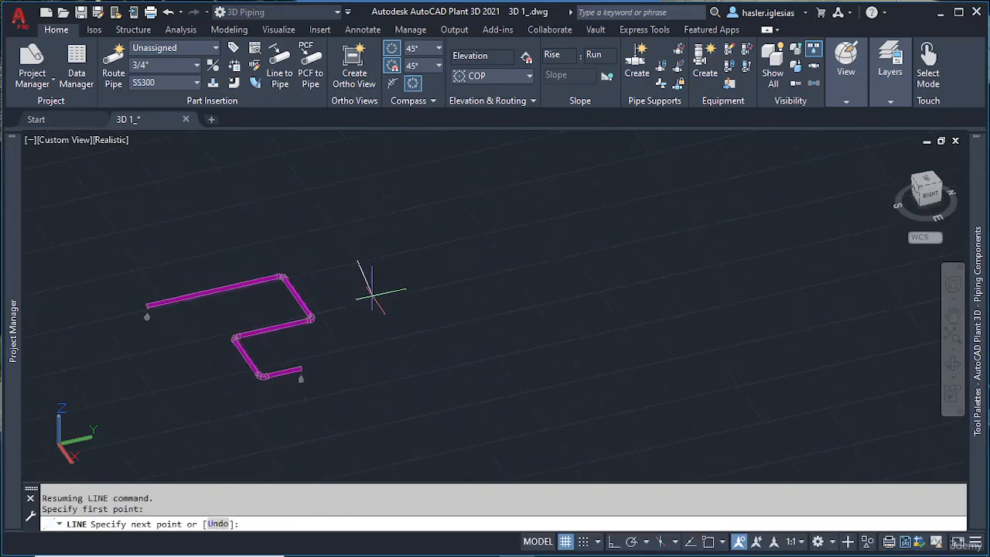
pyautogui.click(613, 543)
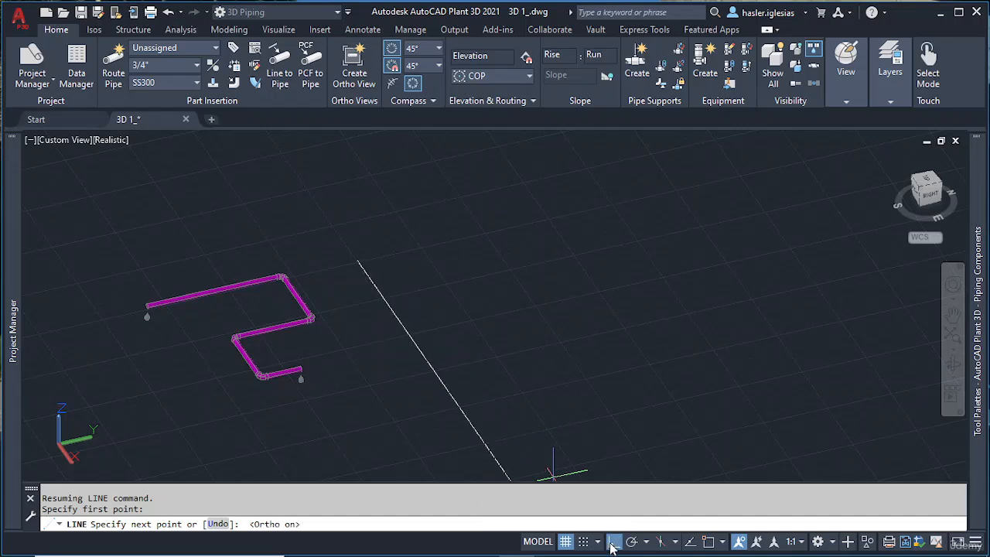
pyautogui.click(410, 334)
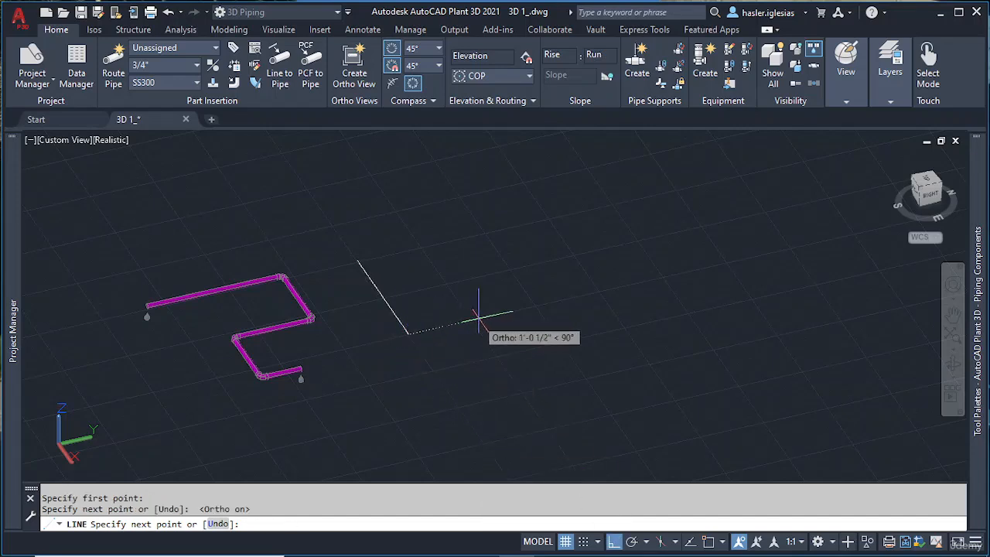
pyautogui.click(538, 307)
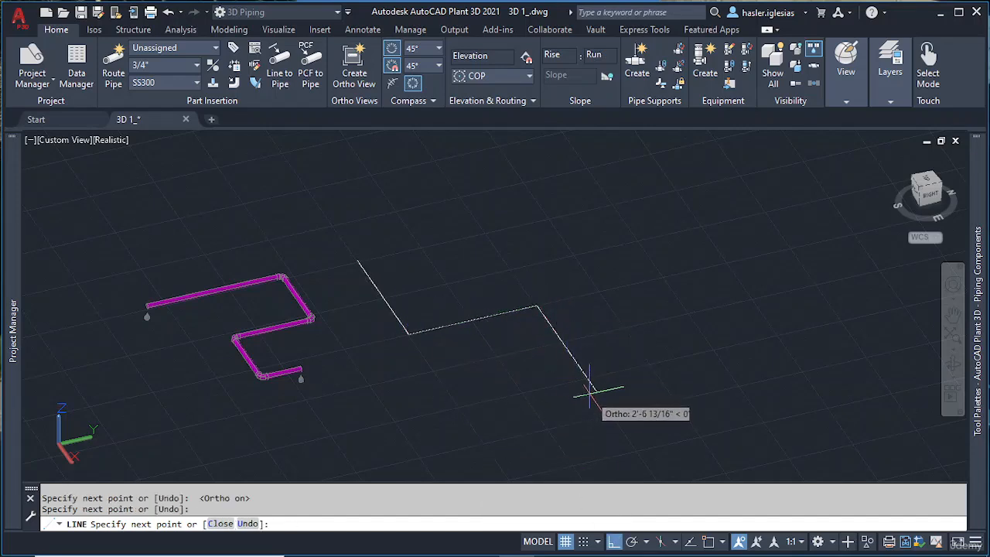
pyautogui.click(585, 381)
pyautogui.press('Escape')
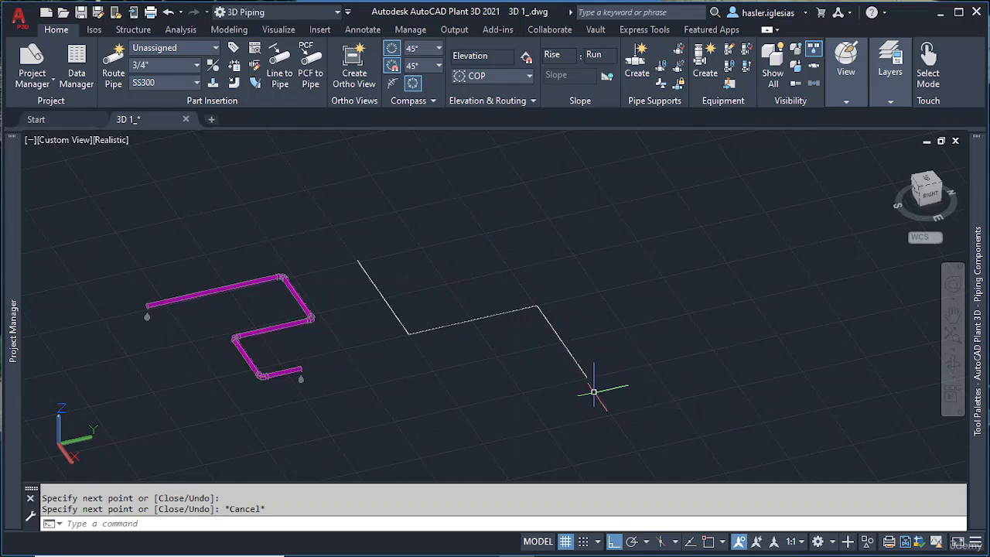
# Convert the three connected lines to piping with Line to Pipe.
pyautogui.click(678, 423)
pyautogui.click(347, 202)
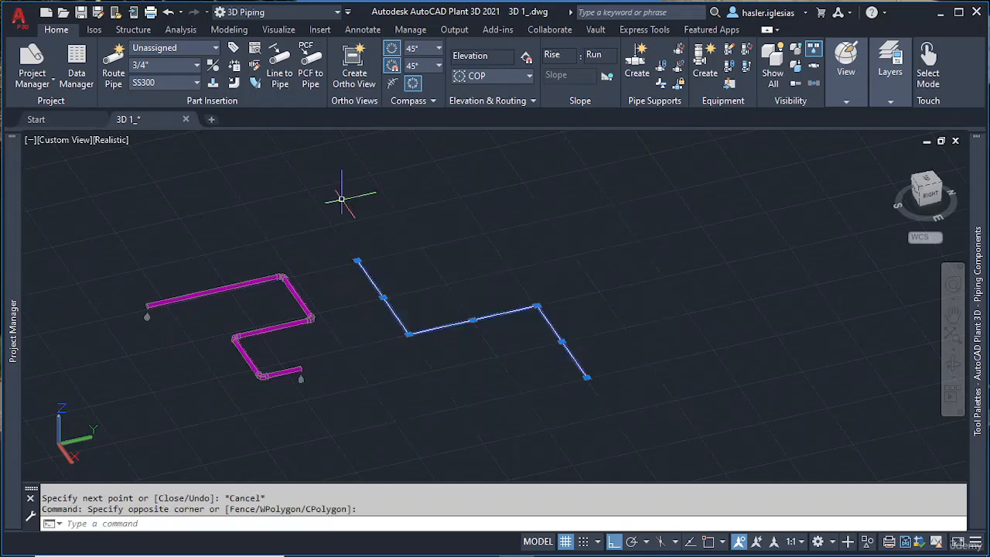
pyautogui.click(280, 77)
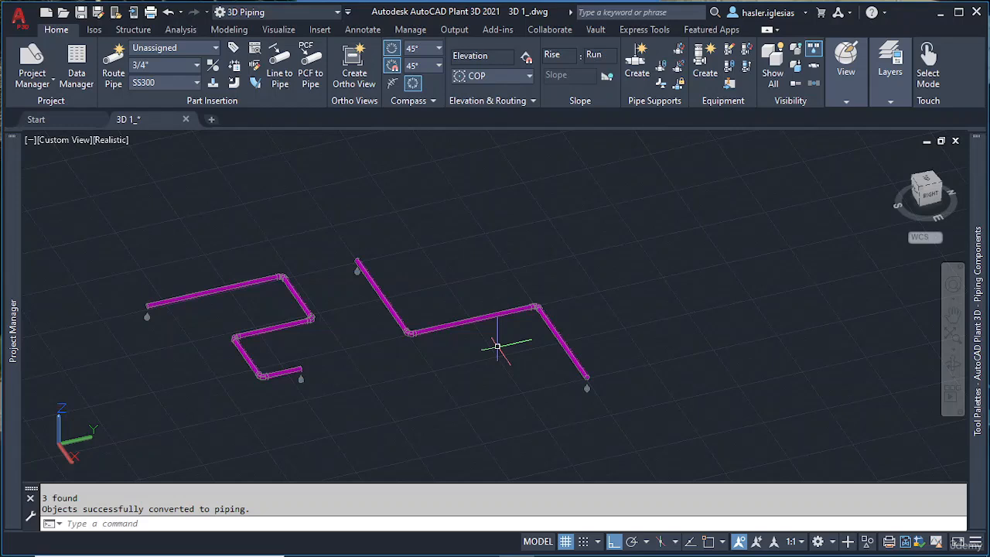
# Delete the entire original pipe run, keeping only the run converted from lines.
pyautogui.moveTo(497, 346)
pyautogui.keyDown('shift'); pyautogui.mouseDown(button='middle')
pyautogui.moveTo(499, 330)
pyautogui.moveTo(504, 345)
pyautogui.moveTo(475, 372)
pyautogui.moveTo(493, 358)
pyautogui.mouseUp(button='middle'); pyautogui.keyUp('shift')
pyautogui.scroll(13, 482, 286)
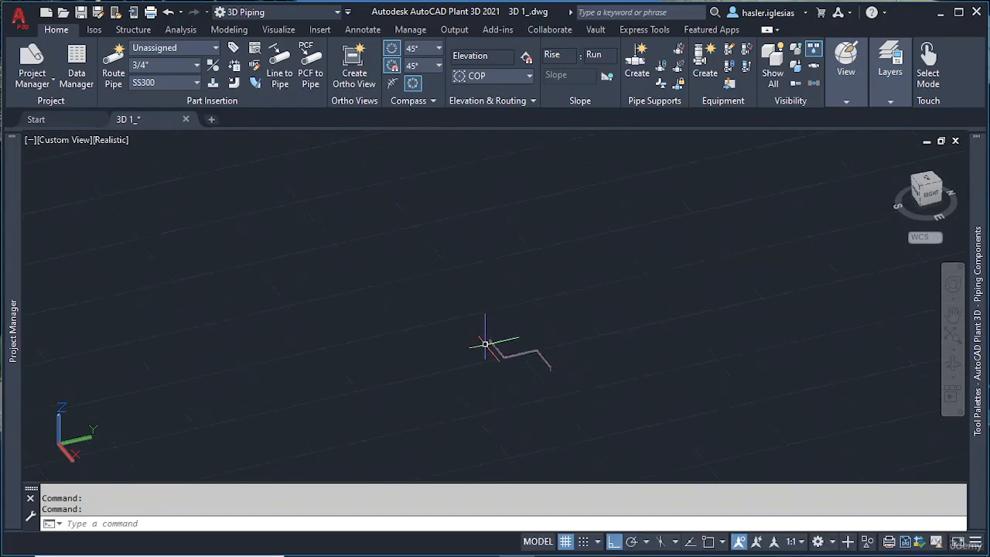
pyautogui.scroll(-6, 565, 353)
pyautogui.scroll(-5, 564, 352)
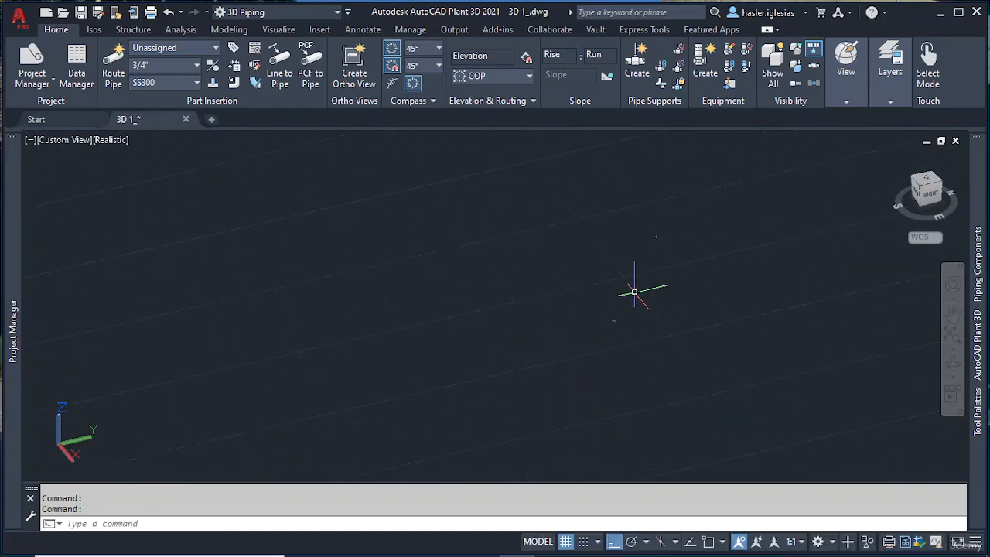
pyautogui.keyDown('shift'); pyautogui.moveTo(634, 293); pyautogui.dragTo(593, 279, button='middle'); pyautogui.keyUp('shift')
pyautogui.scroll(8, 593, 279)
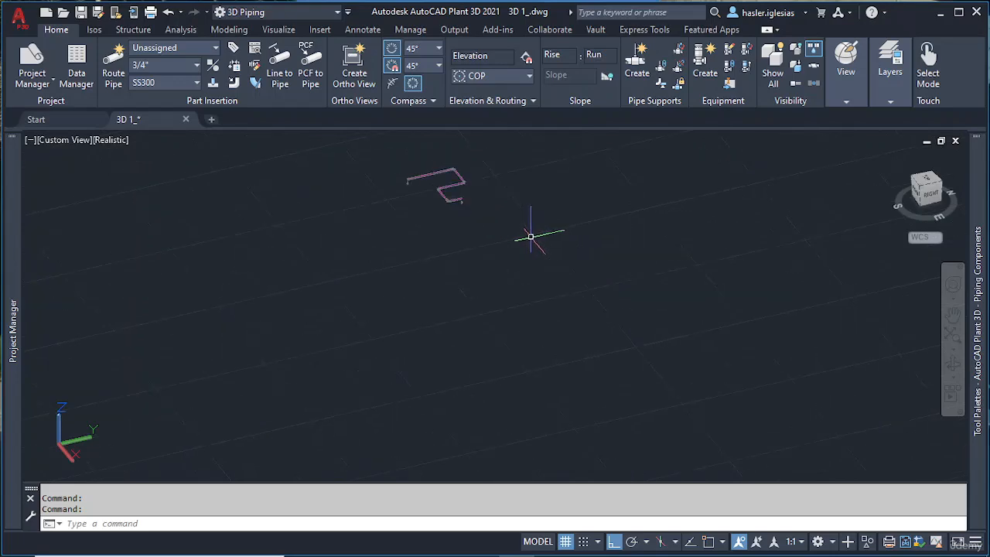
pyautogui.moveTo(531, 237); pyautogui.dragTo(560, 338, button='middle')
pyautogui.click(359, 230)
pyautogui.click(611, 401)
pyautogui.press('Delete')
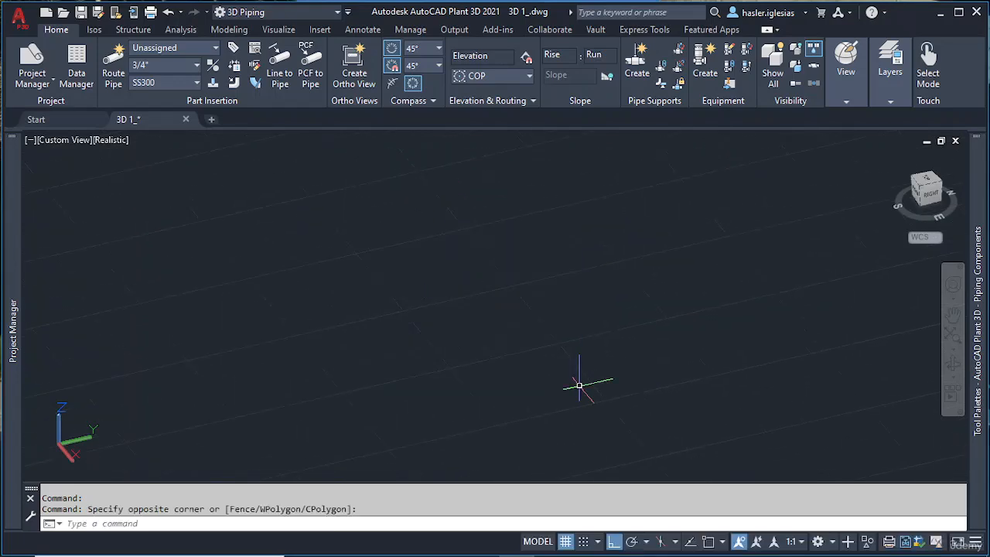
# Continue pipe routing from the converted run's open end and switch the compass to a vertical plane.
pyautogui.scroll(-3, 464, 340)
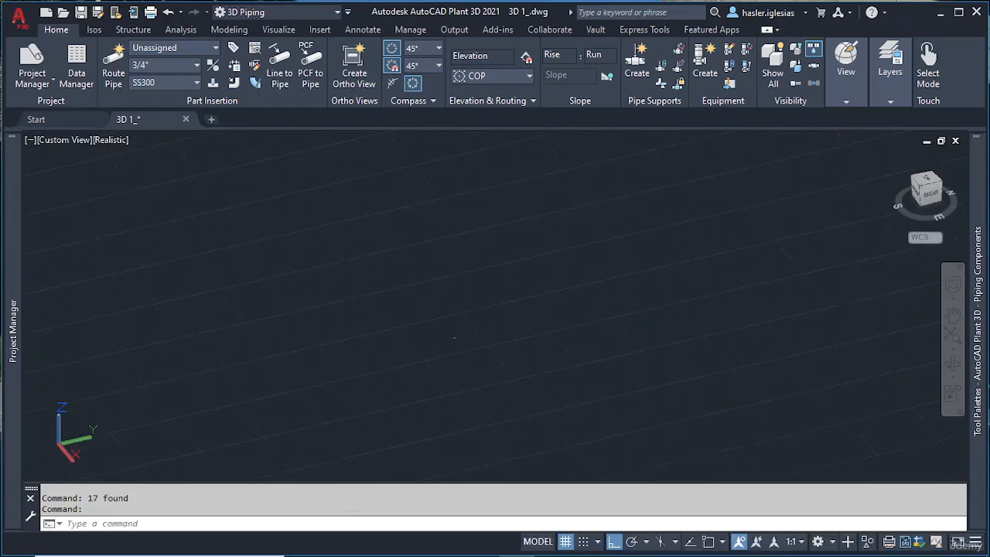
pyautogui.scroll(6, 486, 323)
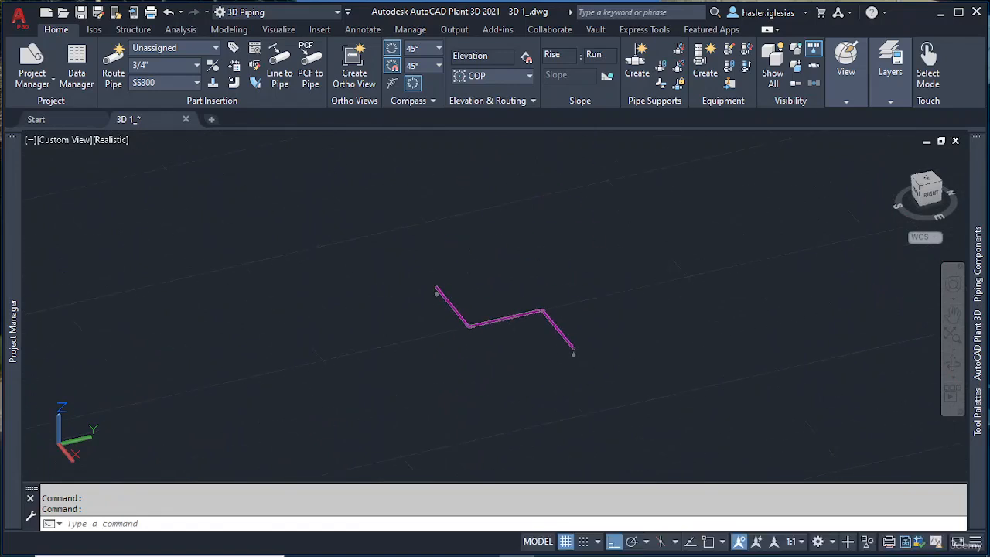
pyautogui.scroll(2, 493, 334)
pyautogui.moveTo(495, 332); pyautogui.dragTo(444, 400, button='middle')
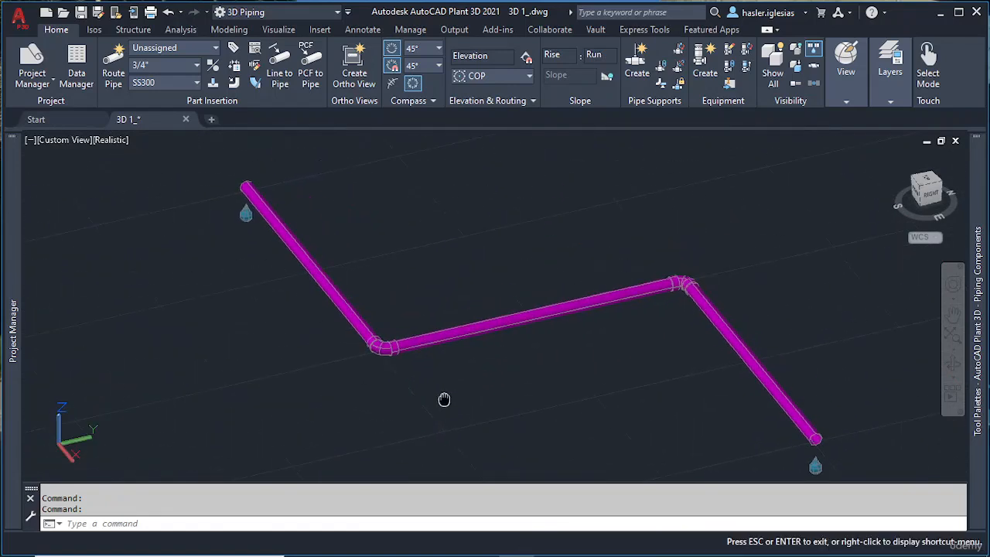
pyautogui.scroll(-2, 418, 300)
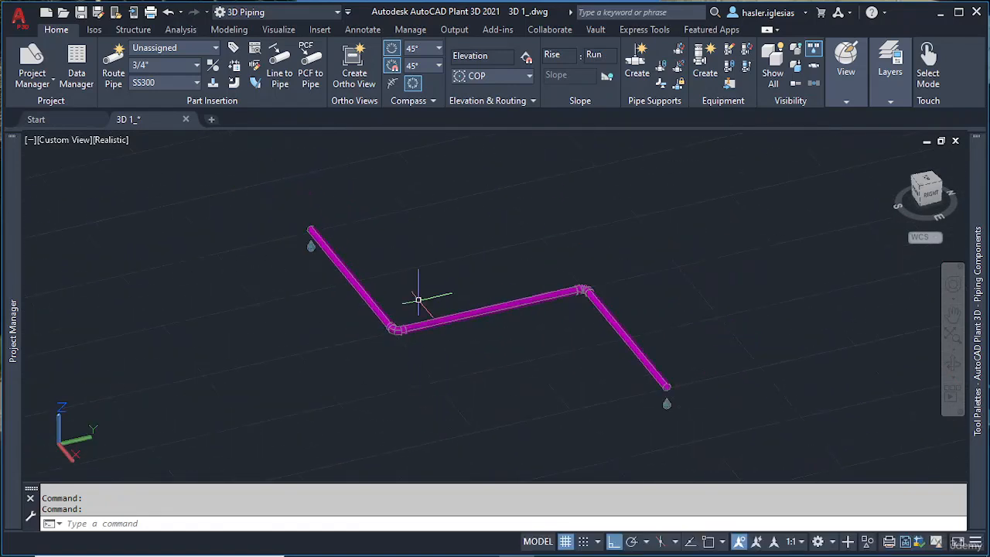
pyautogui.keyDown('shift'); pyautogui.moveTo(418, 300); pyautogui.dragTo(457, 295, button='middle'); pyautogui.keyUp('shift')
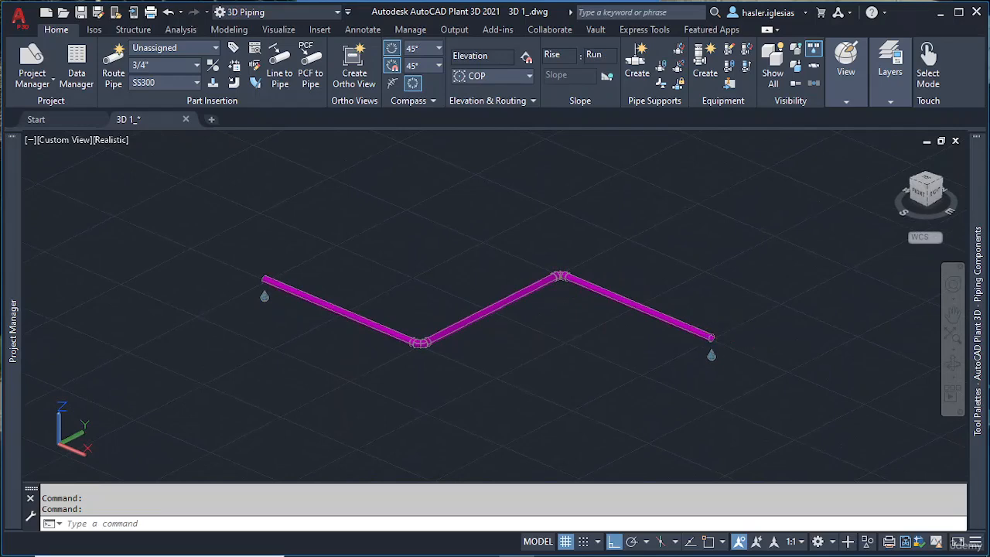
pyautogui.click(700, 333)
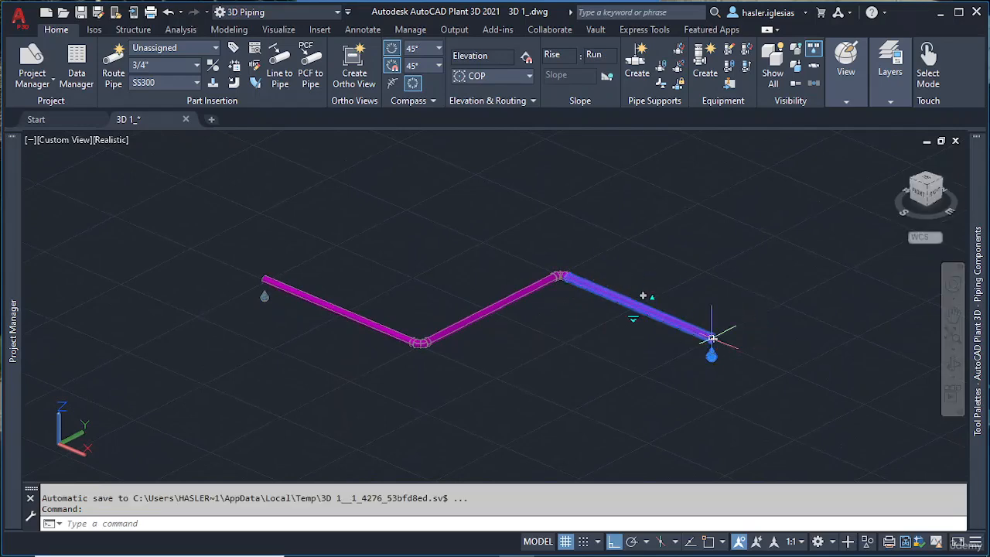
pyautogui.scroll(5, 720, 341)
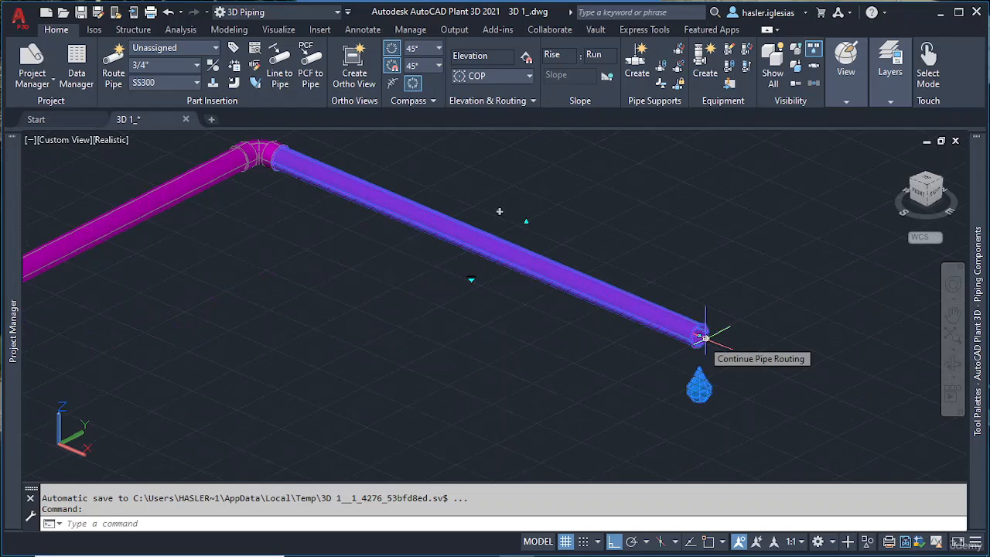
pyautogui.click(701, 337)
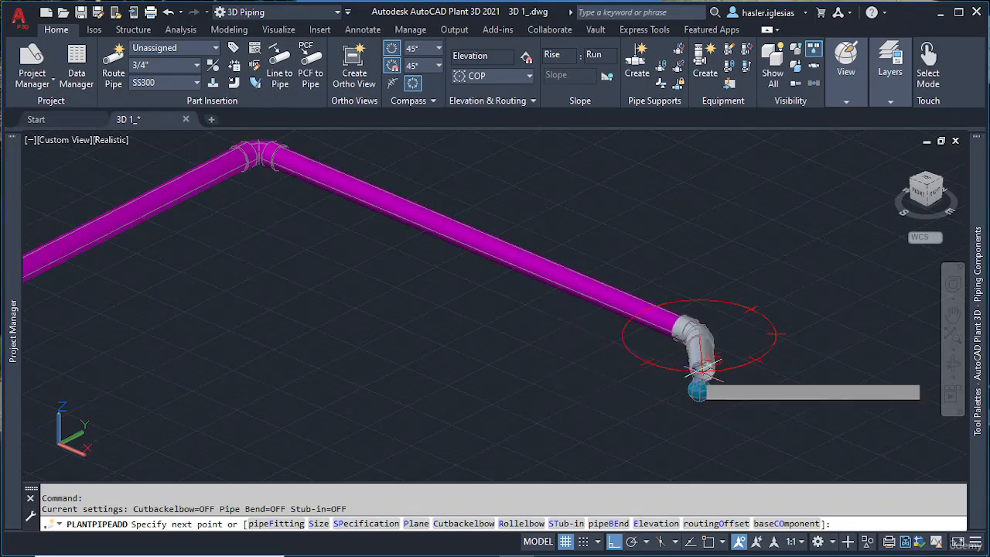
pyautogui.keyDown('ctrl'); pyautogui.rightClick(773, 329); pyautogui.keyUp('ctrl')
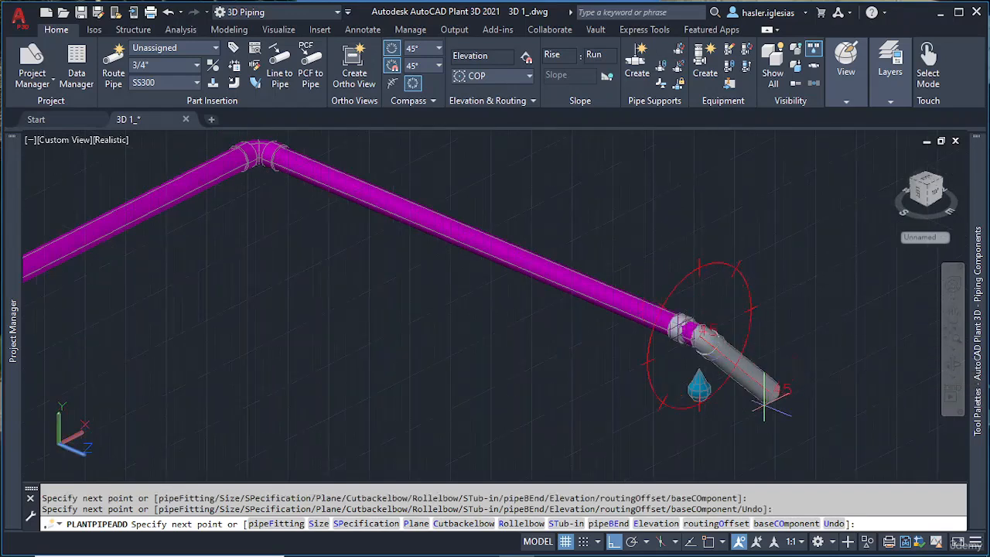
pyautogui.keyDown('ctrl'); pyautogui.rightClick(732, 224); pyautogui.keyUp('ctrl')
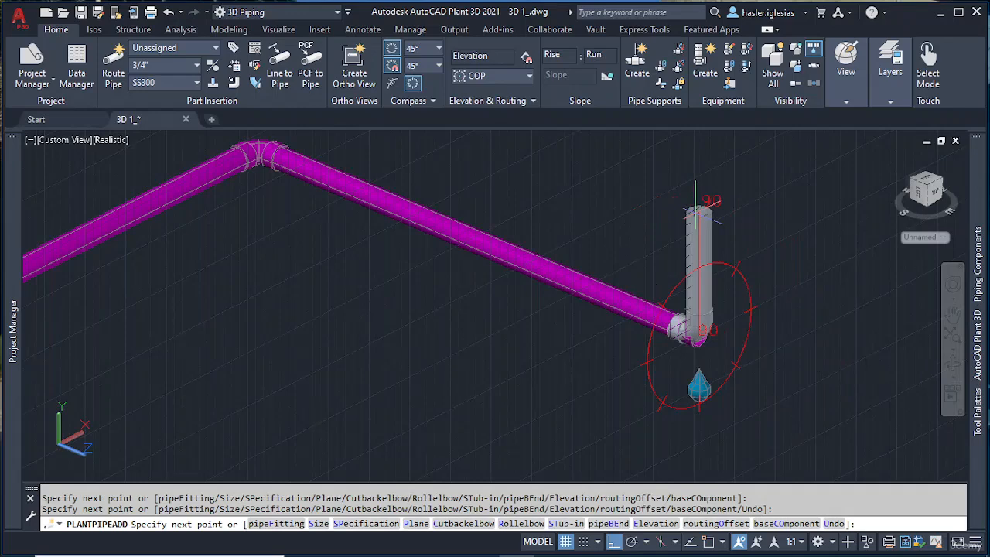
# Route the pipe up to about 1'-6 1/16" elevation, across, down to about -1 5/8" and across again, then end routing.
pyautogui.scroll(3, 700, 208)
pyautogui.scroll(-6, 700, 208)
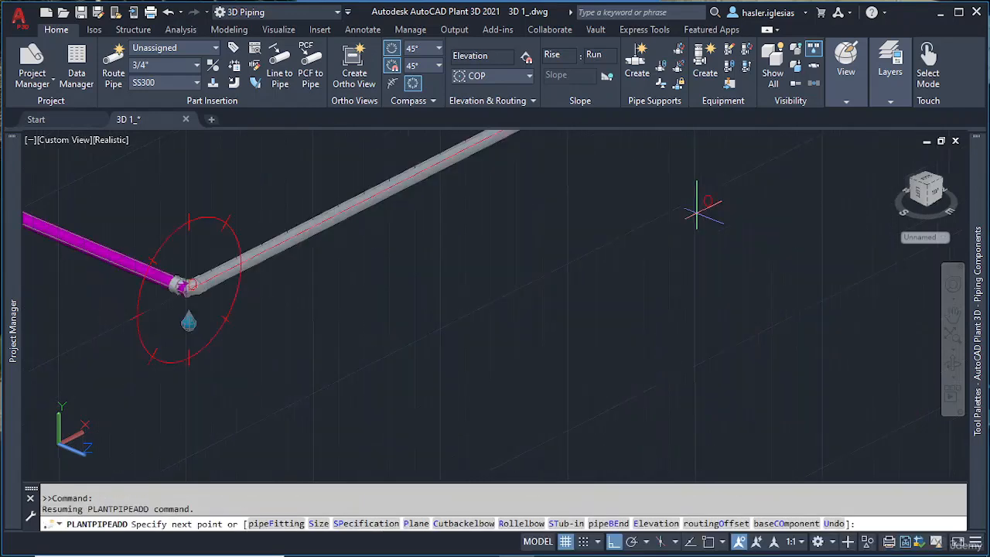
pyautogui.scroll(-2, 697, 232)
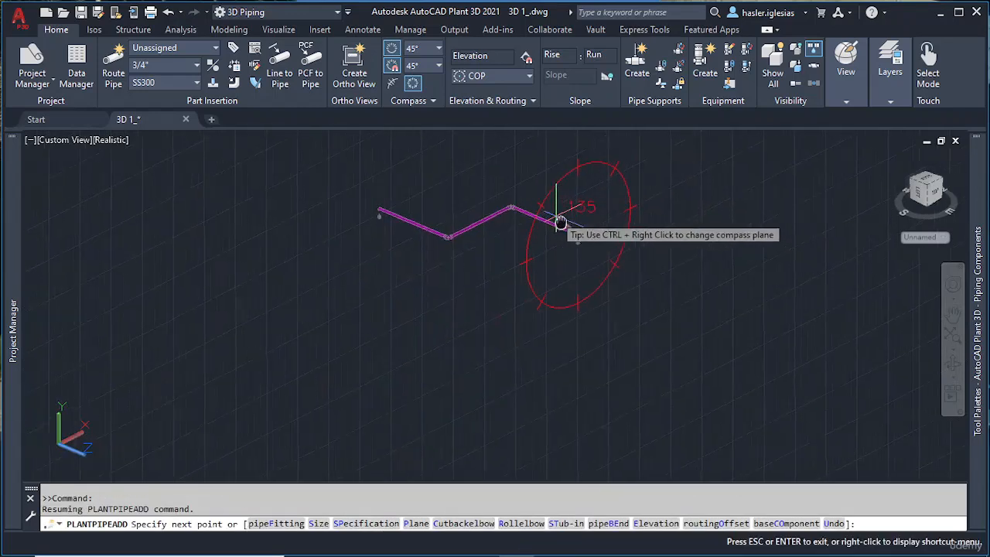
pyautogui.moveTo(563, 220); pyautogui.dragTo(594, 265, button='middle')
pyautogui.scroll(3, 594, 265)
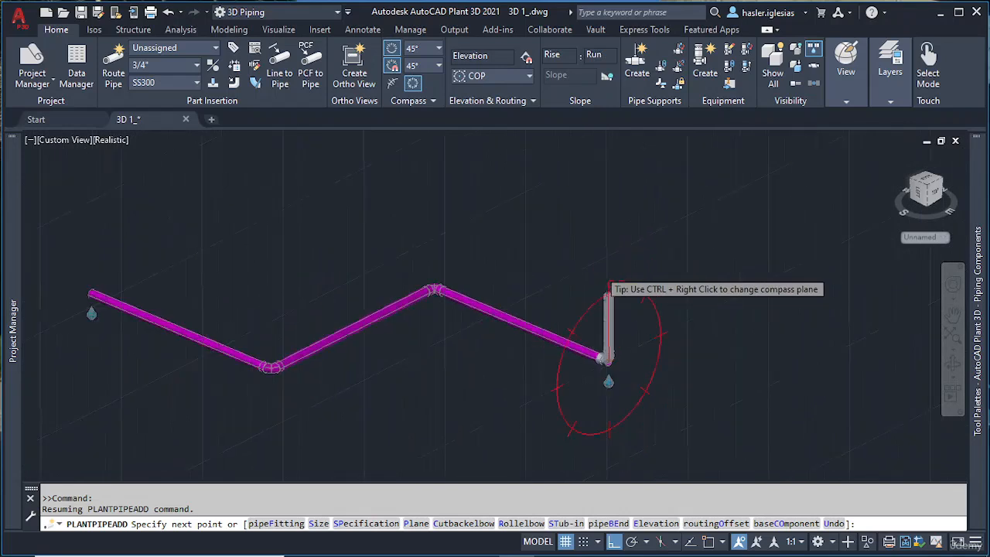
pyautogui.click(604, 209)
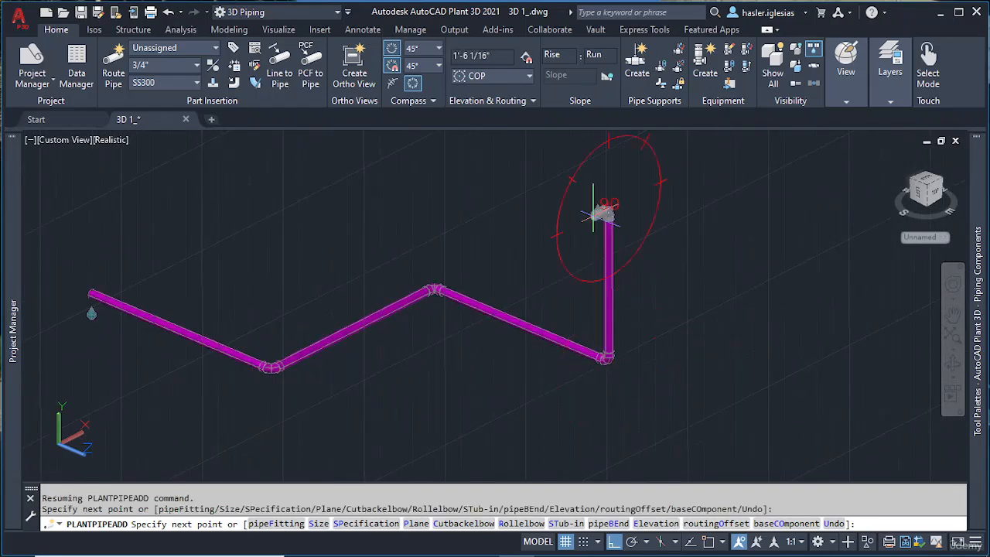
pyautogui.click(712, 163)
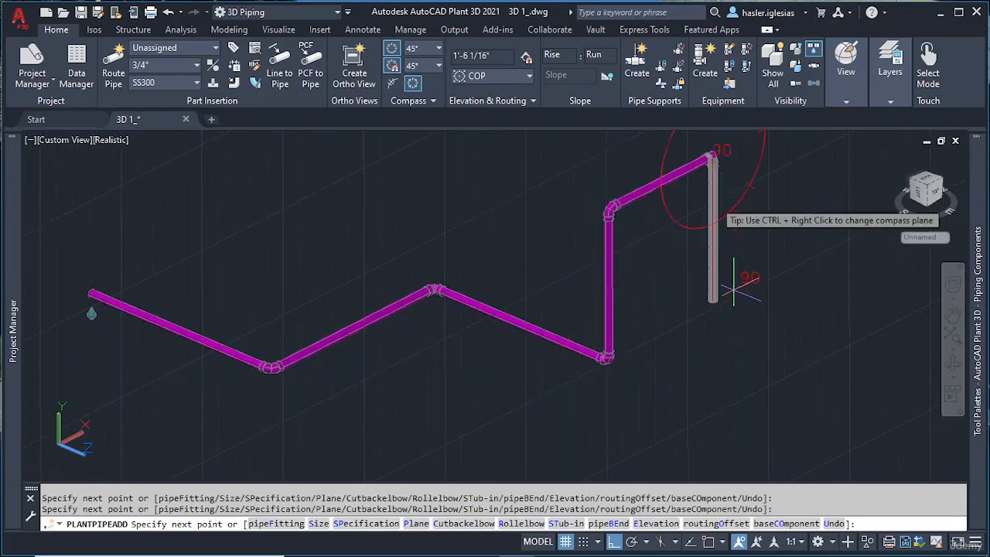
pyautogui.click(714, 315)
pyautogui.click(780, 287)
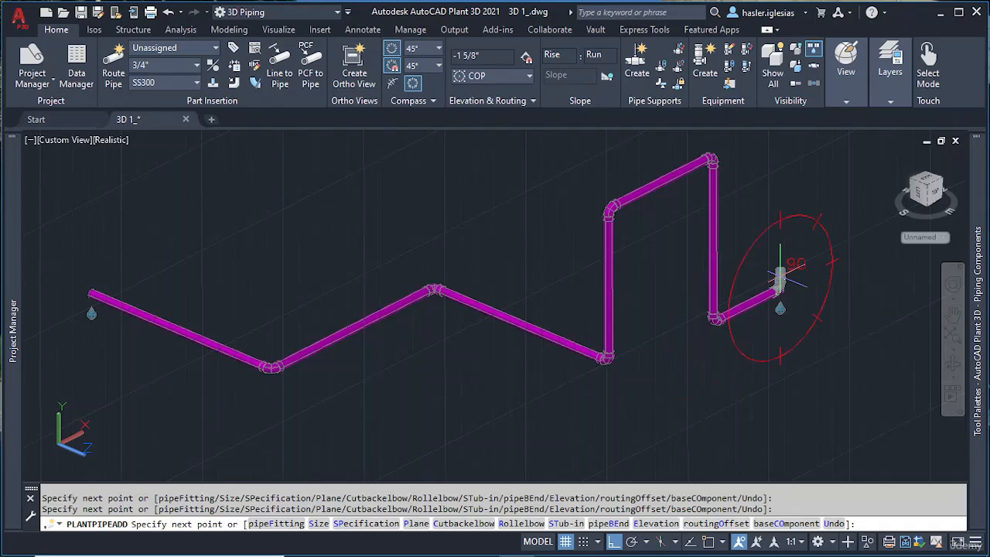
pyautogui.press('Escape')
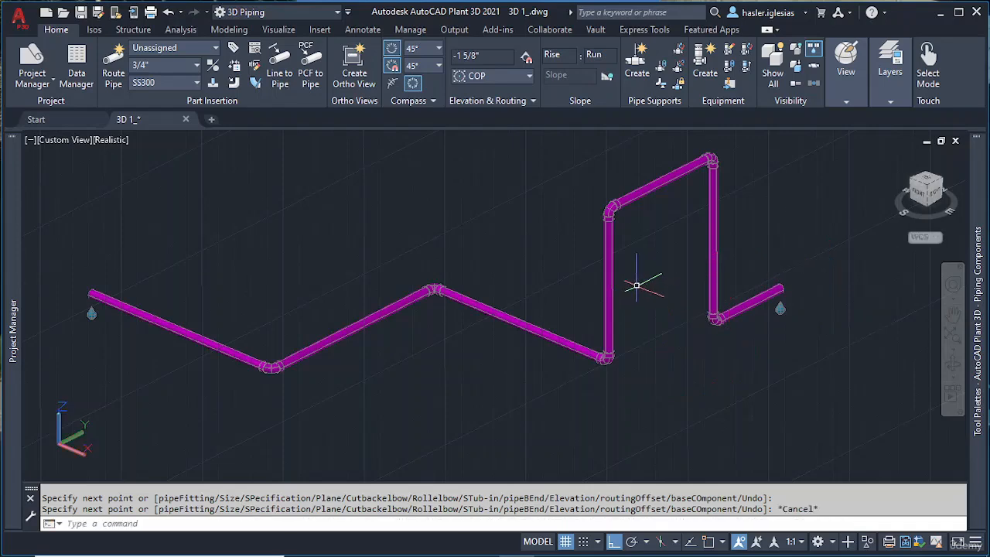
# Browse the pipe support catalog and choose the Flange Stanchion (CSGE004) for insertion.
pyautogui.keyDown('shift'); pyautogui.moveTo(636, 286); pyautogui.dragTo(586, 336, button='middle'); pyautogui.keyUp('shift')
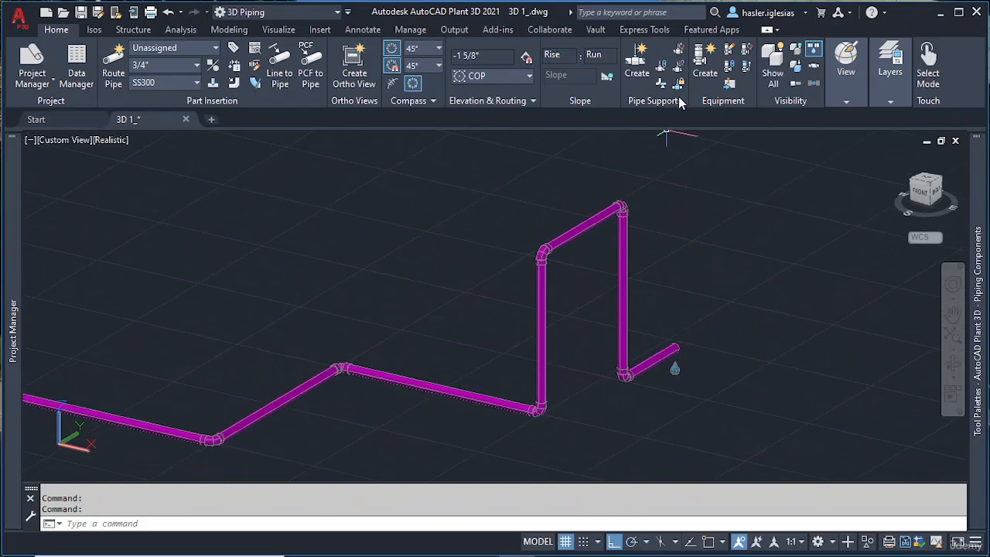
pyautogui.click(639, 71)
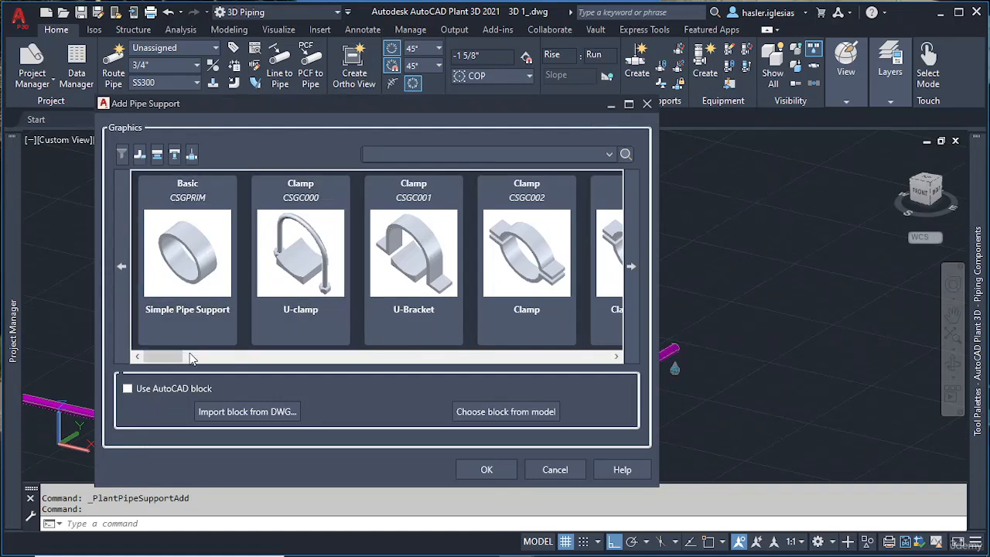
pyautogui.moveTo(181, 358); pyautogui.dragTo(284, 358)
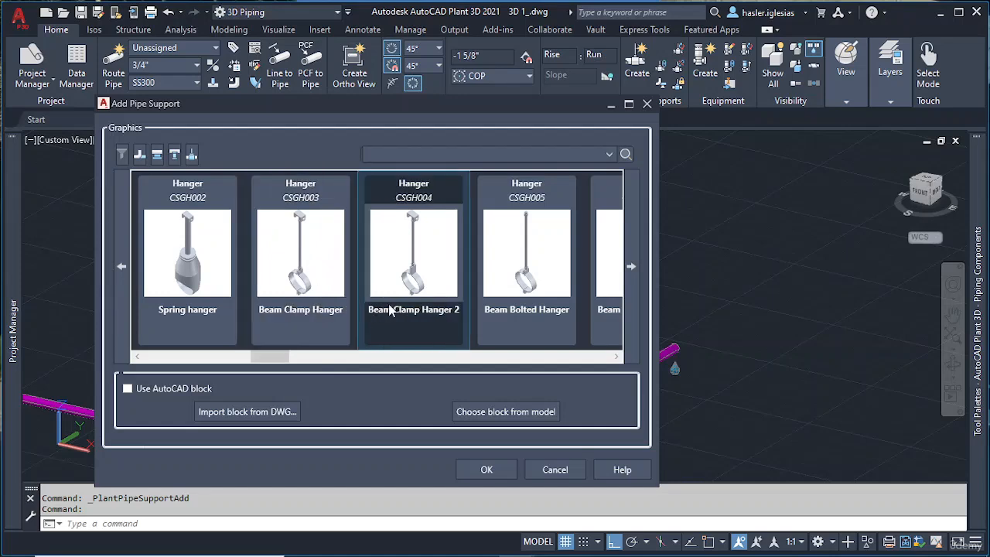
pyautogui.moveTo(267, 356); pyautogui.dragTo(533, 361)
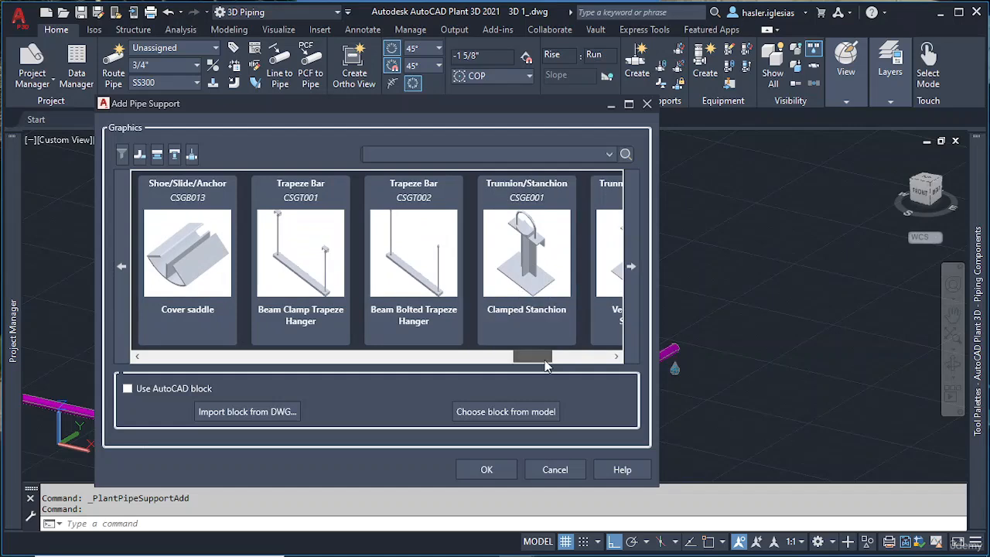
pyautogui.moveTo(547, 361); pyautogui.dragTo(570, 352)
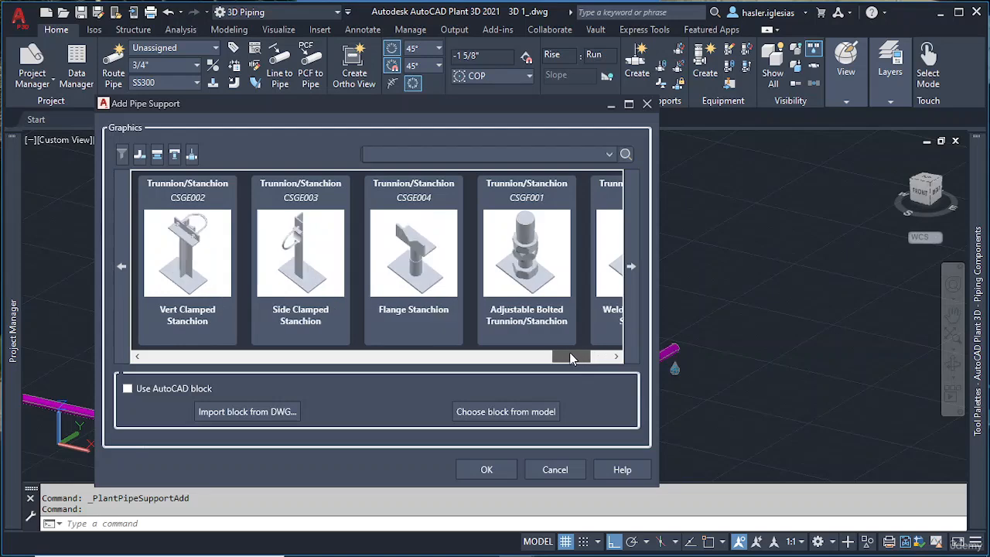
pyautogui.click(421, 246)
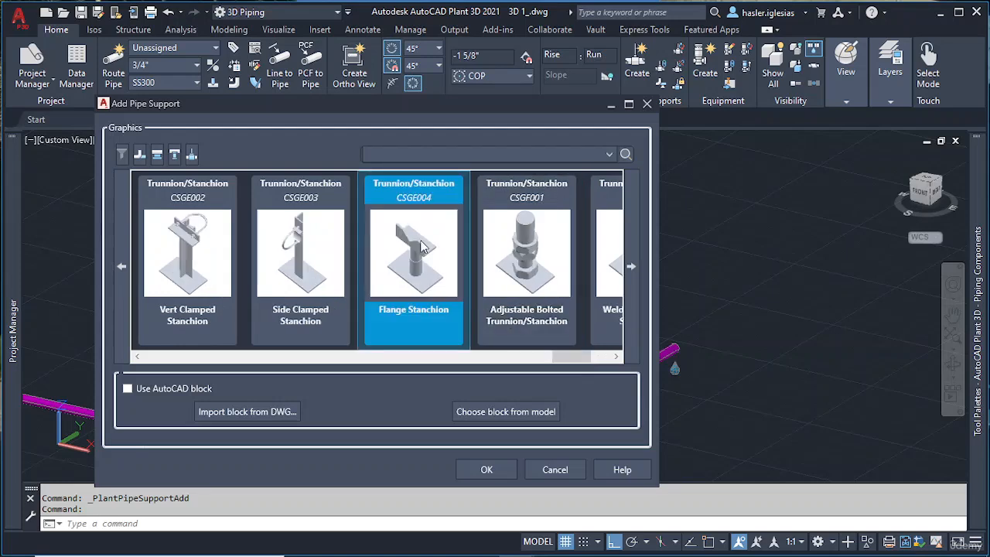
pyautogui.click(470, 469)
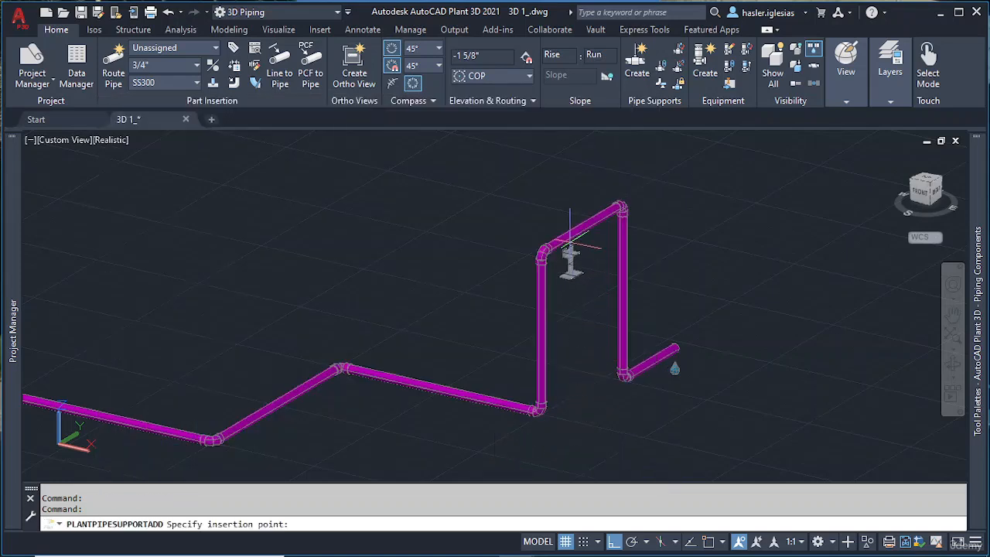
# Place the flange stanchion at the midpoint of the raised horizontal pipe with object snap on, and end the insertion.
pyautogui.click(709, 541)
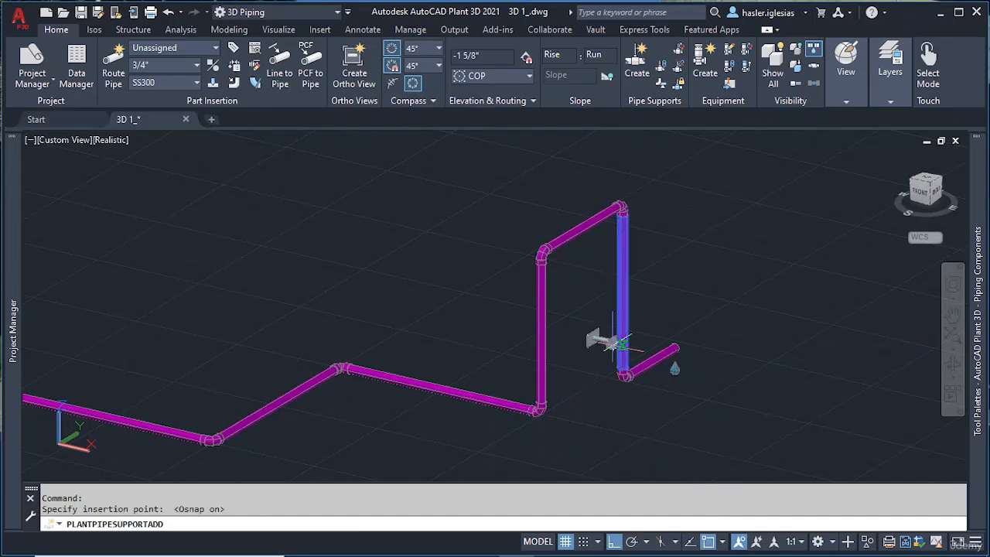
pyautogui.click(572, 234)
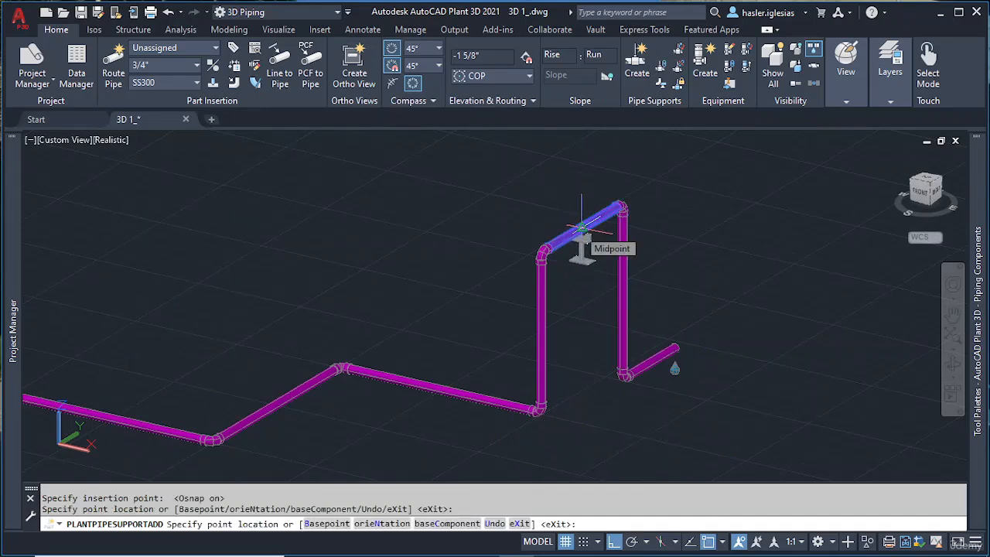
pyautogui.moveTo(582, 229)
pyautogui.keyDown('shift'); pyautogui.mouseDown(button='middle')
pyautogui.moveTo(541, 236)
pyautogui.moveTo(569, 240)
pyautogui.mouseUp(button='middle'); pyautogui.keyUp('shift')
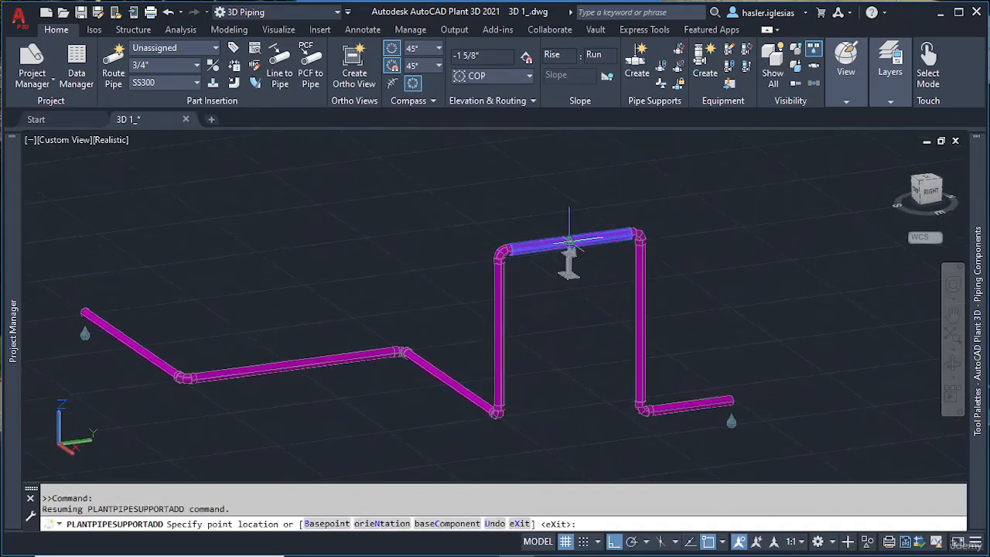
pyautogui.scroll(6, 569, 240)
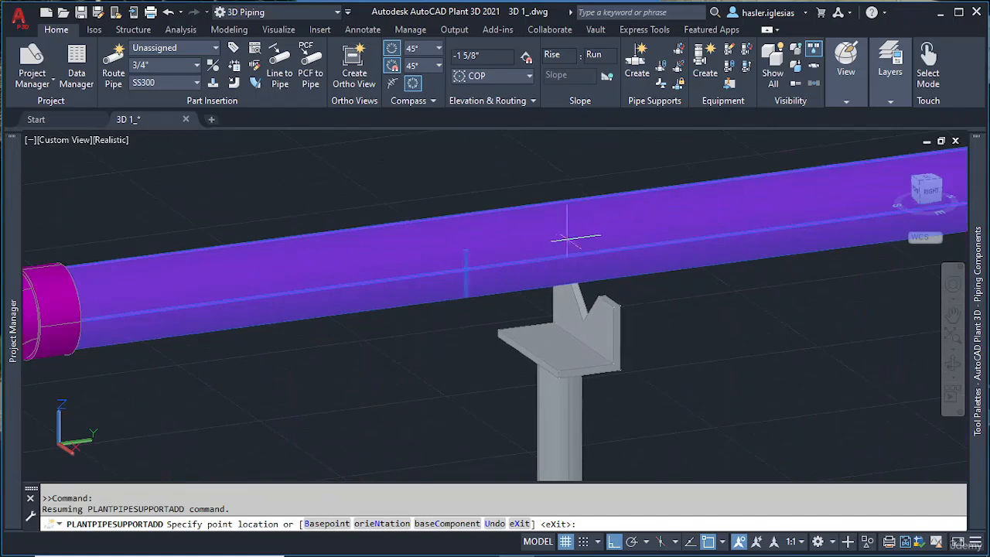
pyautogui.click(569, 240)
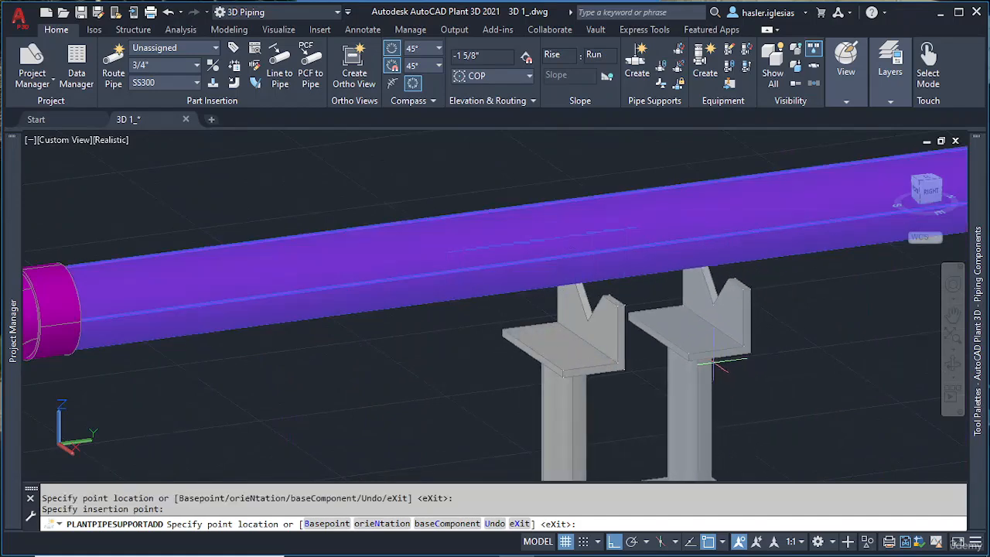
pyautogui.press('Escape')
# Stretch the flange stanchion's base straight down about 1'-4" toward the level of the lower pipes.
pyautogui.scroll(-5, 712, 362)
pyautogui.moveTo(693, 389); pyautogui.dragTo(572, 179, button='middle')
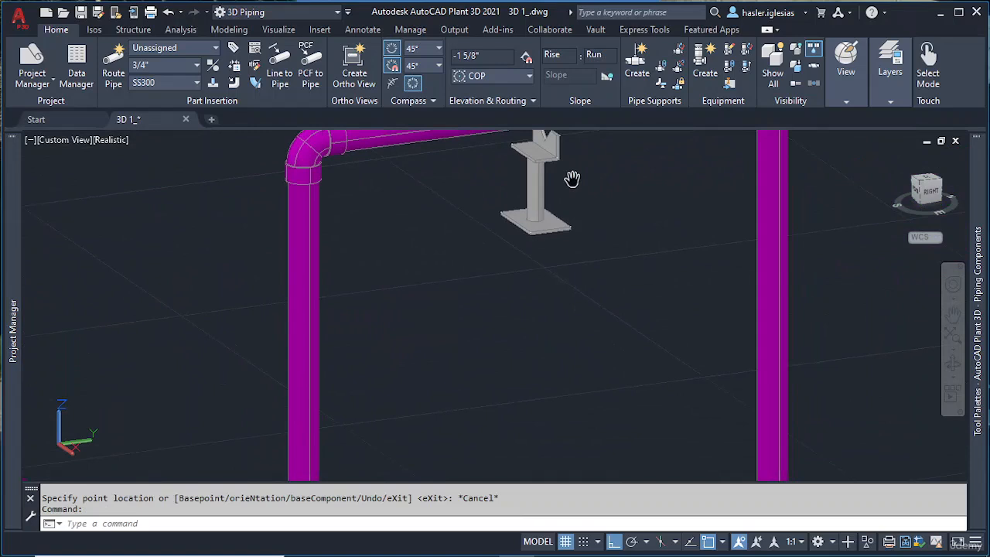
pyautogui.click(555, 229)
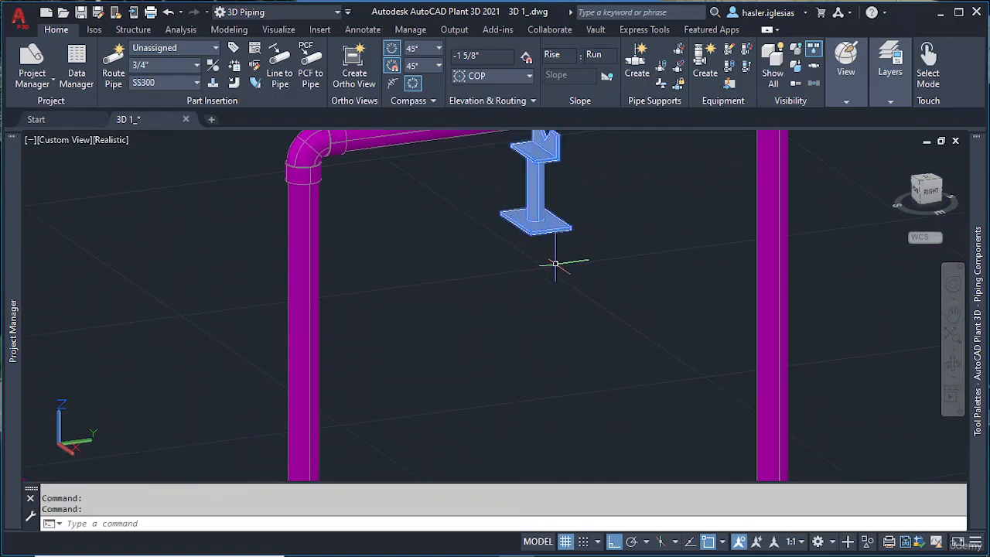
pyautogui.keyDown('shift'); pyautogui.moveTo(555, 264); pyautogui.dragTo(543, 234, button='middle'); pyautogui.keyUp('shift')
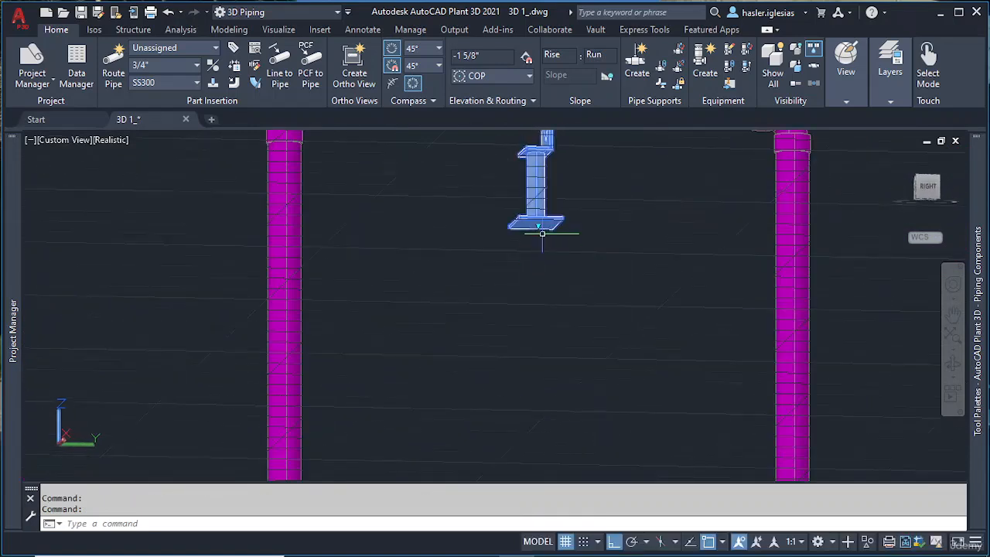
pyautogui.click(538, 225)
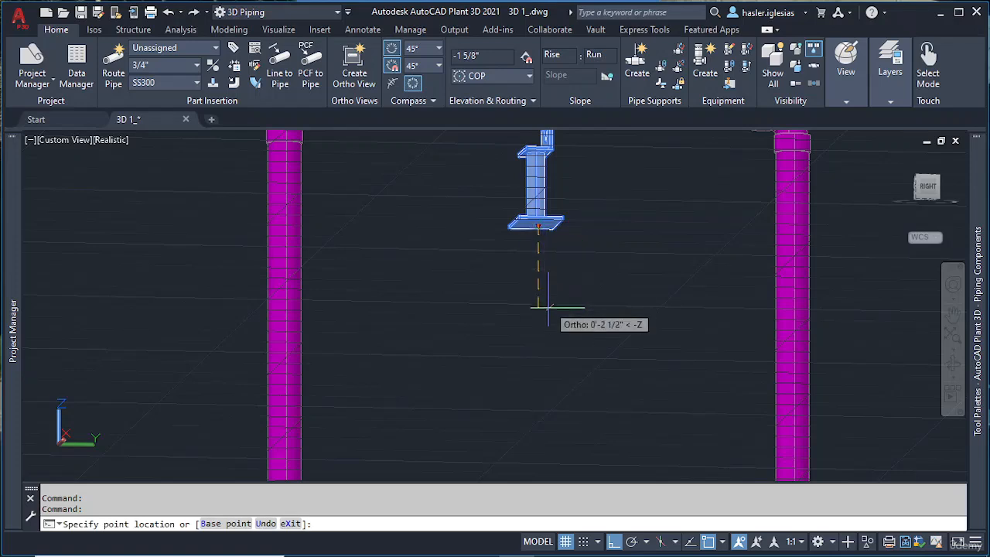
pyautogui.scroll(-3, 546, 331)
pyautogui.scroll(-2, 546, 336)
pyautogui.keyDown('shift'); pyautogui.moveTo(542, 343); pyautogui.dragTo(532, 403, button='middle'); pyautogui.keyUp('shift')
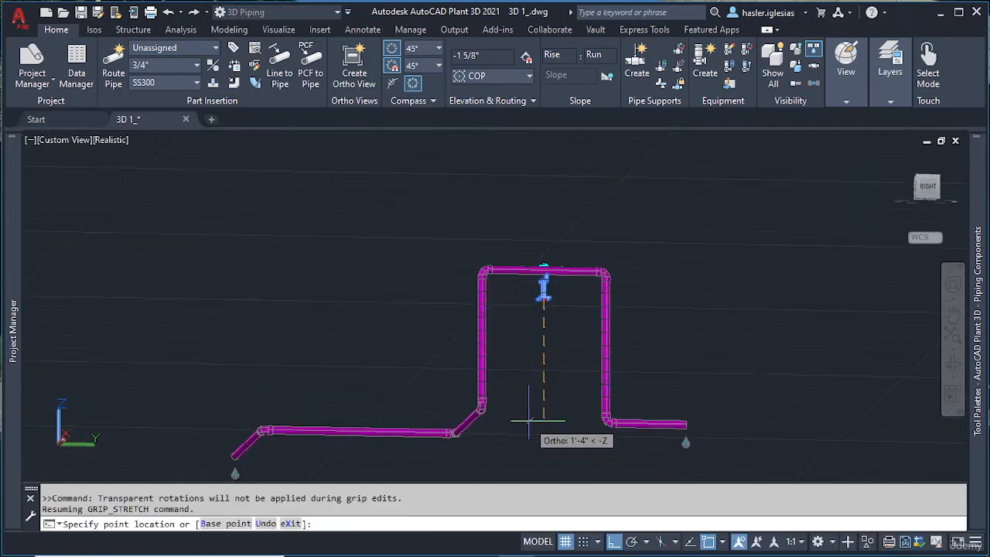
pyautogui.press('Escape')
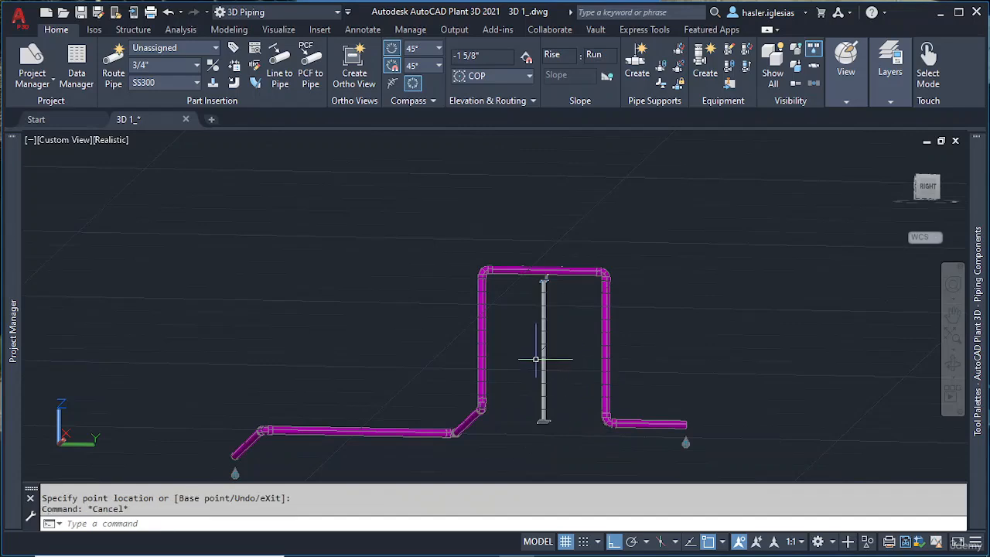
# Examine the lengthened stanchion from its base plate up to its saddle beneath the pipe.
pyautogui.keyDown('shift'); pyautogui.moveTo(537, 360); pyautogui.dragTo(542, 383, button='middle'); pyautogui.keyUp('shift')
pyautogui.scroll(3, 574, 385)
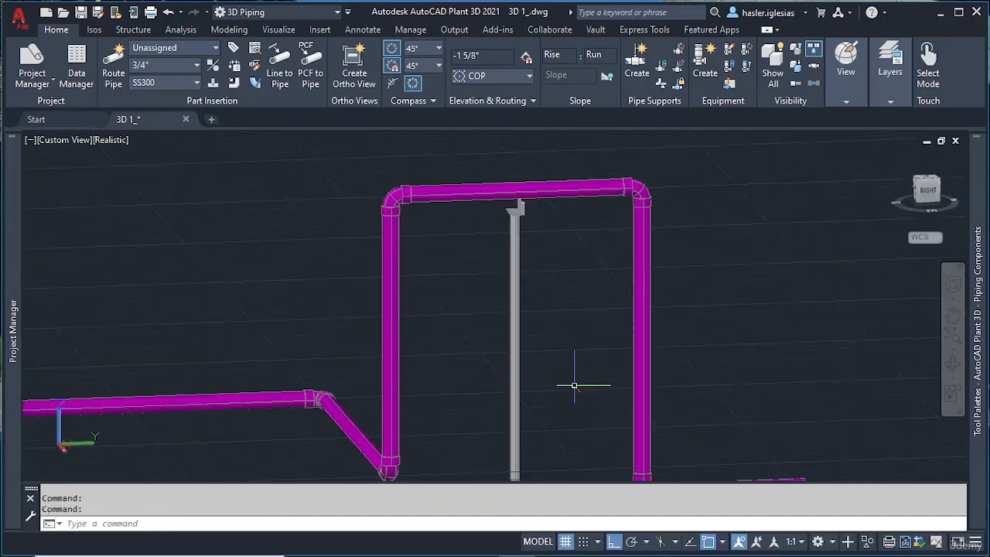
pyautogui.scroll(-5, 562, 366)
pyautogui.scroll(7, 558, 380)
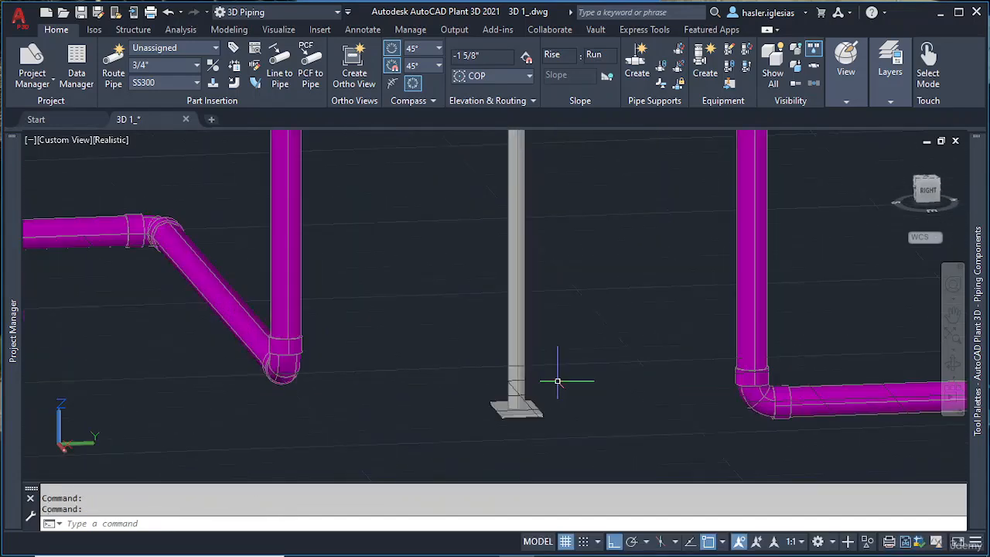
pyautogui.scroll(-5, 541, 346)
pyautogui.keyDown('shift'); pyautogui.moveTo(542, 294); pyautogui.dragTo(542, 283, button='middle'); pyautogui.keyUp('shift')
pyautogui.scroll(6, 514, 232)
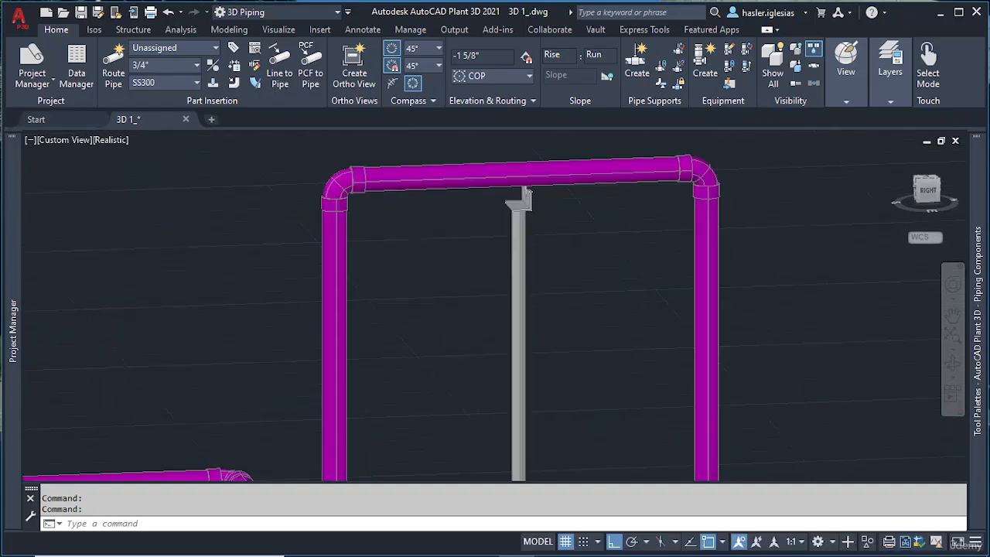
# Try to move the flange stanchion straight up so its V-shaped saddle meets the pipe, and undo the move.
pyautogui.keyDown('shift'); pyautogui.moveTo(510, 356); pyautogui.dragTo(592, 263, button='middle'); pyautogui.keyUp('shift')
pyautogui.scroll(5, 525, 276)
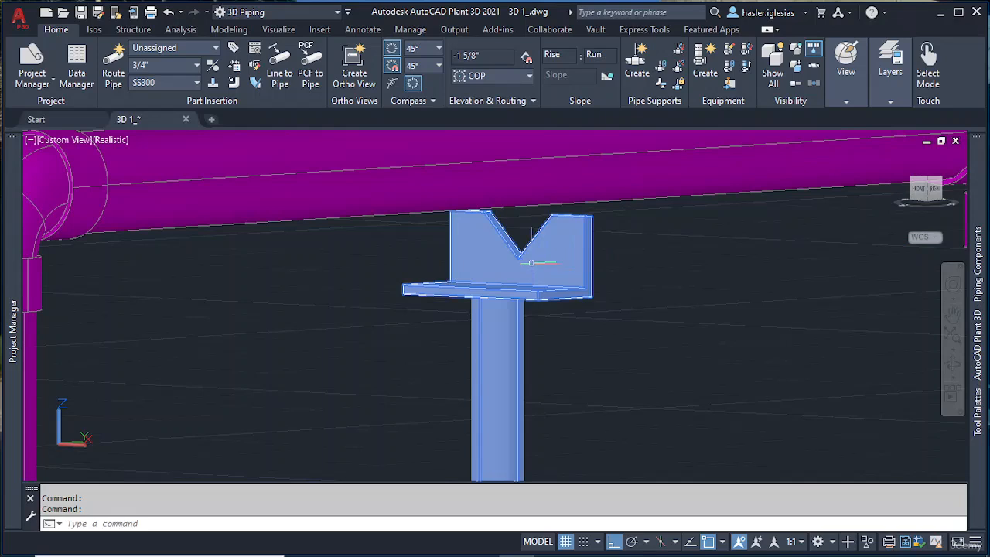
pyautogui.write('move')
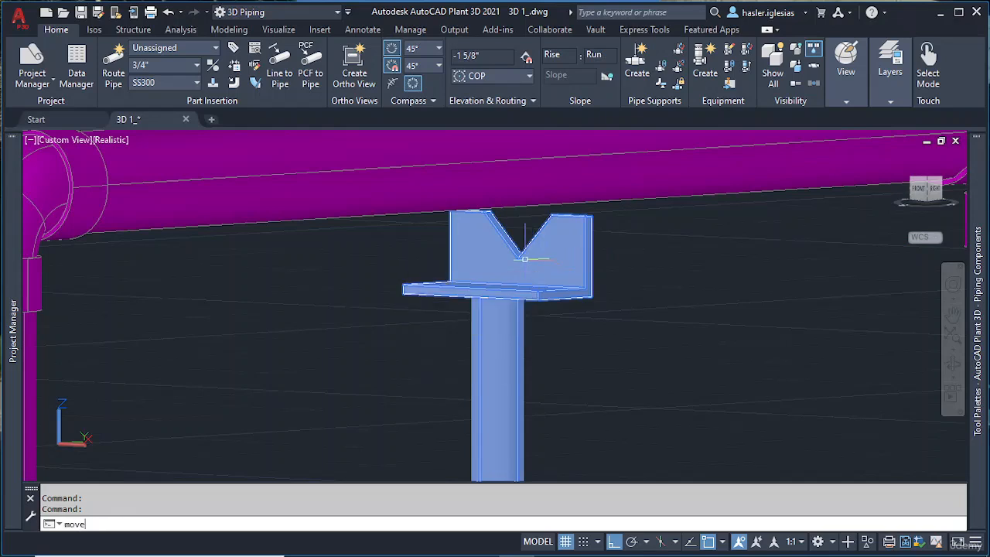
pyautogui.press('Return')
pyautogui.click(534, 246)
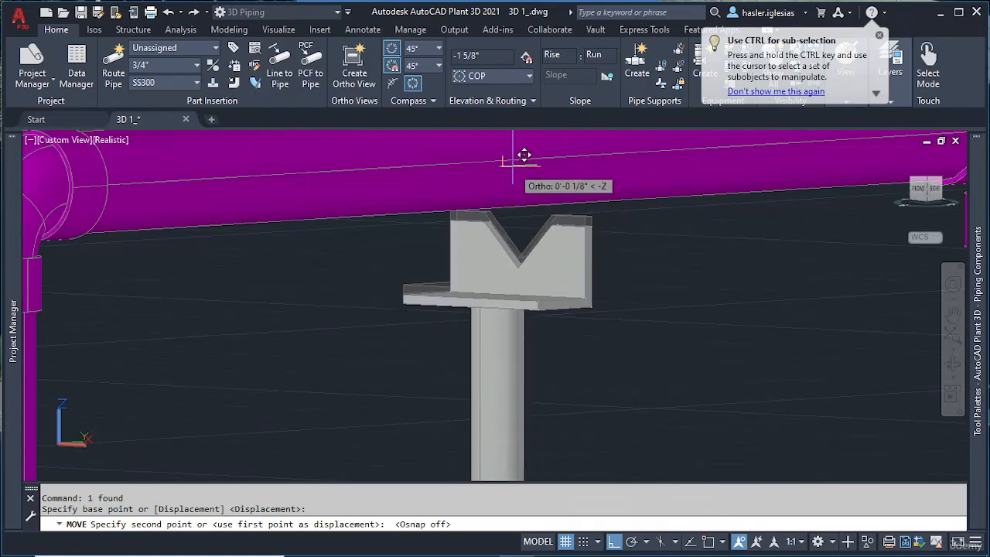
pyautogui.keyDown('shift'); pyautogui.moveTo(516, 145); pyautogui.dragTo(491, 239, button='middle'); pyautogui.keyUp('shift')
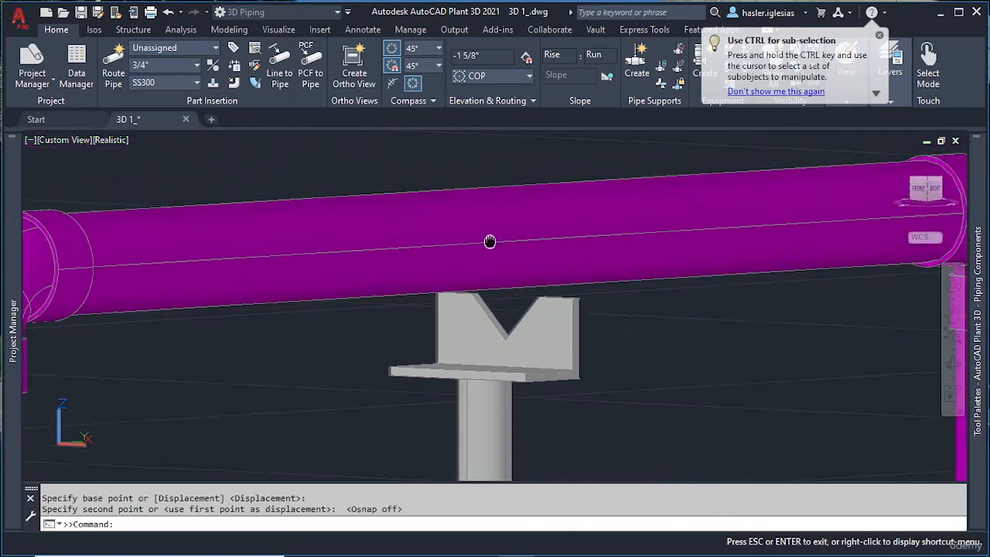
pyautogui.click(466, 188)
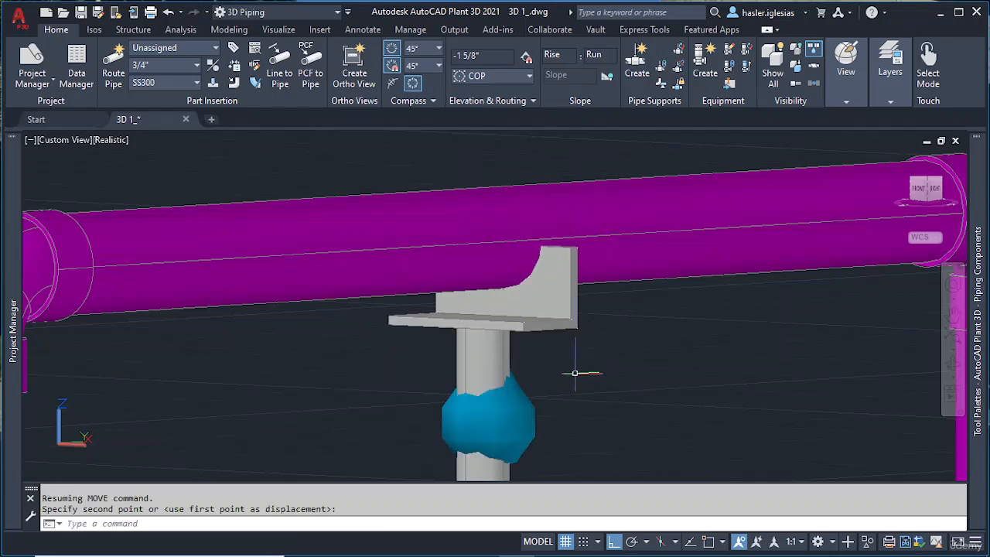
pyautogui.scroll(-8, 575, 373)
pyautogui.scroll(1, 553, 358)
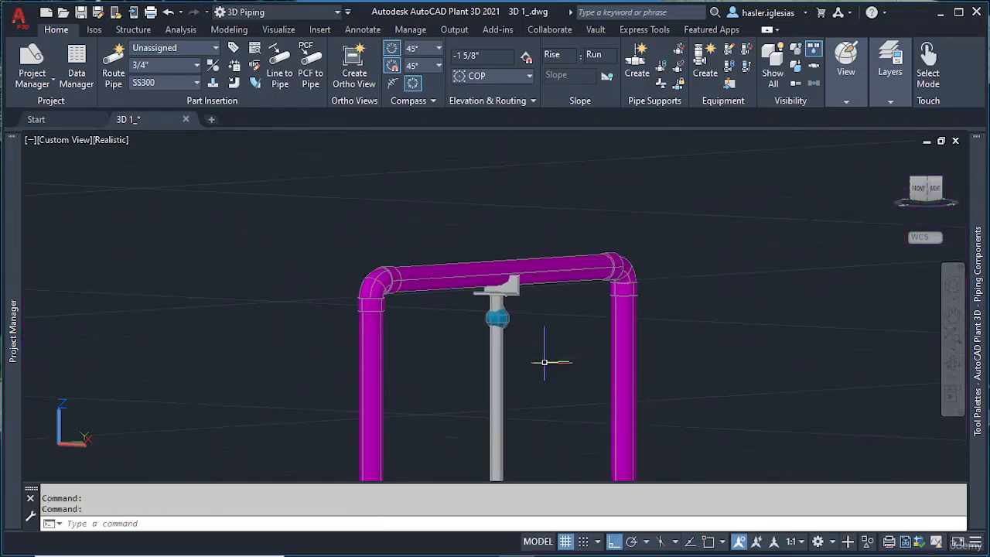
pyautogui.hotkey('ctrl', 'z')
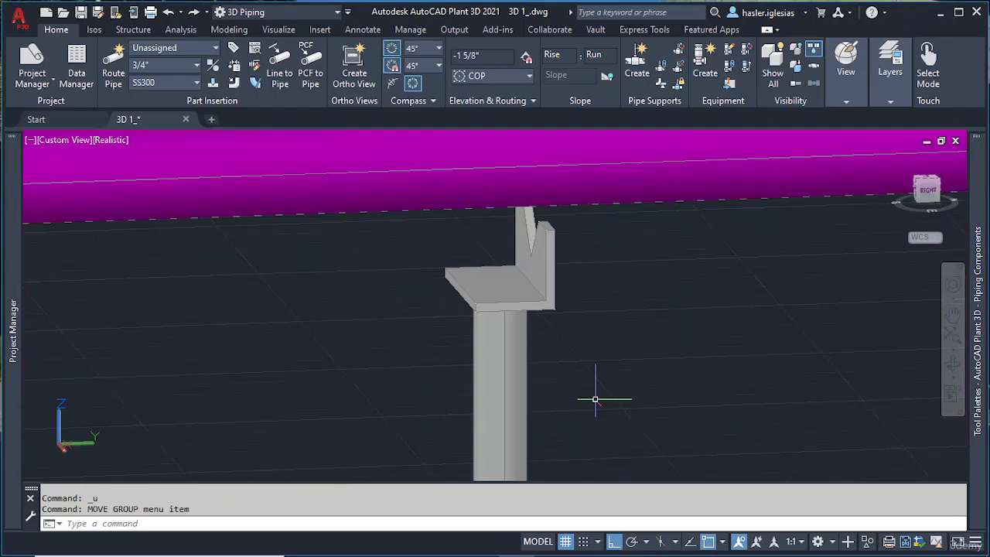
# Insert a Clamped Stanchion (CSGE001) on the raised horizontal pipe, between the flange stanchion and the far elbow.
pyautogui.scroll(-7, 609, 342)
pyautogui.moveTo(653, 363); pyautogui.dragTo(516, 271, button='middle')
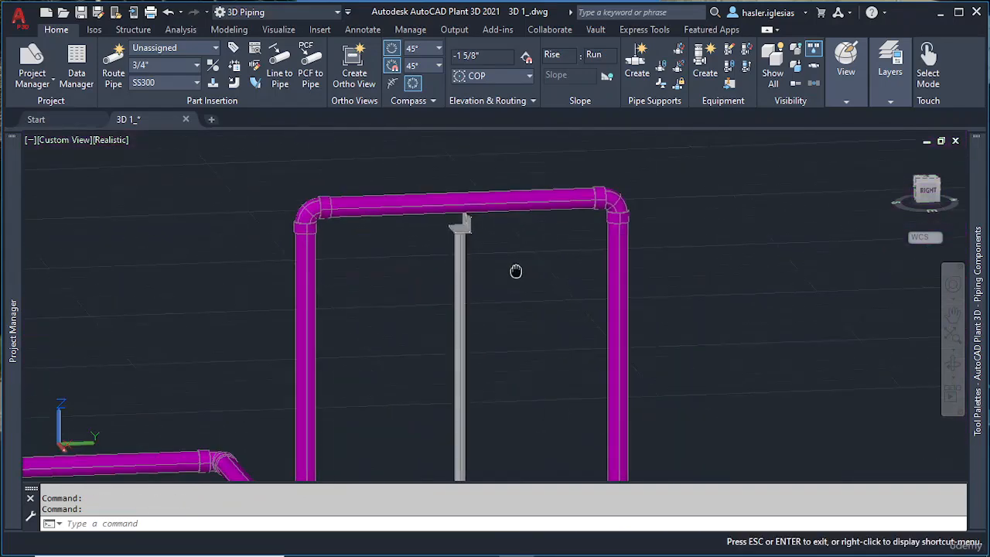
pyautogui.click(637, 63)
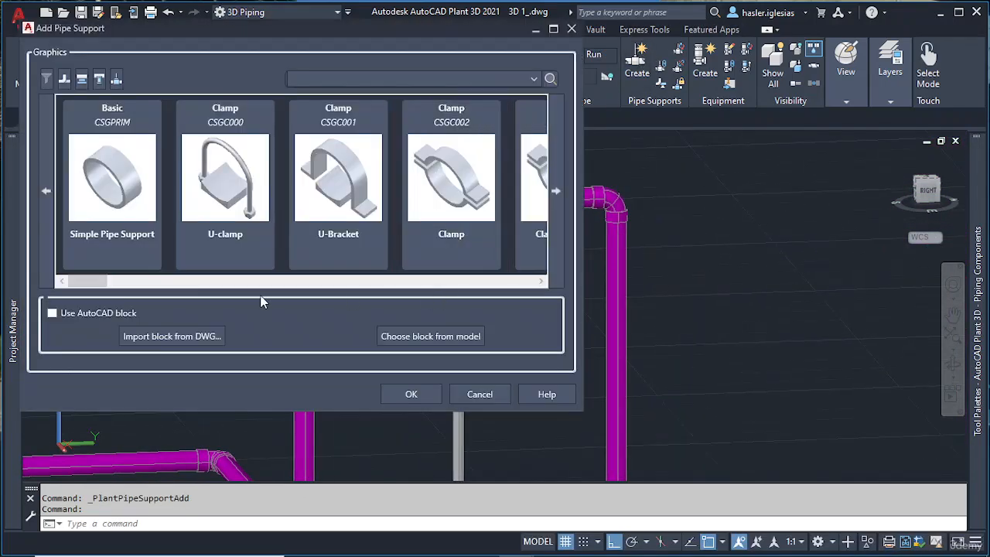
pyautogui.moveTo(89, 282); pyautogui.dragTo(561, 287)
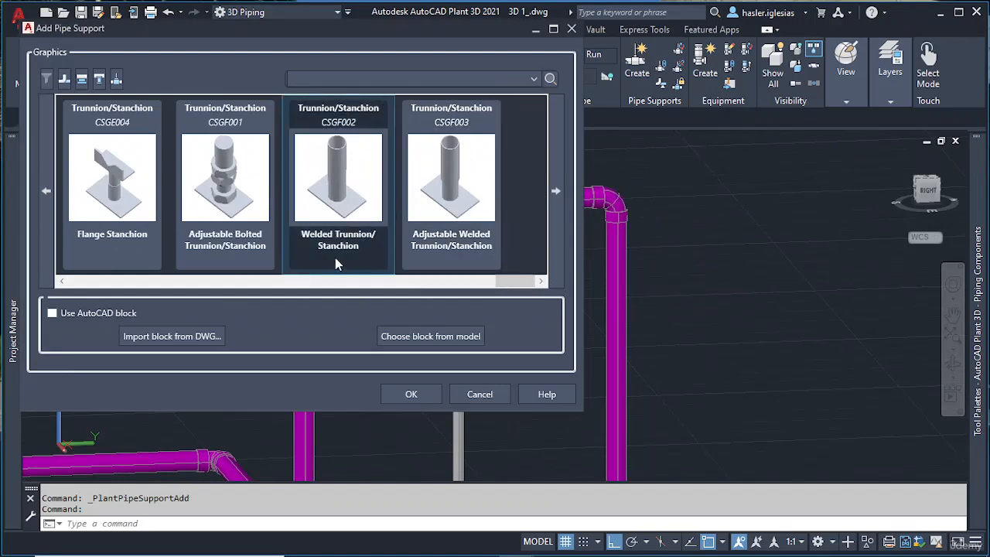
pyautogui.click(62, 281)
pyautogui.click(61, 281)
pyautogui.click(62, 282)
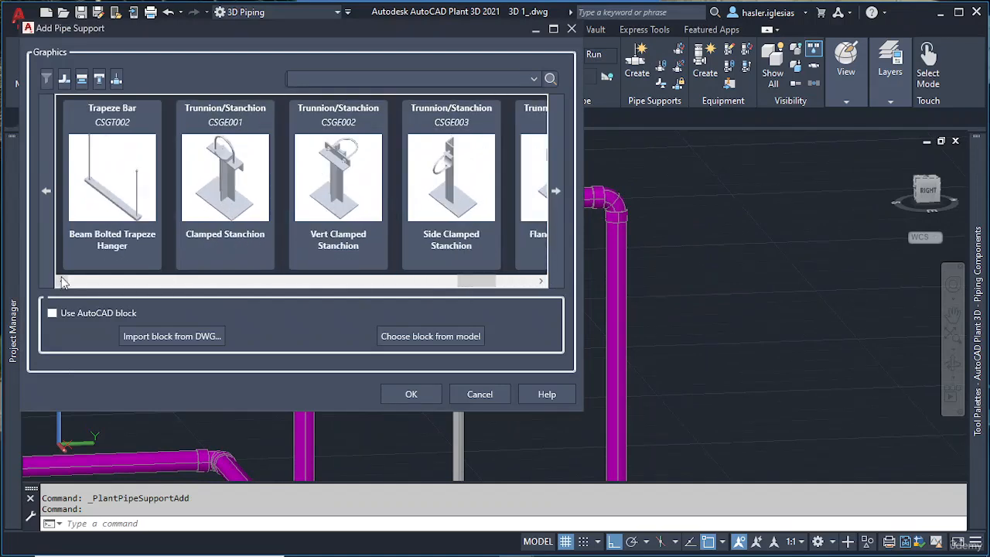
pyautogui.click(240, 205)
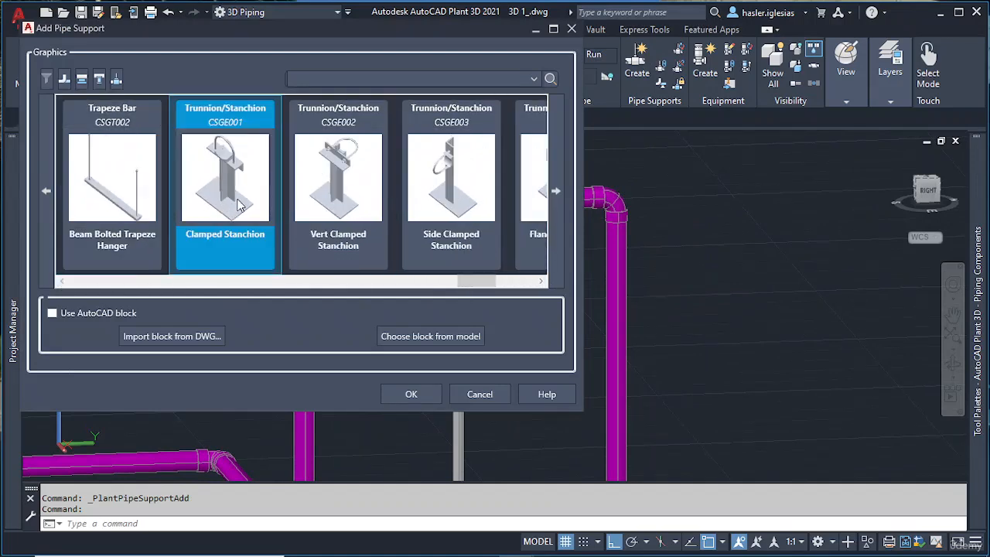
pyautogui.click(406, 393)
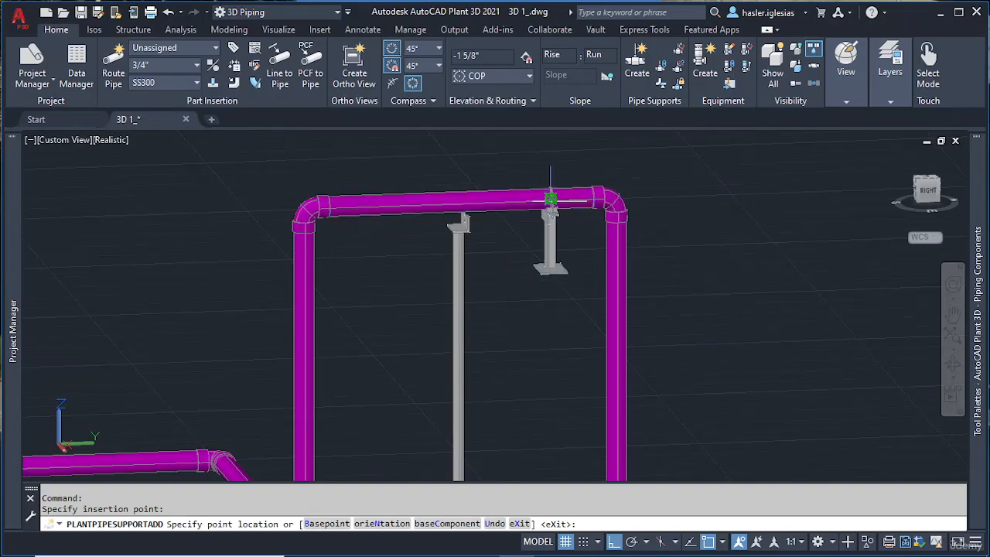
pyautogui.click(551, 199)
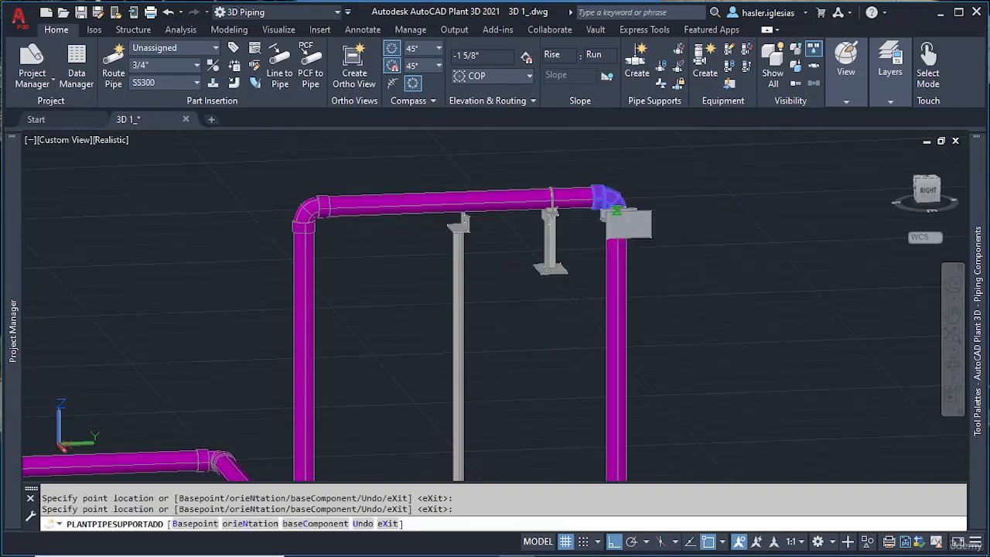
# Delete the flange stanchion whose V-shaped saddle sits below the raised horizontal pipe.
pyautogui.press('Escape')
pyautogui.scroll(5, 457, 233)
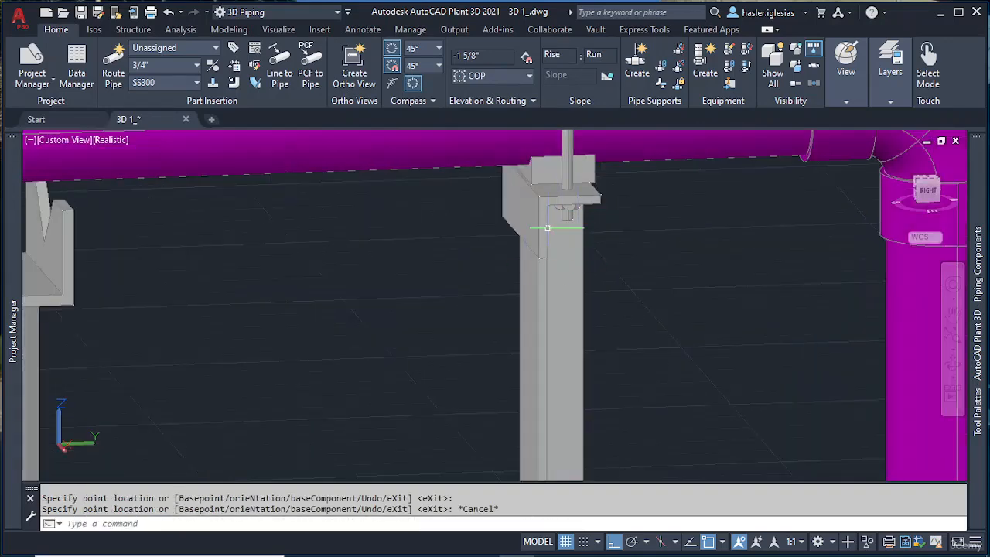
pyautogui.keyDown('shift'); pyautogui.moveTo(534, 263); pyautogui.dragTo(610, 278, button='middle'); pyautogui.keyUp('shift')
pyautogui.click(416, 392)
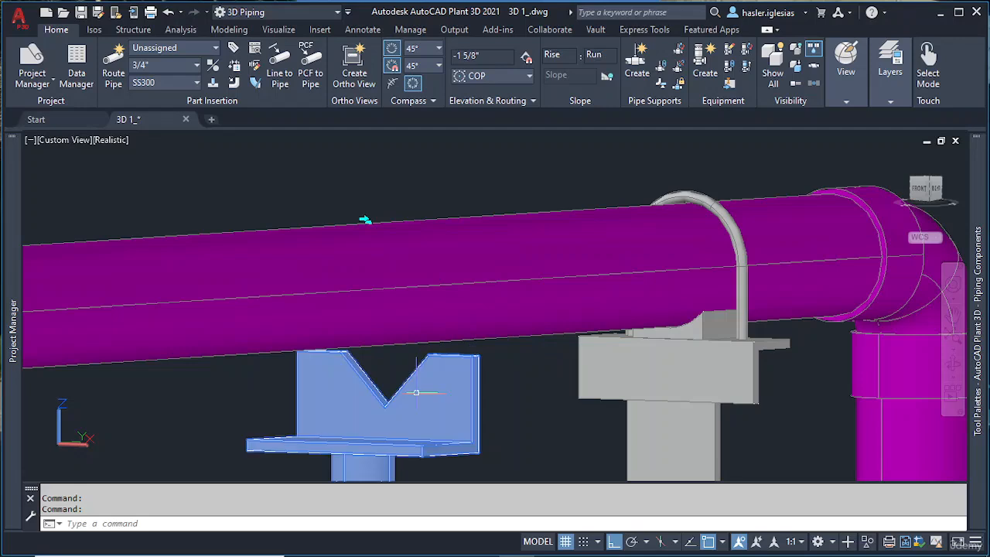
pyautogui.press('Delete')
pyautogui.scroll(-5, 713, 215)
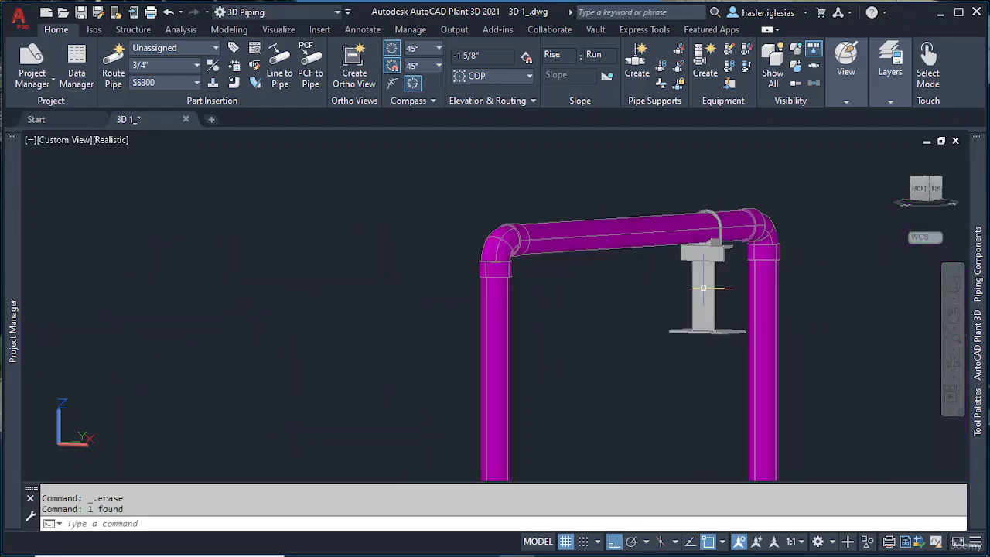
# Stretch the clamped stanchion's base straight down to about the level of the lower pipes.
pyautogui.scroll(-3, 714, 300)
pyautogui.keyDown('shift'); pyautogui.moveTo(713, 300); pyautogui.dragTo(641, 254, button='middle'); pyautogui.keyUp('shift')
pyautogui.click(642, 254)
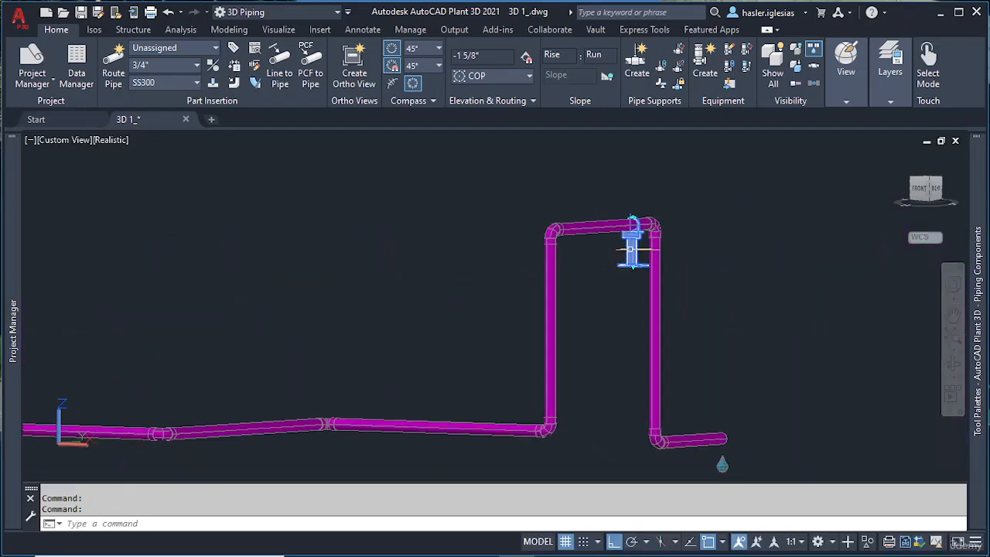
pyautogui.click(633, 265)
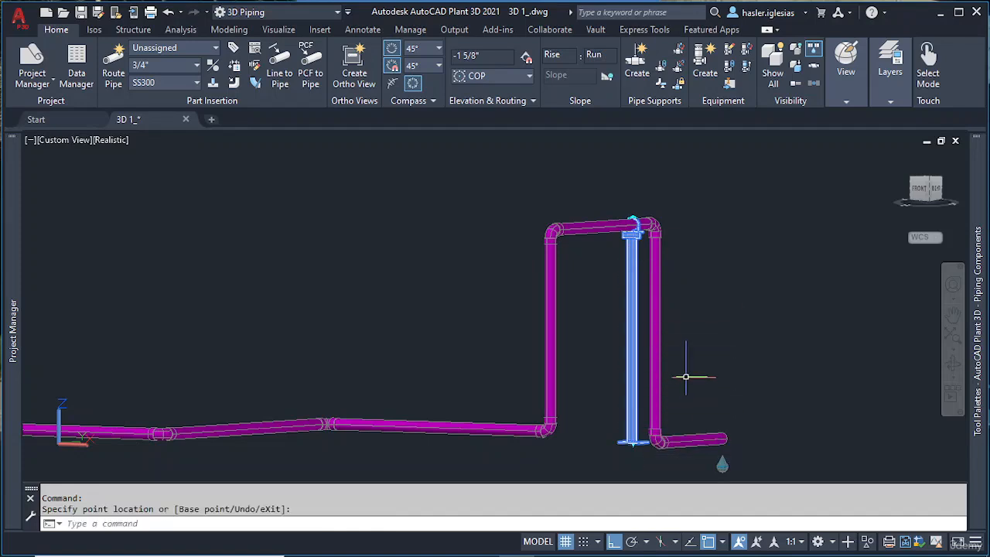
pyautogui.press('Escape')
# Check which layer the clamped stanchion is on.
pyautogui.keyDown('shift'); pyautogui.moveTo(634, 392); pyautogui.dragTo(542, 392, button='middle'); pyautogui.keyUp('shift')
pyautogui.click(612, 338)
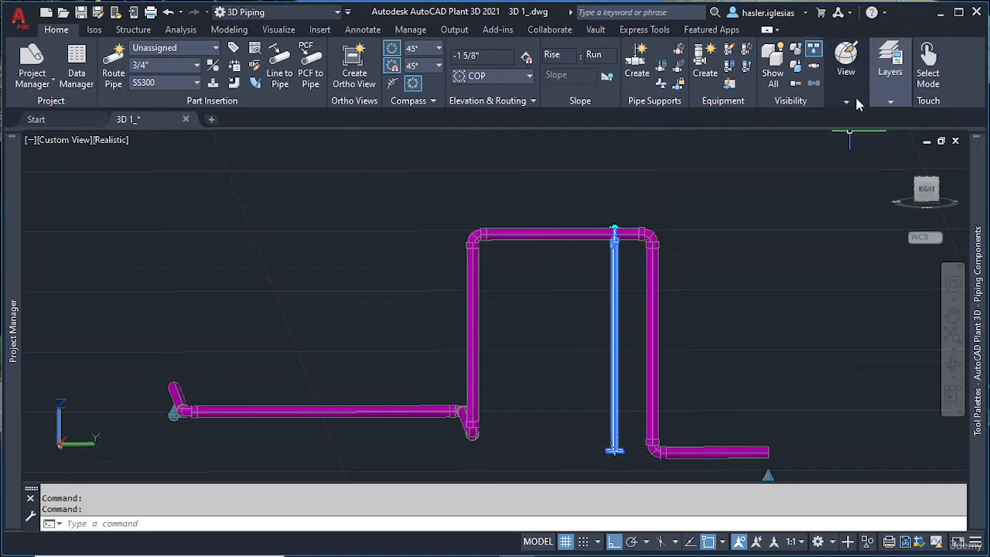
pyautogui.click(890, 102)
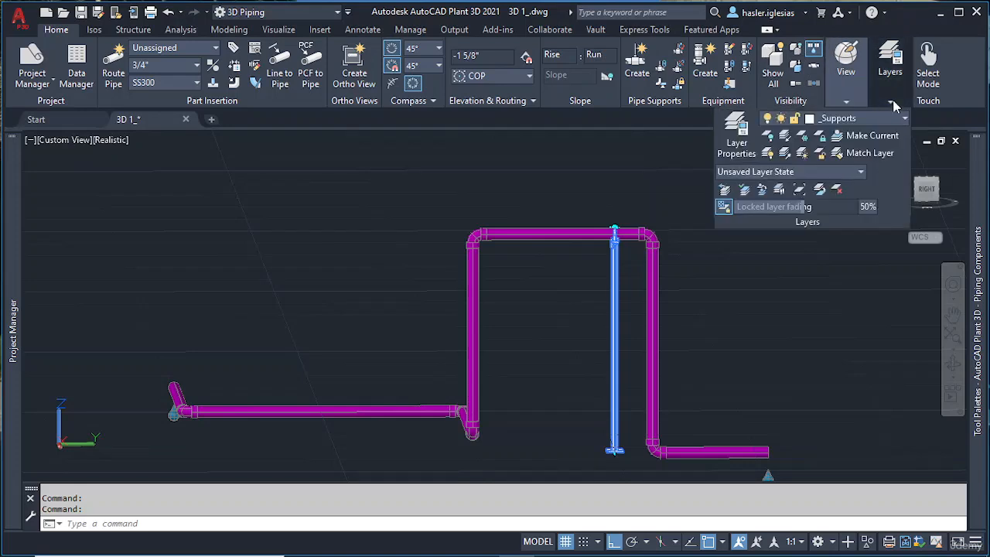
# Turn off the 0_Fastener and 001_Fastener layers in the layer properties and close them.
pyautogui.click(739, 135)
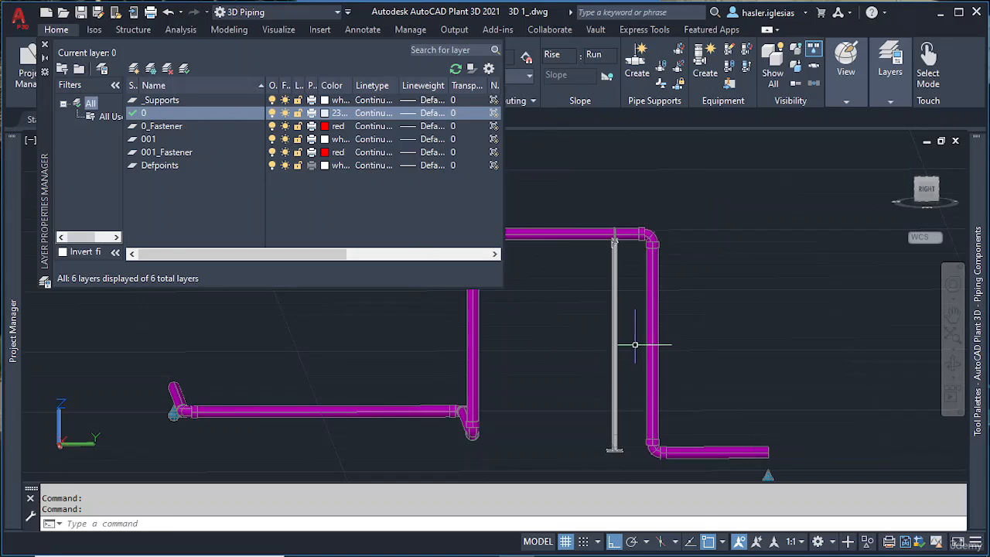
pyautogui.click(177, 127)
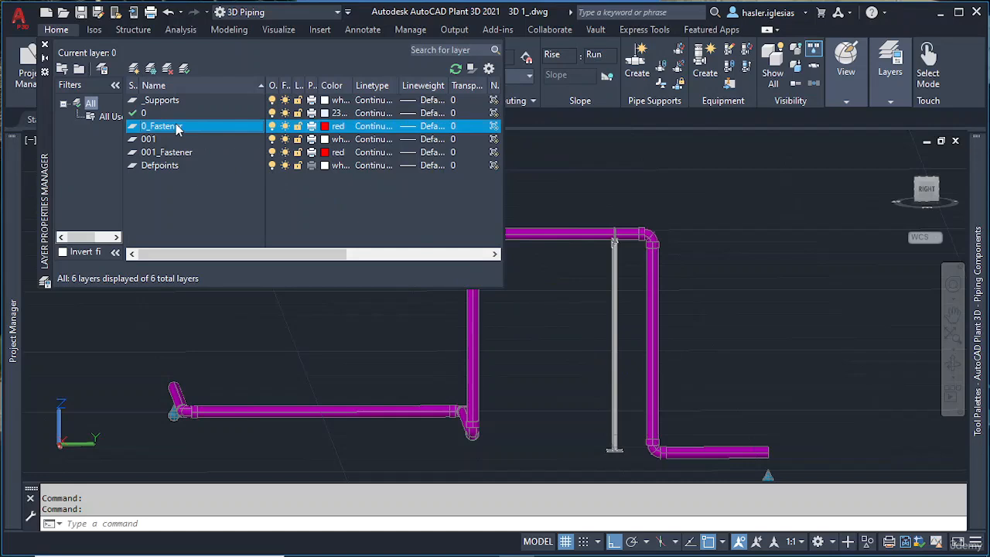
pyautogui.click(190, 155)
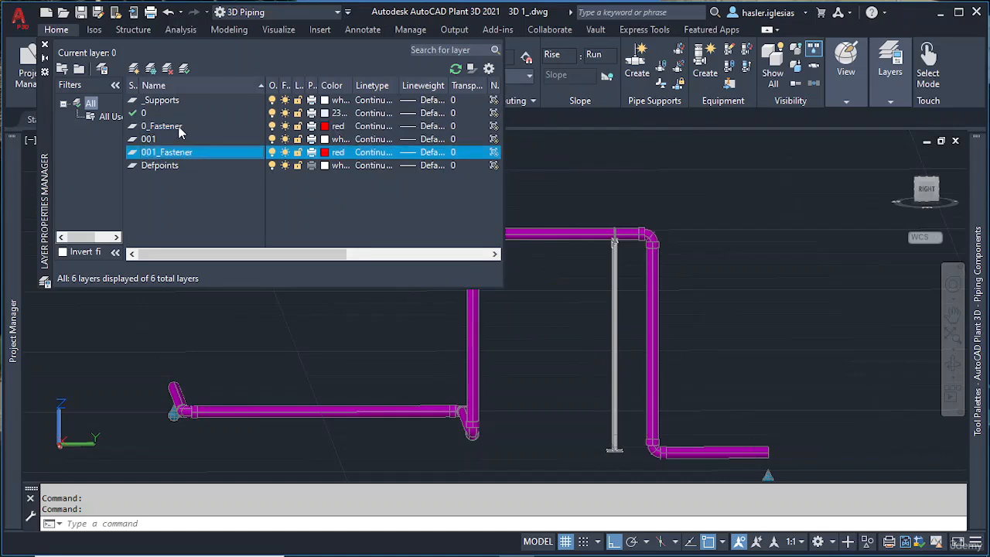
pyautogui.click(180, 130)
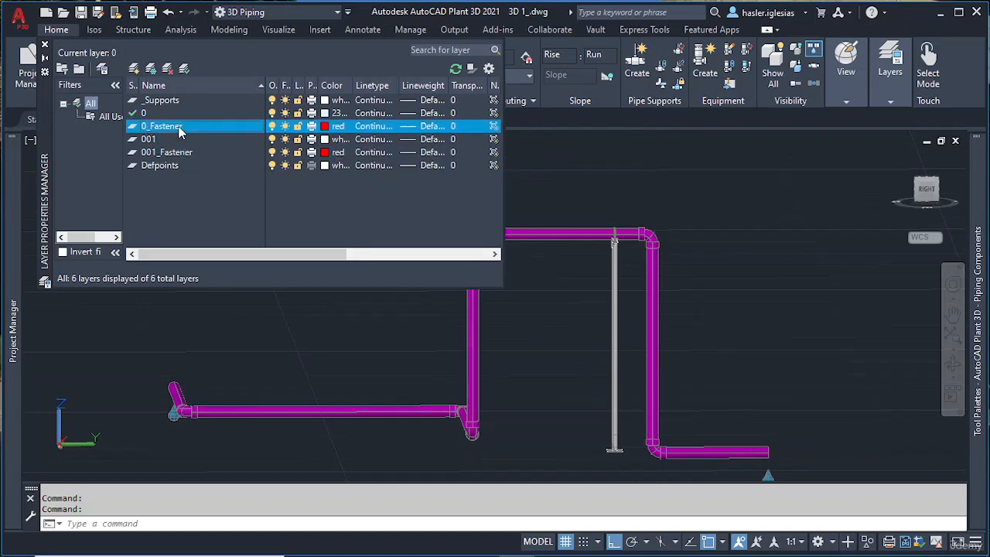
pyautogui.click(274, 154)
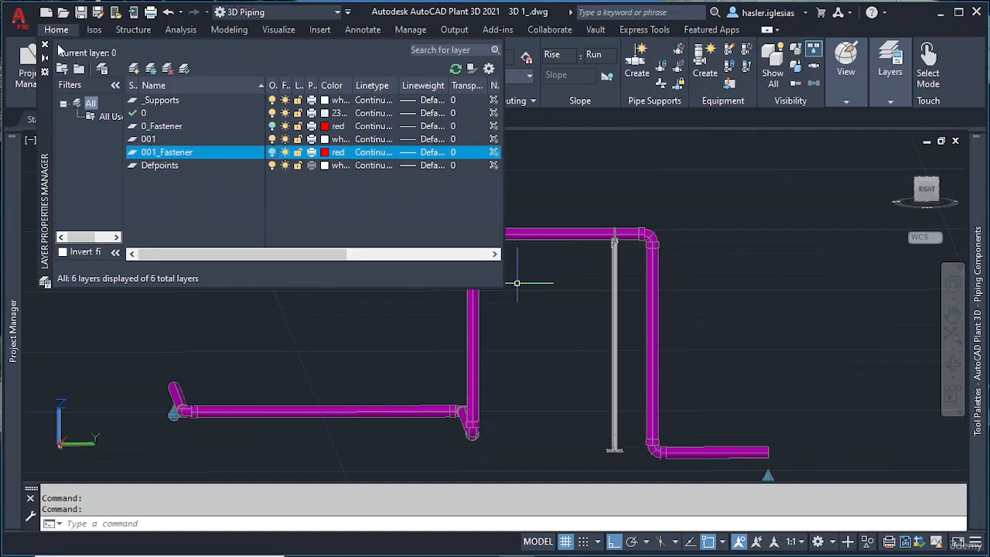
pyautogui.click(44, 46)
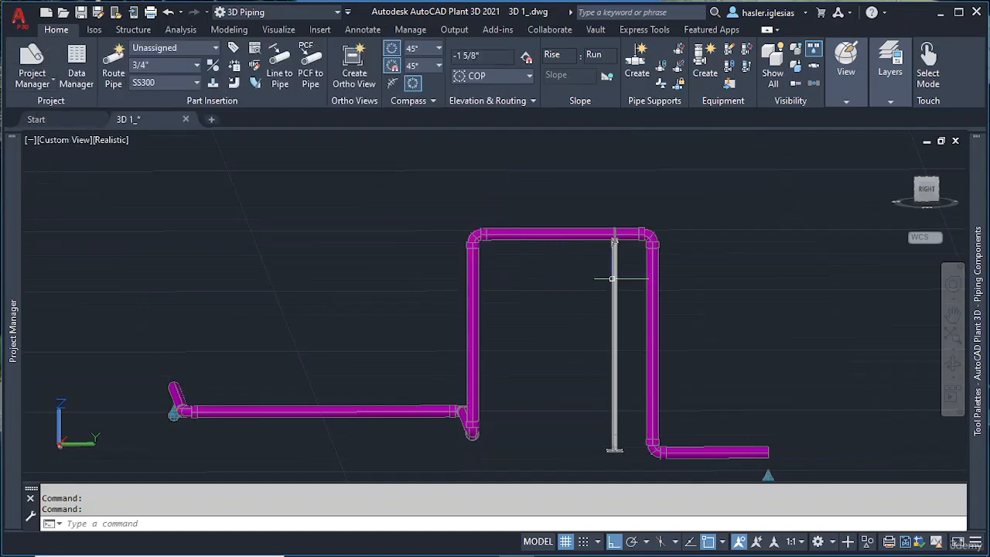
# Compare the clamped stanchion's layer with the other layers in the drawing's layer list.
pyautogui.click(612, 279)
pyautogui.click(885, 104)
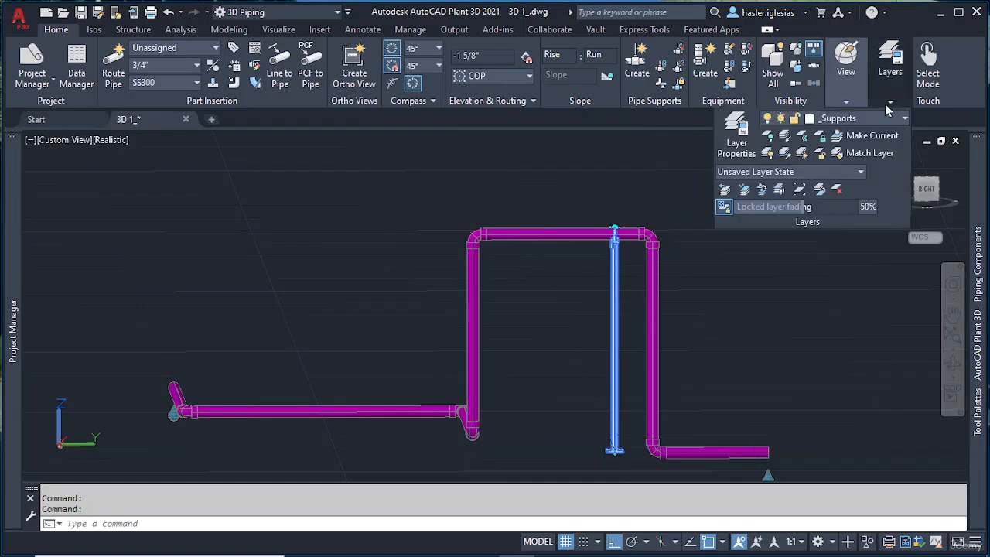
pyautogui.click(864, 122)
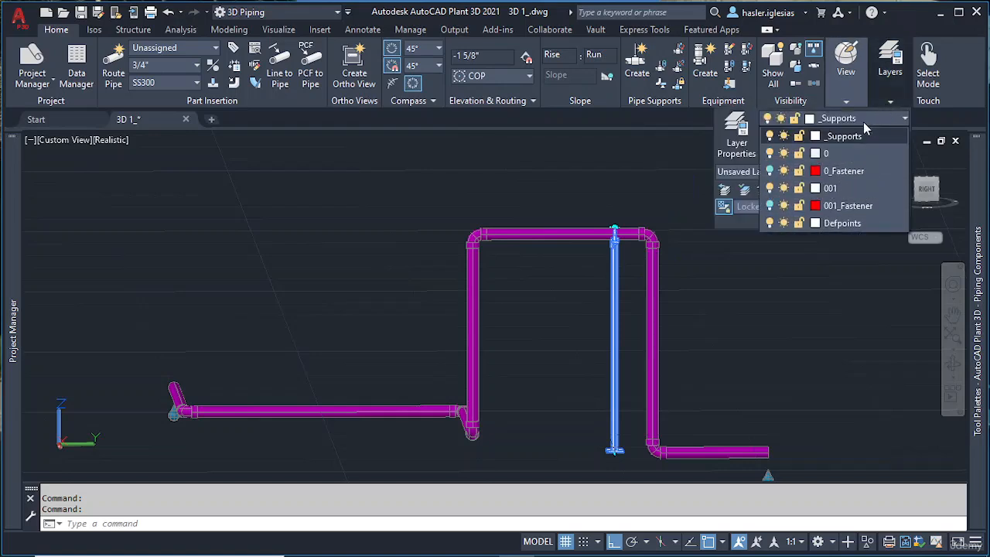
pyautogui.click(864, 122)
# Turn the _Supports layer off in the layer properties to hide the stanchion, and turn it back on.
pyautogui.click(736, 136)
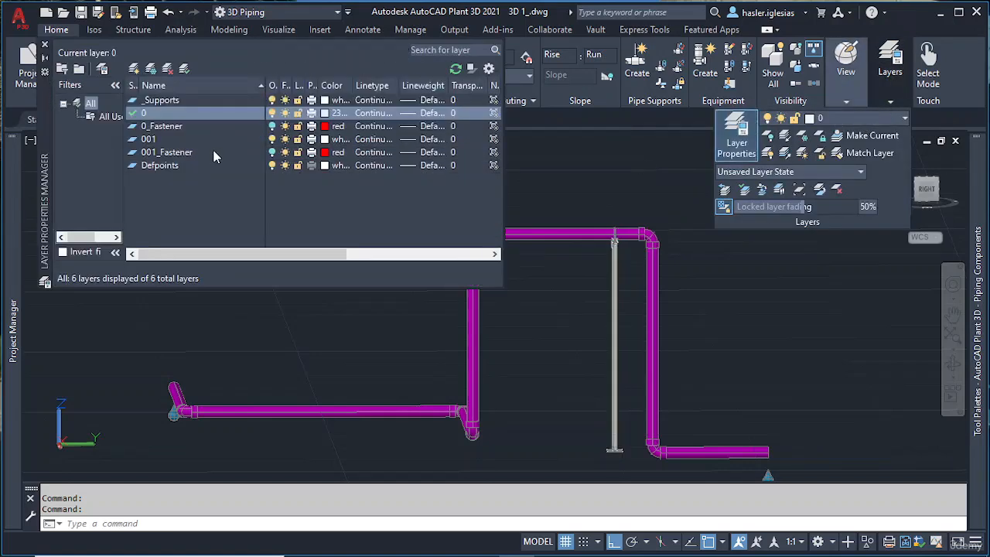
pyautogui.click(271, 101)
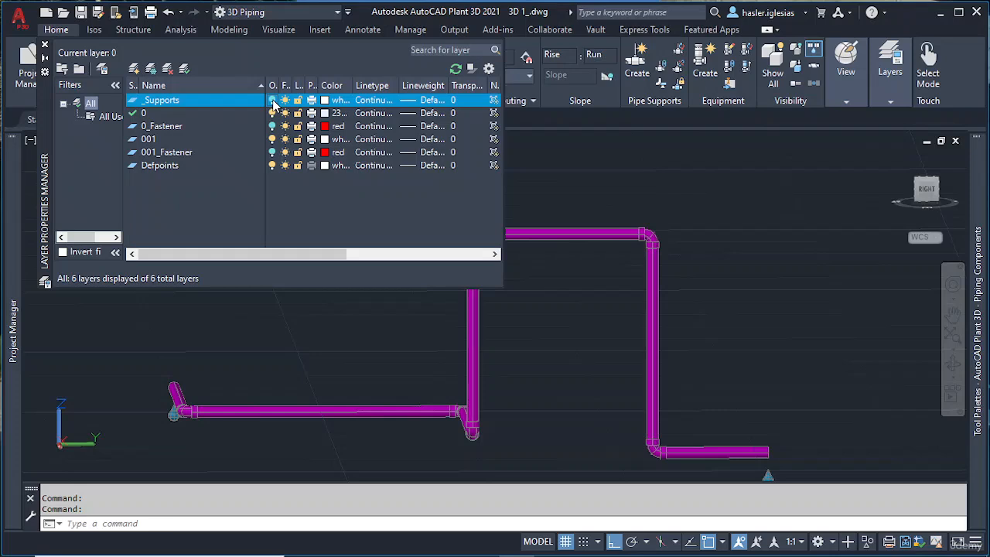
pyautogui.click(272, 100)
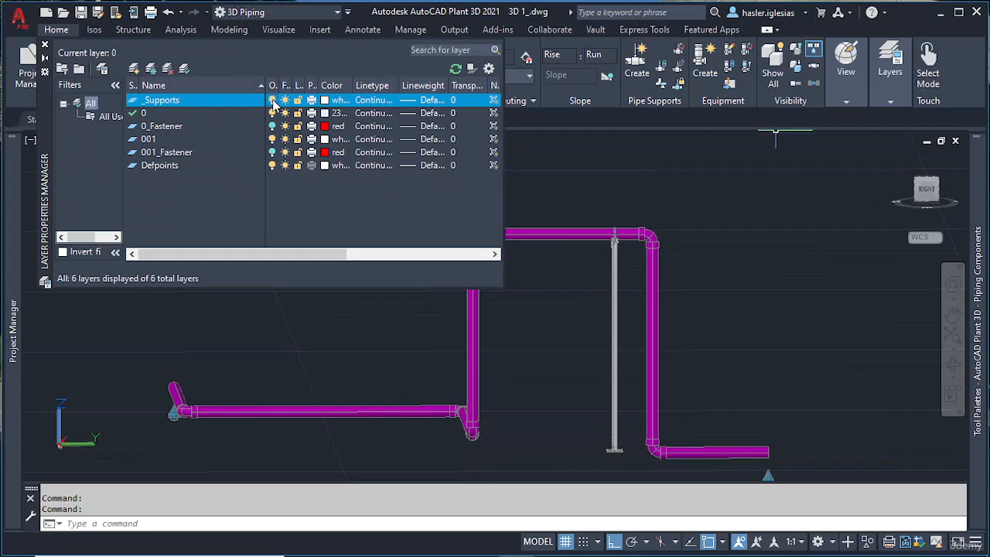
# Try to turn off current layer 0, make _Supports the current layer, and turn layer 0 off and back on.
pyautogui.click(272, 113)
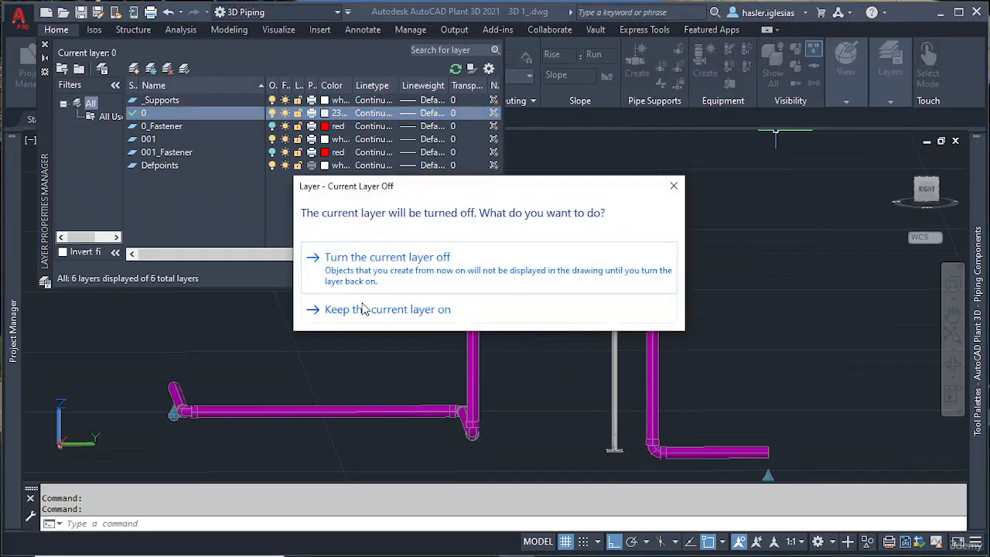
pyautogui.click(364, 308)
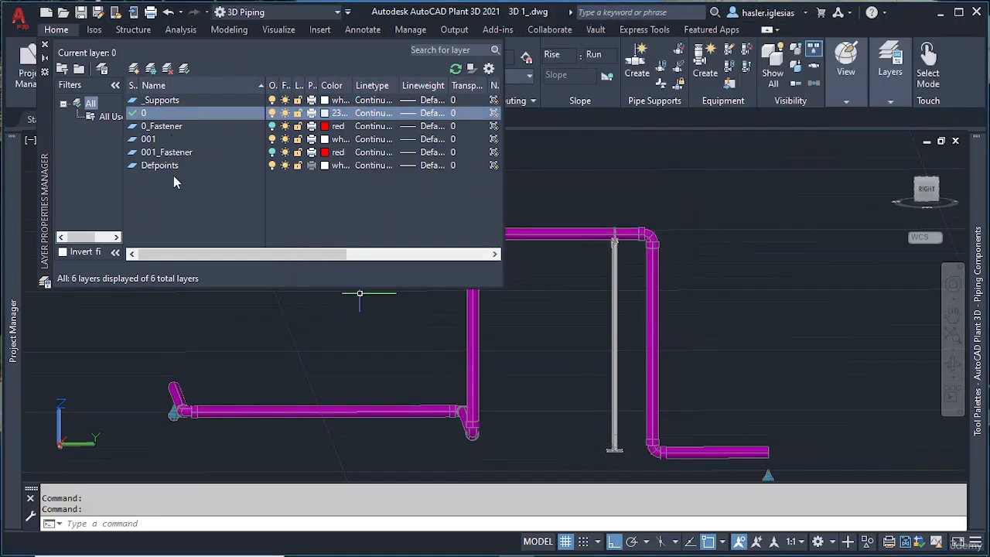
pyautogui.doubleClick(177, 101)
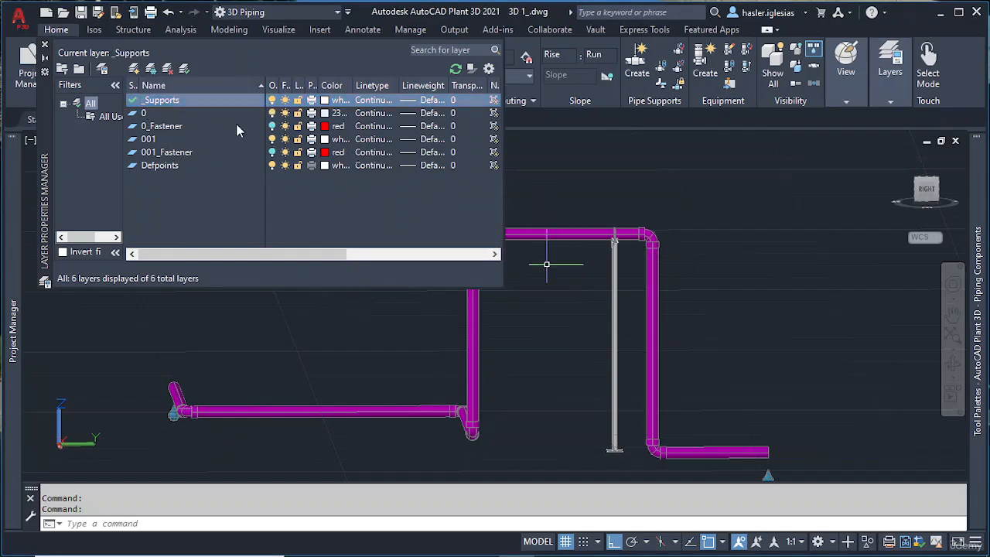
pyautogui.click(272, 114)
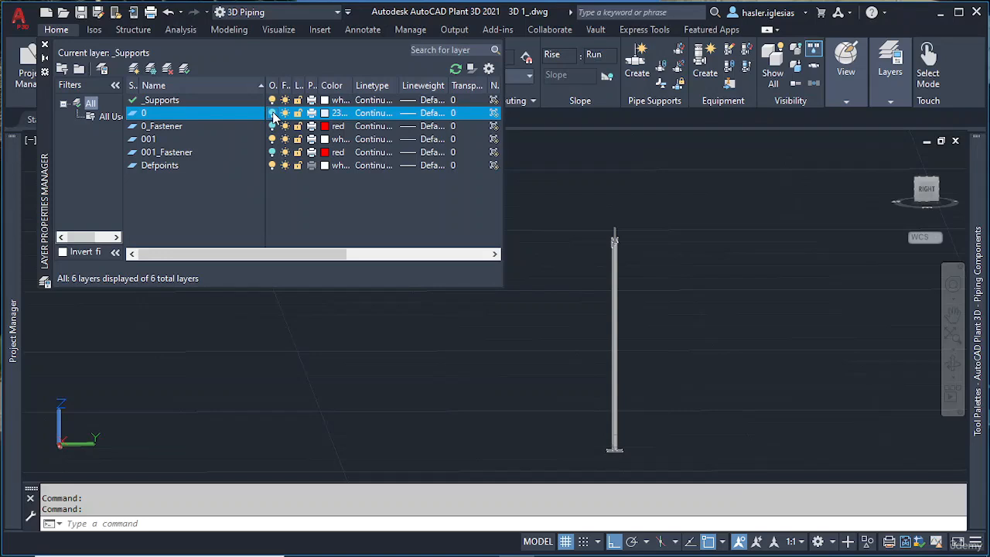
pyautogui.click(272, 114)
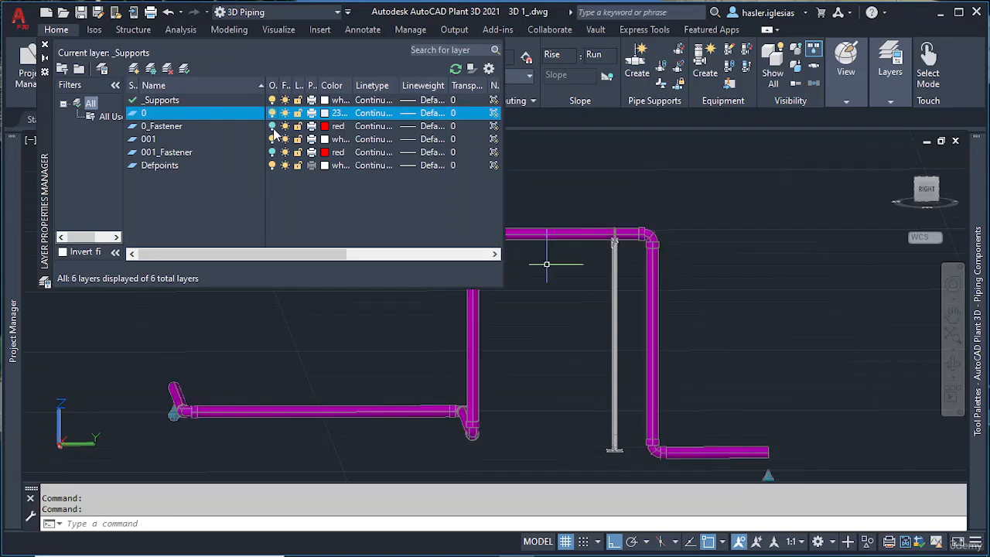
# Turn the 0_Fastener and 001_Fastener layers back on, make layer 0 current, and close the layer properties.
pyautogui.click(272, 126)
pyautogui.click(273, 152)
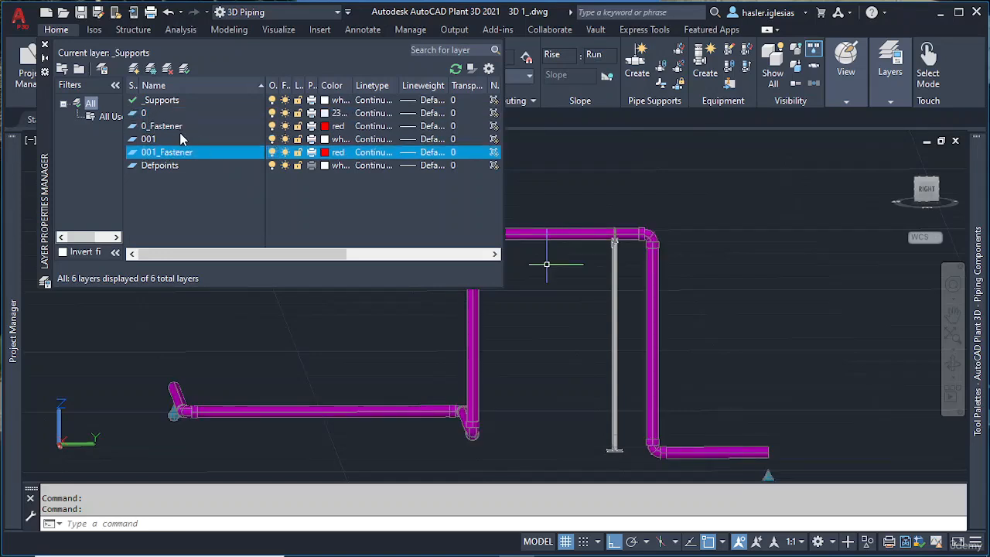
pyautogui.doubleClick(157, 113)
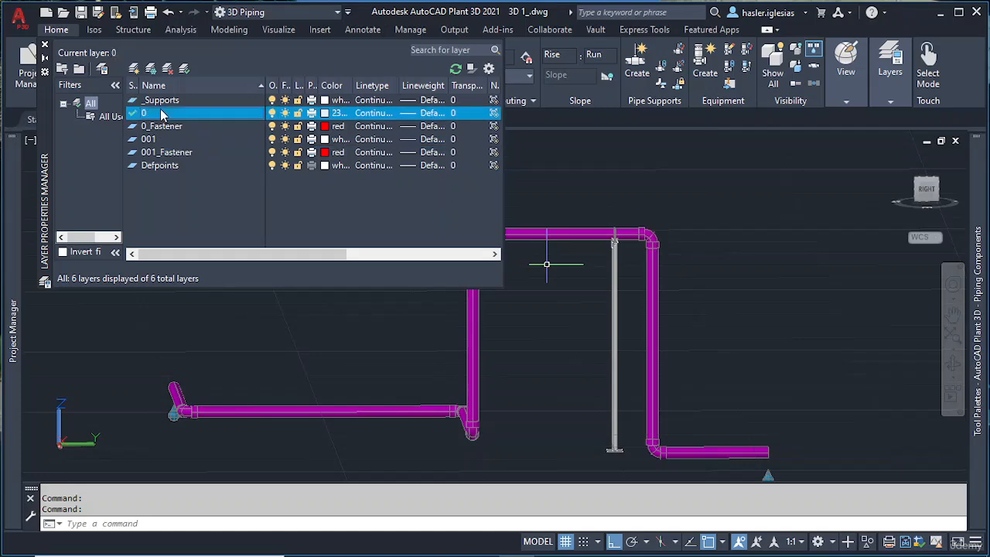
pyautogui.click(45, 46)
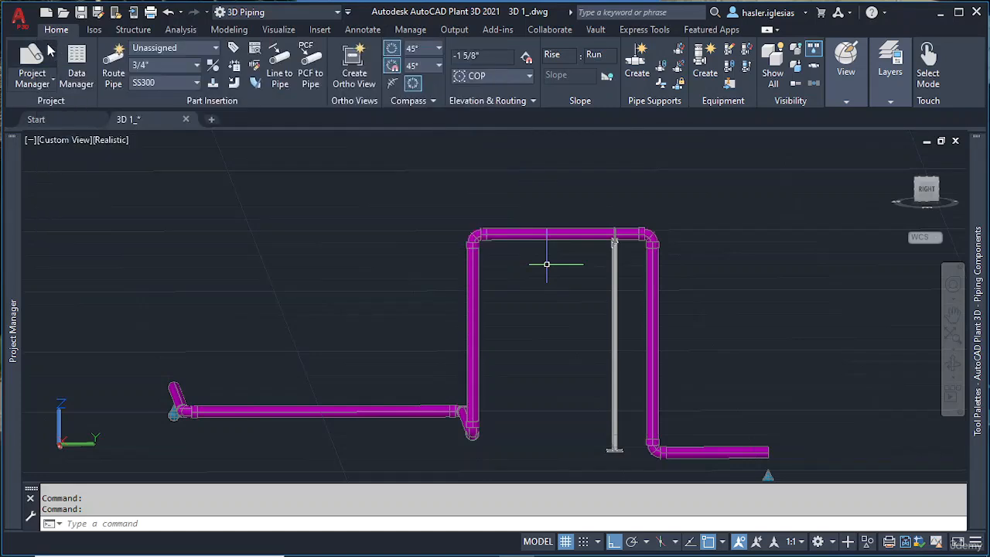
# Start a BOX and lay out its rectangular base freehand so that it spans the area beneath the whole pipe run.
pyautogui.scroll(-1, 579, 310)
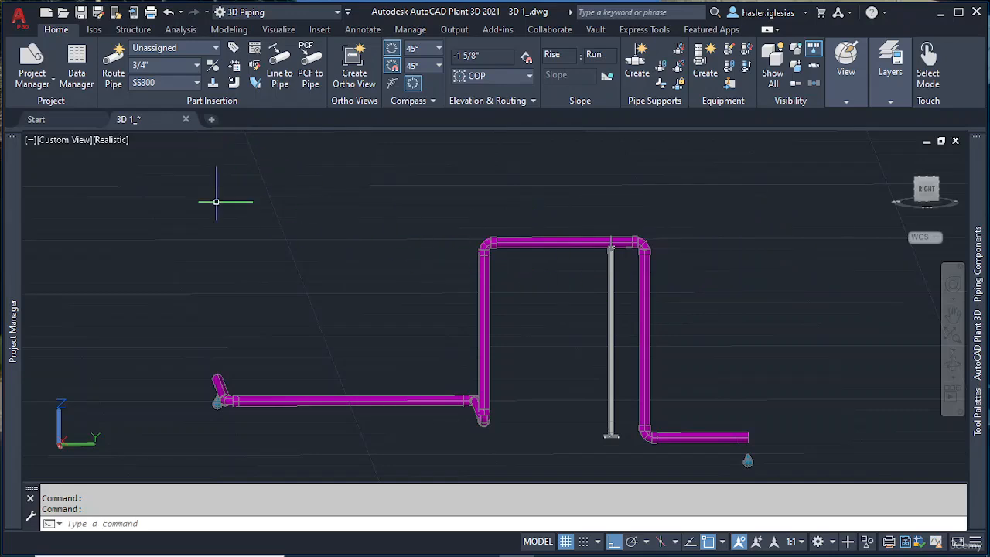
pyautogui.scroll(-2, 224, 219)
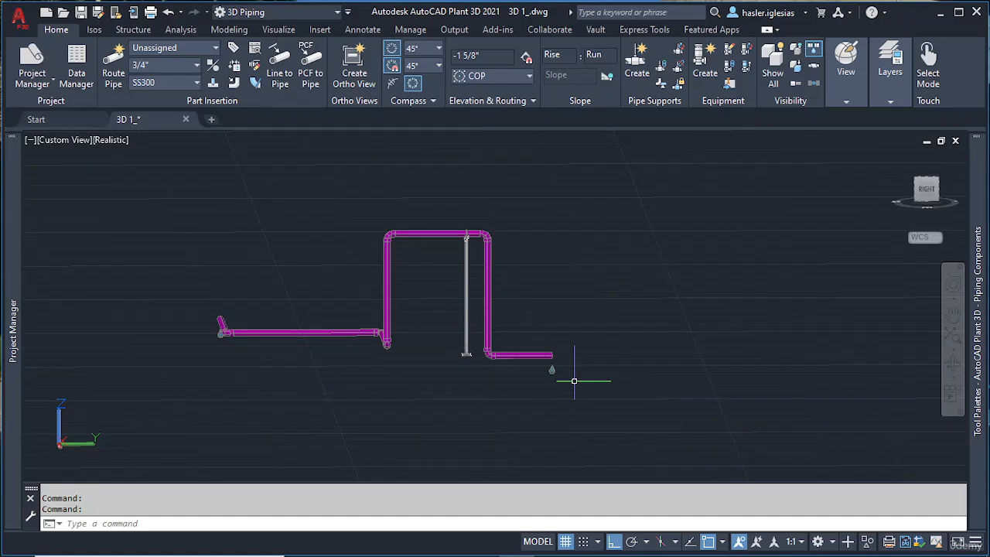
pyautogui.keyDown('shift'); pyautogui.moveTo(574, 379); pyautogui.dragTo(666, 407, button='middle'); pyautogui.keyUp('shift')
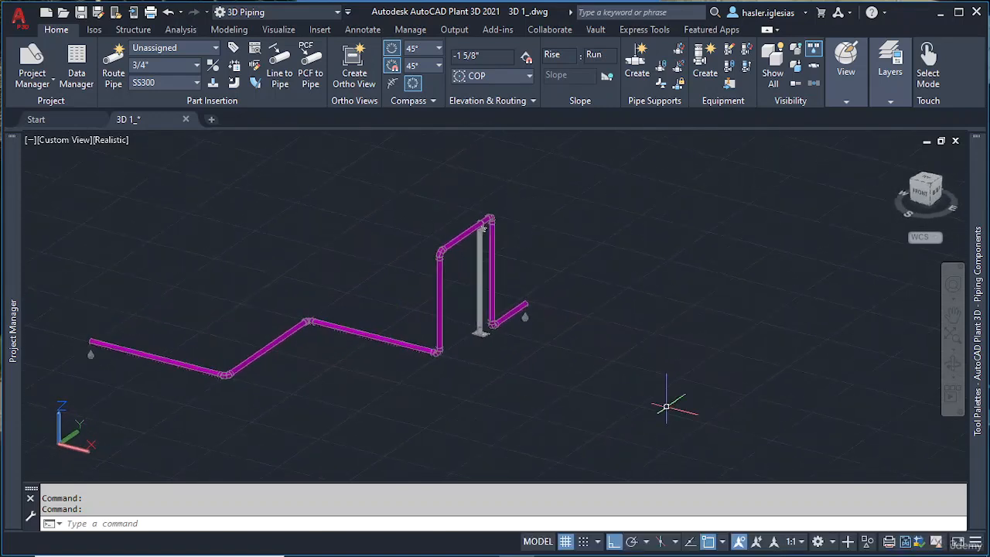
pyautogui.write('B')
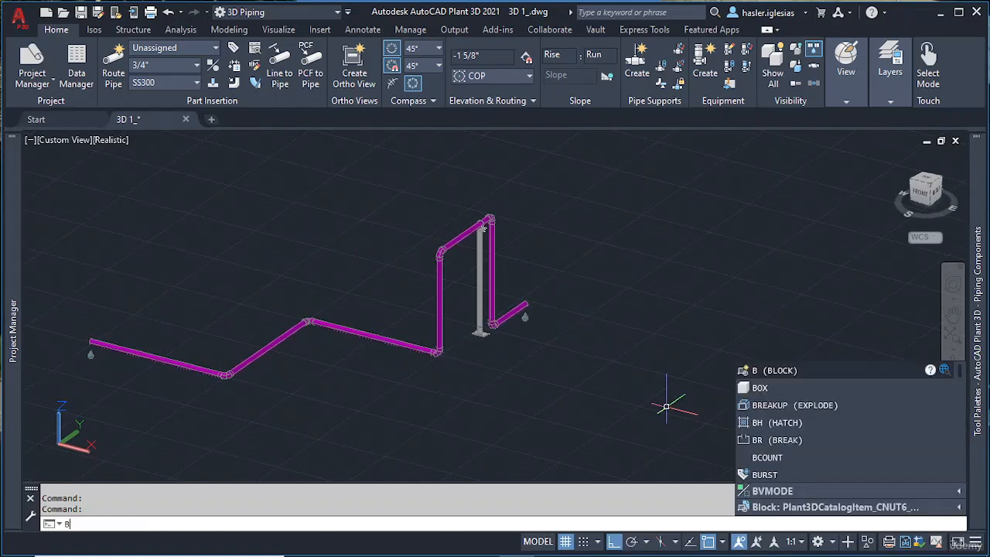
pyautogui.write('OX')
pyautogui.press('Return')
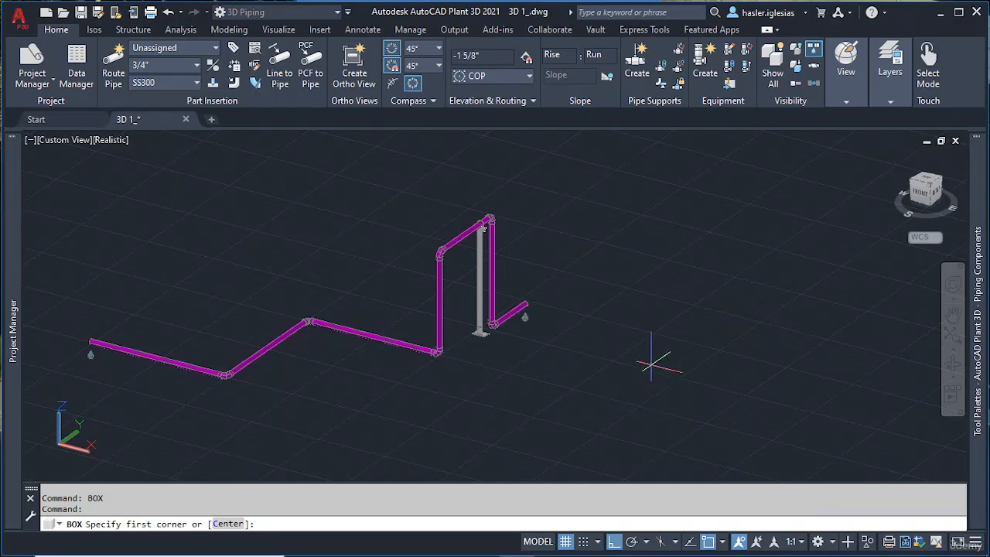
pyautogui.click(591, 316)
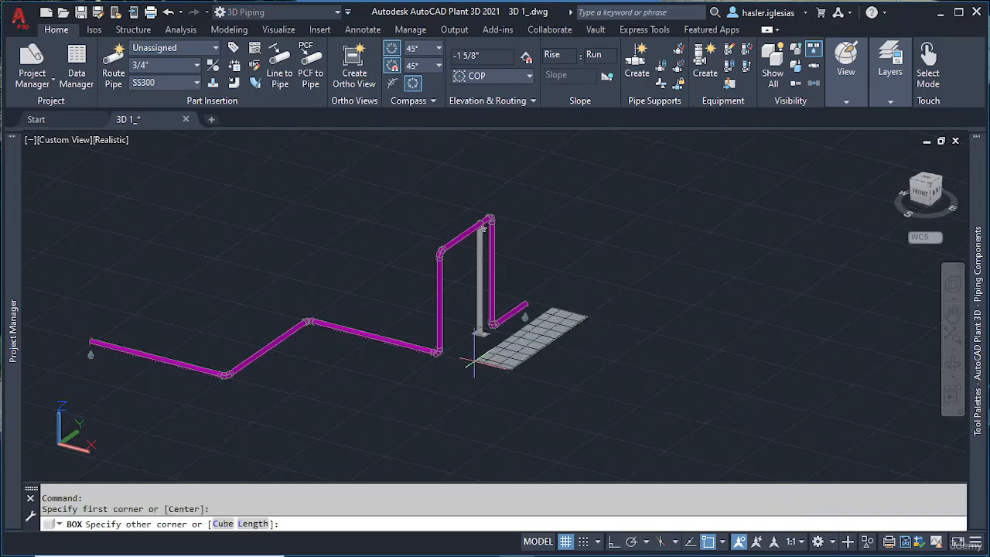
pyautogui.click(46, 364)
# Switch ortho on and finish the box beneath the pipe run as a thin floor slab with a freehand height.
pyautogui.keyDown('shift'); pyautogui.moveTo(46, 363); pyautogui.dragTo(184, 394, button='middle'); pyautogui.keyUp('shift')
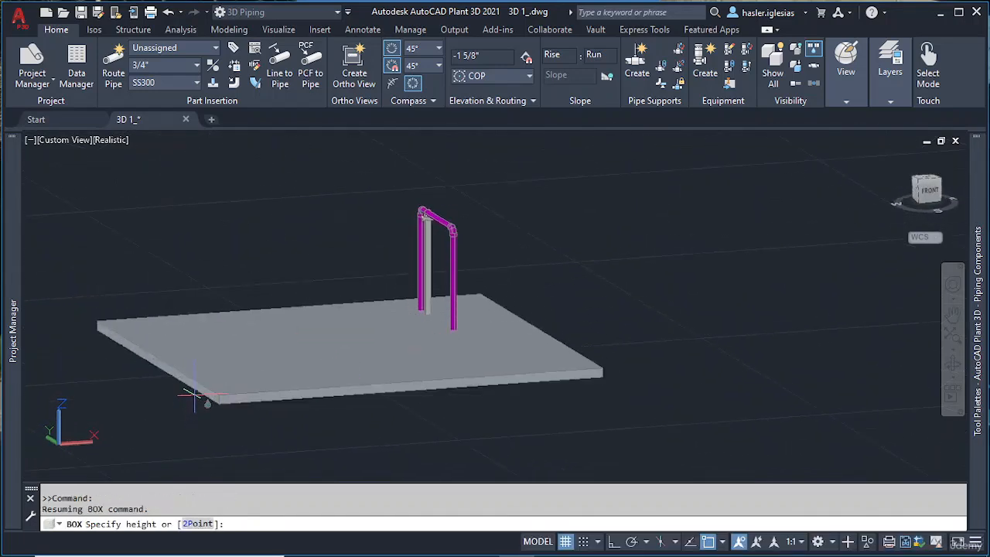
pyautogui.scroll(3, 200, 348)
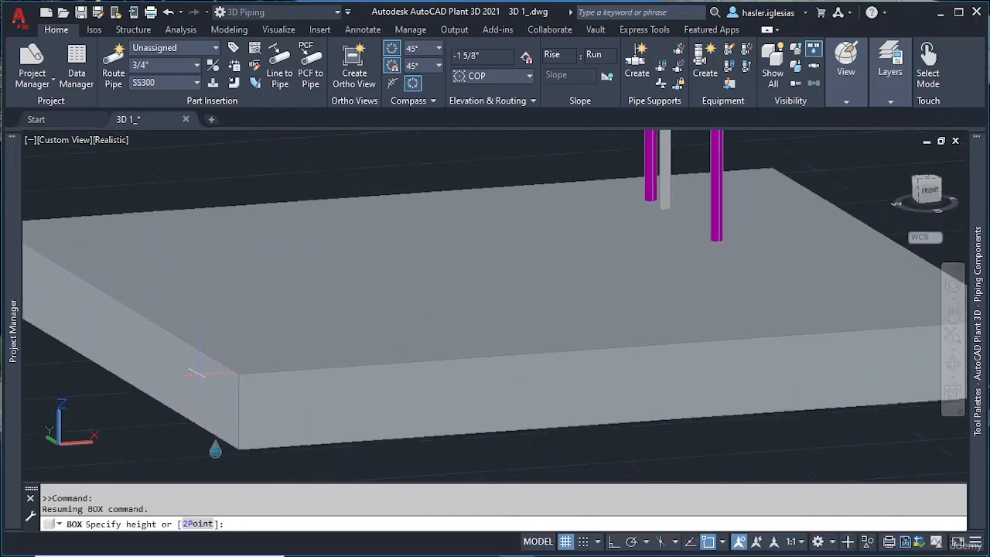
pyautogui.moveTo(216, 420)
pyautogui.mouseDown(button='middle')
pyautogui.moveTo(208, 319)
pyautogui.moveTo(229, 365)
pyautogui.moveTo(213, 437)
pyautogui.mouseUp(button='middle')
pyautogui.press('F8')
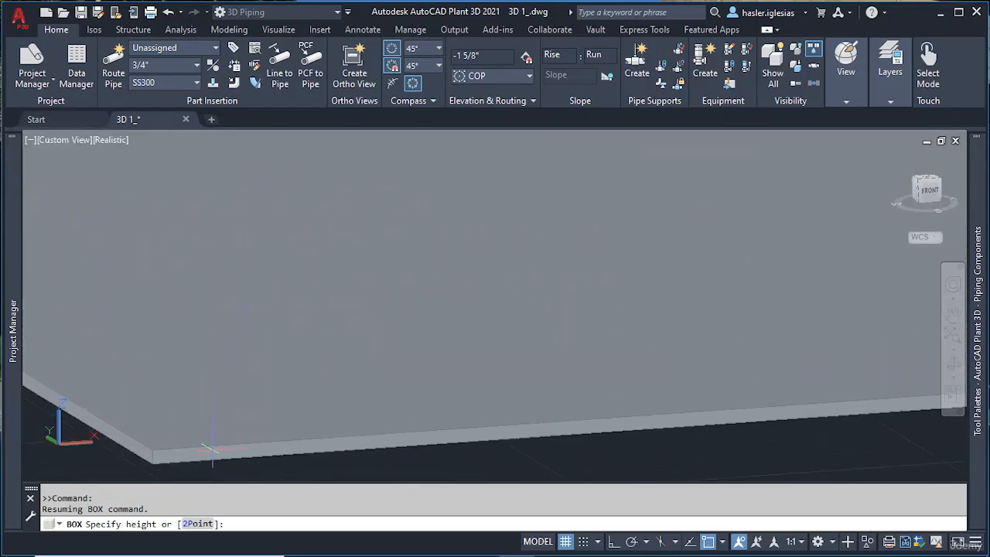
pyautogui.click(213, 450)
pyautogui.scroll(-3, 385, 406)
pyautogui.scroll(-3, 527, 325)
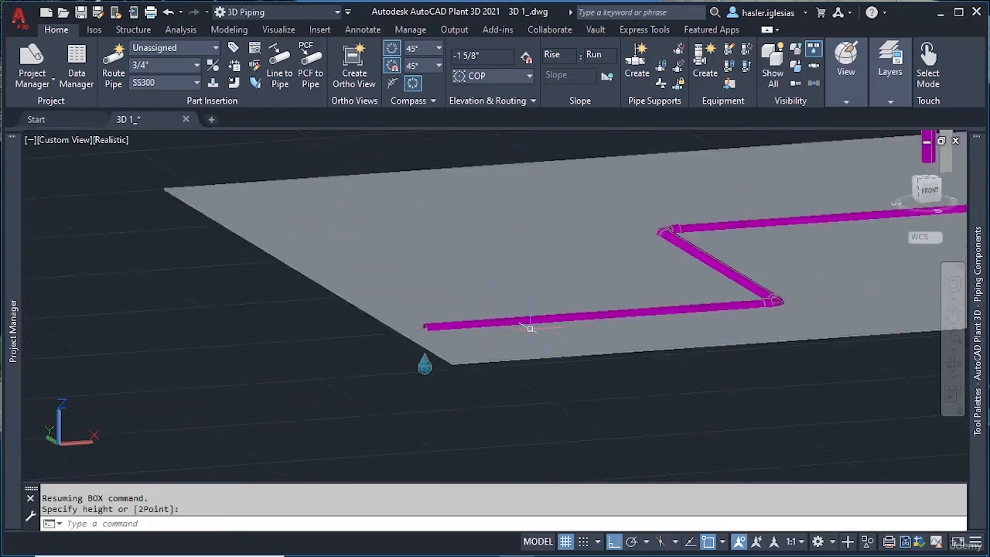
pyautogui.moveTo(572, 346); pyautogui.dragTo(343, 413, button='middle')
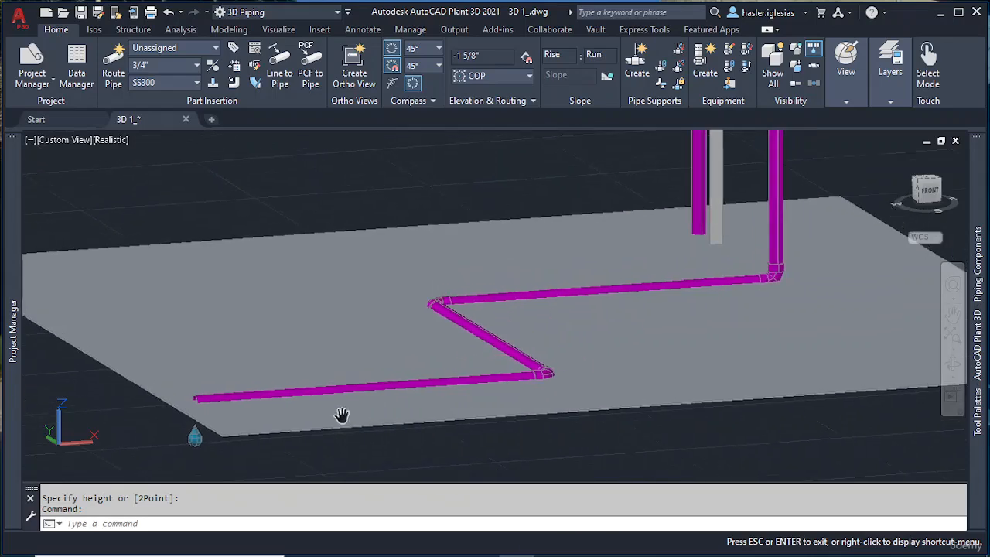
# Lower the top face of the floor slab by about 1 5/16" beneath the pipe run.
pyautogui.click(639, 360)
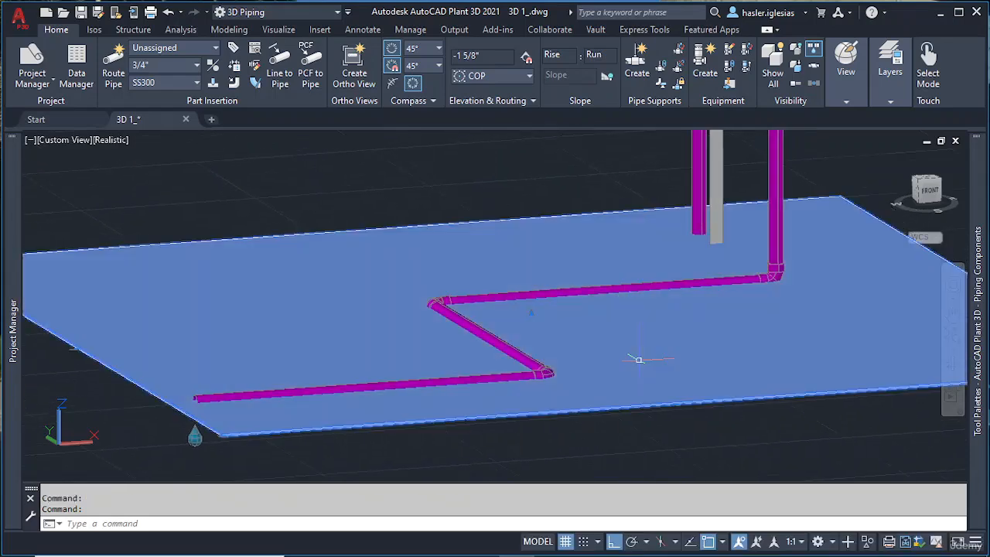
pyautogui.click(531, 314)
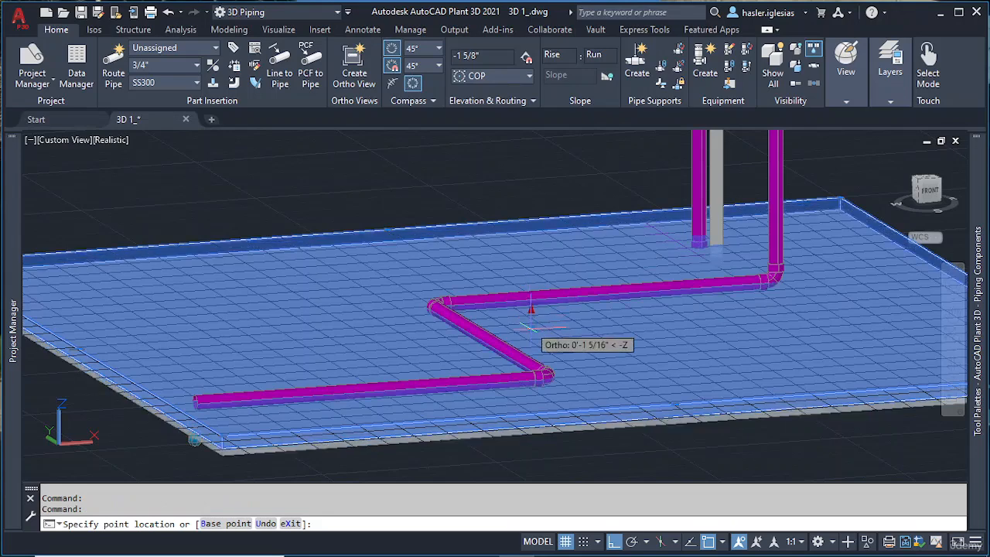
pyautogui.press('Escape')
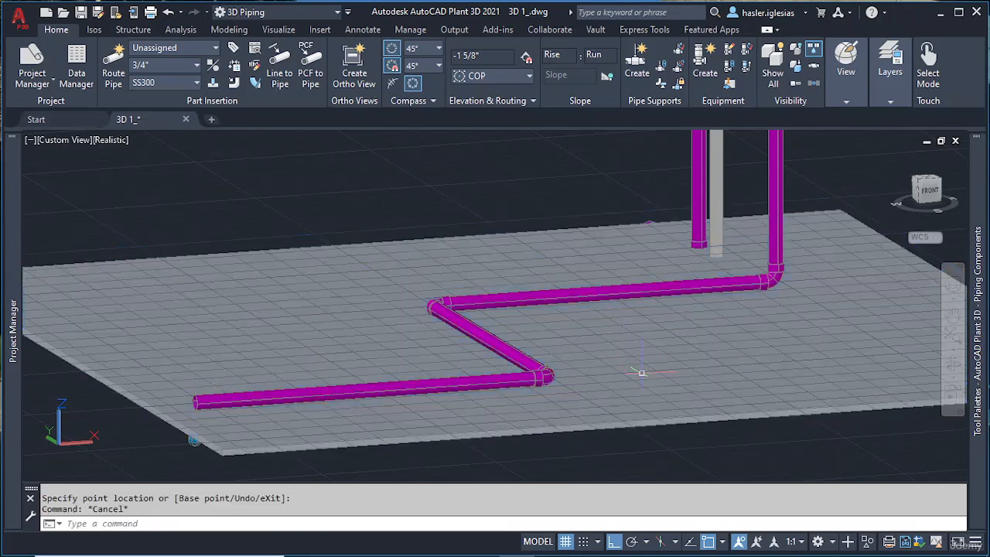
# Raise the short horizontal end pipe next to the stanchion by about 1 3/8" to bring it above the slab.
pyautogui.keyDown('shift'); pyautogui.moveTo(642, 373); pyautogui.dragTo(448, 355, button='middle'); pyautogui.keyUp('shift')
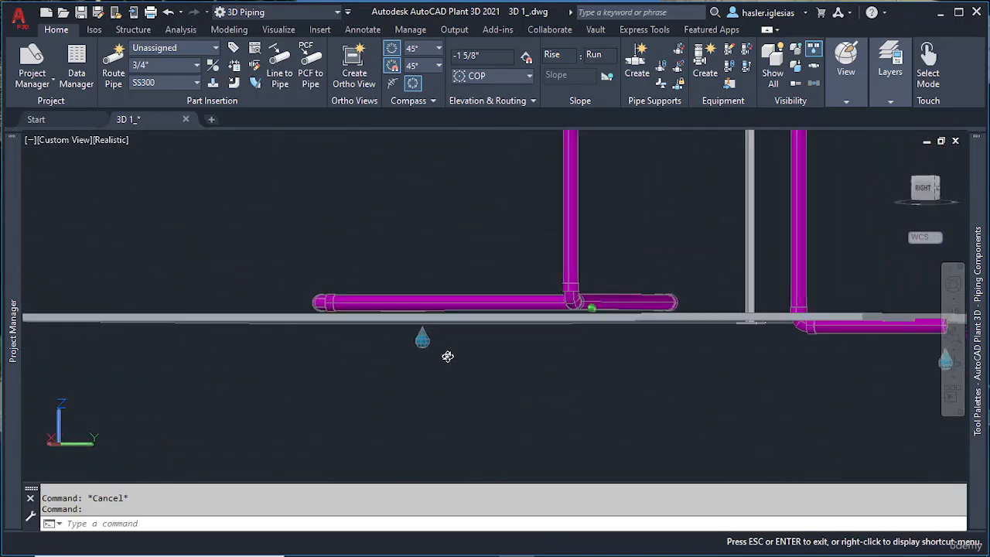
pyautogui.moveTo(857, 328); pyautogui.dragTo(691, 327, button='middle')
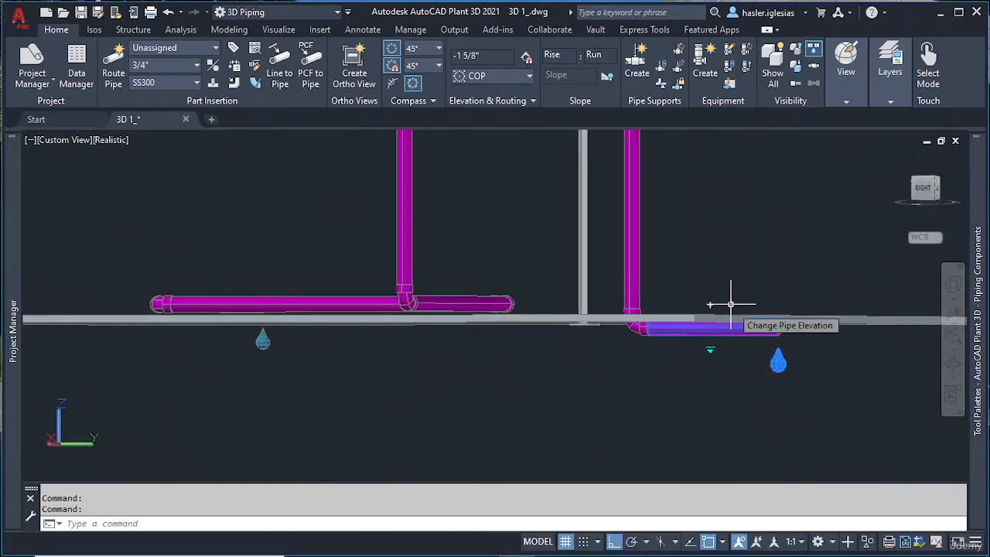
pyautogui.click(731, 304)
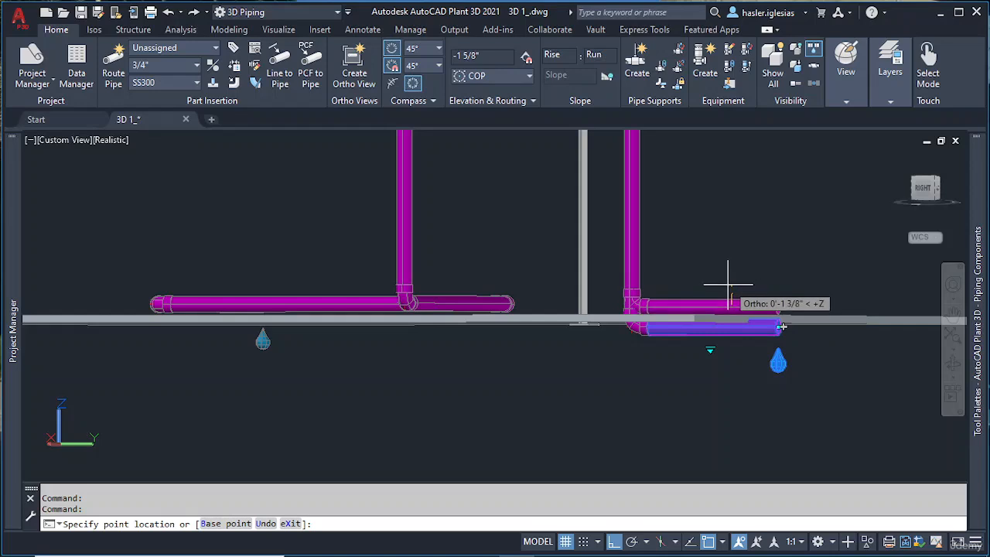
pyautogui.press('Escape')
# Shorten the stanchion from its base so that its base plate rests on the slab's top surface.
pyautogui.moveTo(611, 302)
pyautogui.keyDown('shift'); pyautogui.mouseDown(button='middle')
pyautogui.moveTo(607, 309)
pyautogui.moveTo(616, 306)
pyautogui.mouseUp(button='middle'); pyautogui.keyUp('shift')
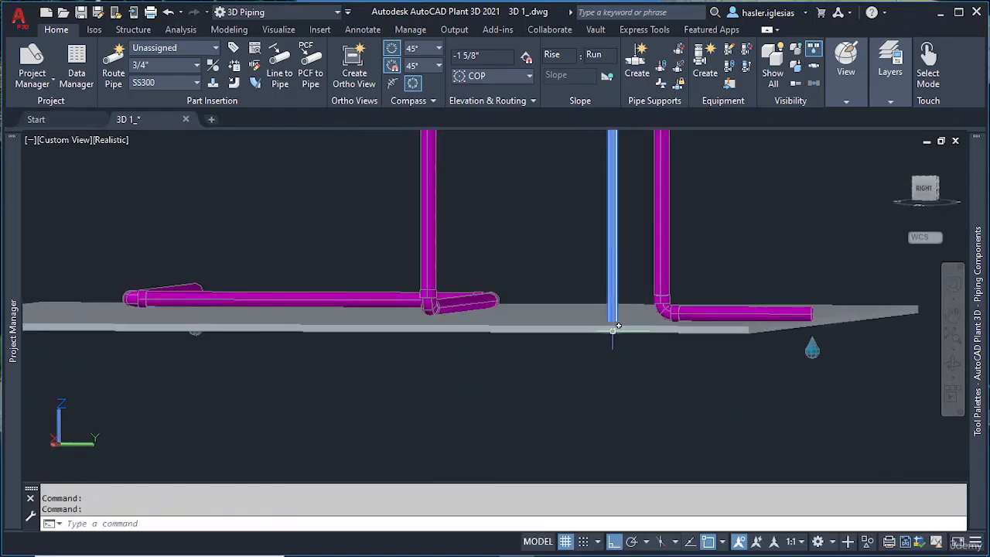
pyautogui.scroll(4, 613, 331)
pyautogui.keyDown('shift'); pyautogui.moveTo(613, 332); pyautogui.dragTo(613, 331, button='middle'); pyautogui.keyUp('shift')
pyautogui.click(610, 305)
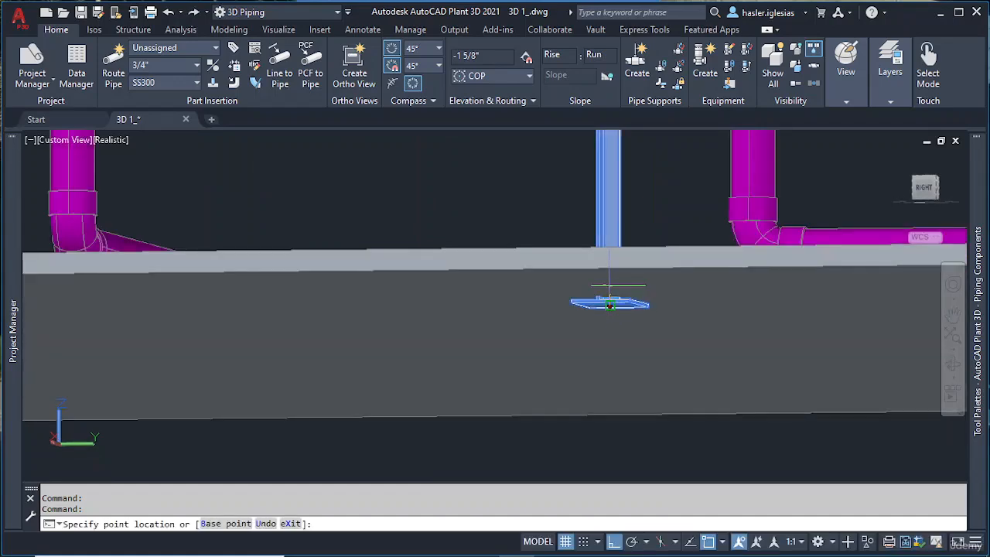
pyautogui.moveTo(610, 285)
pyautogui.keyDown('shift'); pyautogui.mouseDown(button='middle')
pyautogui.moveTo(610, 305)
pyautogui.moveTo(614, 289)
pyautogui.mouseUp(button='middle'); pyautogui.keyUp('shift')
pyautogui.scroll(4, 617, 289)
pyautogui.scroll(-4, 618, 289)
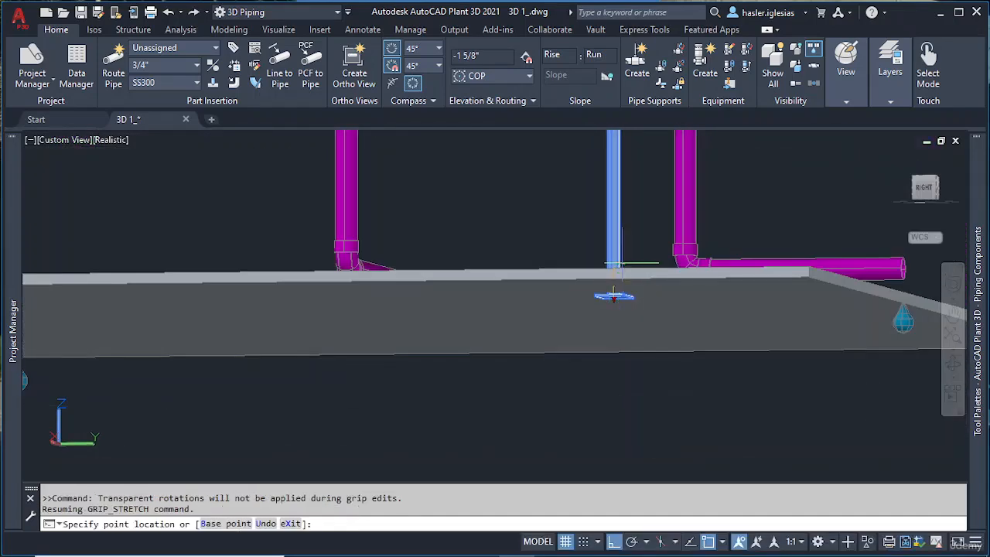
pyautogui.click(612, 267)
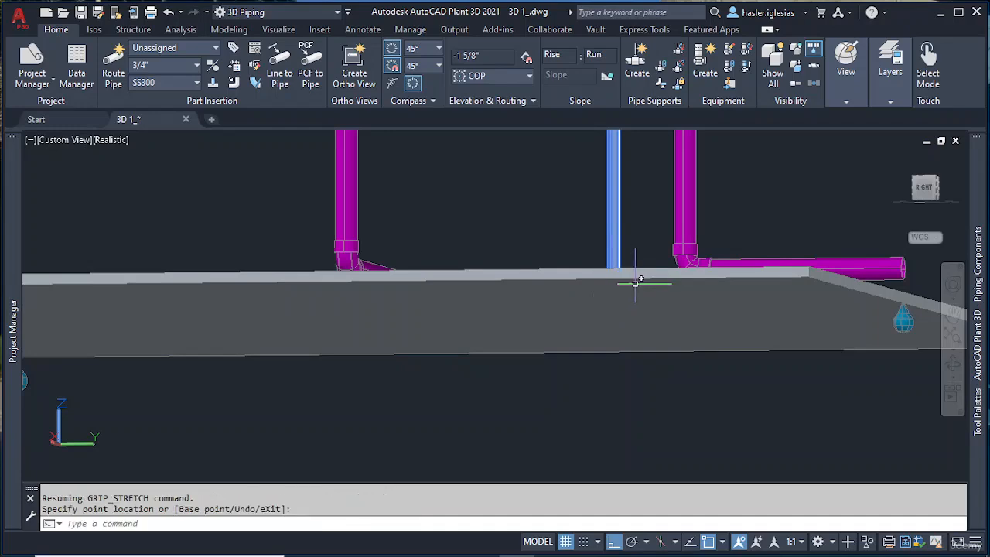
pyautogui.keyDown('shift'); pyautogui.moveTo(612, 268); pyautogui.dragTo(615, 282, button='middle'); pyautogui.keyUp('shift')
pyautogui.scroll(-3, 629, 282)
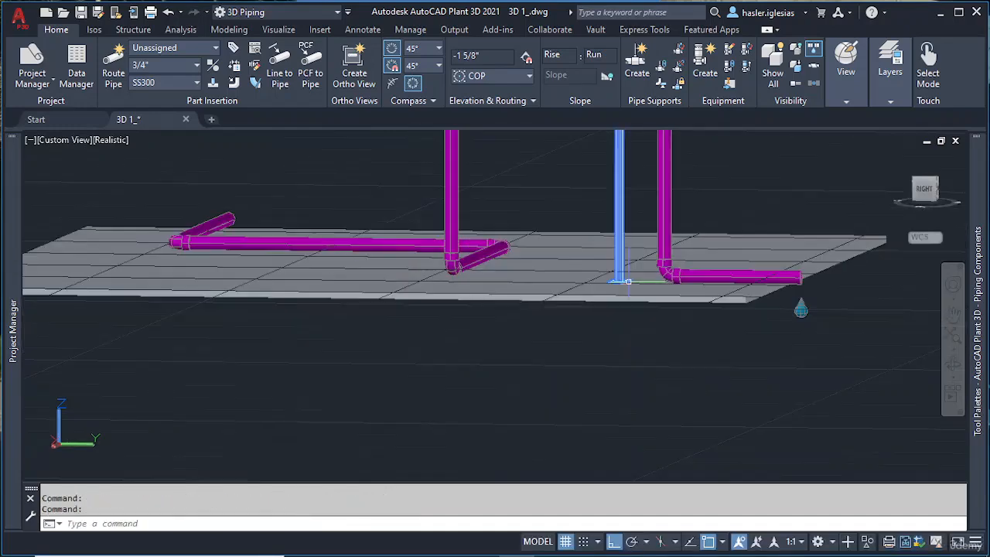
pyautogui.press('Escape')
pyautogui.scroll(-2, 658, 294)
pyautogui.scroll(6, 619, 294)
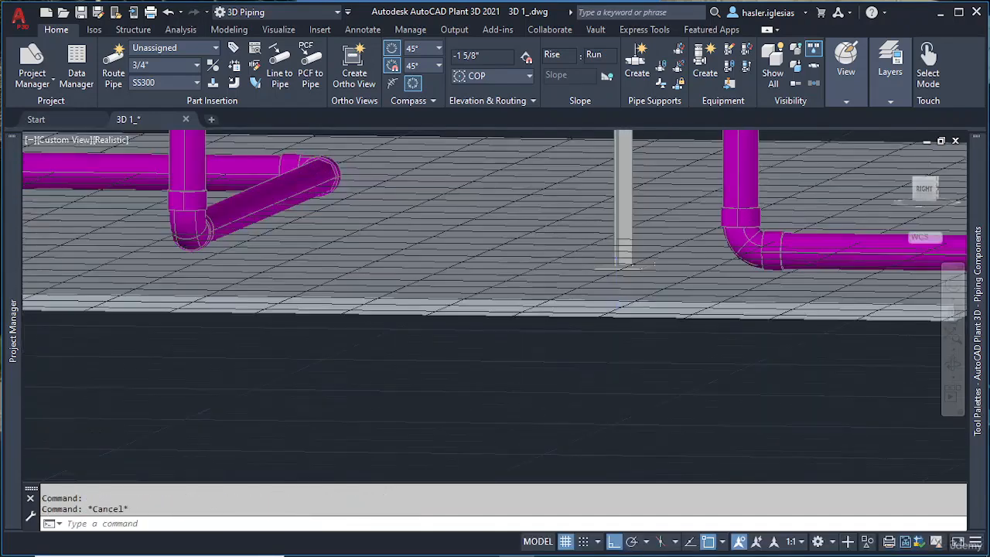
pyautogui.scroll(-5, 623, 294)
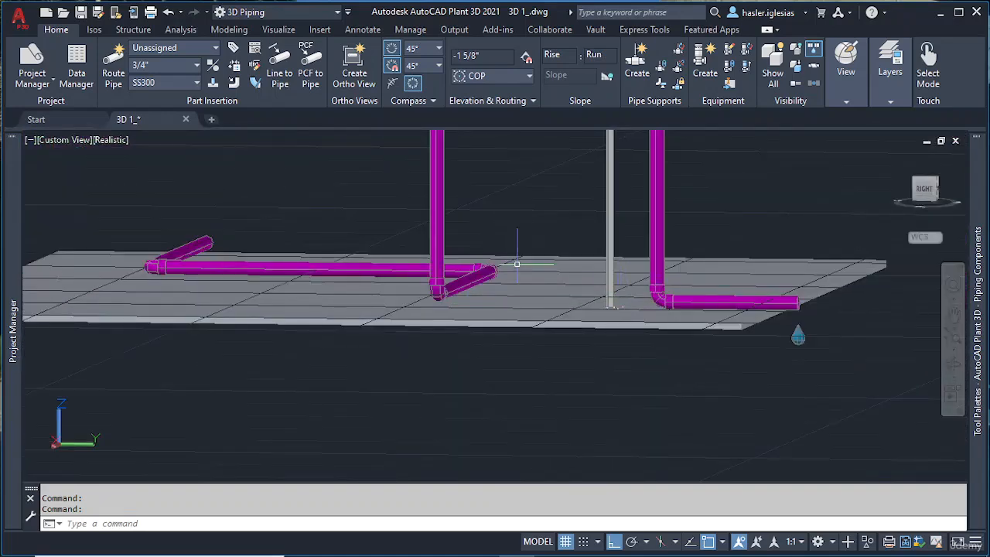
pyautogui.scroll(-2, 519, 264)
pyautogui.moveTo(518, 267); pyautogui.dragTo(521, 325, button='middle')
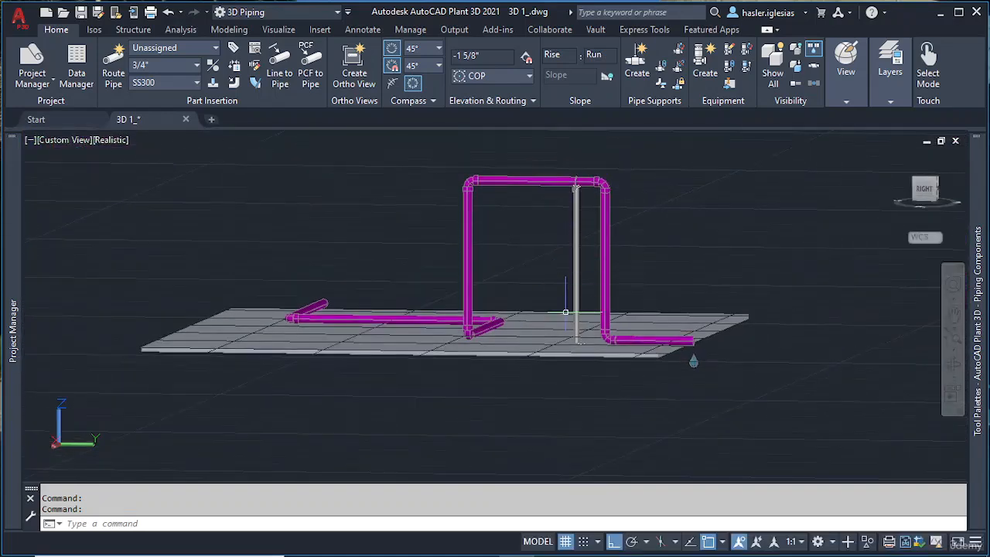
pyautogui.keyDown('shift'); pyautogui.moveTo(491, 282); pyautogui.dragTo(582, 322, button='middle'); pyautogui.keyUp('shift')
pyautogui.write('p')
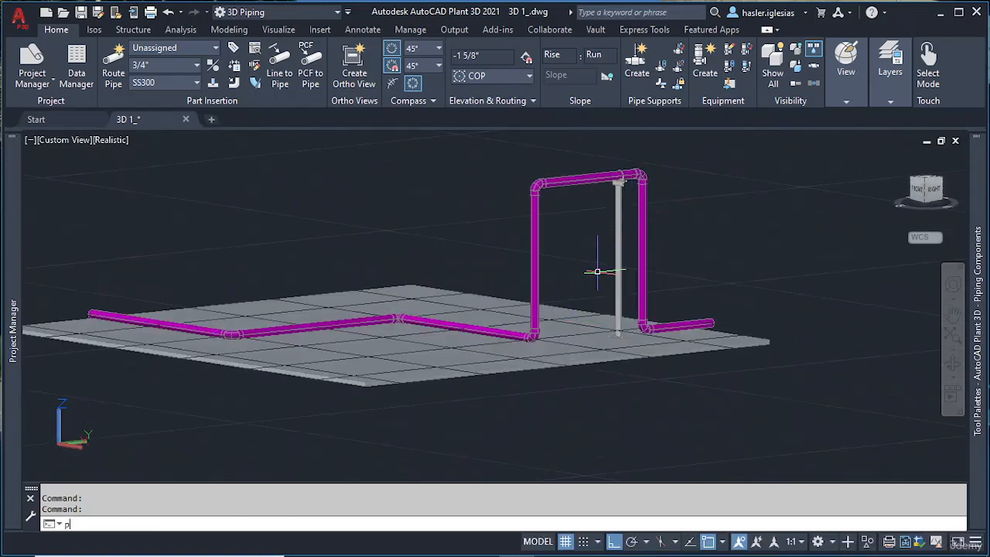
pyautogui.write('oly')
pyautogui.press('Return')
pyautogui.click(365, 383)
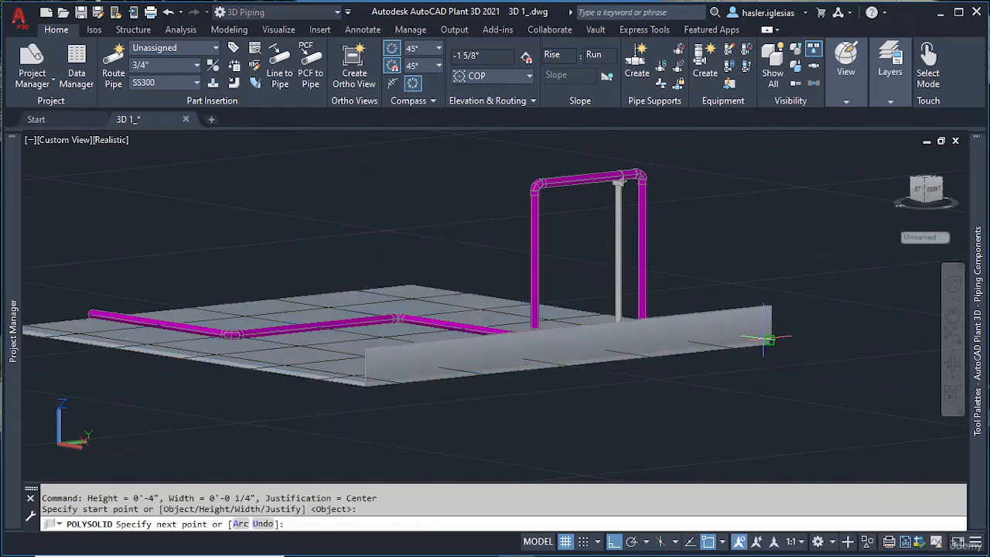
pyautogui.click(762, 341)
pyautogui.press('Return')
pyautogui.keyDown('shift'); pyautogui.moveTo(497, 280); pyautogui.dragTo(583, 372, button='middle'); pyautogui.keyUp('shift')
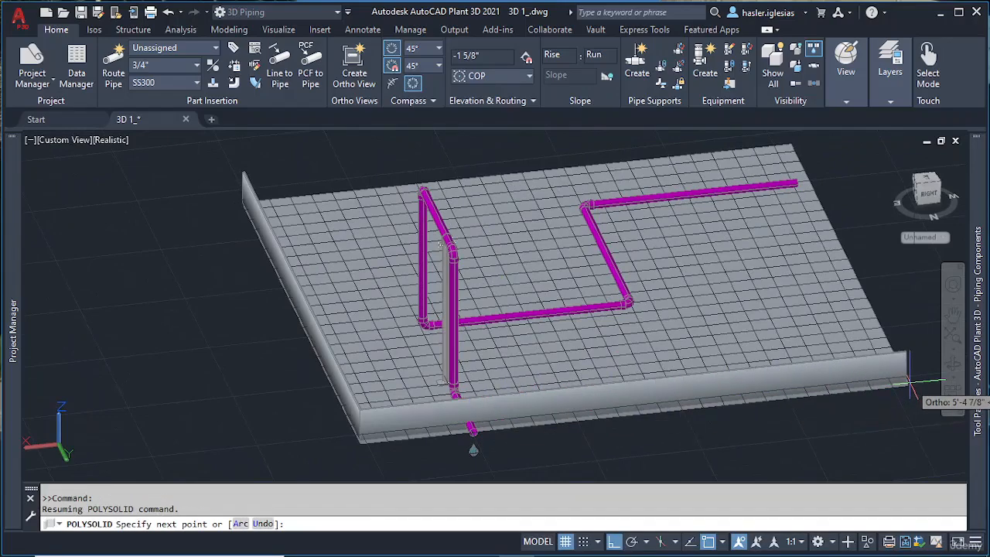
pyautogui.keyDown('shift'); pyautogui.moveTo(910, 389); pyautogui.dragTo(484, 262, button='middle'); pyautogui.keyUp('shift')
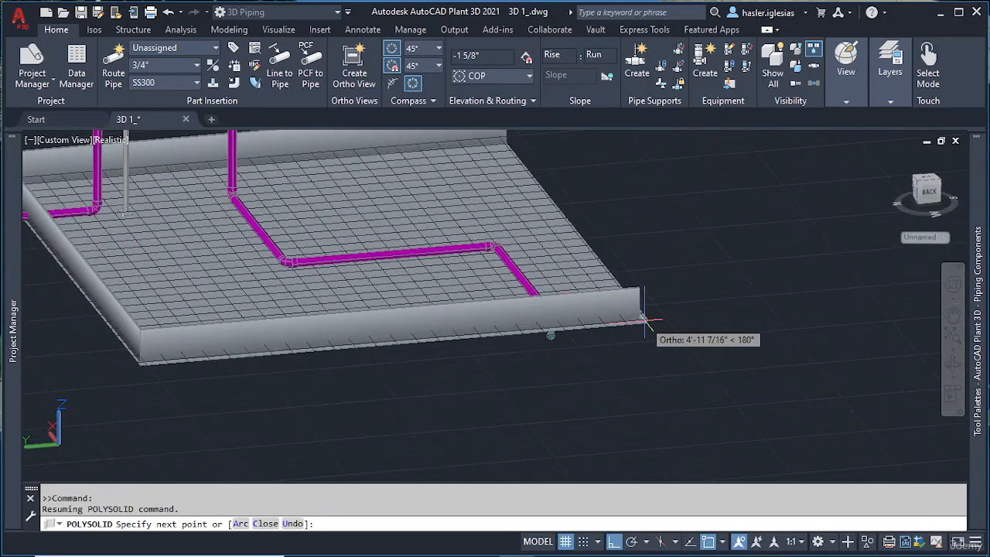
pyautogui.scroll(4, 648, 319)
pyautogui.keyDown('shift'); pyautogui.moveTo(641, 329); pyautogui.dragTo(597, 346, button='middle'); pyautogui.keyUp('shift')
pyautogui.click(699, 331)
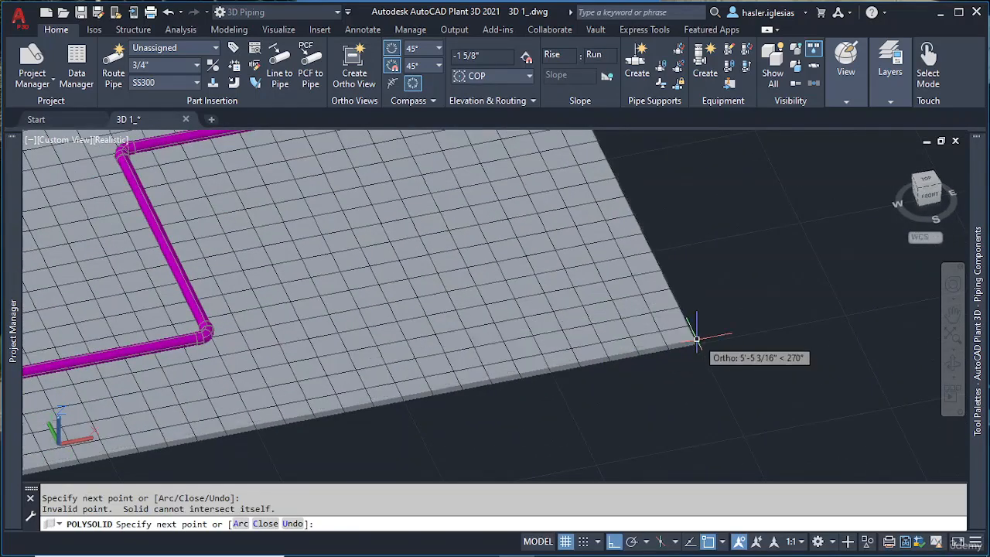
pyautogui.press('Escape')
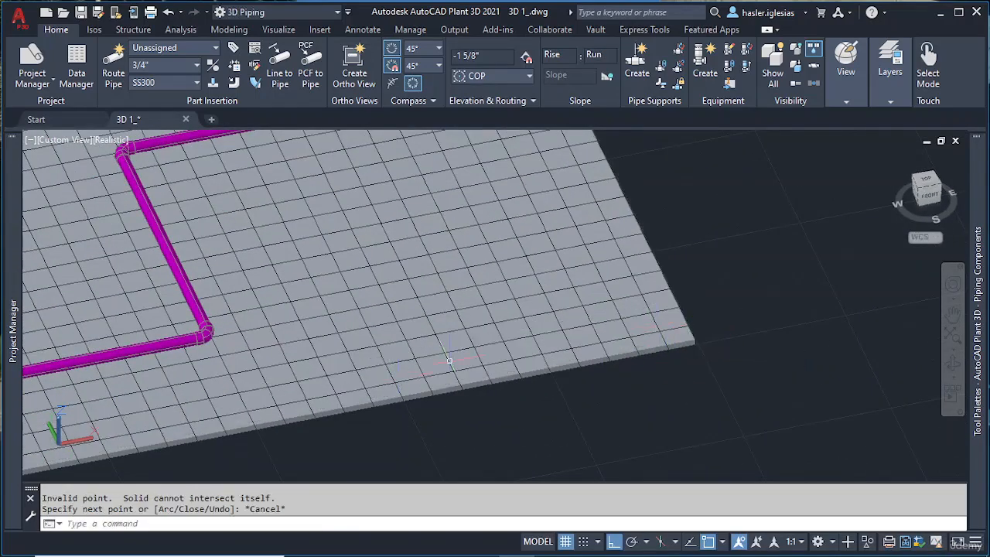
# Start a POLYSOLID wall, 4" high and 1/4" wide, at the slab's front east corner and run it along the east and back edges.
pyautogui.press('Return')
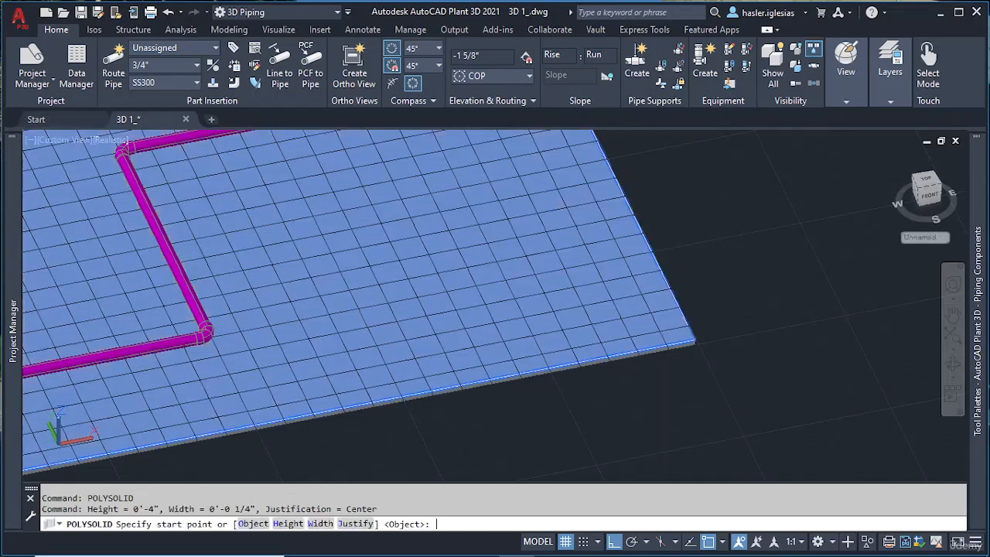
pyautogui.click(694, 339)
pyautogui.keyDown('shift'); pyautogui.moveTo(656, 230); pyautogui.dragTo(518, 282, button='middle'); pyautogui.keyUp('shift')
pyautogui.click(514, 275)
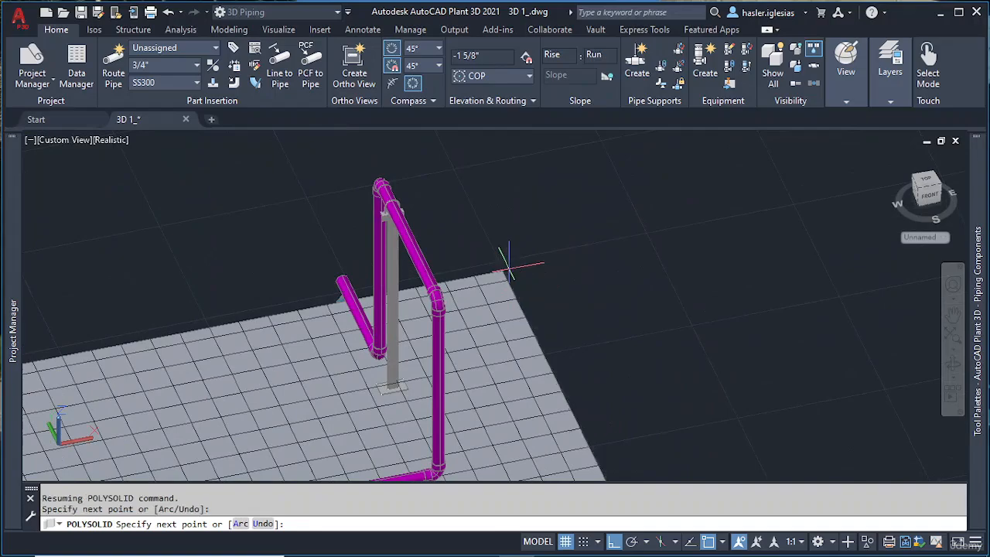
pyautogui.click(241, 317)
pyautogui.press('Return')
pyautogui.moveTo(242, 317); pyautogui.dragTo(702, 221, button='middle')
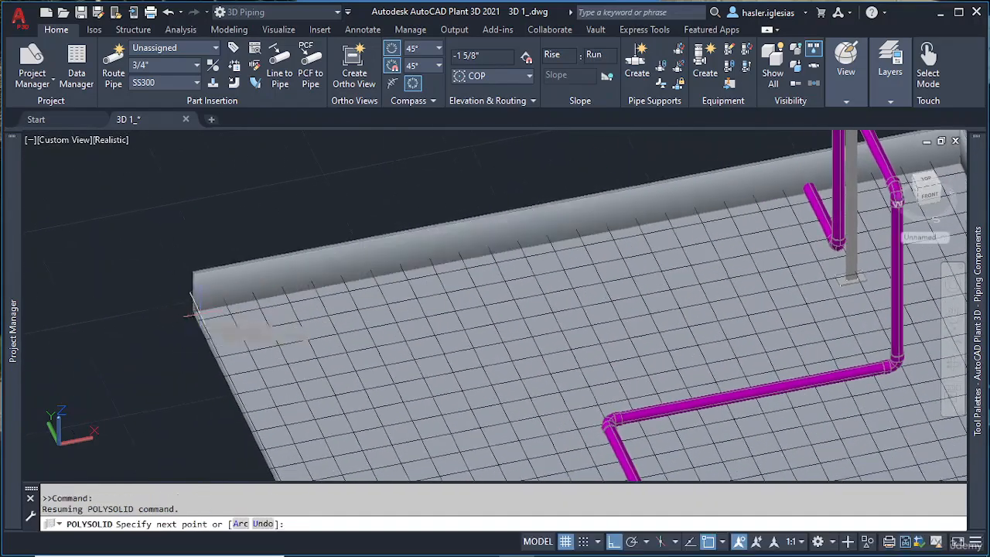
# Continue the polysolid wall along the slab's west and front edges and close it into a full perimeter.
pyautogui.moveTo(239, 333); pyautogui.dragTo(209, 159, button='middle')
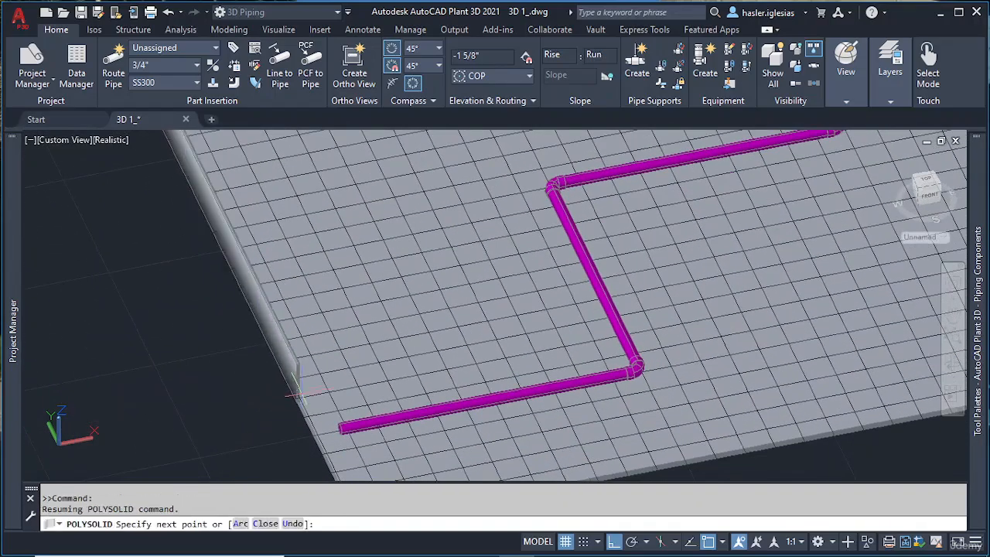
pyautogui.moveTo(297, 396); pyautogui.dragTo(228, 206, button='middle')
pyautogui.click(287, 331)
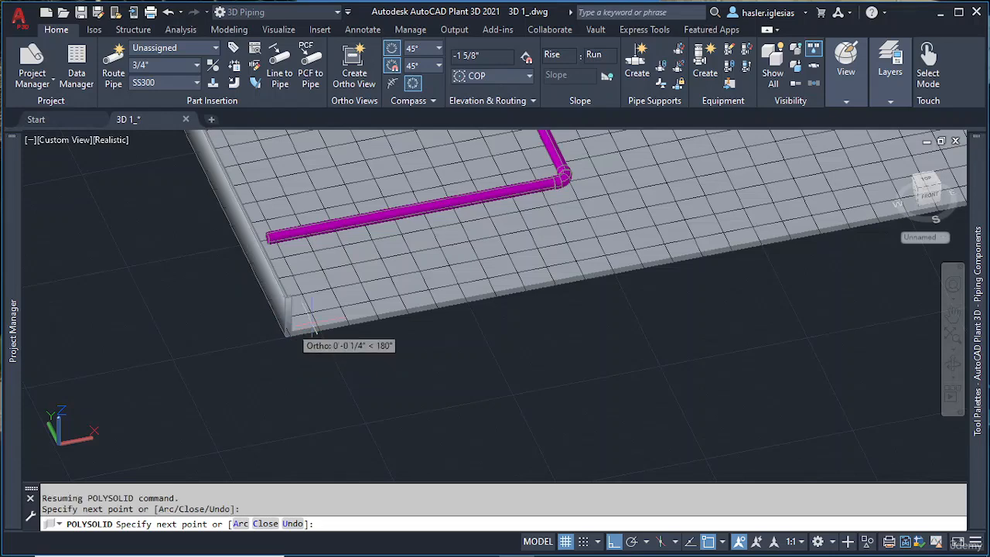
pyautogui.moveTo(565, 246); pyautogui.dragTo(219, 369, button='middle')
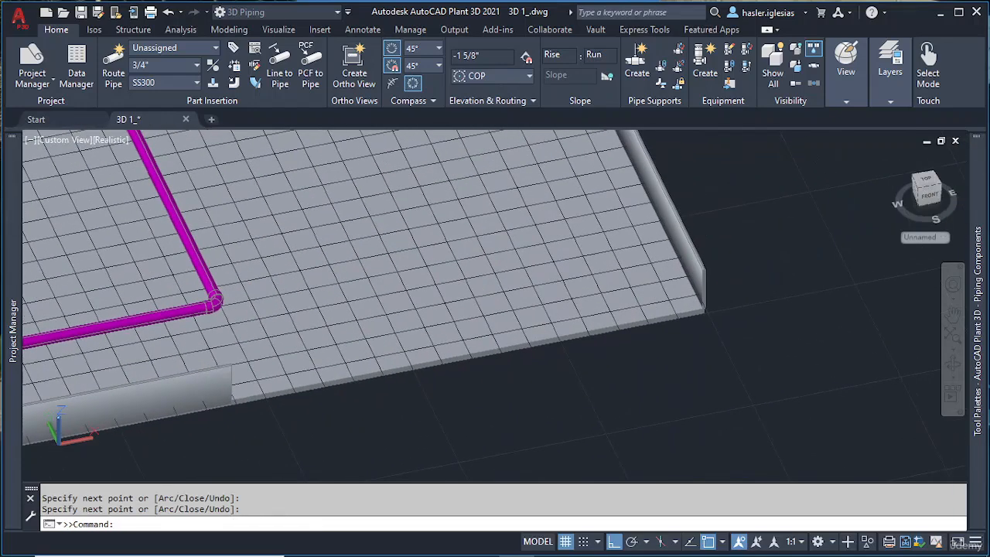
pyautogui.click(703, 299)
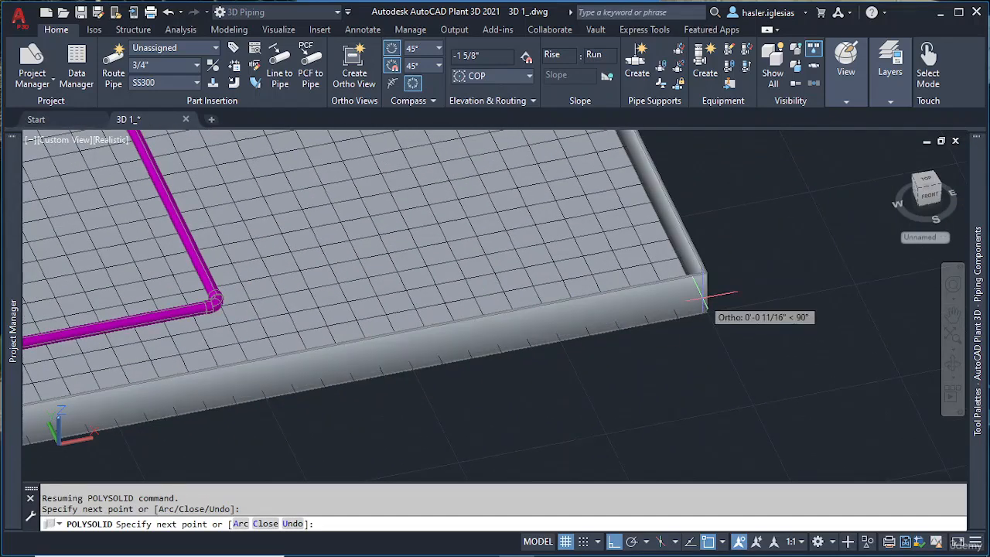
pyautogui.click(266, 524)
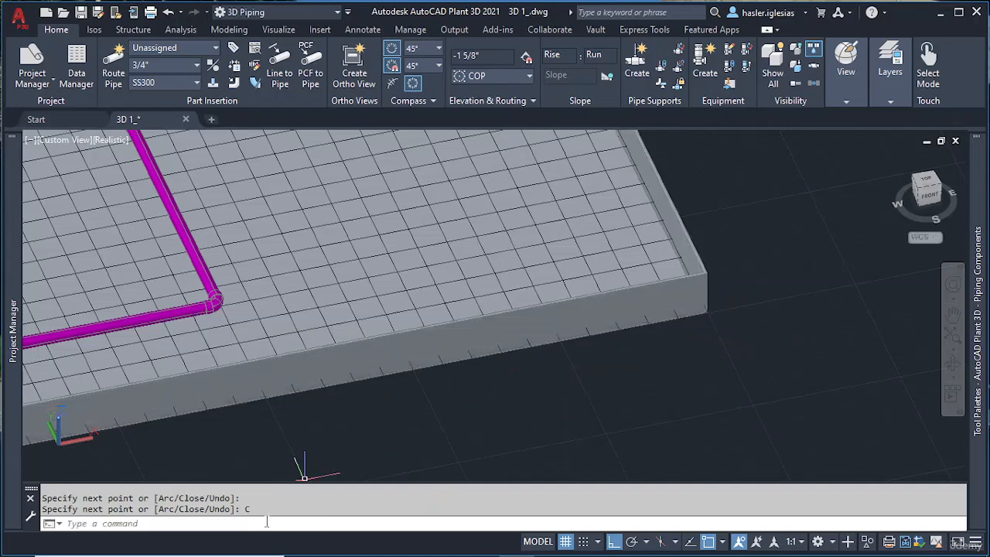
pyautogui.scroll(-7, 575, 287)
pyautogui.keyDown('shift'); pyautogui.moveTo(551, 288); pyautogui.dragTo(557, 333, button='middle'); pyautogui.keyUp('shift')
pyautogui.scroll(4, 568, 218)
pyautogui.scroll(3, 441, 222)
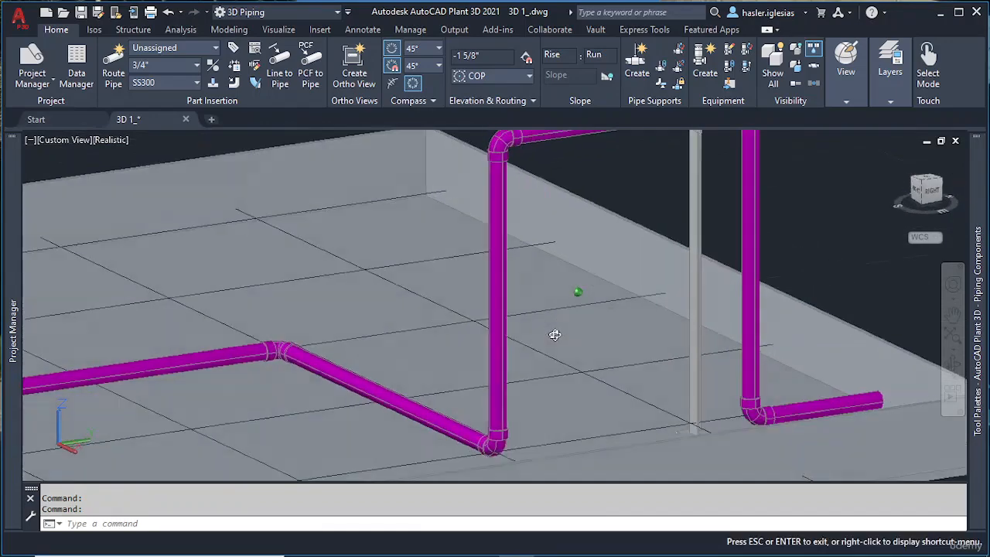
pyautogui.scroll(-5, 557, 333)
pyautogui.keyDown('shift'); pyautogui.moveTo(510, 356); pyautogui.dragTo(457, 362, button='middle'); pyautogui.keyUp('shift')
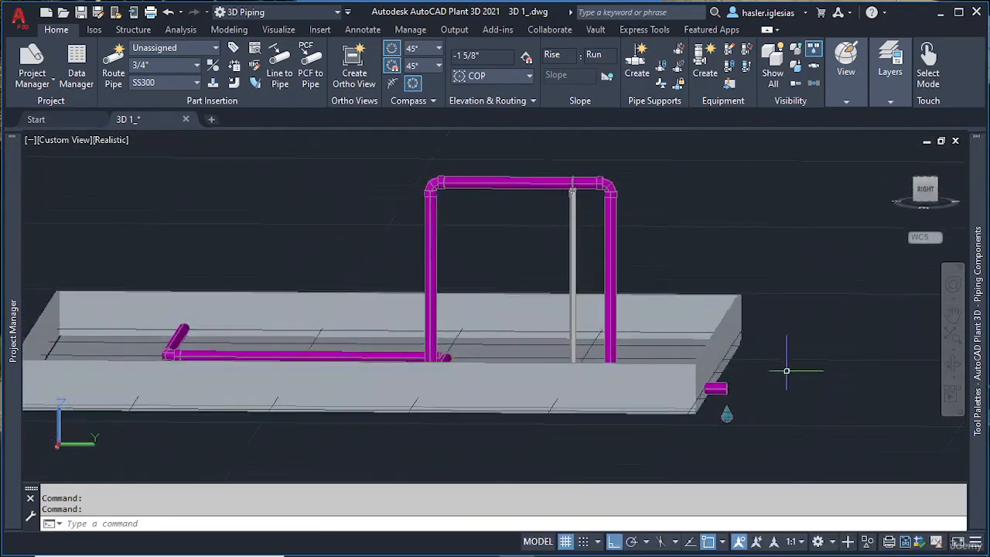
# Inspect the disconnected port marker at the open end of the short horizontal pipe beyond the slab wall.
pyautogui.scroll(5, 710, 397)
pyautogui.moveTo(699, 398); pyautogui.dragTo(668, 289, button='middle')
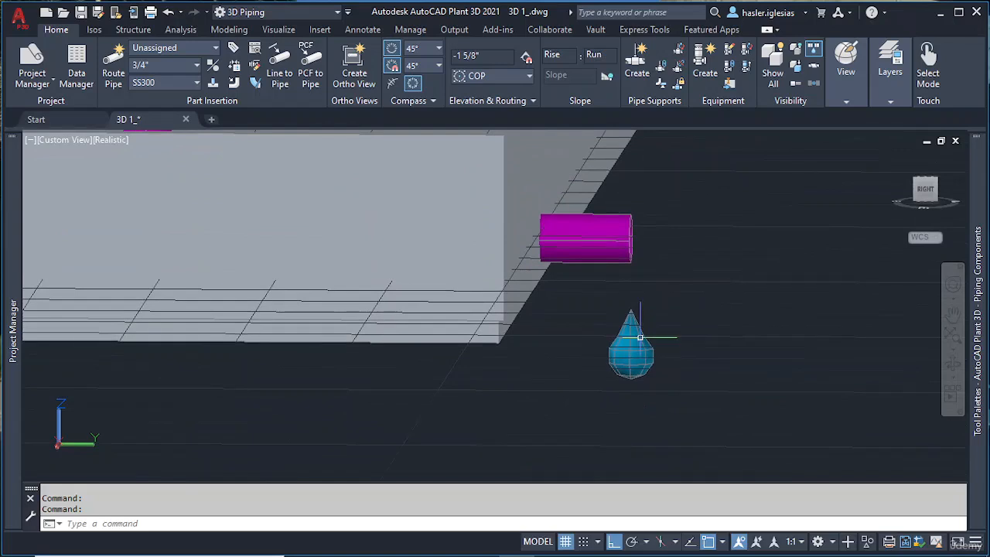
pyautogui.scroll(2, 659, 337)
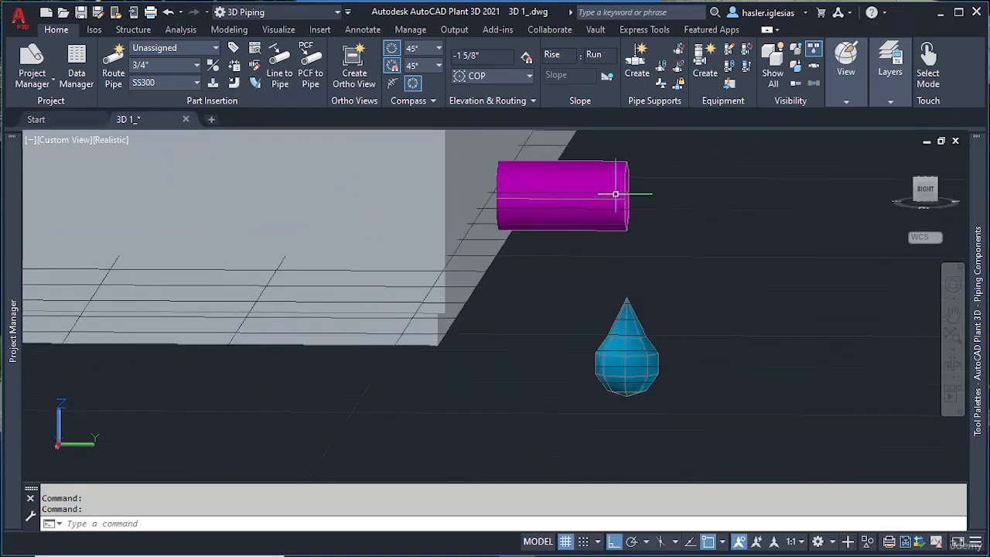
pyautogui.click(590, 178)
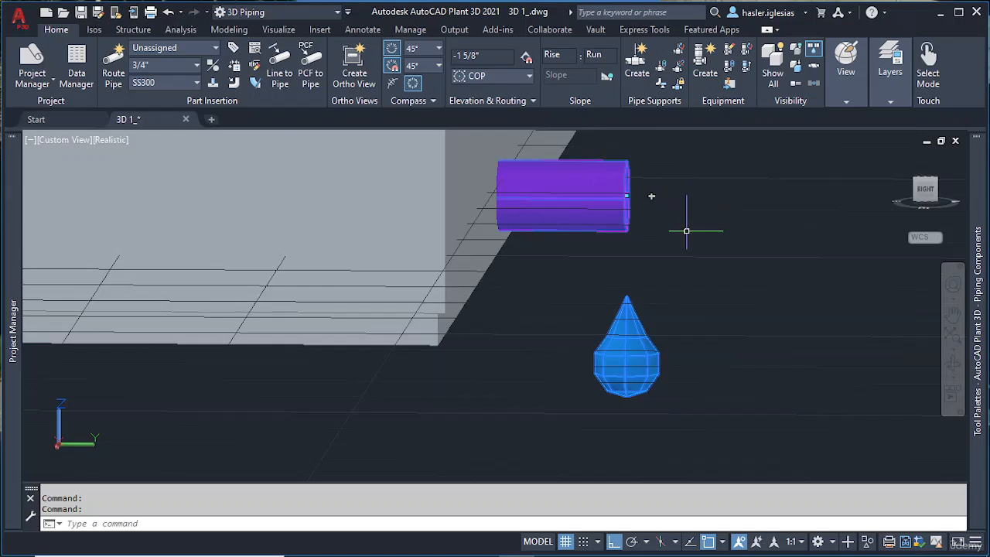
pyautogui.press('Escape')
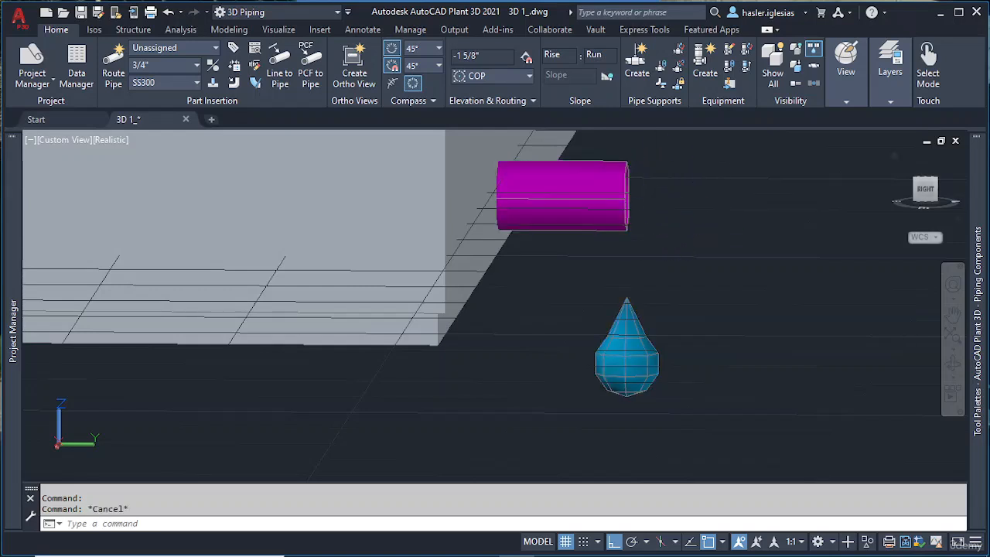
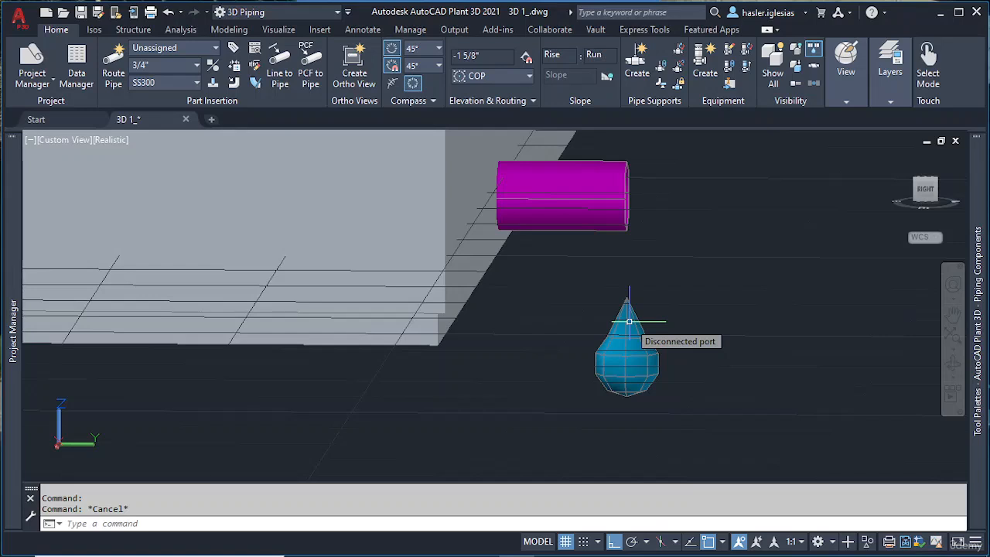
pyautogui.scroll(-3, 629, 321)
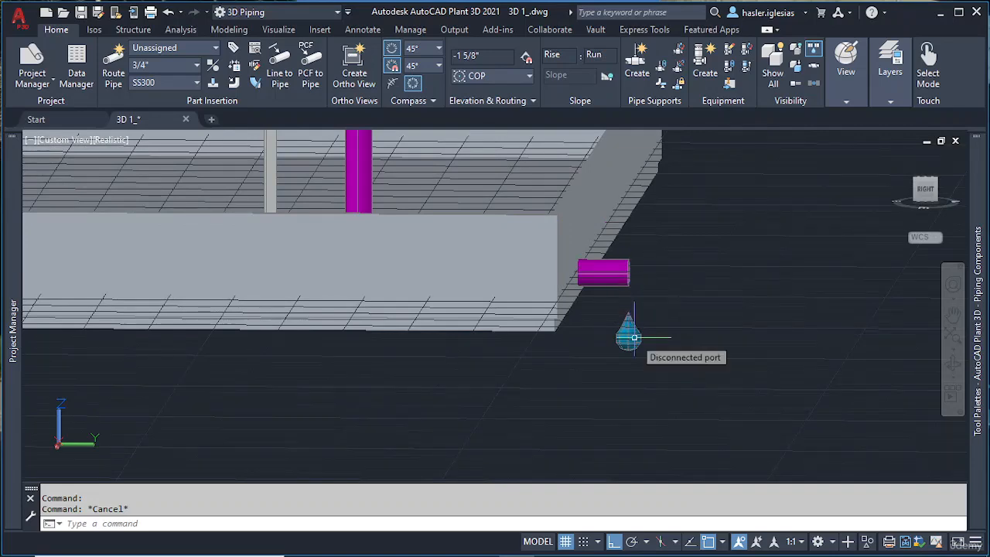
# Review the available toolsets for isometrics, structural parts, center-of-gravity analysis and 3D modeling.
pyautogui.scroll(-5, 453, 276)
pyautogui.keyDown('shift'); pyautogui.moveTo(453, 277); pyautogui.dragTo(466, 328, button='middle'); pyautogui.keyUp('shift')
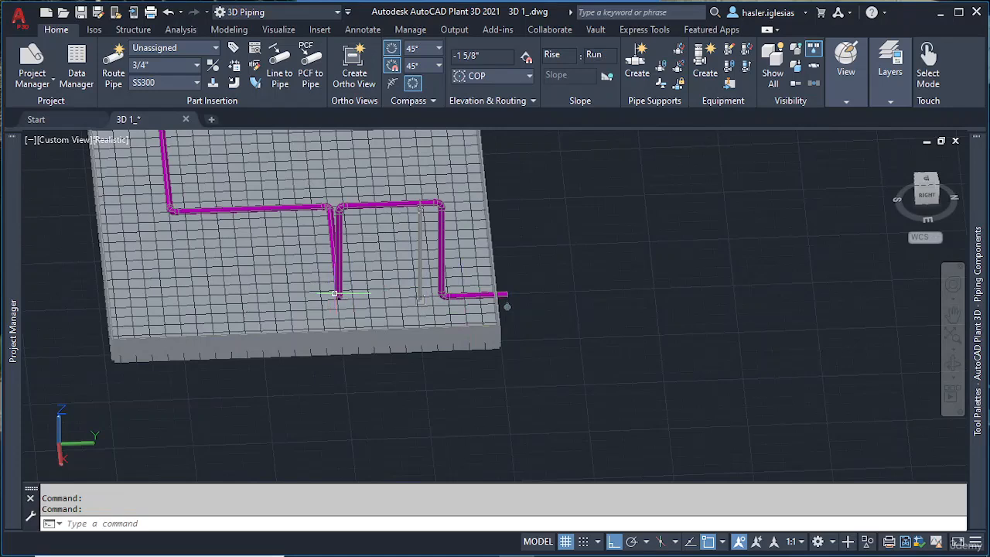
pyautogui.keyDown('shift'); pyautogui.moveTo(338, 298); pyautogui.dragTo(392, 272, button='middle'); pyautogui.keyUp('shift')
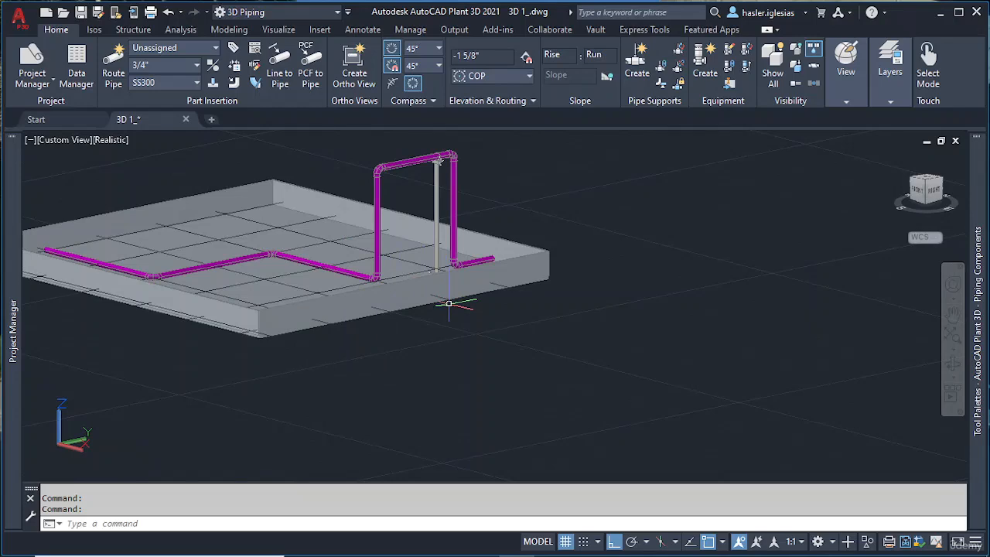
pyautogui.scroll(6, 469, 232)
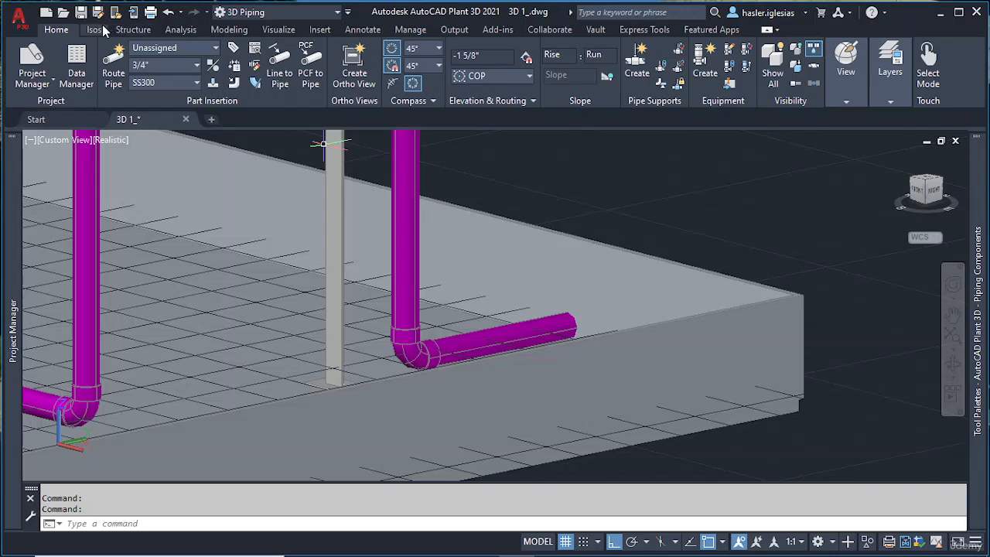
pyautogui.click(94, 30)
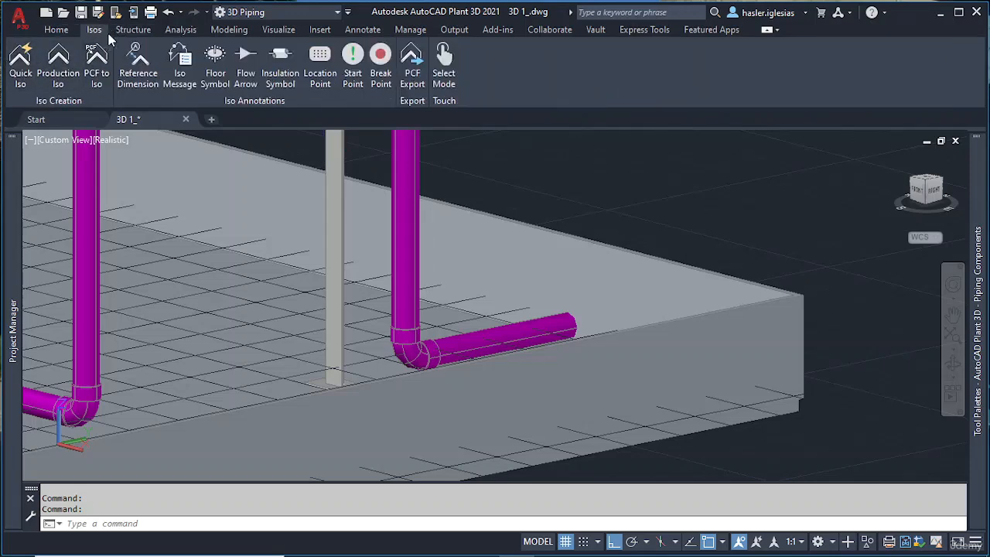
pyautogui.click(129, 31)
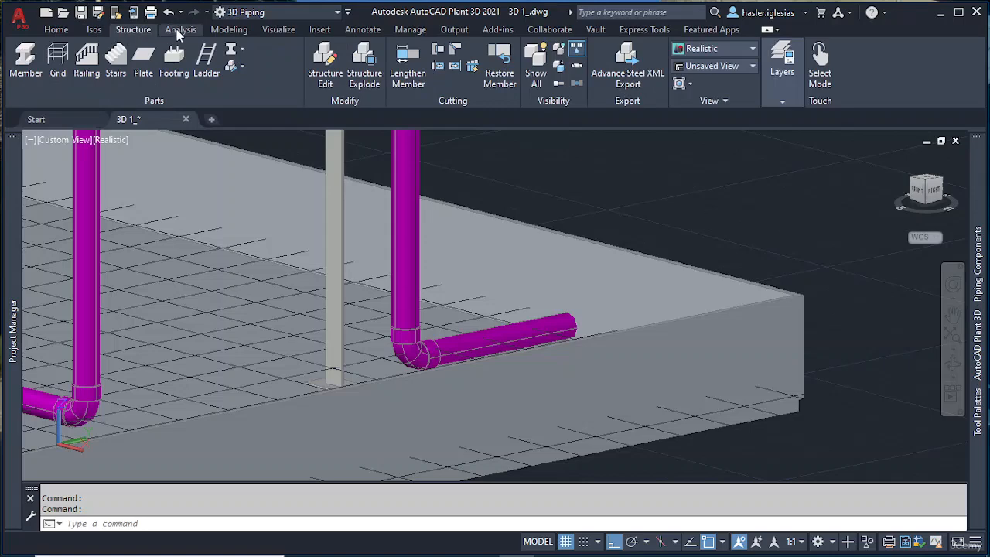
pyautogui.scroll(-4, 416, 213)
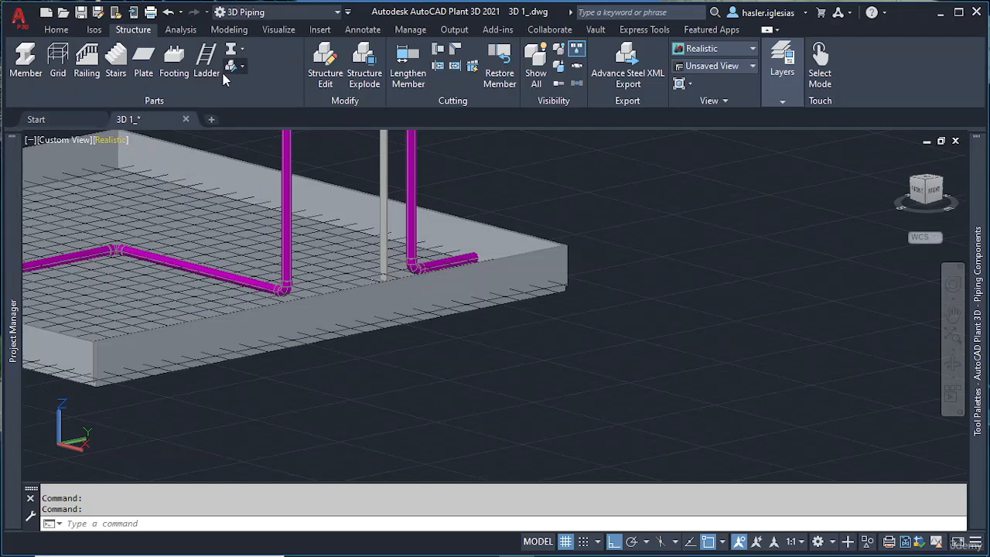
pyautogui.click(176, 35)
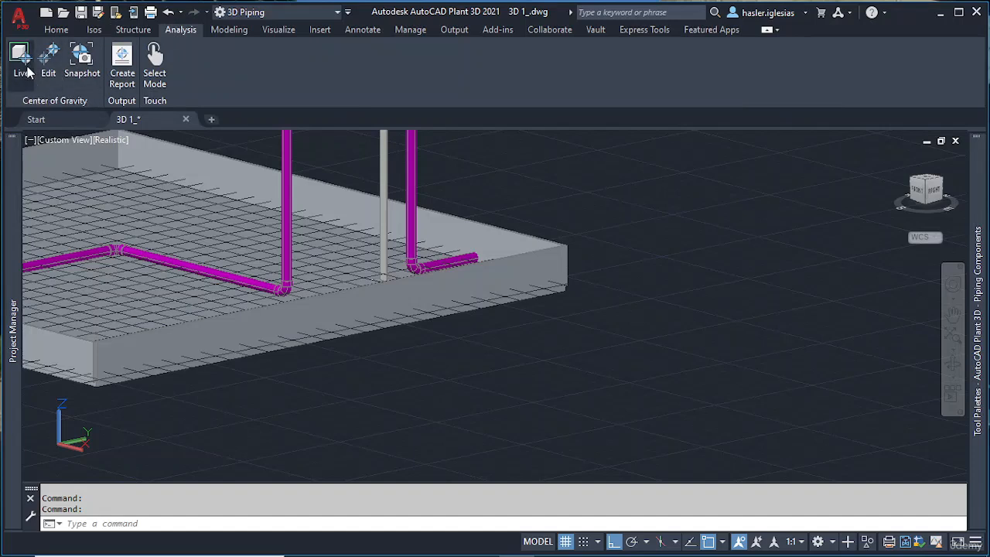
pyautogui.click(237, 32)
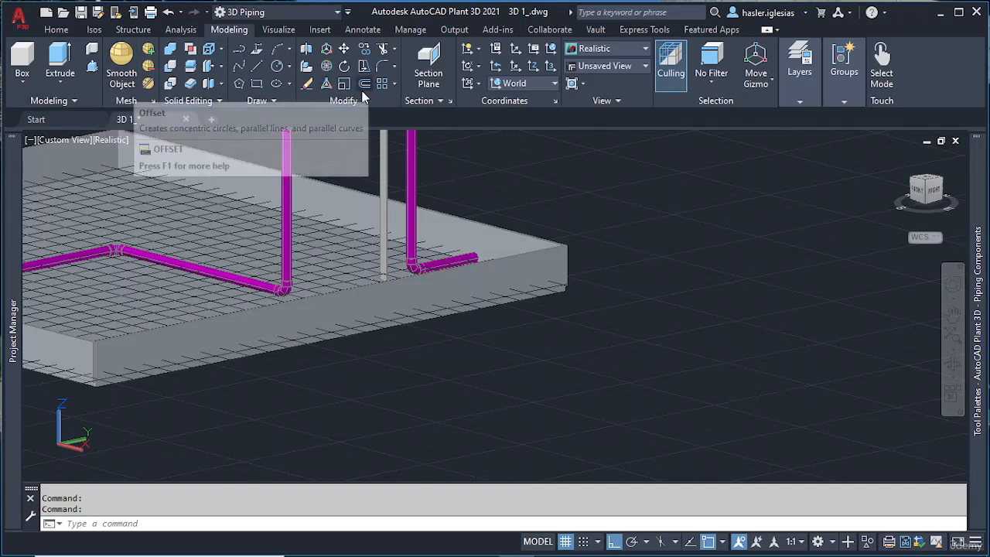
# Display the model in the preset Top view and inspect the pipe route across the whole slab.
pyautogui.click(266, 32)
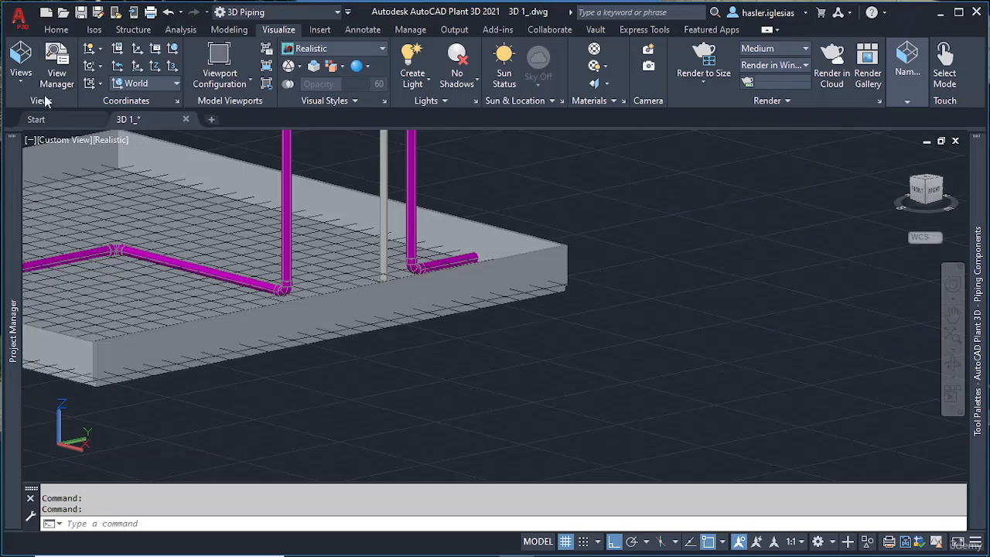
pyautogui.click(24, 79)
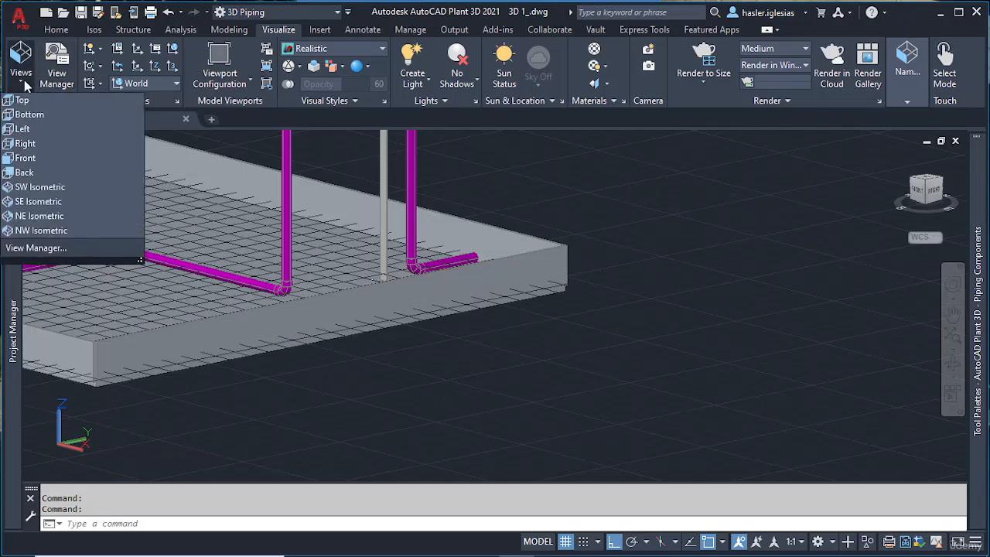
pyautogui.click(23, 99)
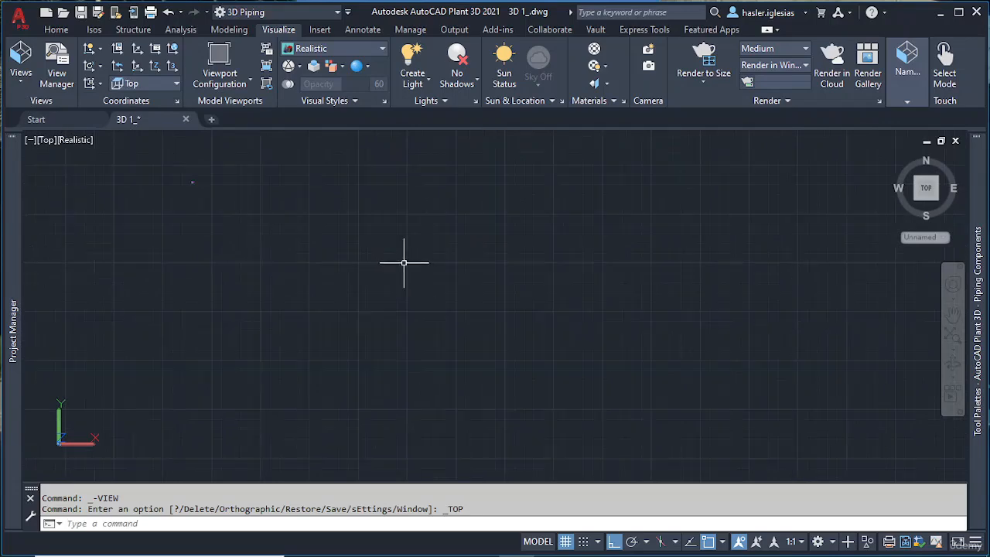
pyautogui.scroll(-1, 378, 268)
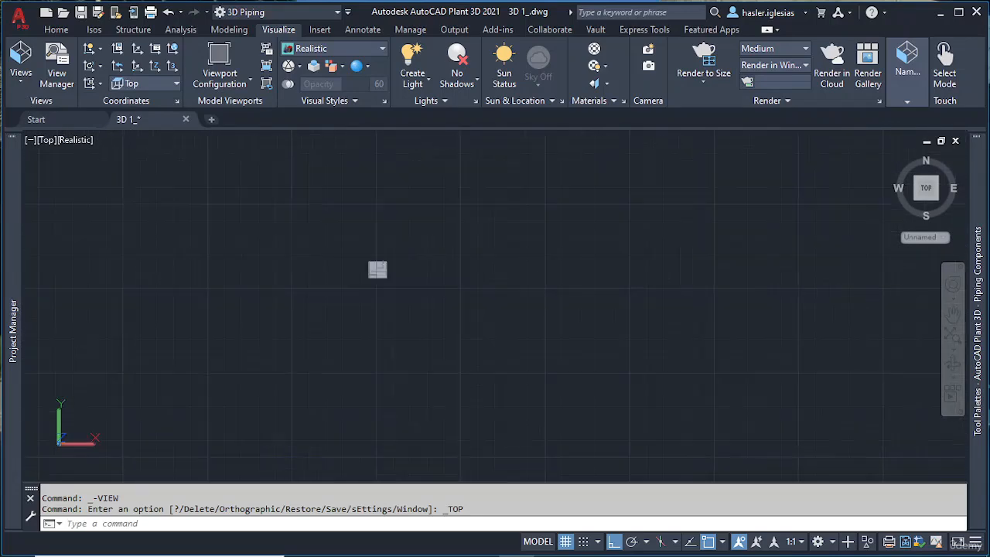
pyautogui.scroll(8, 378, 268)
pyautogui.moveTo(365, 245); pyautogui.dragTo(420, 323, button='middle')
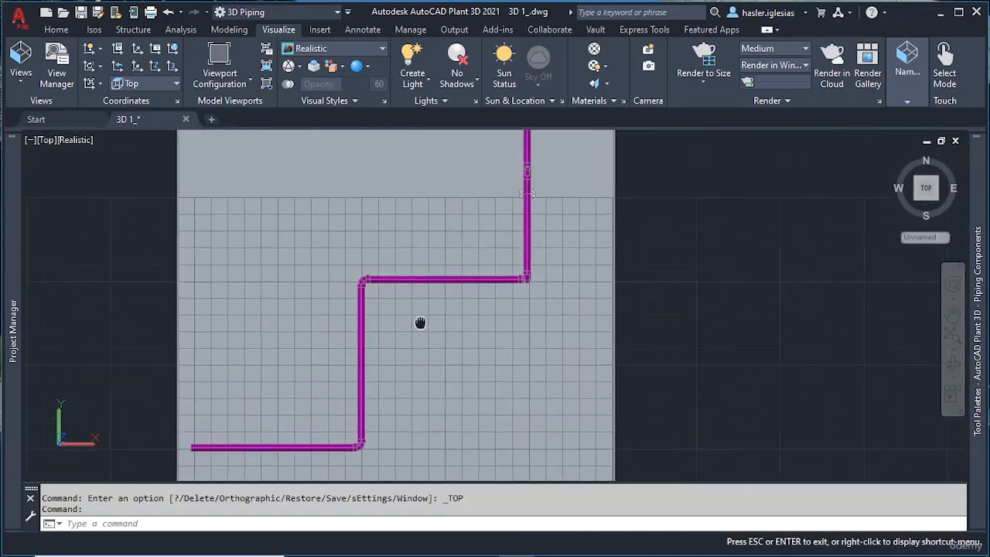
pyautogui.scroll(-3, 420, 323)
# Display the model in the preset Left view and inspect the pipe loop, stanchion and full slab side-on.
pyautogui.click(21, 71)
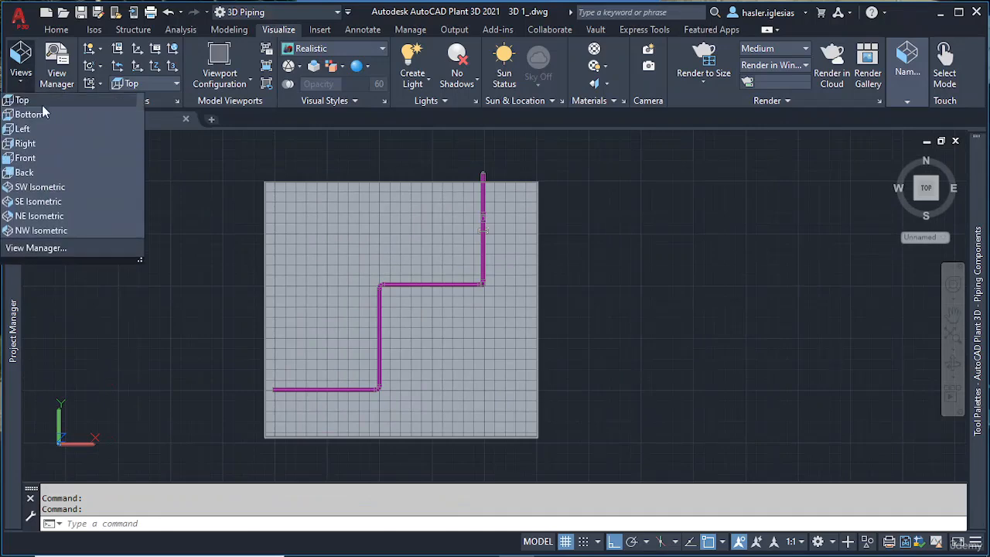
pyautogui.click(53, 127)
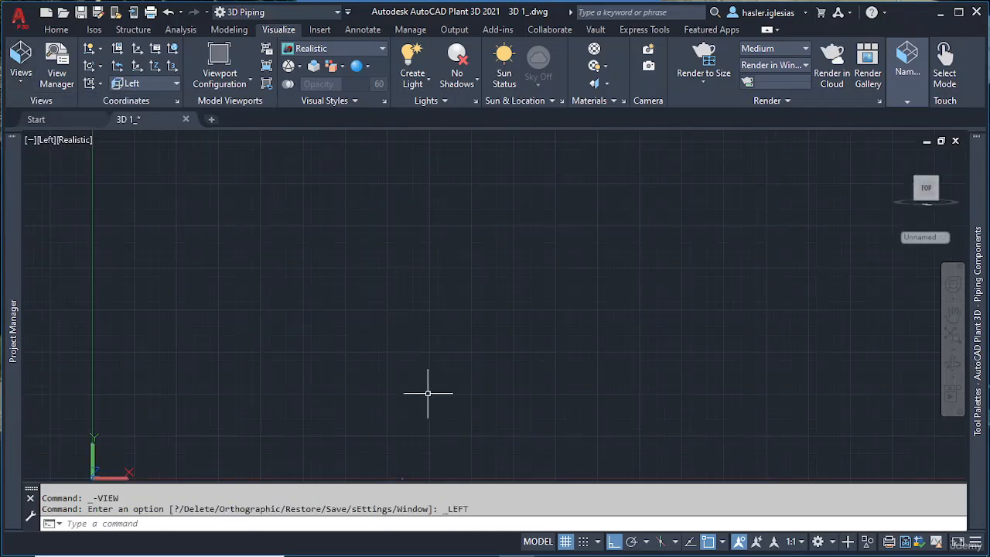
pyautogui.keyDown('shift'); pyautogui.moveTo(428, 393); pyautogui.dragTo(398, 389, button='middle'); pyautogui.keyUp('shift')
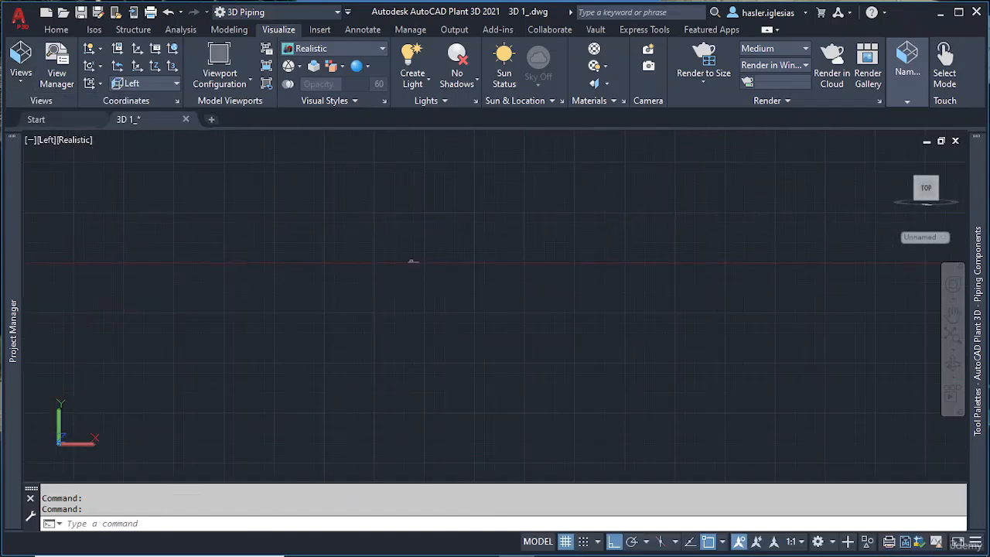
pyautogui.scroll(10, 410, 272)
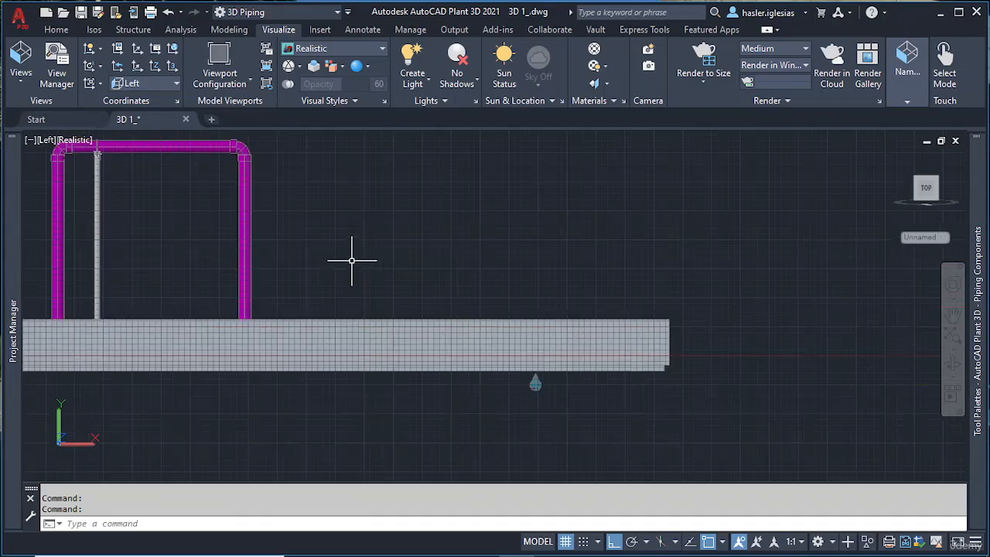
pyautogui.moveTo(351, 260); pyautogui.dragTo(506, 276, button='middle')
pyautogui.scroll(-3, 508, 274)
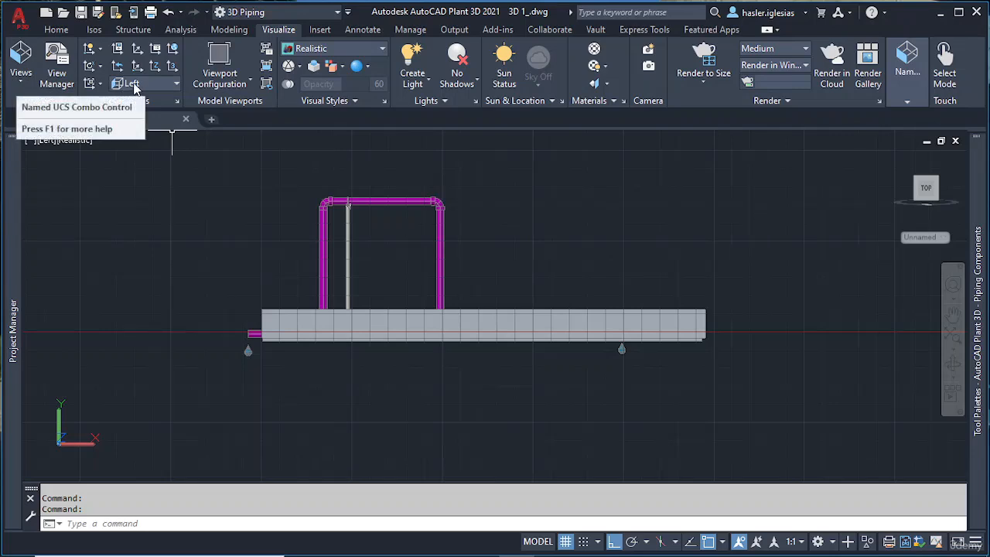
# Set the coordinate system display to Show UCS Icon instead of showing it at the origin.
pyautogui.click(94, 50)
pyautogui.click(92, 47)
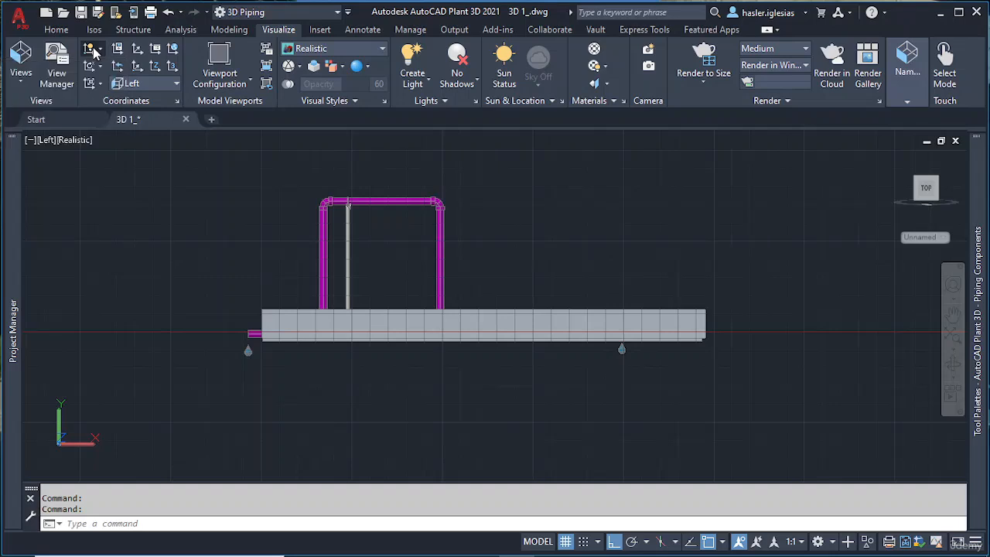
pyautogui.click(96, 52)
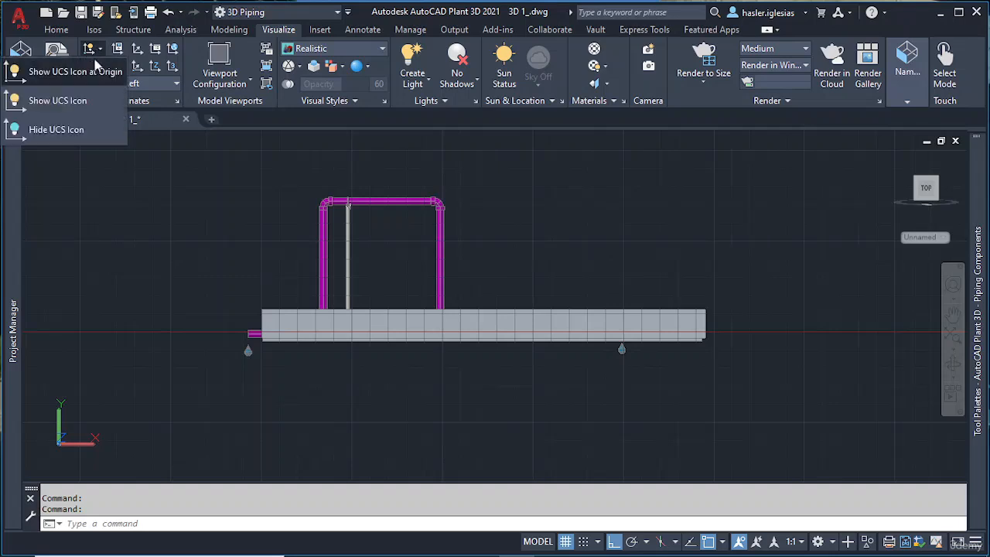
pyautogui.click(66, 109)
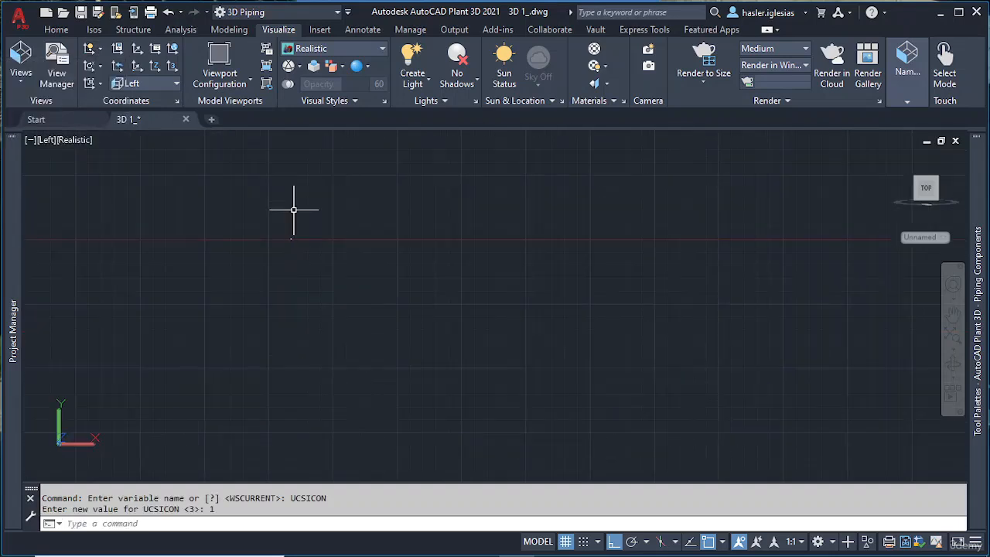
# View the pipe run and its slab from the NE Isometric direction.
pyautogui.moveTo(294, 209); pyautogui.dragTo(361, 355, button='middle')
pyautogui.scroll(3, 369, 266)
pyautogui.click(21, 62)
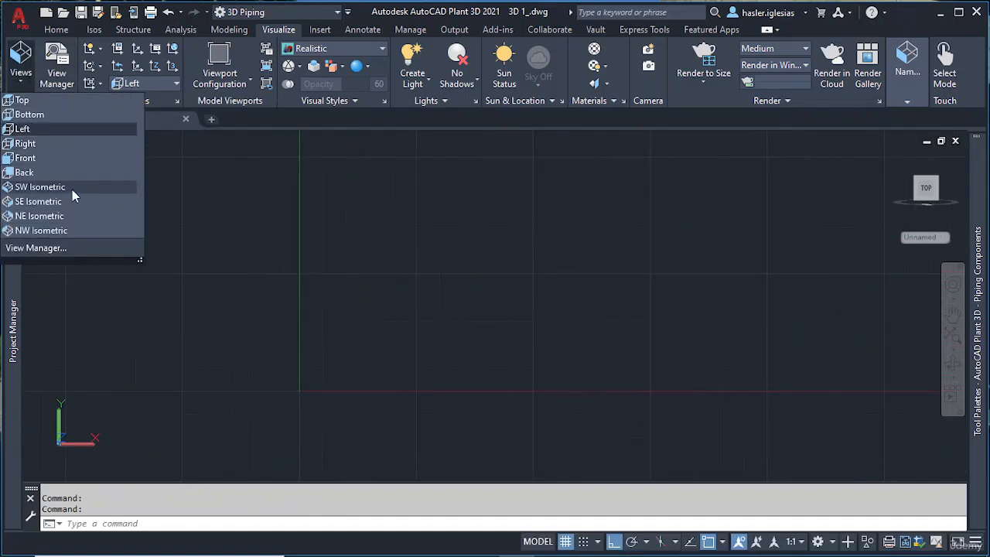
pyautogui.click(58, 216)
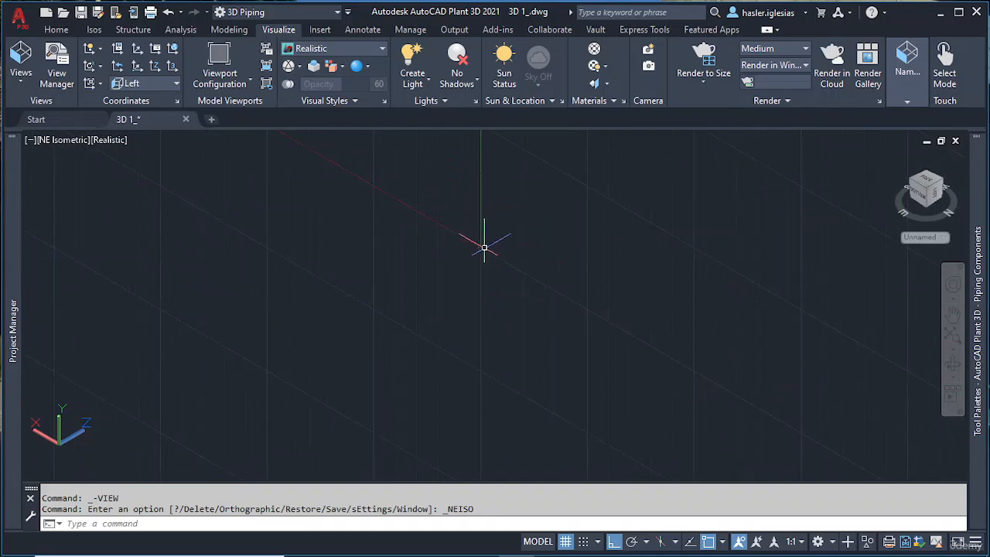
pyautogui.moveTo(425, 203); pyautogui.dragTo(412, 324, button='middle')
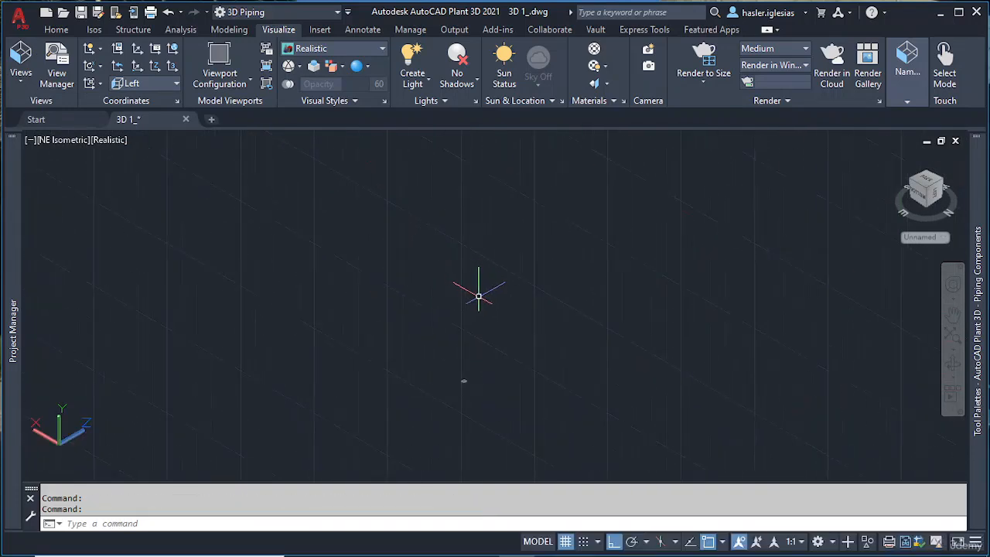
pyautogui.moveTo(479, 296); pyautogui.dragTo(451, 316, button='middle')
pyautogui.scroll(4, 451, 317)
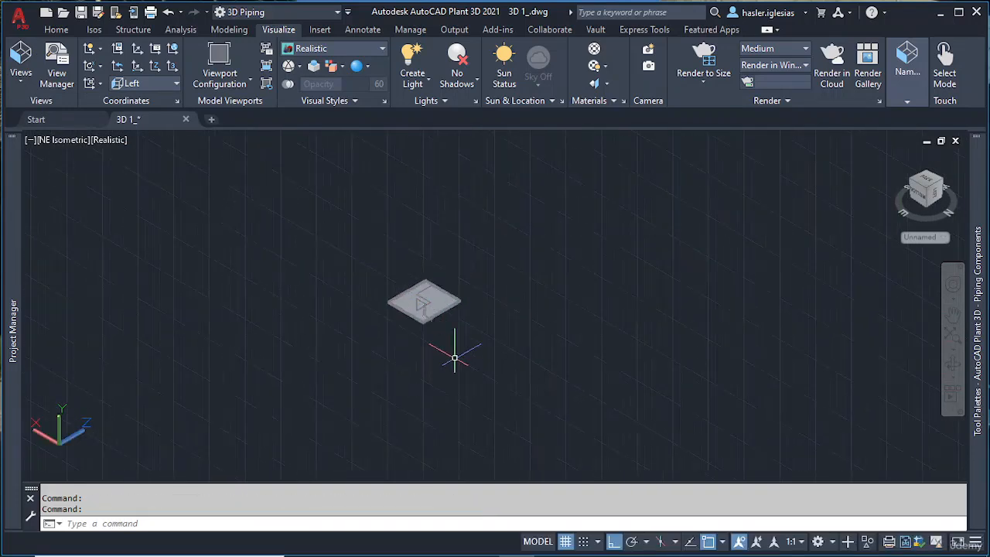
pyautogui.scroll(5, 436, 287)
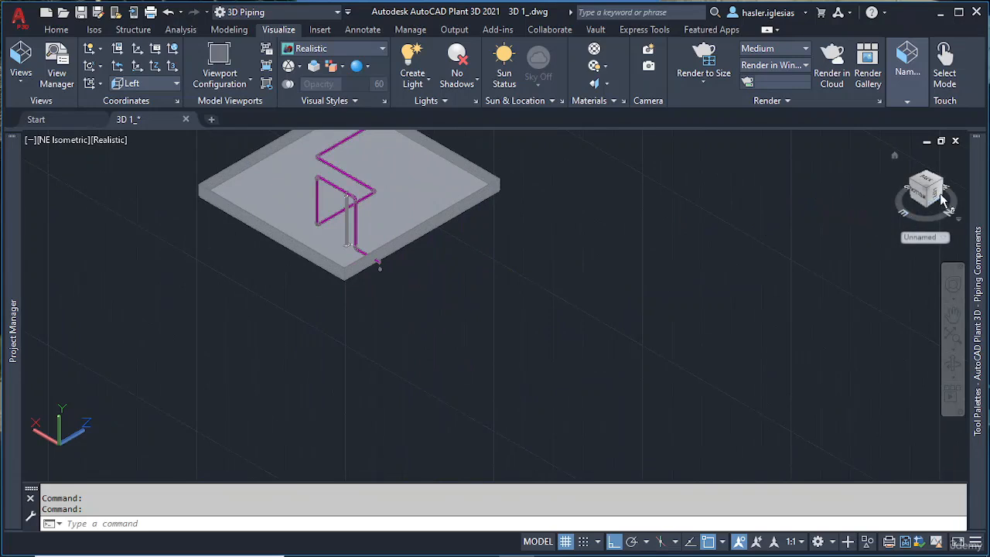
# Restore the home view and erase the slab with the entire pipe run using one window selection.
pyautogui.click(894, 158)
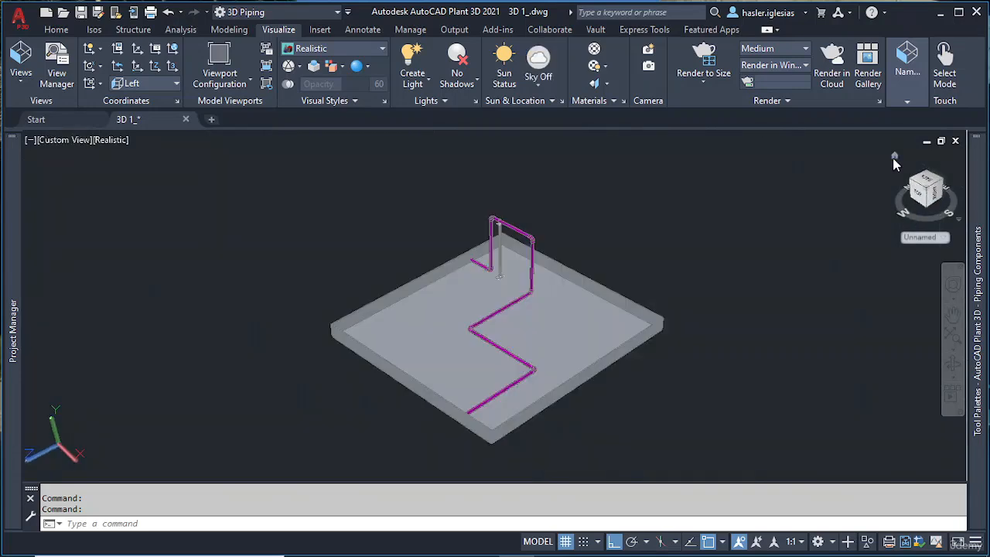
pyautogui.scroll(-10, 141, 348)
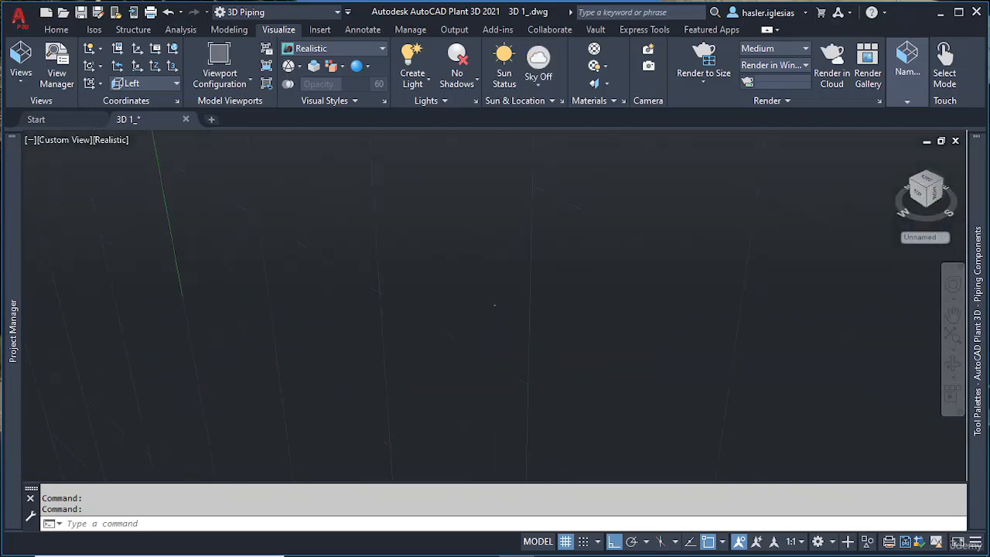
pyautogui.scroll(3, 422, 312)
pyautogui.scroll(-6, 421, 312)
pyautogui.scroll(3, 495, 307)
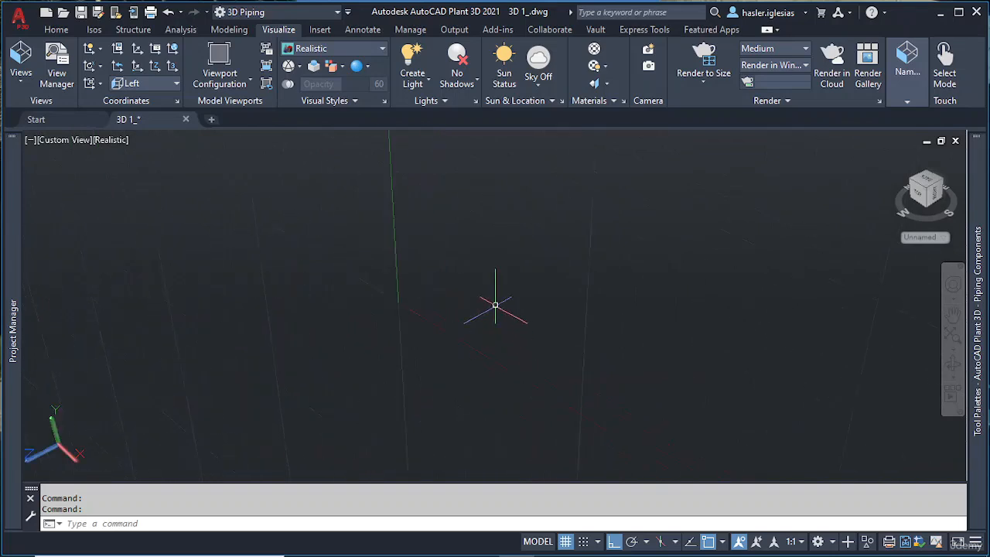
pyautogui.scroll(5, 499, 309)
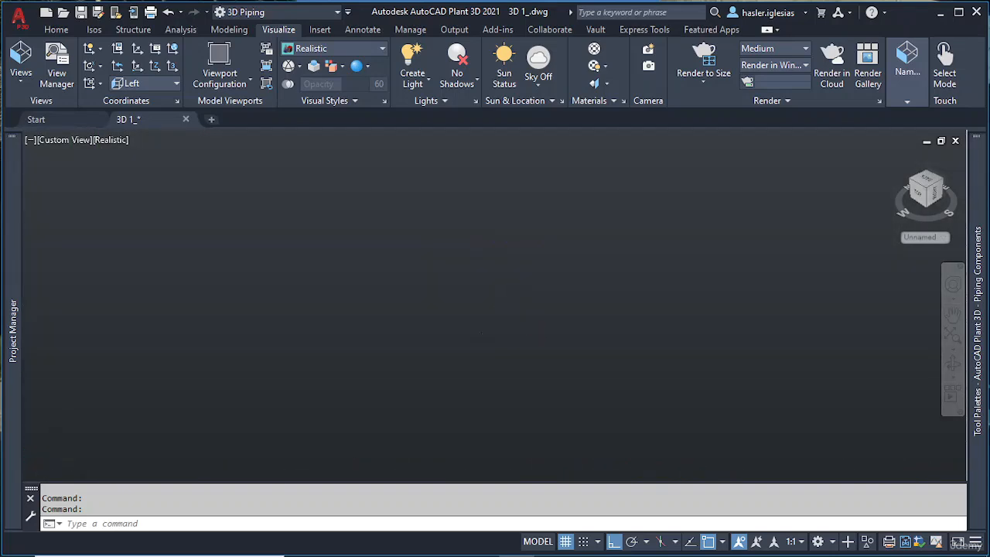
pyautogui.scroll(5, 510, 317)
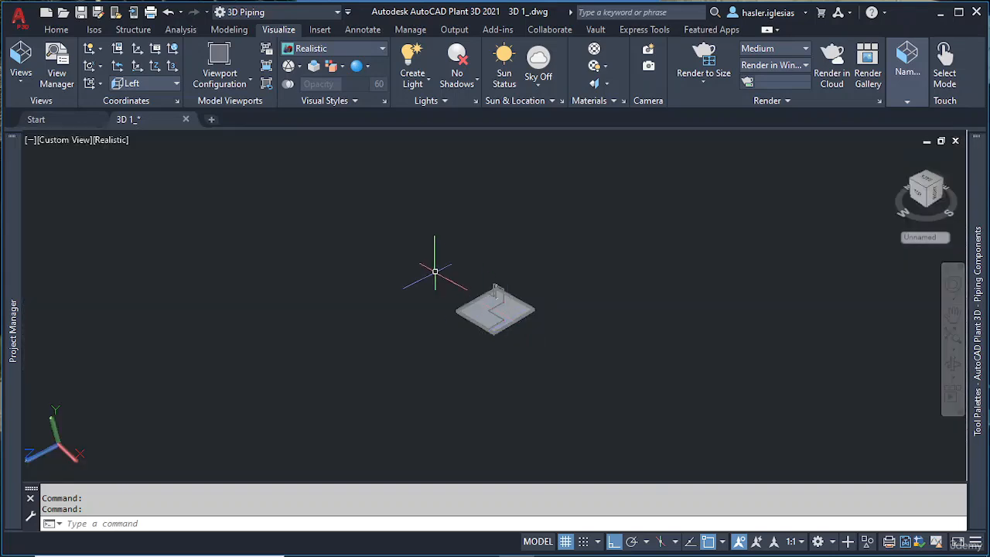
pyautogui.click(434, 250)
pyautogui.click(578, 350)
pyautogui.press('Delete')
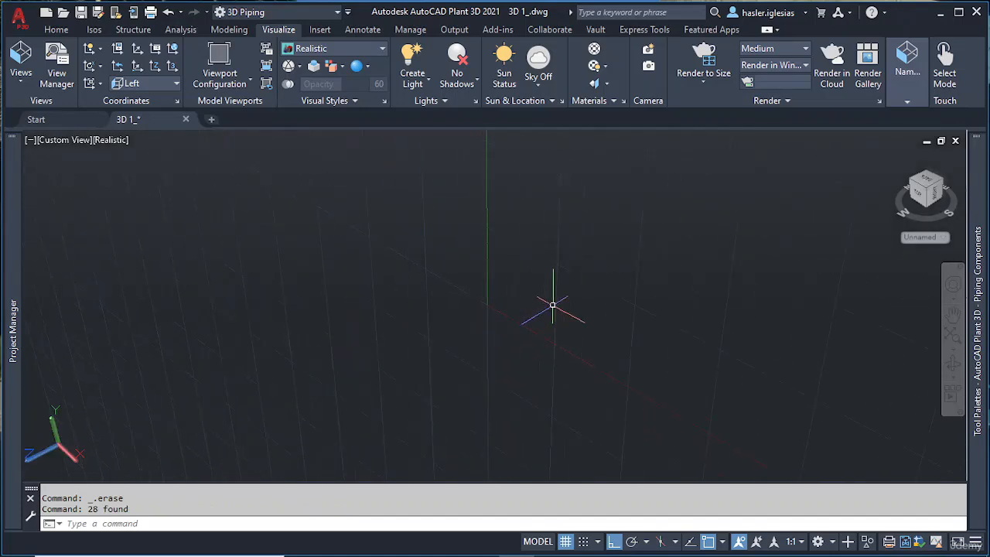
# Turn the empty model space through the Back, Top, Left and Bottom faces of the ViewCube to compare the UCS axes.
pyautogui.click(931, 184)
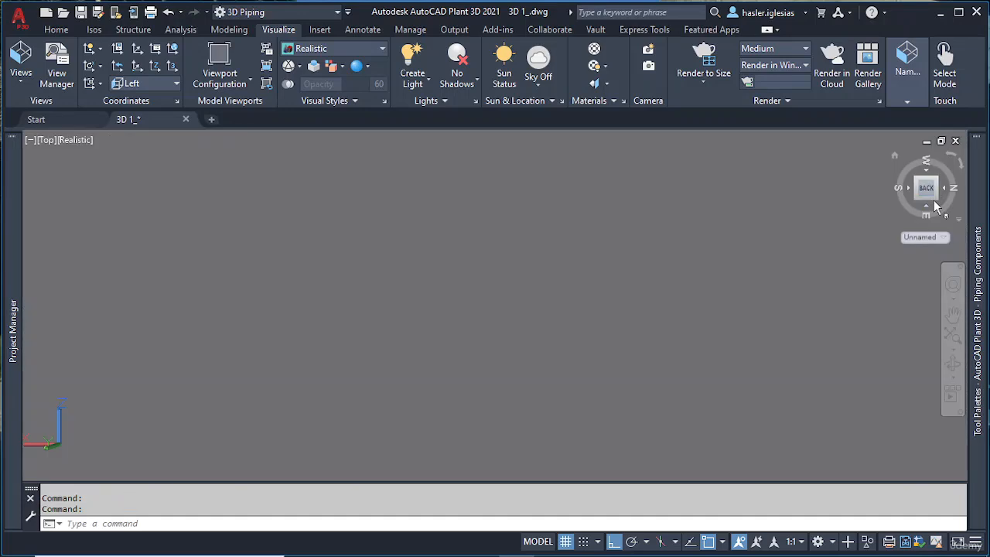
pyautogui.click(927, 182)
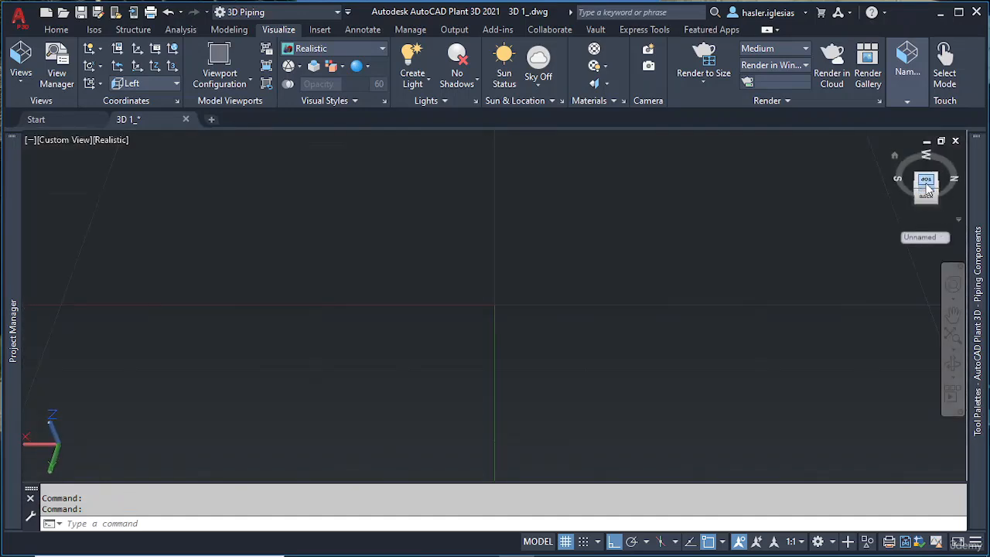
pyautogui.click(928, 190)
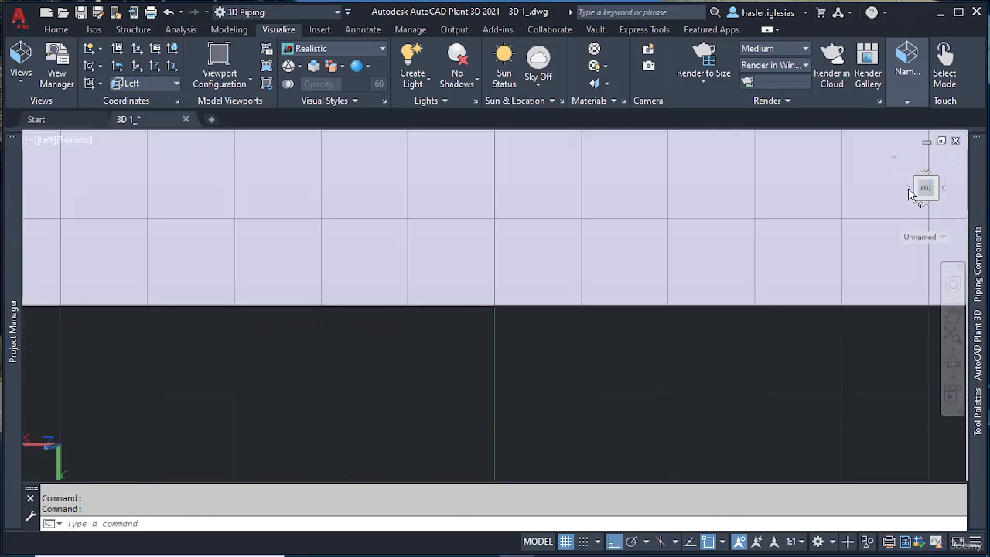
pyautogui.click(945, 192)
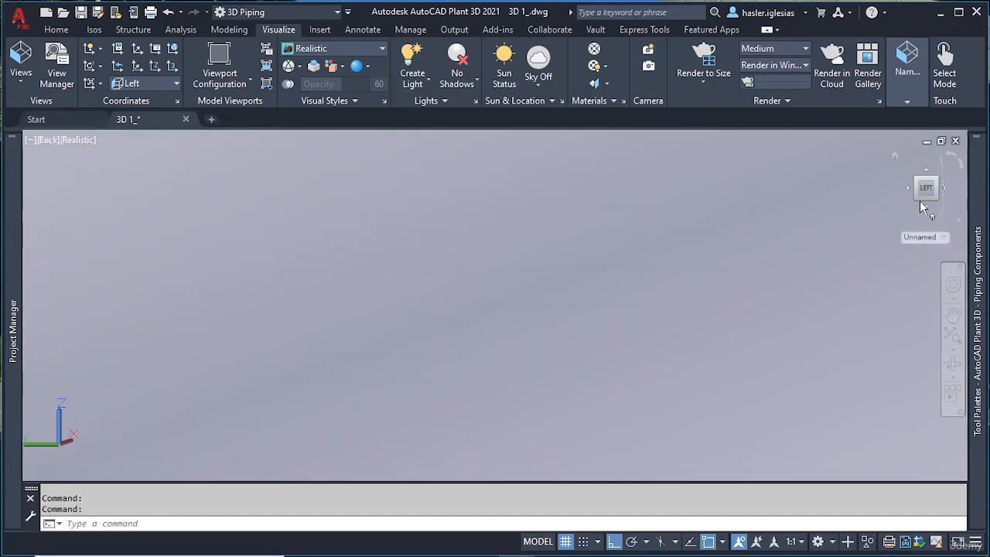
pyautogui.click(942, 190)
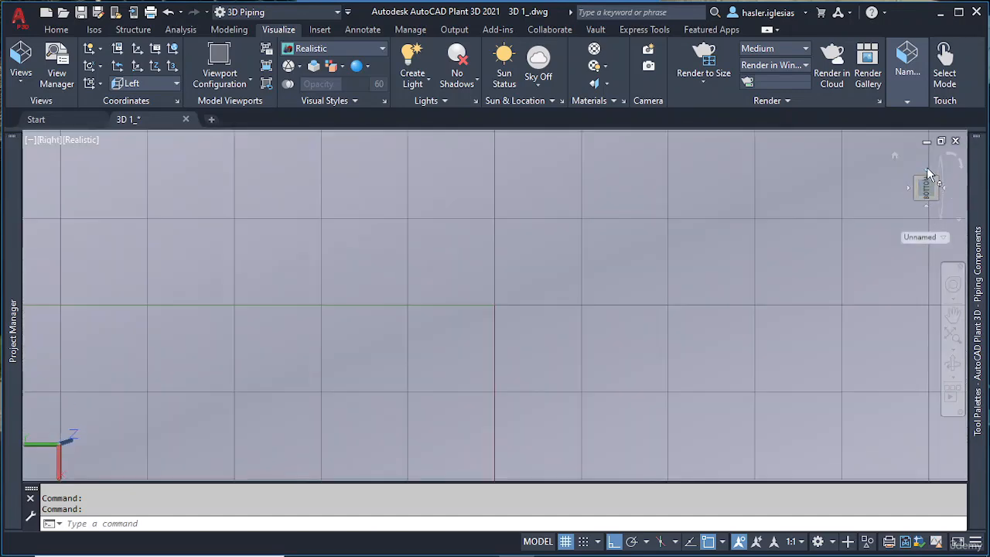
pyautogui.click(927, 168)
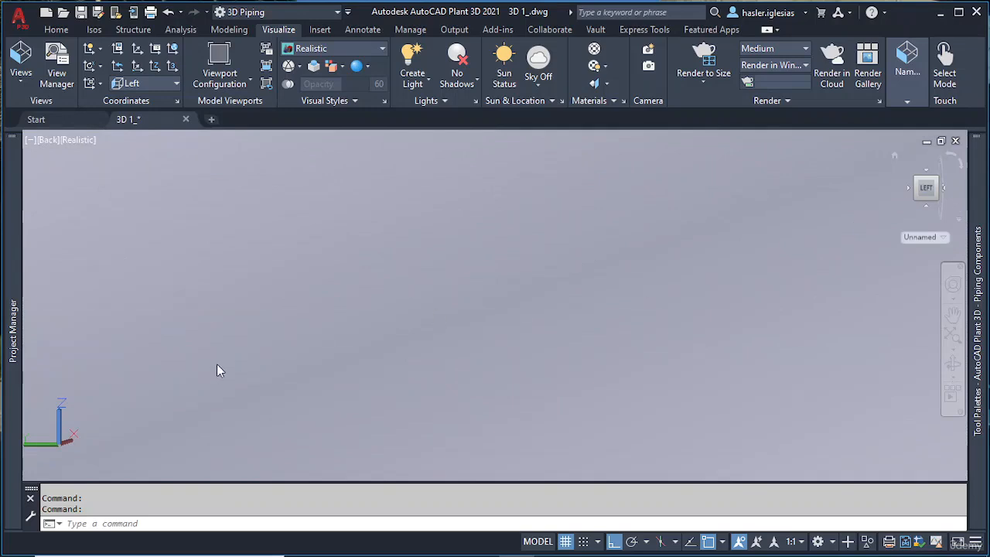
pyautogui.click(58, 445)
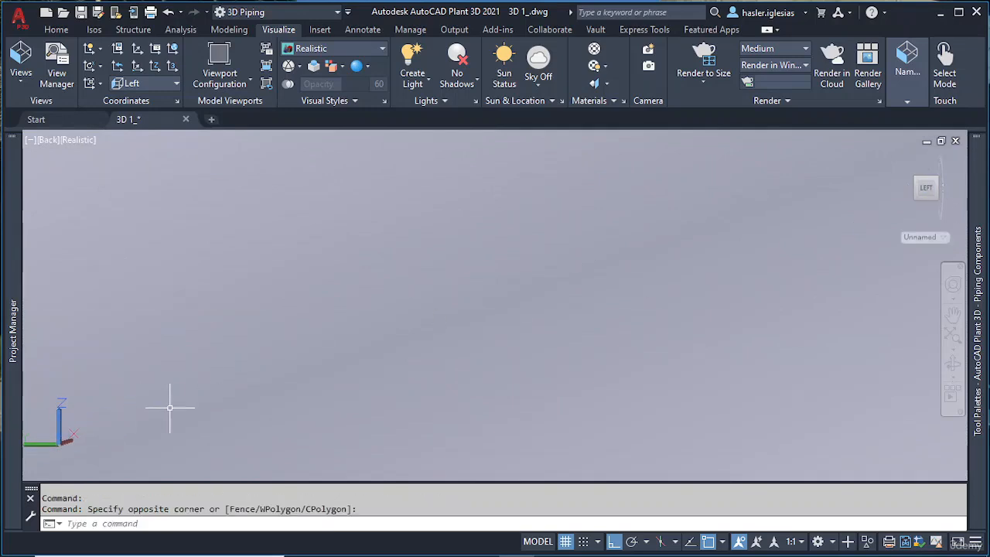
# Compare the UCS axis directions in the NE, NW, SW and SE Isometric preset views.
pyautogui.click(46, 140)
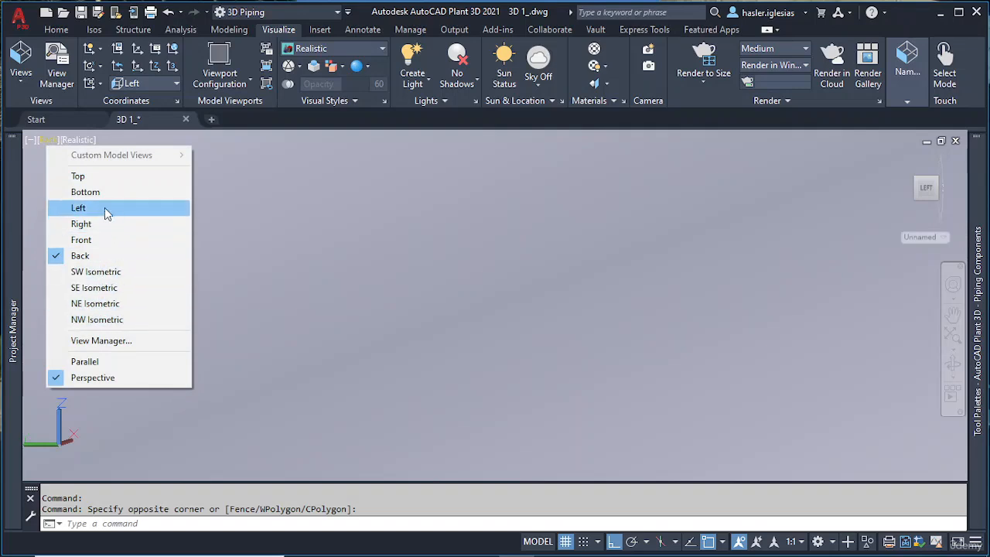
pyautogui.click(113, 303)
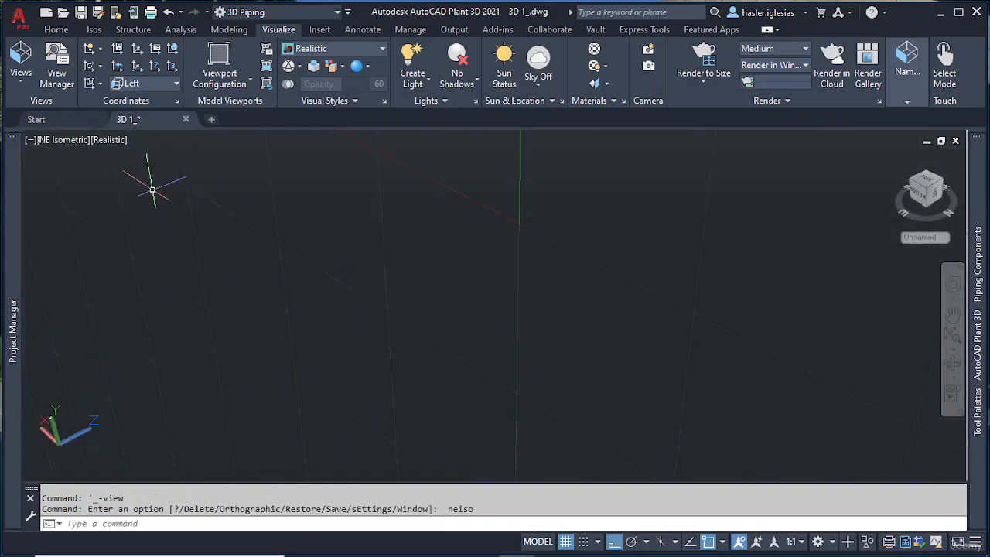
pyautogui.click(55, 140)
pyautogui.click(125, 316)
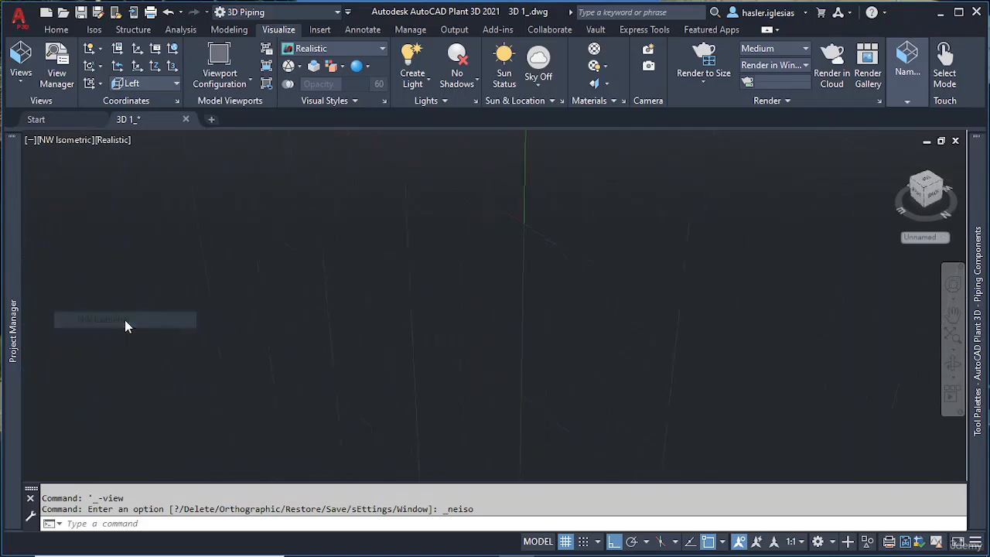
pyautogui.click(64, 147)
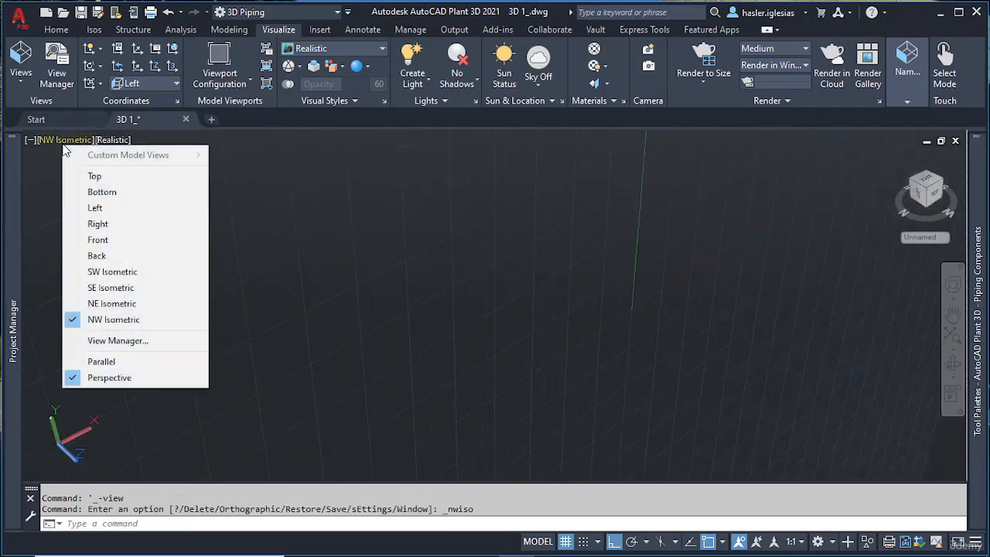
pyautogui.click(114, 272)
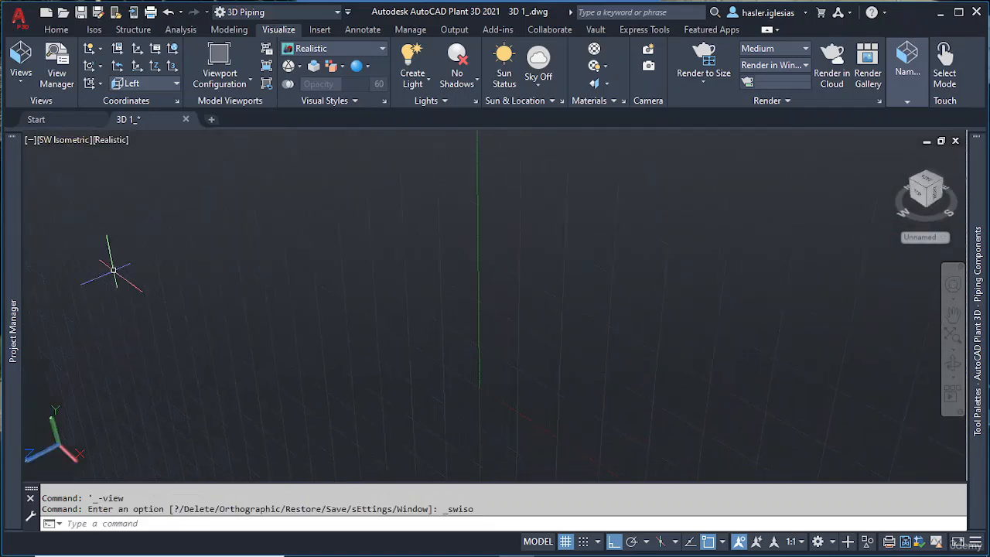
pyautogui.click(76, 147)
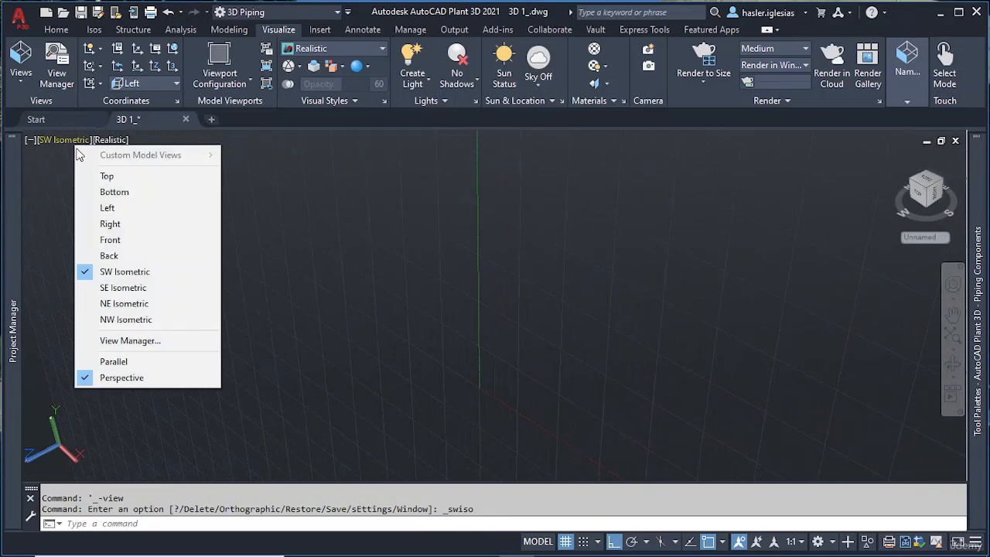
pyautogui.click(160, 281)
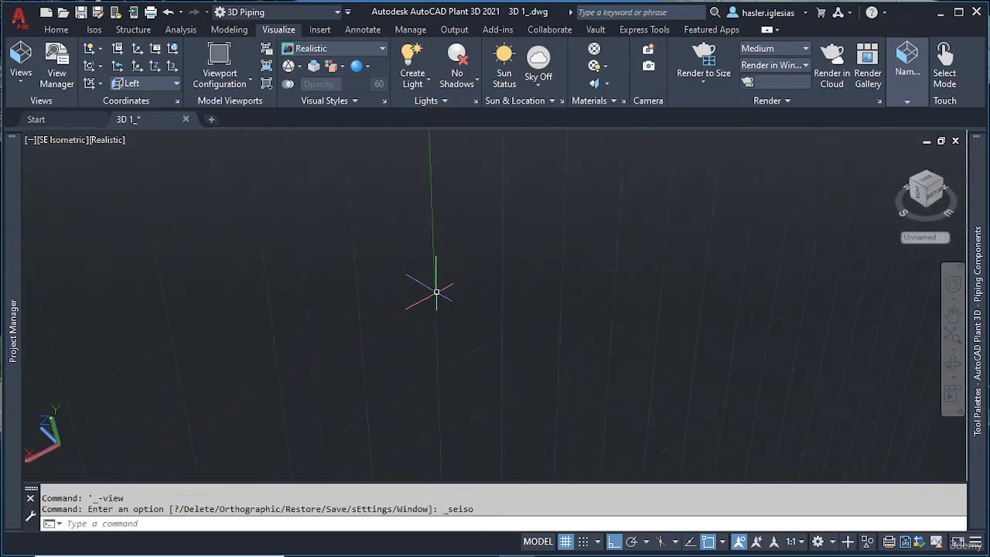
# Move the UCS origin to a new point in model space with the icon's origin grip.
pyautogui.keyDown('shift'); pyautogui.moveTo(511, 363); pyautogui.dragTo(397, 210, button='middle'); pyautogui.keyUp('shift')
pyautogui.keyDown('shift'); pyautogui.moveTo(467, 341); pyautogui.dragTo(564, 285, button='middle'); pyautogui.keyUp('shift')
pyautogui.scroll(3, 372, 338)
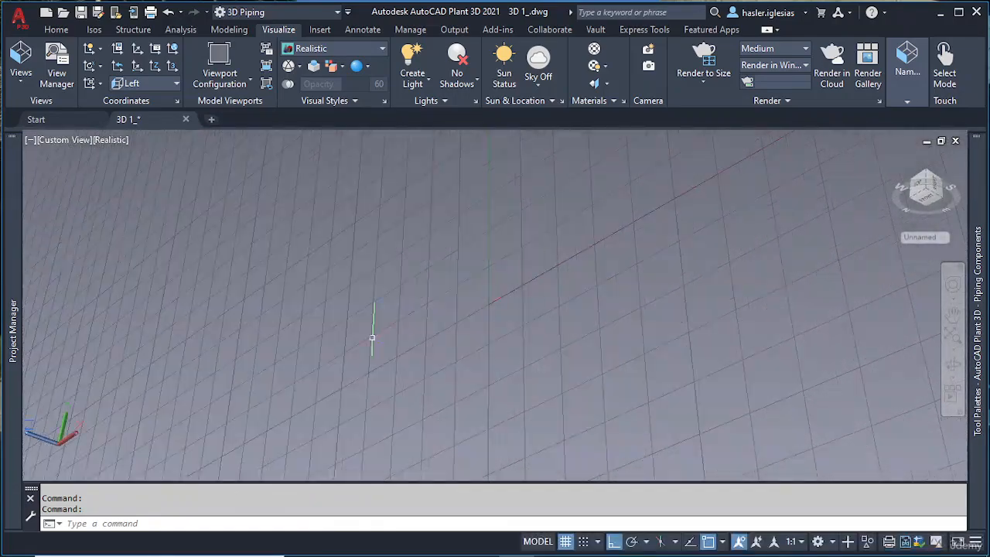
pyautogui.click(66, 439)
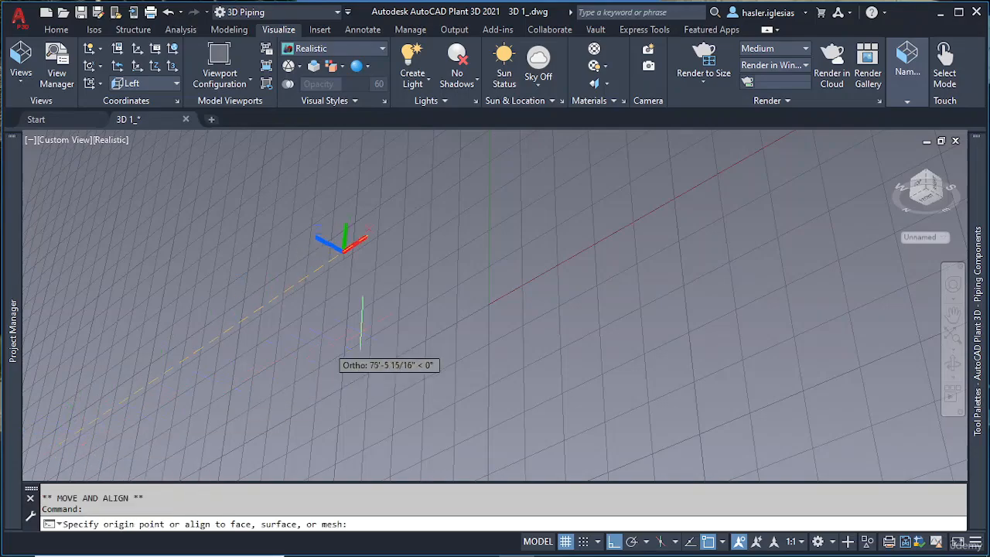
pyautogui.click(64, 437)
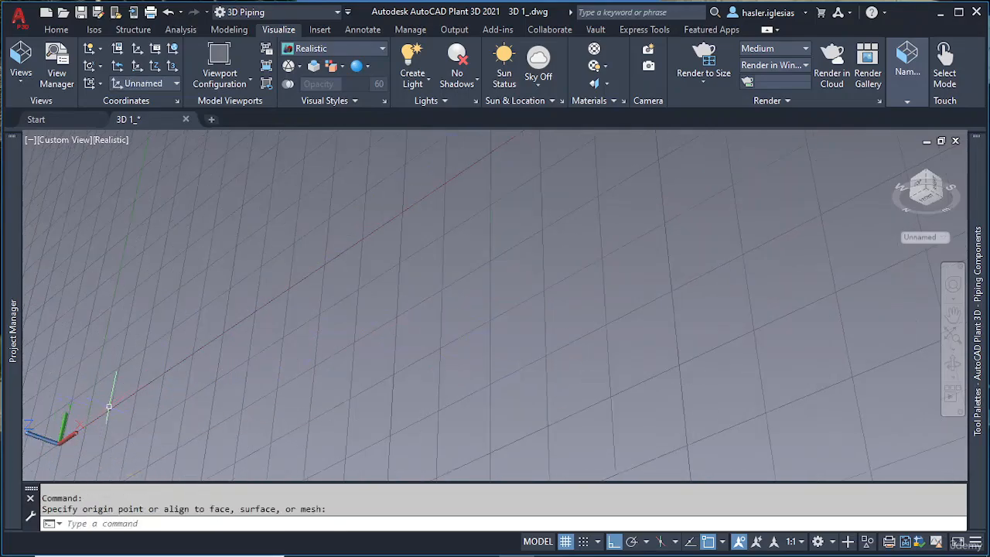
# Orbit the empty model space to examine the orientation of the moved UCS axes from several angles.
pyautogui.keyDown('shift'); pyautogui.moveTo(64, 438); pyautogui.dragTo(152, 357, button='middle'); pyautogui.keyUp('shift')
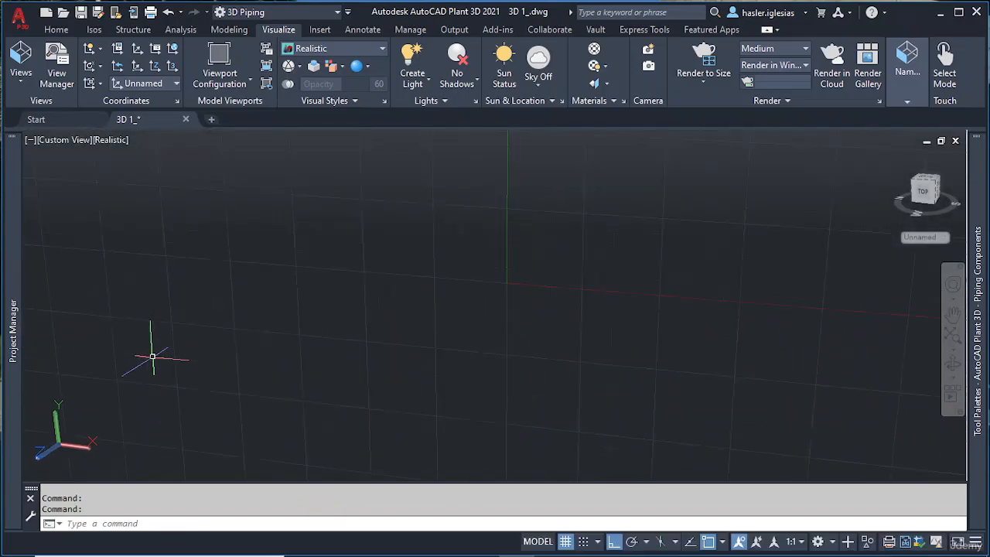
pyautogui.scroll(2, 153, 357)
pyautogui.scroll(2, 368, 307)
pyautogui.keyDown('shift'); pyautogui.moveTo(507, 281); pyautogui.dragTo(512, 293, button='middle'); pyautogui.keyUp('shift')
pyautogui.keyDown('shift'); pyautogui.moveTo(519, 255); pyautogui.dragTo(524, 221, button='middle'); pyautogui.keyUp('shift')
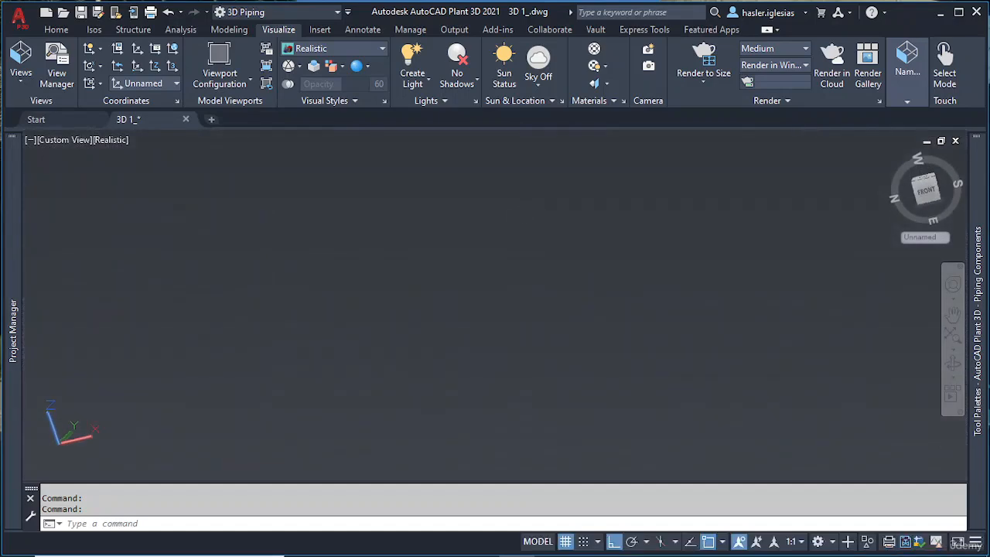
pyautogui.moveTo(561, 271)
pyautogui.keyDown('shift'); pyautogui.mouseDown(button='middle')
pyautogui.moveTo(537, 274)
pyautogui.moveTo(583, 292)
pyautogui.moveTo(574, 345)
pyautogui.moveTo(606, 283)
pyautogui.moveTo(639, 258)
pyautogui.moveTo(577, 283)
pyautogui.moveTo(386, 285)
pyautogui.moveTo(567, 289)
pyautogui.mouseUp(button='middle'); pyautogui.keyUp('shift')
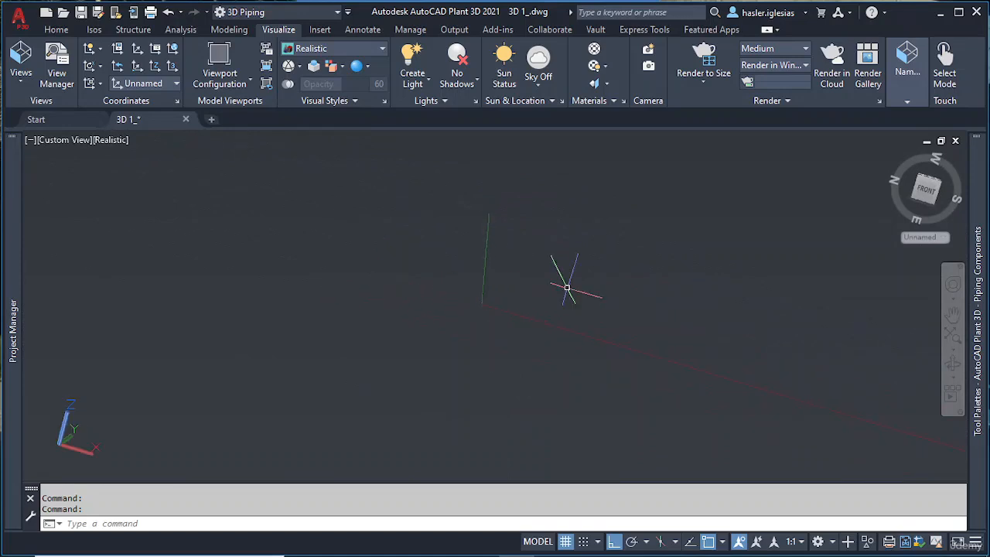
# Close the 3D 1_ drawing without saving its changes and reopen it from the project.
pyautogui.click(186, 120)
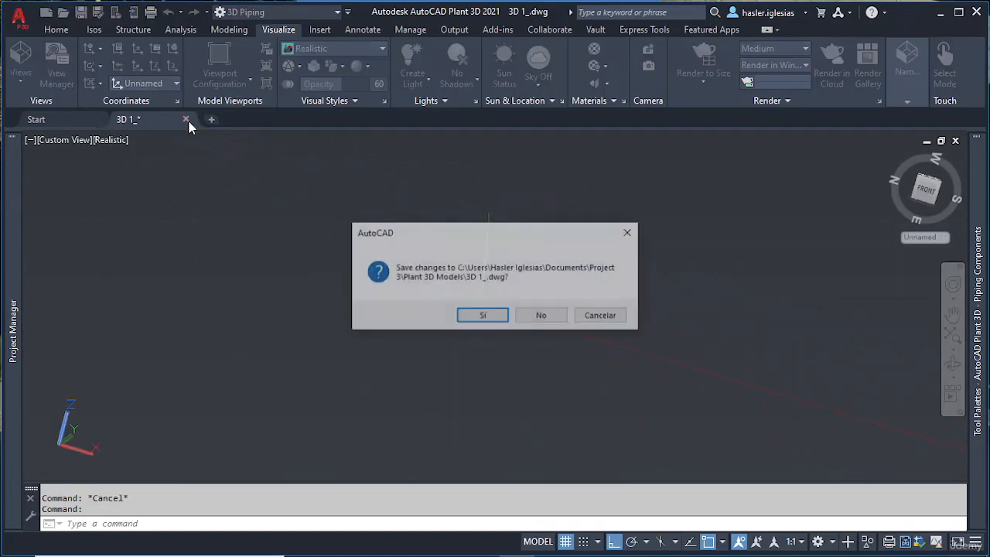
pyautogui.click(543, 317)
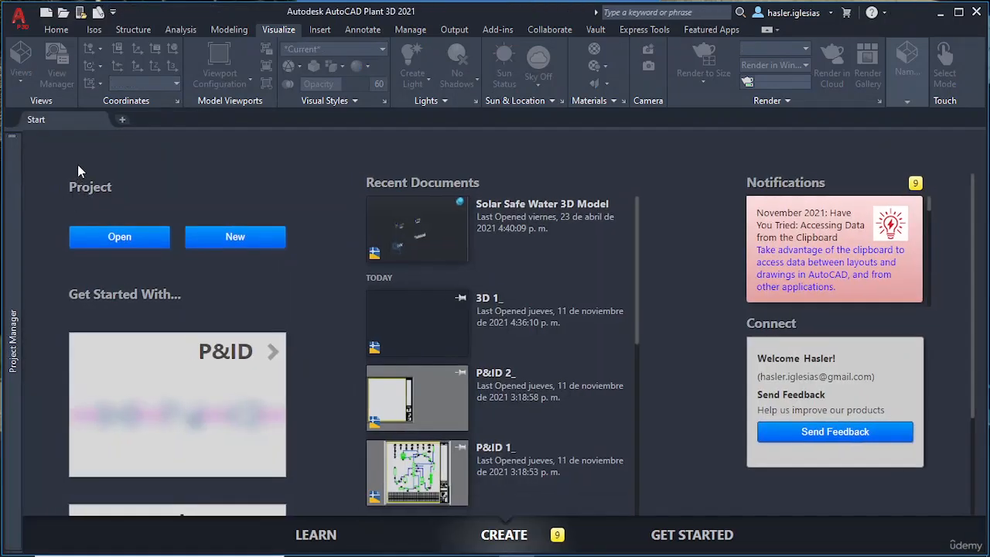
pyautogui.moveTo(14, 178)
pyautogui.doubleClick(114, 281)
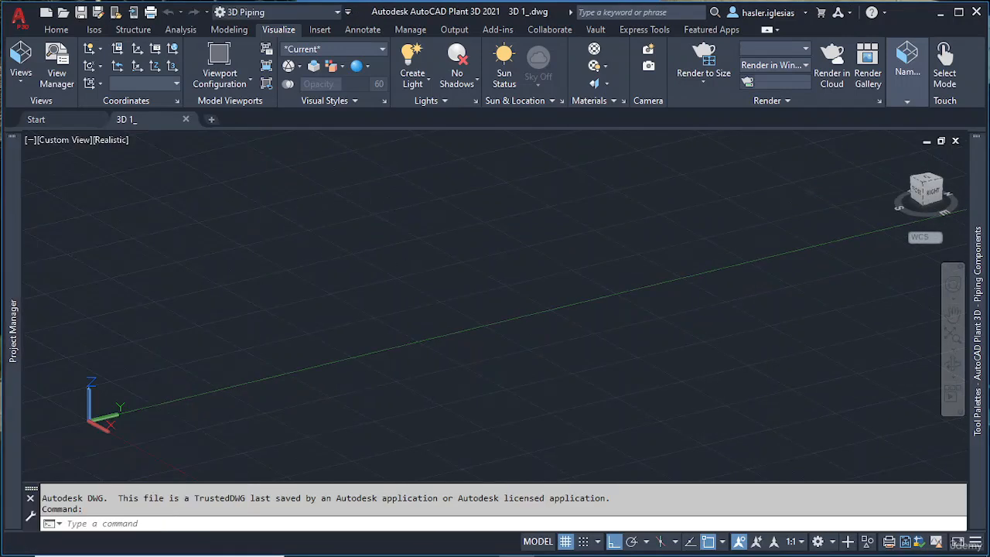
pyautogui.moveTo(303, 336); pyautogui.dragTo(410, 283, button='middle')
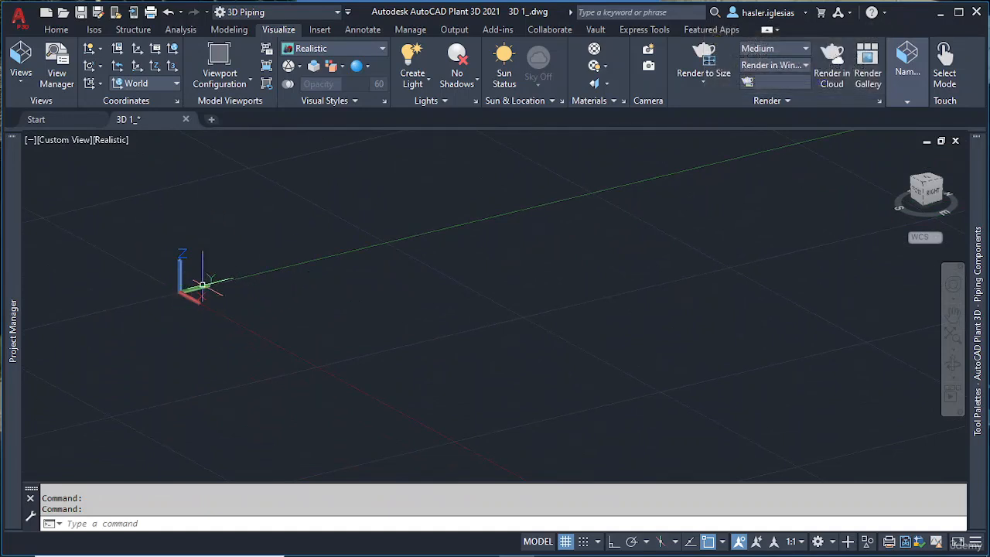
pyautogui.scroll(-4, 475, 273)
pyautogui.moveTo(605, 296); pyautogui.dragTo(476, 296, button='middle')
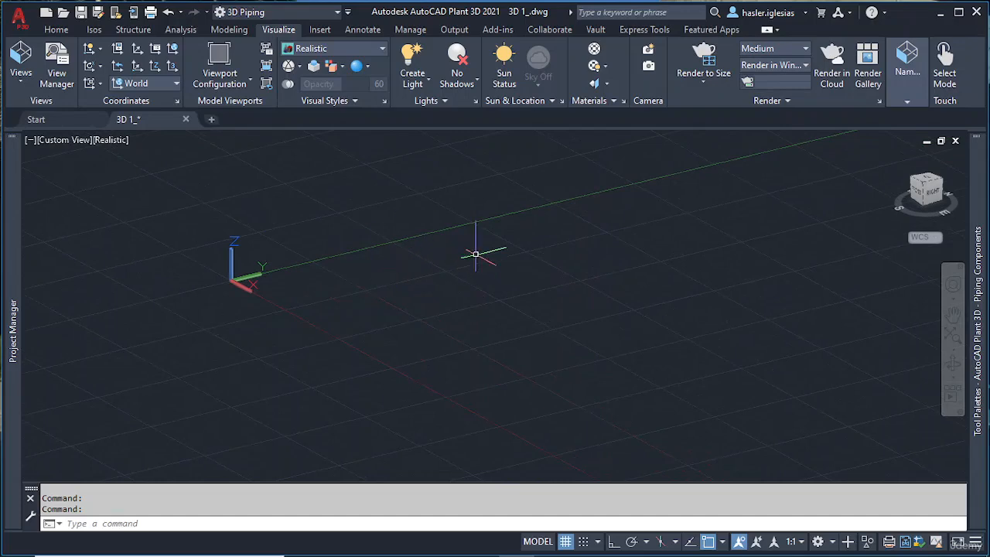
pyautogui.scroll(-3, 447, 274)
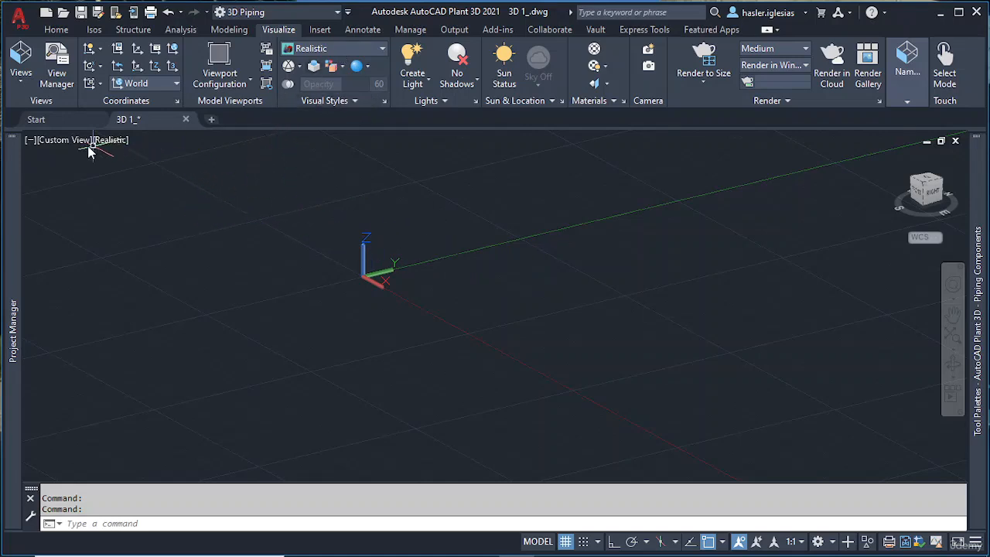
pyautogui.click(63, 144)
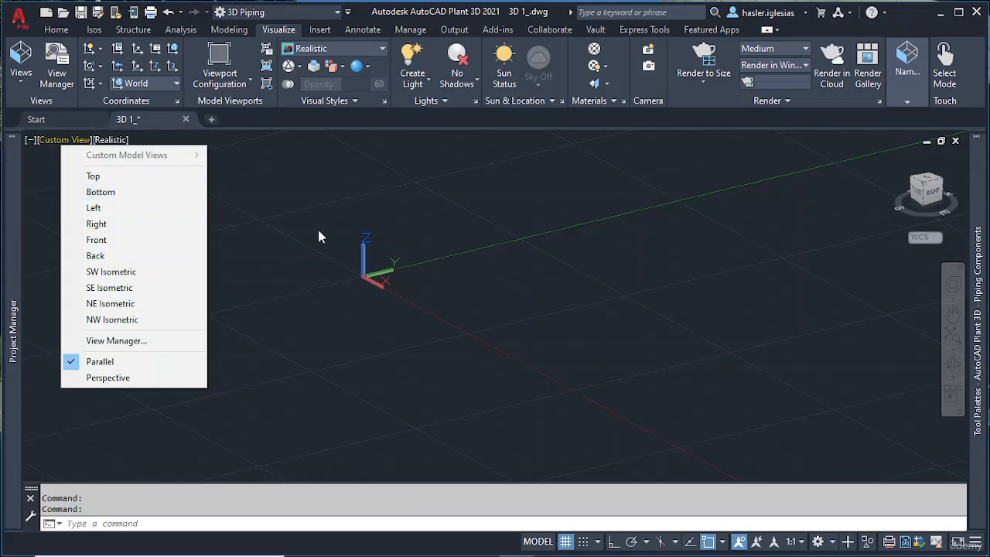
pyautogui.click(317, 228)
pyautogui.click(165, 227)
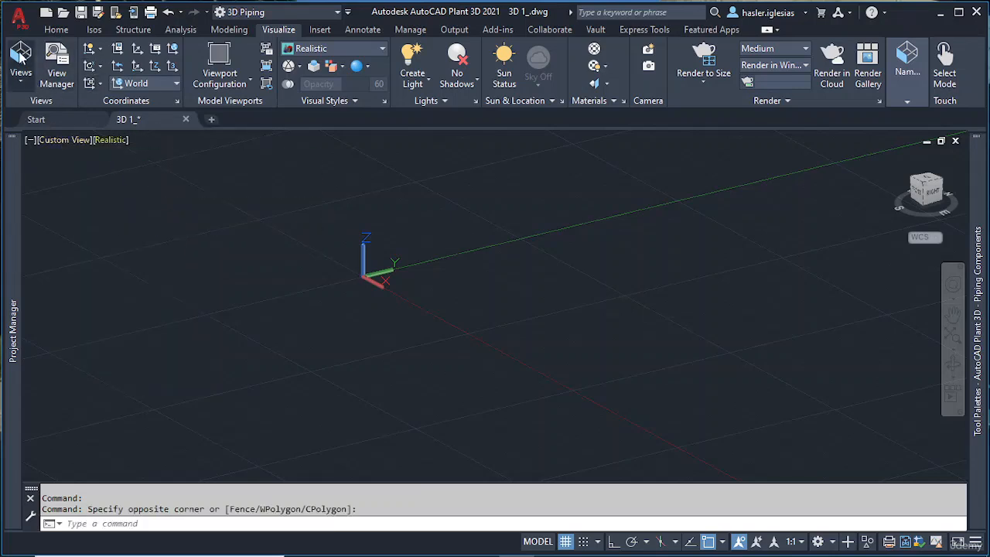
pyautogui.click(68, 140)
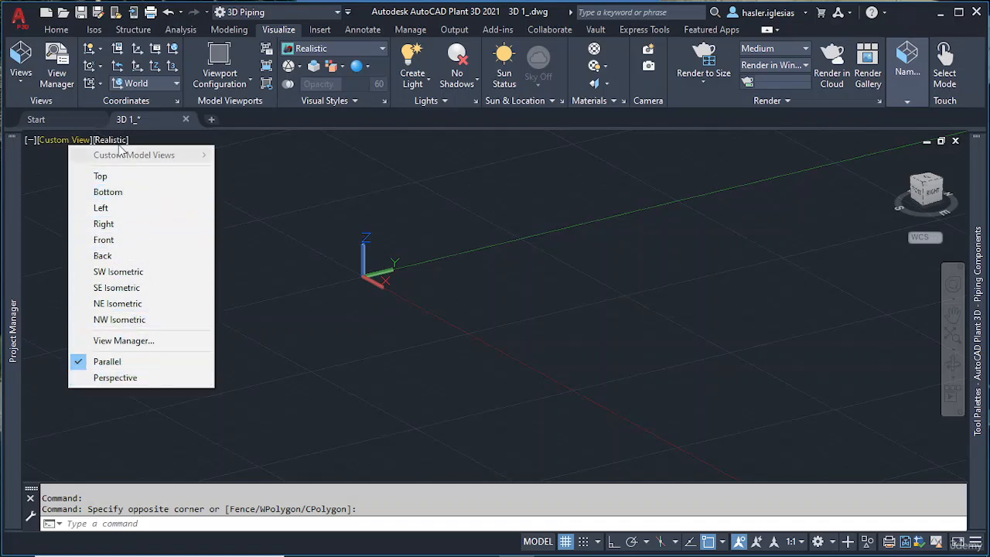
pyautogui.click(237, 186)
pyautogui.click(68, 185)
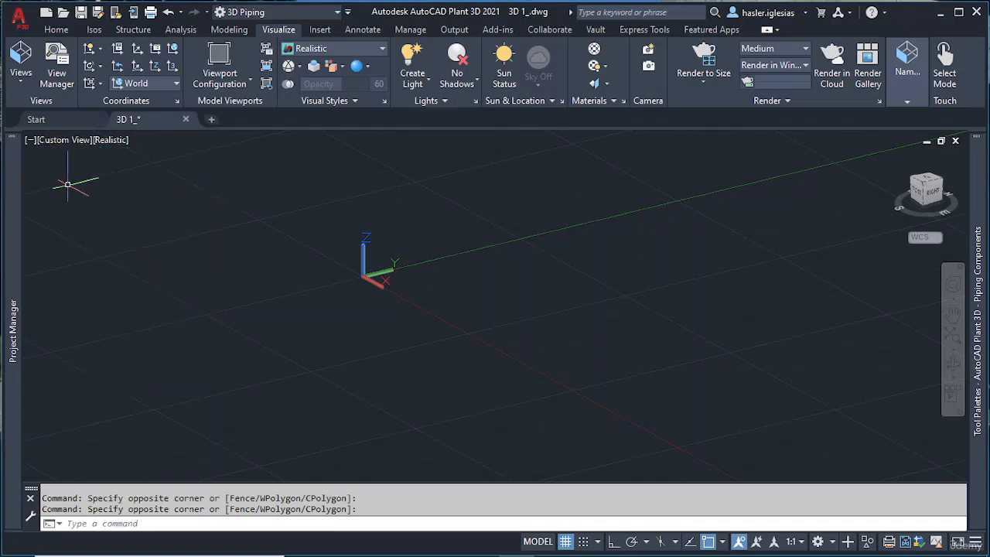
pyautogui.click(30, 141)
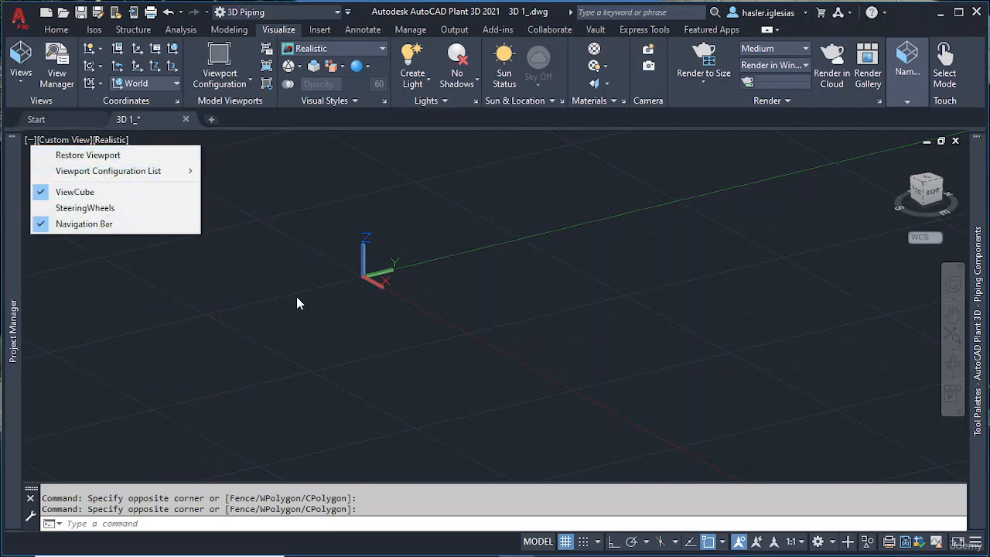
pyautogui.click(539, 297)
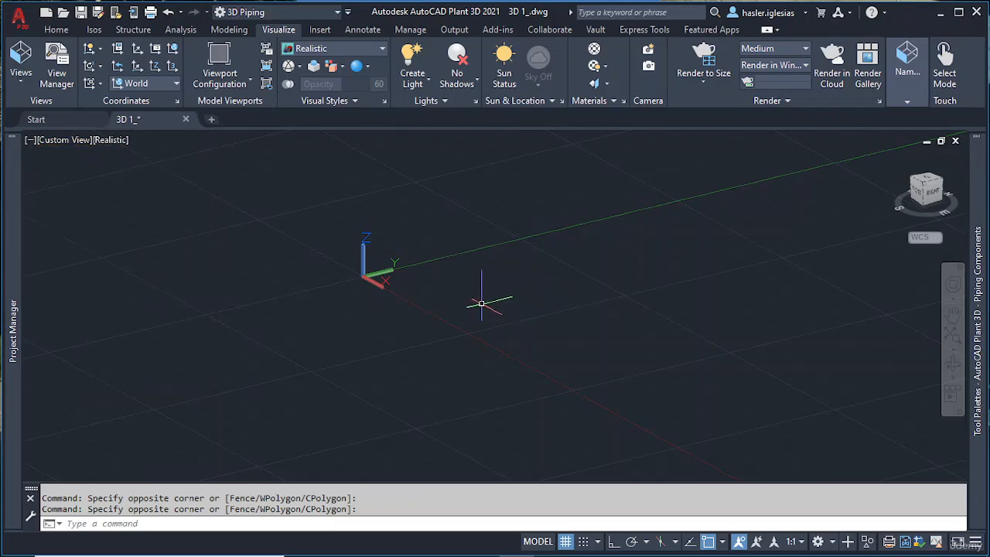
# Start creating a new piece of equipment and choose the Strainer type from the Strainer Equipment category.
pyautogui.moveTo(474, 296); pyautogui.dragTo(243, 339, button='middle')
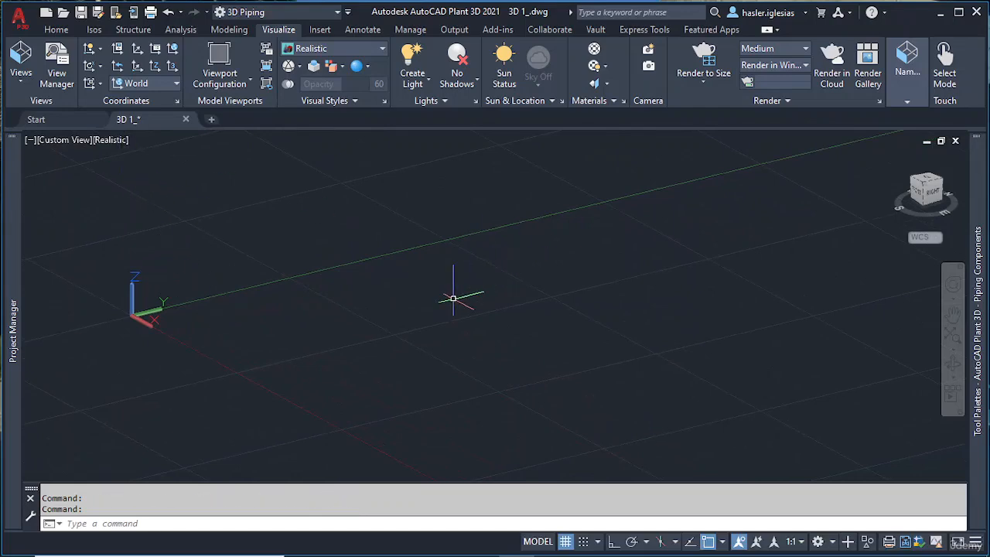
pyautogui.click(65, 31)
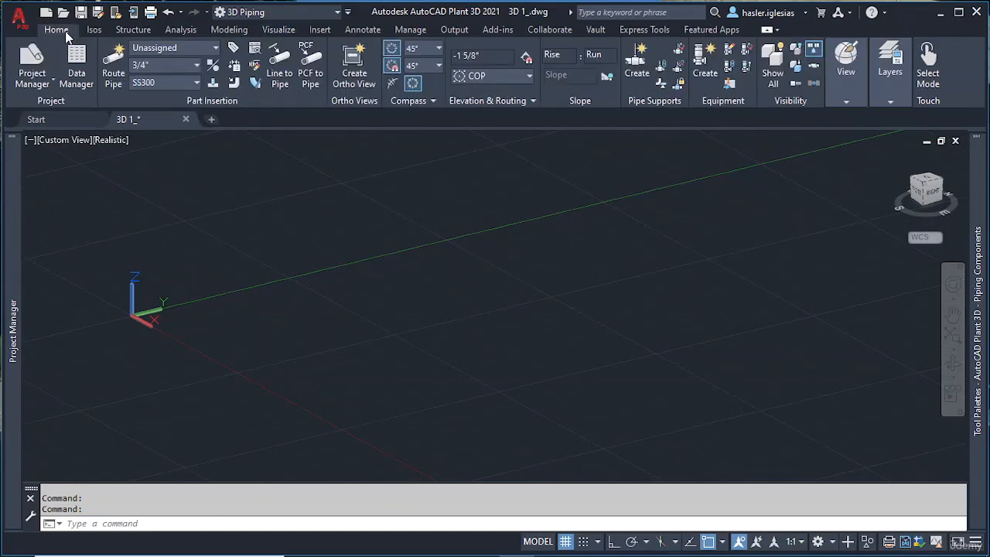
pyautogui.click(711, 79)
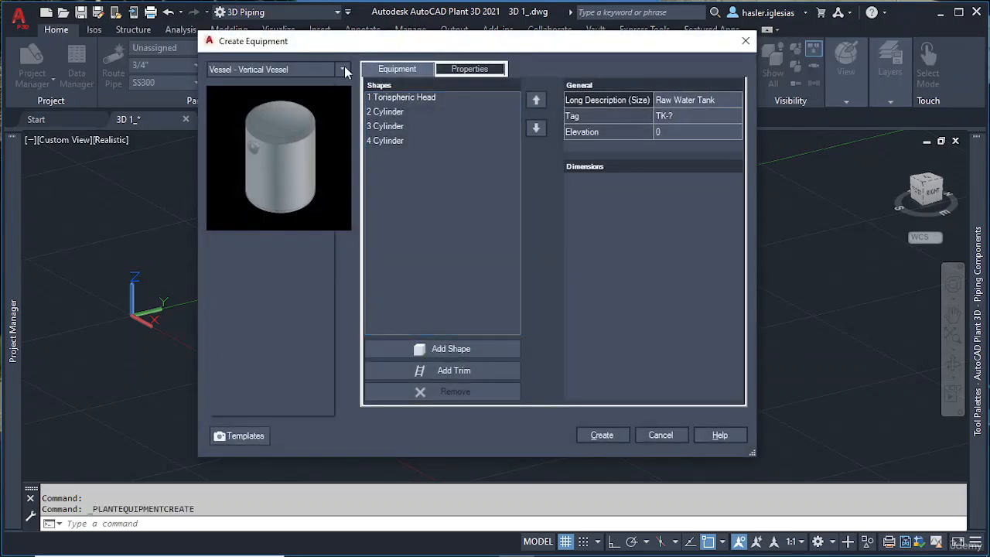
pyautogui.click(342, 69)
pyautogui.moveTo(276, 212)
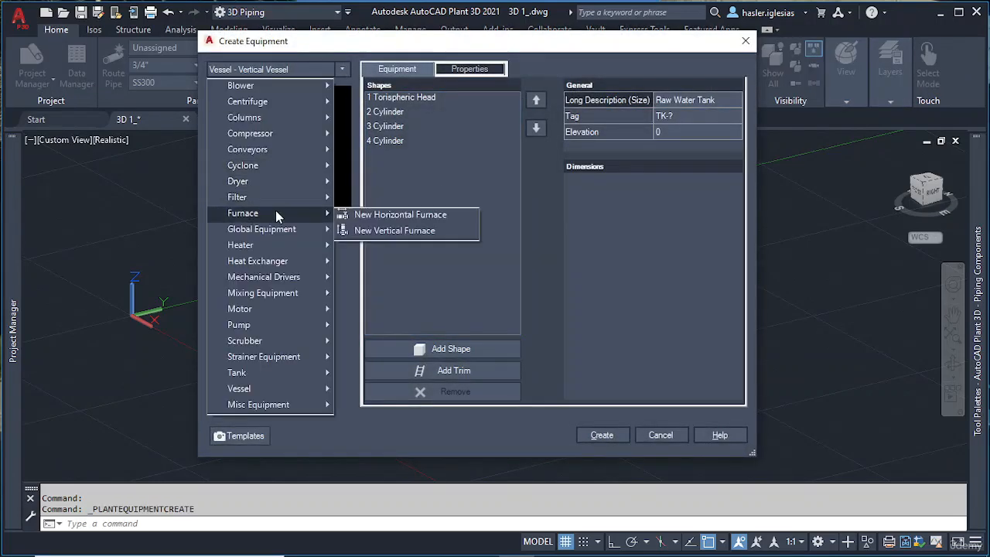
pyautogui.moveTo(263, 388)
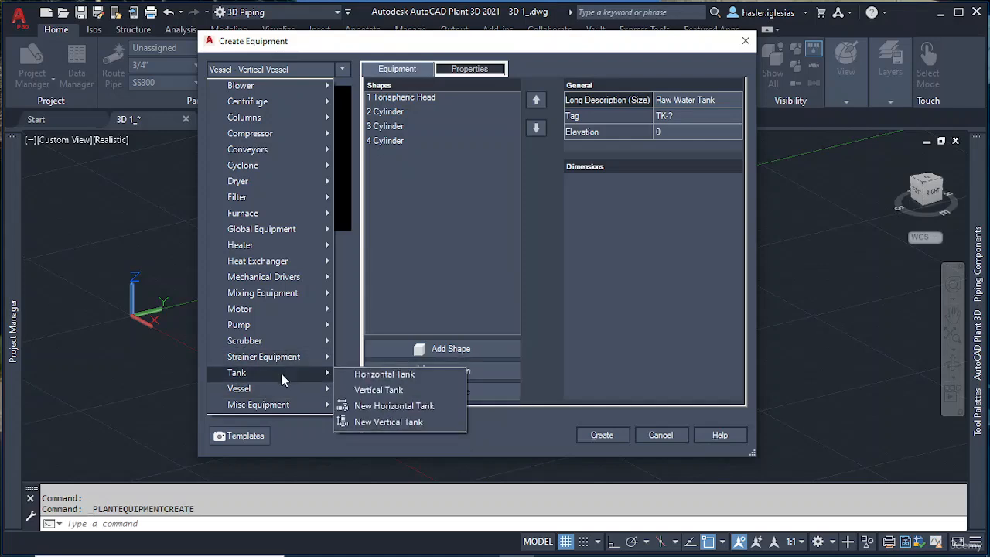
pyautogui.moveTo(280, 358)
pyautogui.click(365, 357)
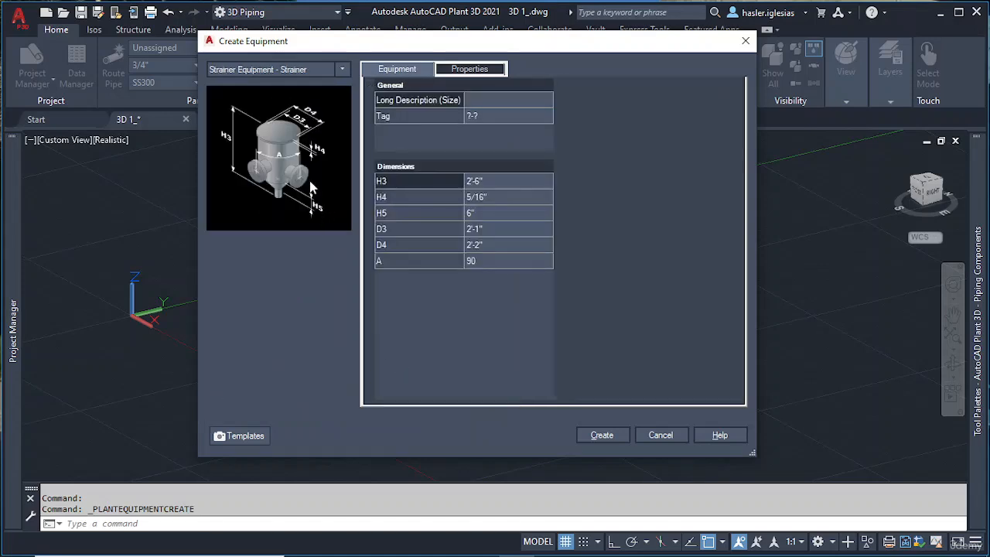
# Create the strainer with its preset dimensions and place it in open model space, rotated 90 degrees.
pyautogui.click(594, 434)
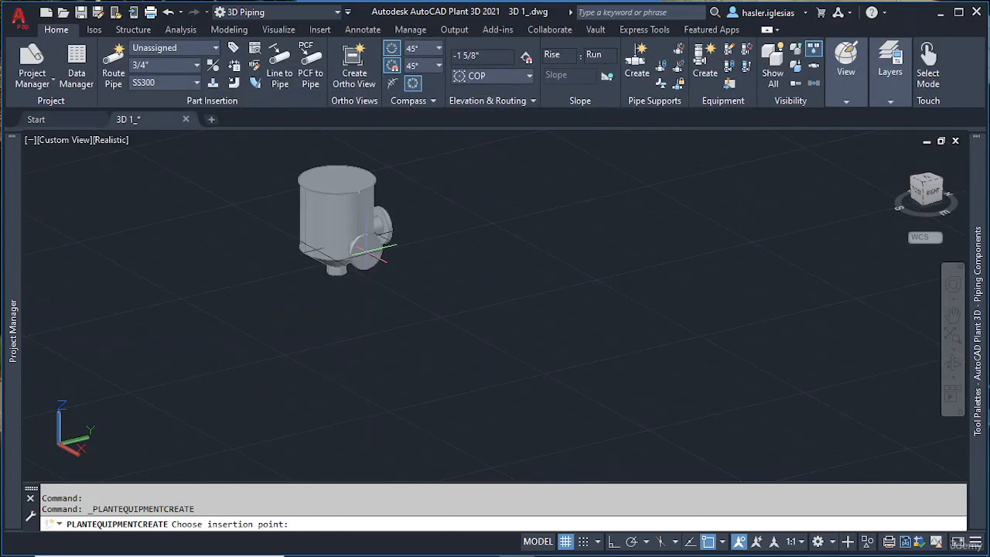
pyautogui.click(368, 249)
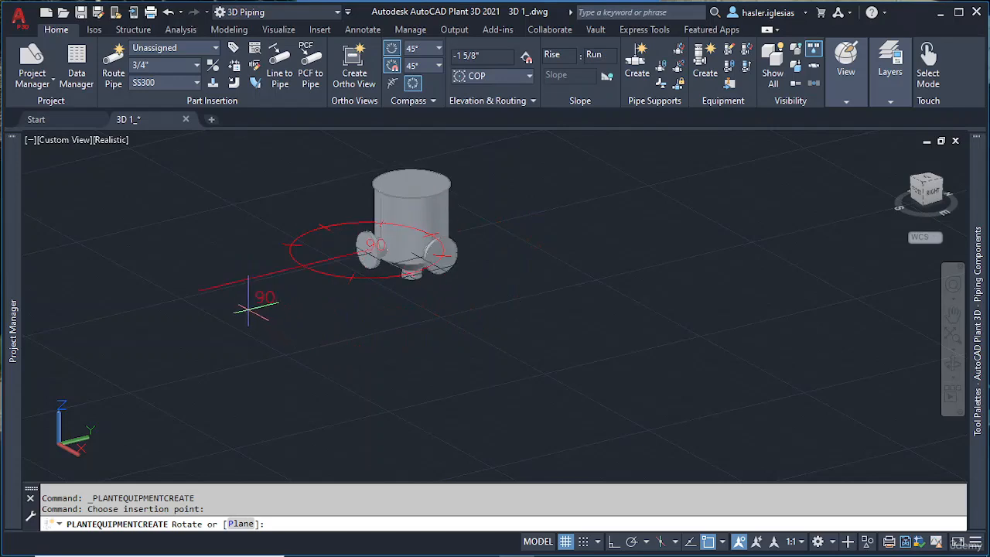
pyautogui.click(255, 303)
pyautogui.scroll(5, 442, 335)
pyautogui.scroll(-2, 387, 276)
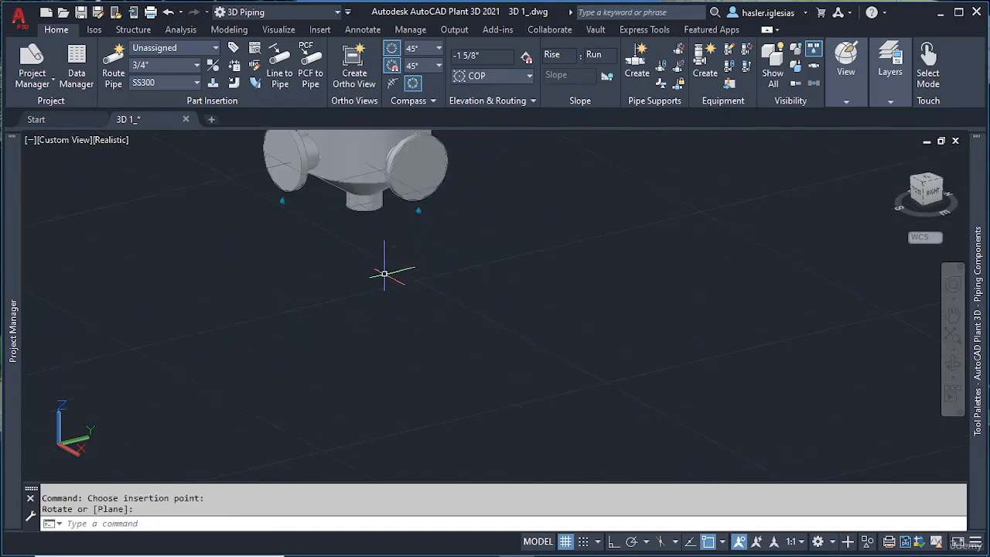
# Route a straight 6" SS300 pipe along the X direction from the strainer's side nozzle facing X.
pyautogui.moveTo(346, 221); pyautogui.dragTo(410, 297, button='middle')
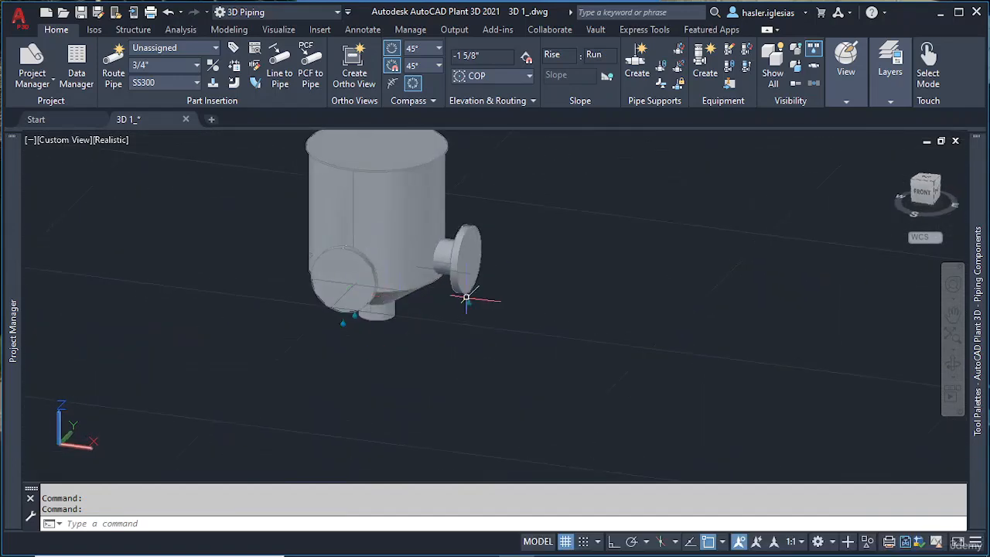
pyautogui.click(468, 280)
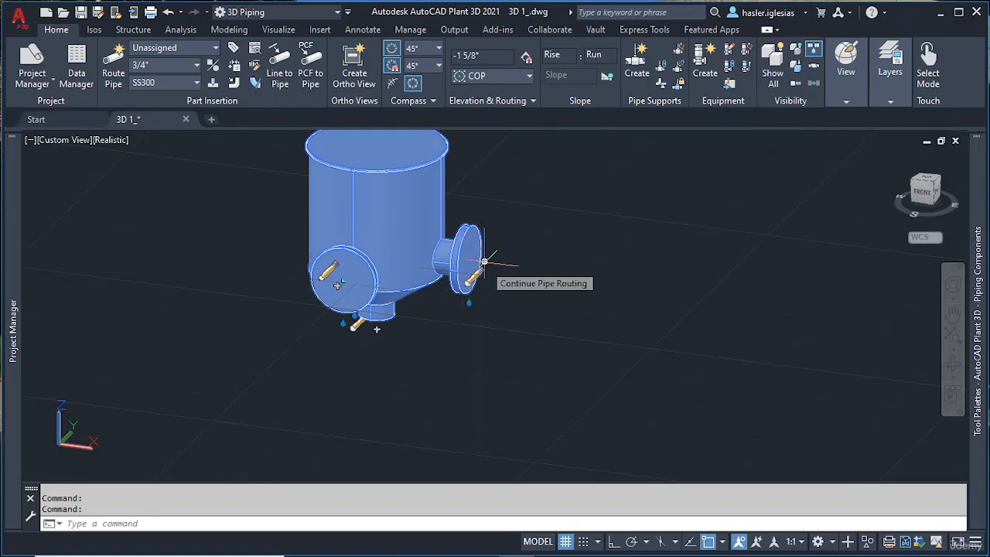
pyautogui.click(483, 261)
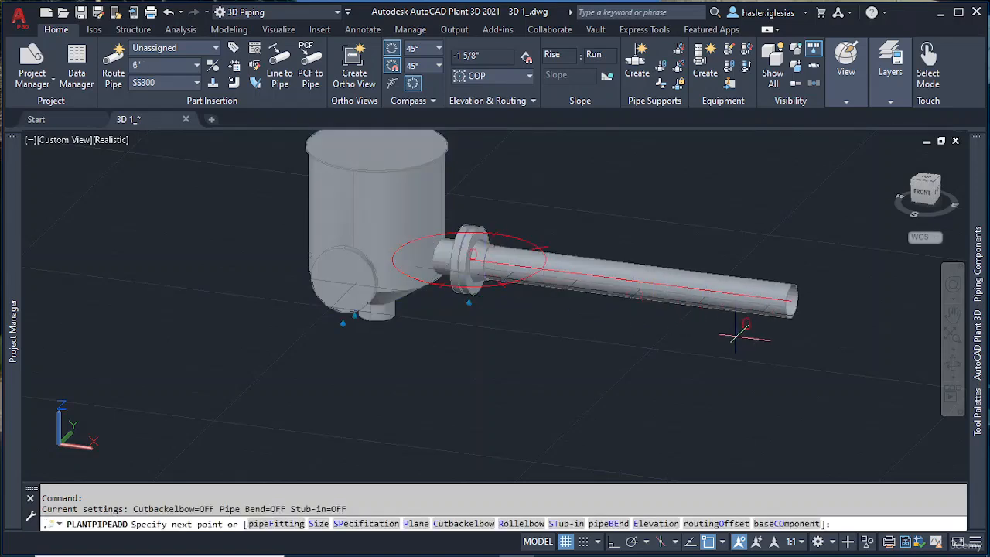
pyautogui.press('Escape')
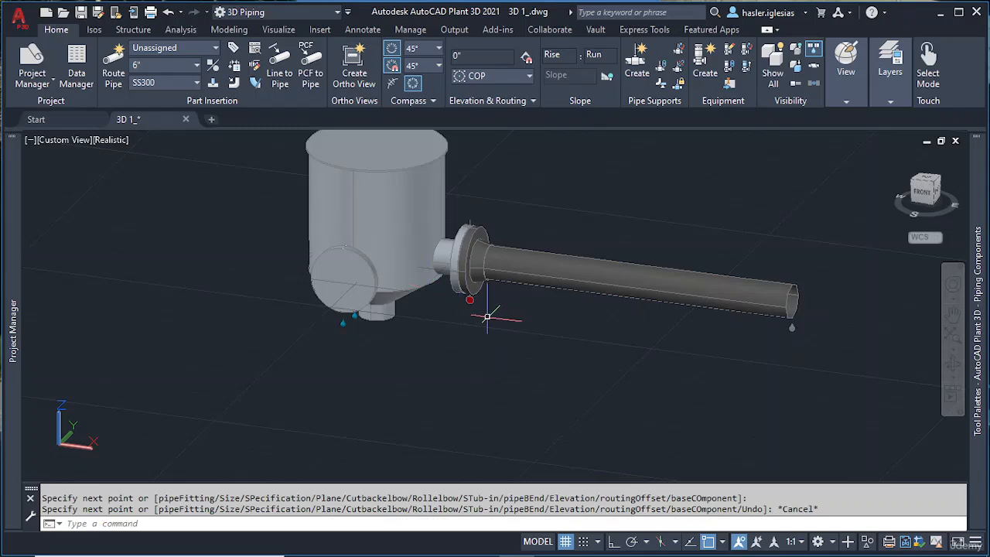
# Route a second straight 6" pipe in the negative Y direction from the strainer's other side nozzle.
pyautogui.keyDown('shift'); pyautogui.moveTo(473, 320); pyautogui.dragTo(404, 310, button='middle'); pyautogui.keyUp('shift')
pyautogui.scroll(4, 472, 313)
pyautogui.keyDown('shift'); pyautogui.moveTo(526, 275); pyautogui.dragTo(564, 302, button='middle'); pyautogui.keyUp('shift')
pyautogui.scroll(-4, 471, 226)
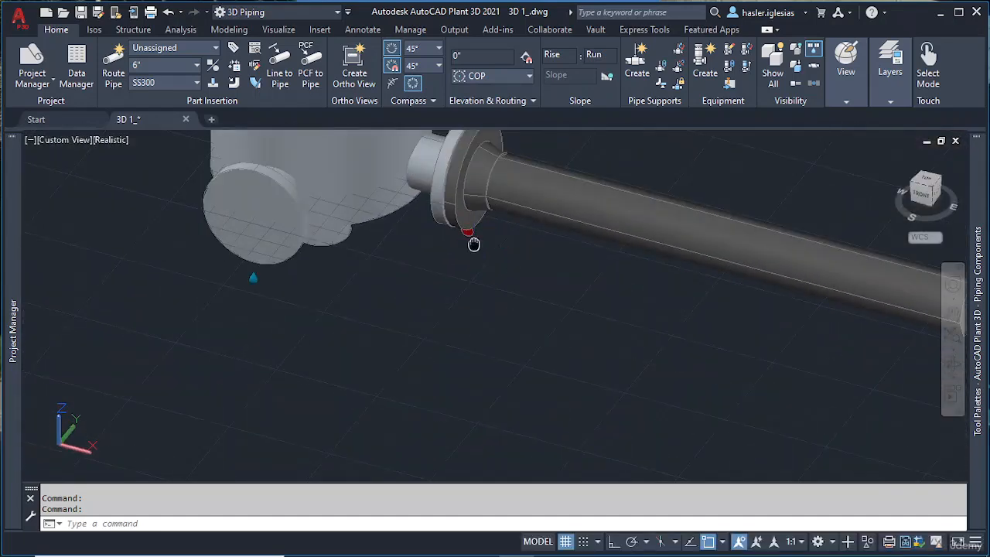
pyautogui.keyDown('shift'); pyautogui.moveTo(333, 341); pyautogui.dragTo(590, 300, button='middle'); pyautogui.keyUp('shift')
pyautogui.click(589, 300)
pyautogui.click(602, 327)
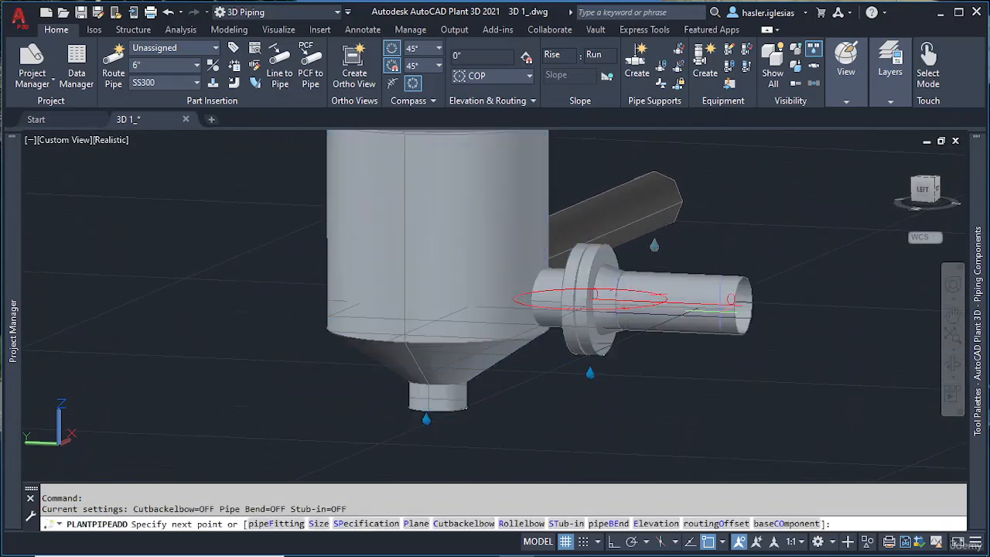
pyautogui.click(868, 310)
pyautogui.press('Escape')
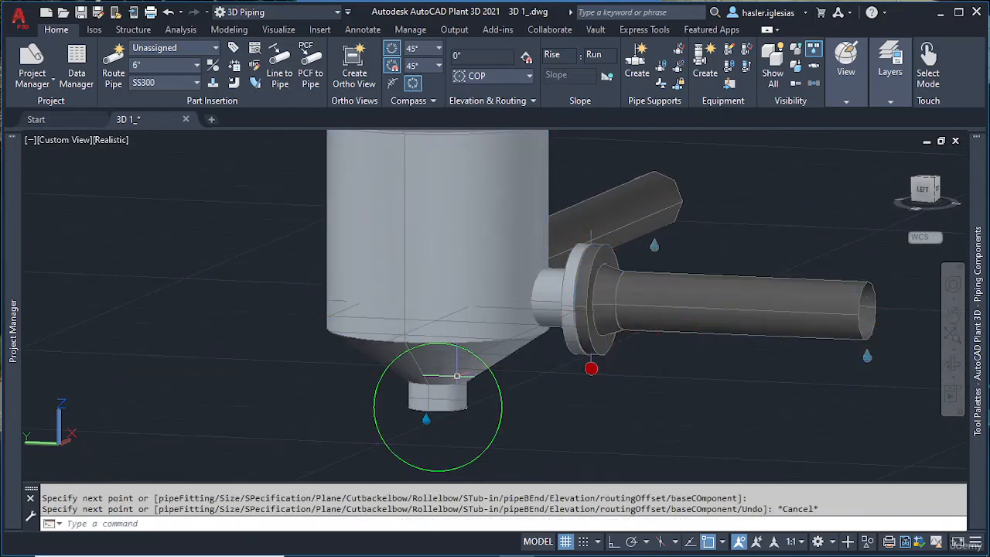
# Route a straight 6" pipe vertically downward from the strainer's bottom outlet.
pyautogui.keyDown('shift'); pyautogui.moveTo(422, 406); pyautogui.dragTo(484, 374, button='middle'); pyautogui.keyUp('shift')
pyautogui.click(441, 242)
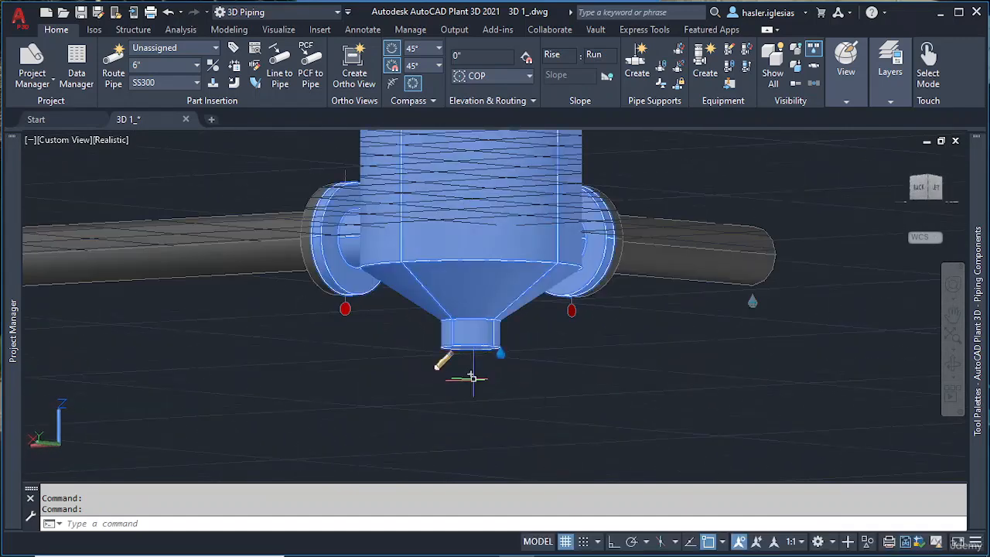
pyautogui.click(471, 374)
pyautogui.scroll(-3, 468, 379)
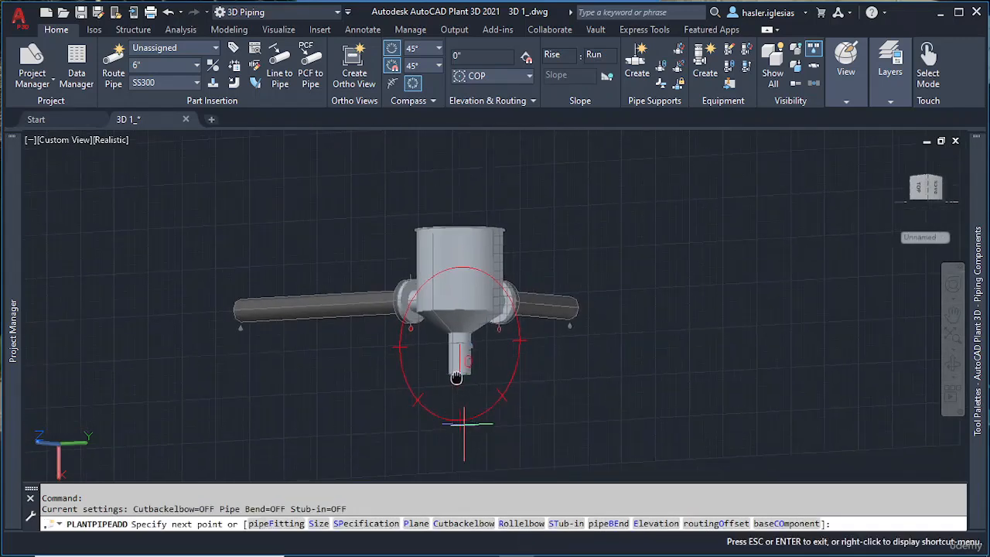
pyautogui.press('Escape')
# Examine the joints where the three pipes meet the strainer's side nozzles and bottom outlet from several angles.
pyautogui.keyDown('shift'); pyautogui.moveTo(593, 380); pyautogui.dragTo(361, 371, button='middle'); pyautogui.keyUp('shift')
pyautogui.scroll(8, 352, 365)
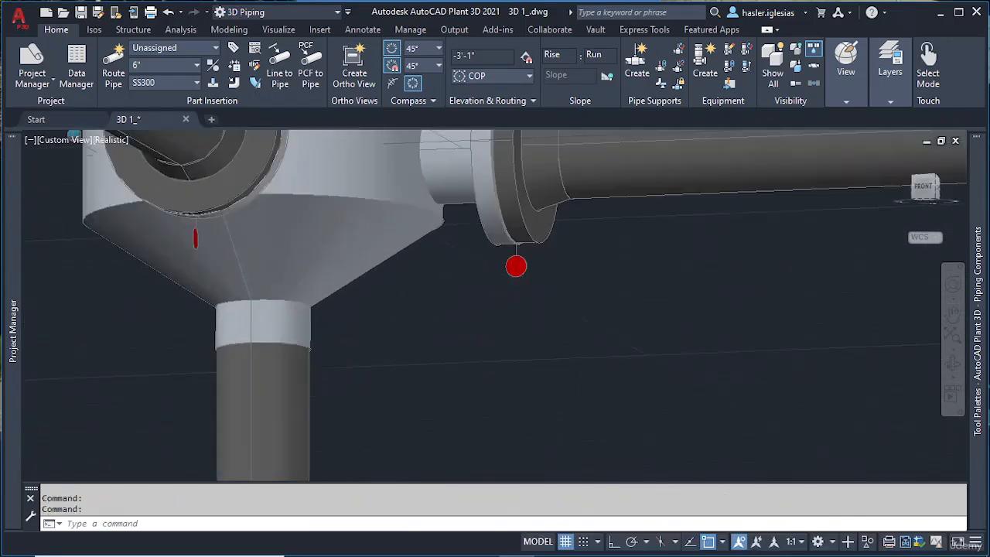
pyautogui.scroll(-8, 267, 337)
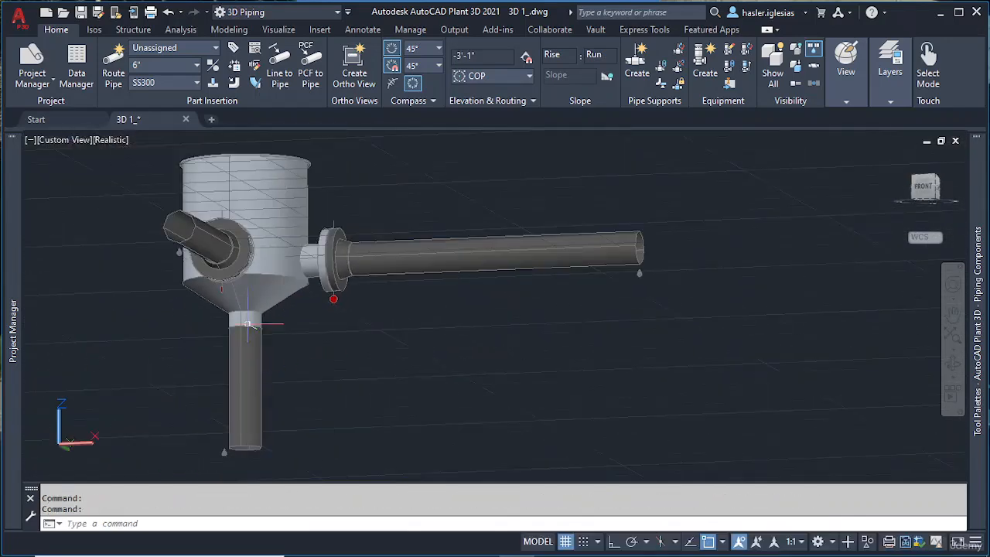
pyautogui.keyDown('shift'); pyautogui.moveTo(272, 356); pyautogui.dragTo(306, 360, button='middle'); pyautogui.keyUp('shift')
pyautogui.scroll(5, 261, 343)
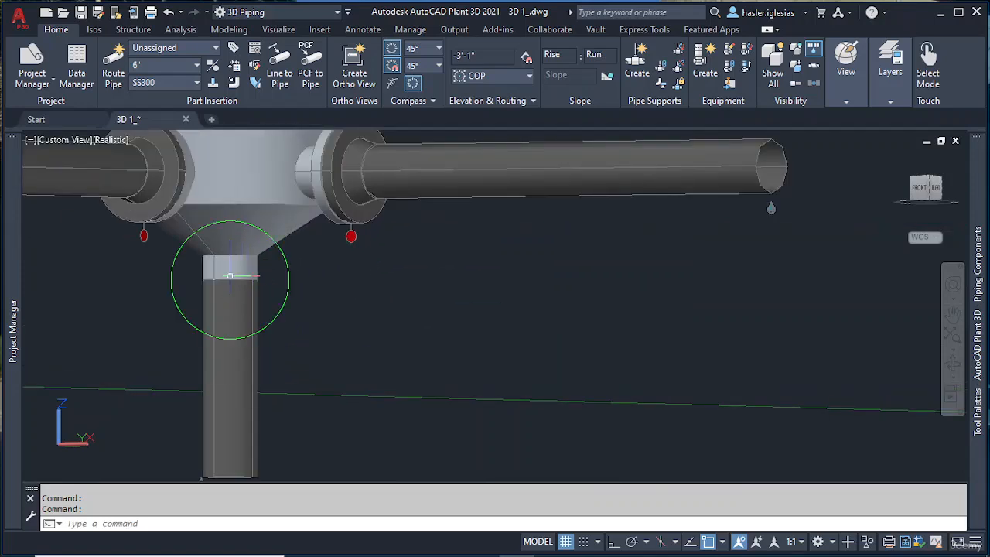
pyautogui.scroll(-4, 228, 327)
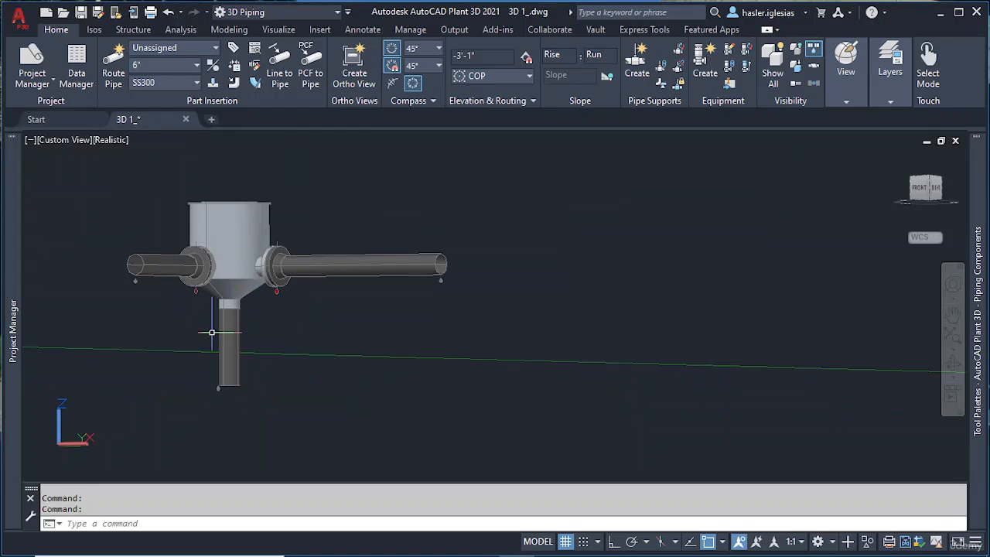
pyautogui.moveTo(211, 333)
pyautogui.keyDown('shift'); pyautogui.mouseDown(button='middle')
pyautogui.moveTo(292, 343)
pyautogui.moveTo(265, 327)
pyautogui.moveTo(289, 316)
pyautogui.moveTo(217, 323)
pyautogui.mouseUp(button='middle'); pyautogui.keyUp('shift')
pyautogui.scroll(5, 105, 302)
pyautogui.scroll(-5, 227, 280)
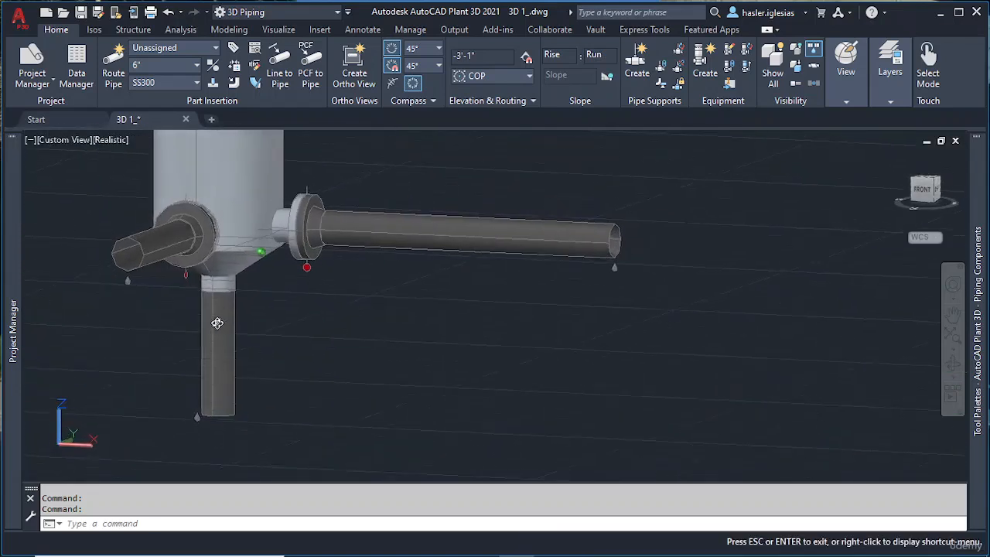
# Display the model in the 2D Wireframe visual style and inspect the strainer's nozzles and pipe joints.
pyautogui.scroll(-5, 217, 323)
pyautogui.keyDown('shift'); pyautogui.moveTo(255, 263); pyautogui.dragTo(364, 232, button='middle'); pyautogui.keyUp('shift')
pyautogui.scroll(5, 266, 255)
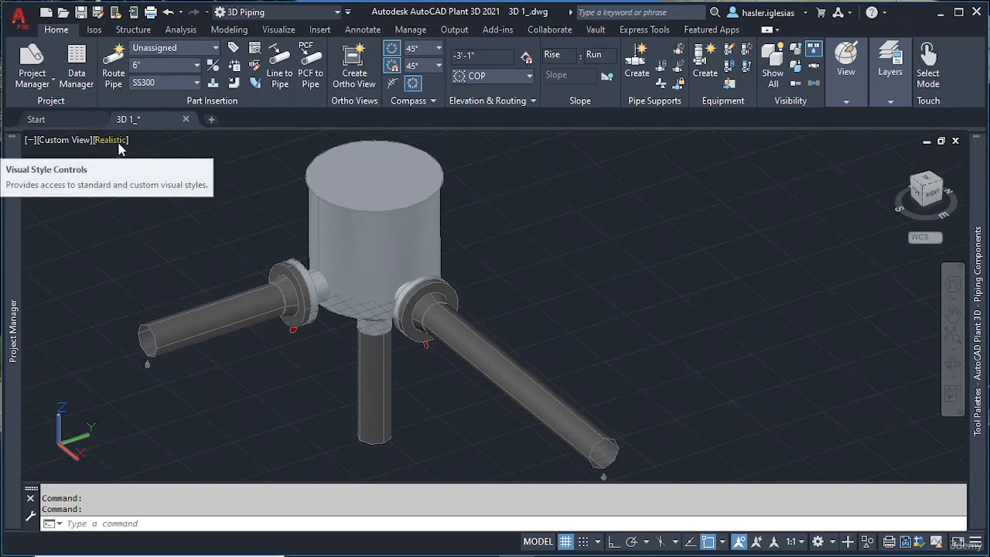
pyautogui.click(278, 29)
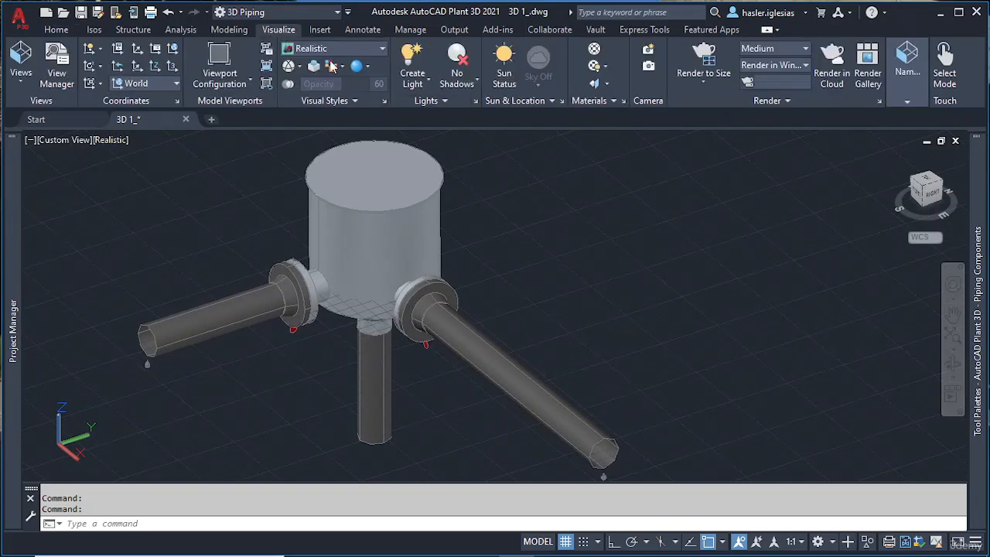
pyautogui.click(111, 141)
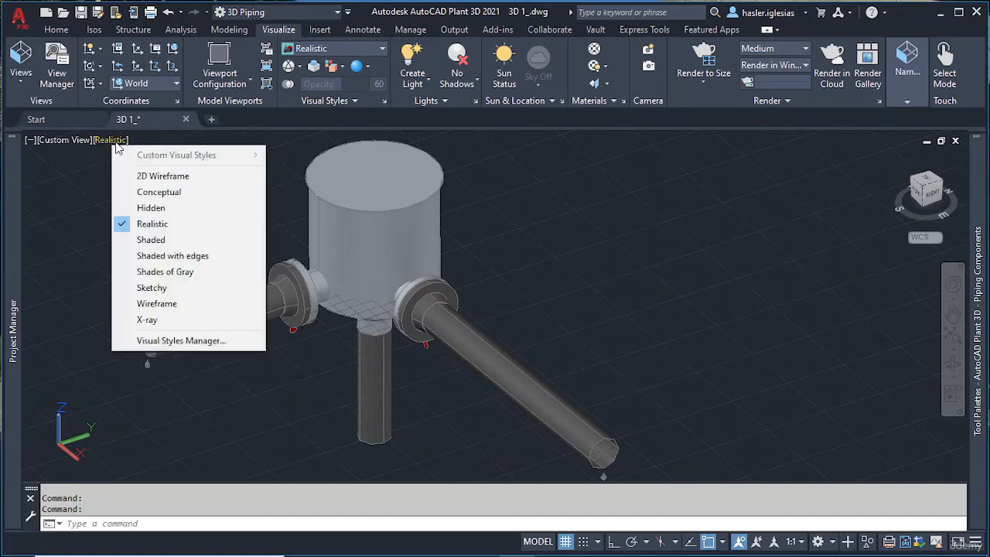
pyautogui.click(164, 177)
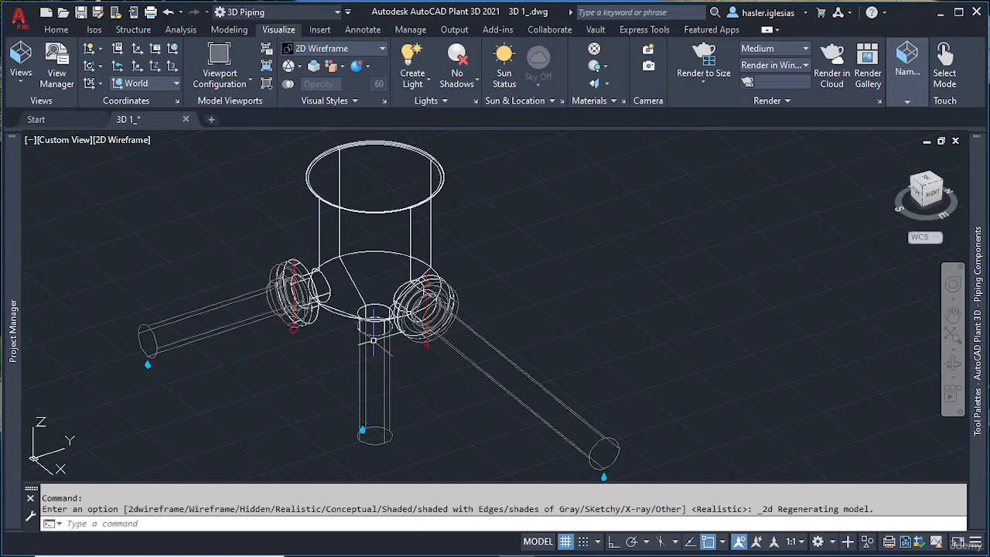
pyautogui.scroll(5, 375, 341)
pyautogui.scroll(-3, 373, 338)
pyautogui.scroll(-4, 387, 301)
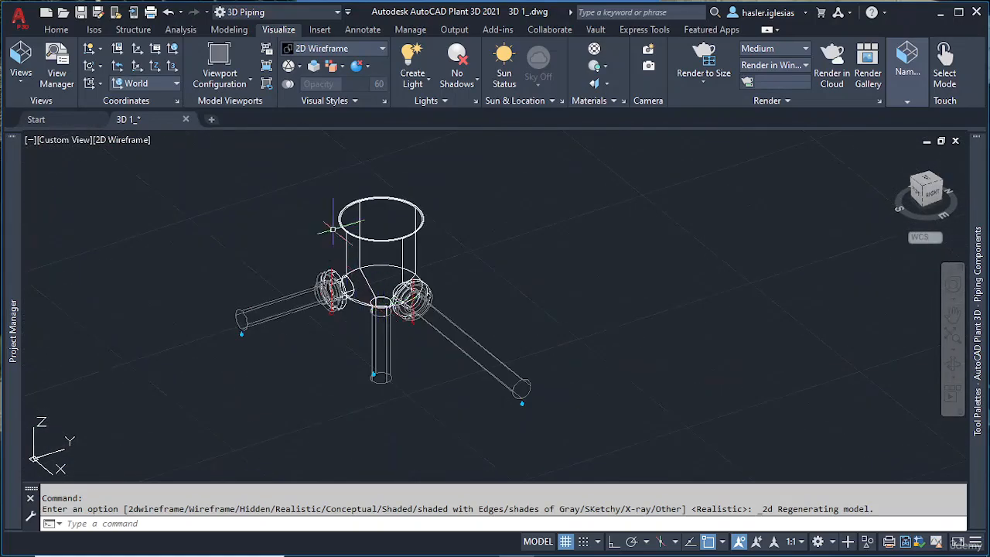
pyautogui.scroll(4, 329, 291)
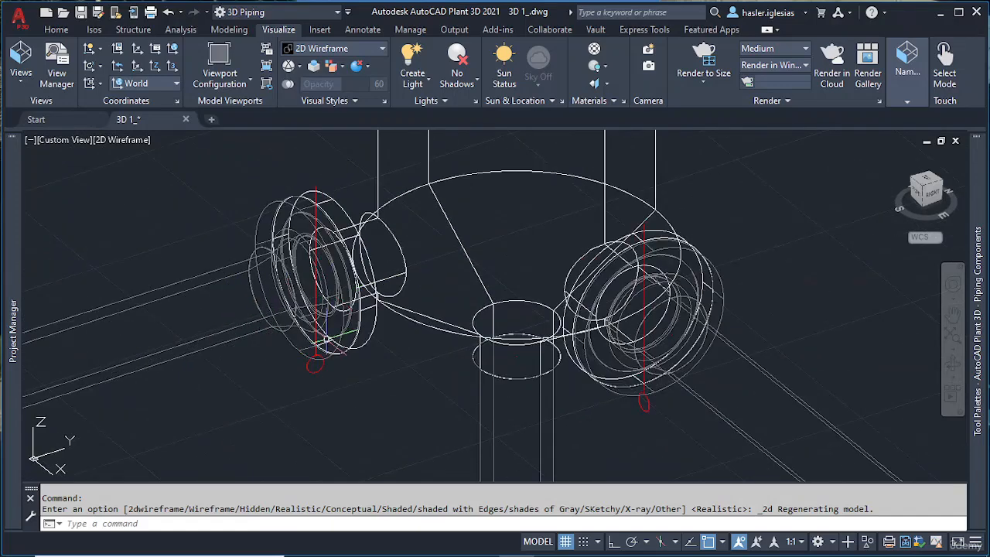
pyautogui.scroll(-4, 327, 338)
# View the strainer and its pipes in the Conceptual visual style, followed by the Hidden style.
pyautogui.click(123, 142)
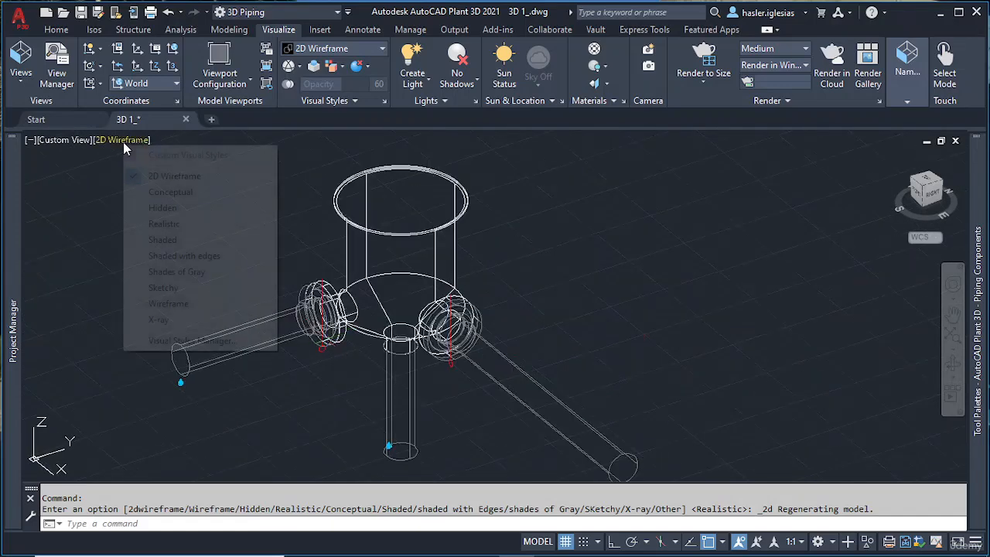
pyautogui.click(169, 193)
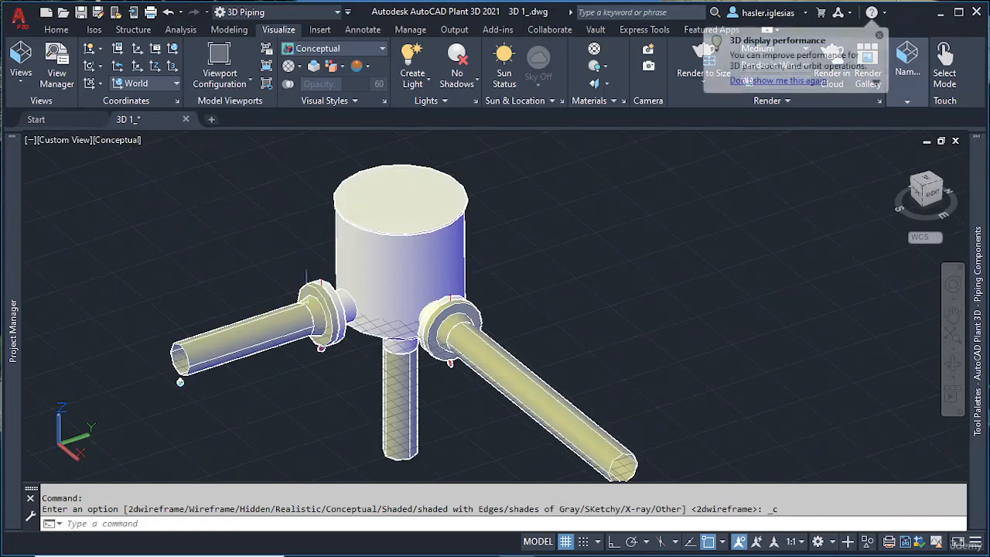
pyautogui.moveTo(414, 384); pyautogui.dragTo(416, 361, button='middle')
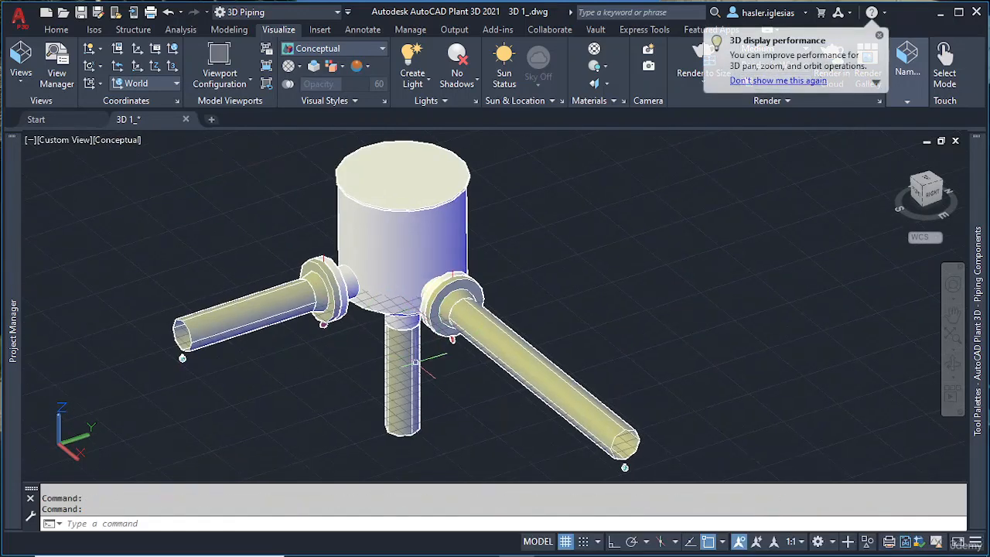
pyautogui.click(114, 140)
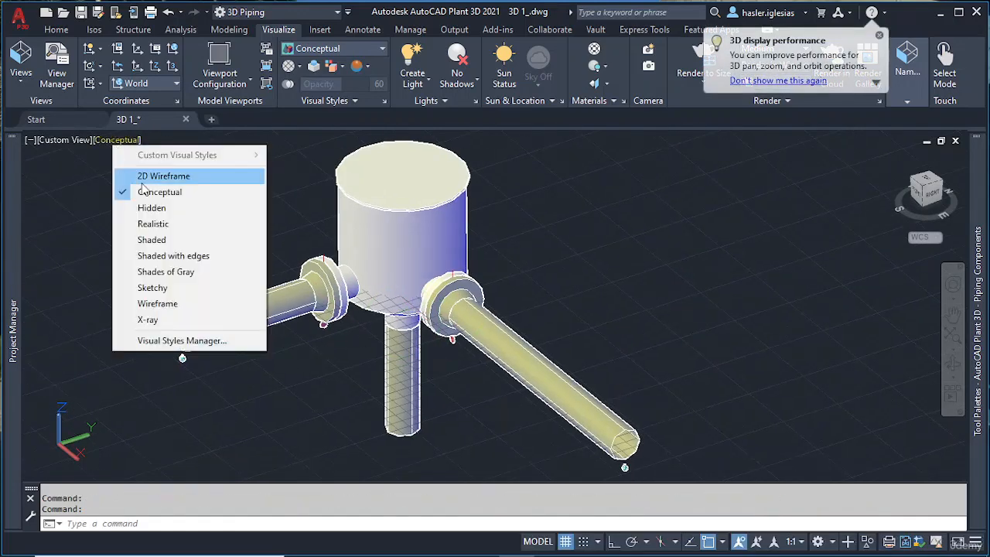
pyautogui.click(151, 206)
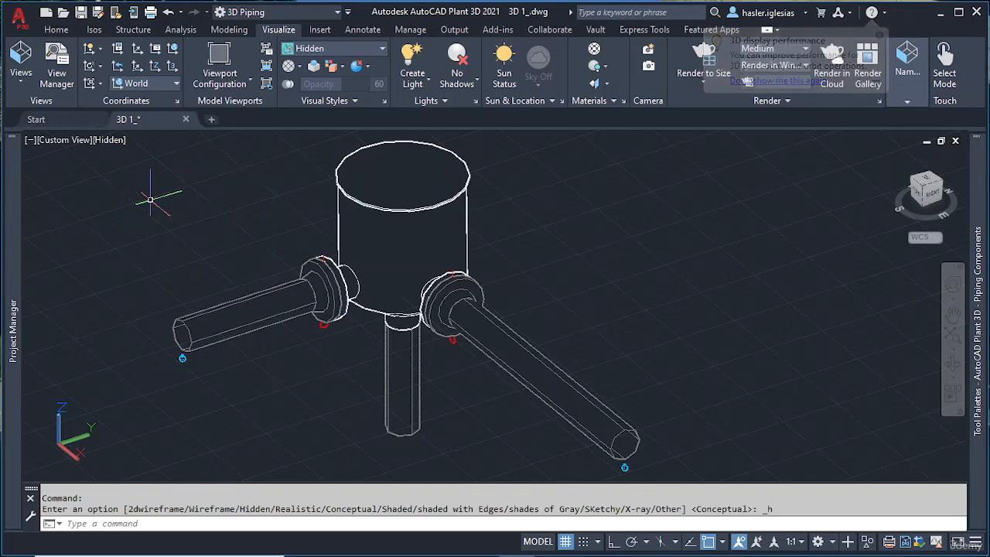
# Compare the model's appearance in the Realistic visual style with the Shaded style.
pyautogui.click(115, 140)
pyautogui.click(150, 223)
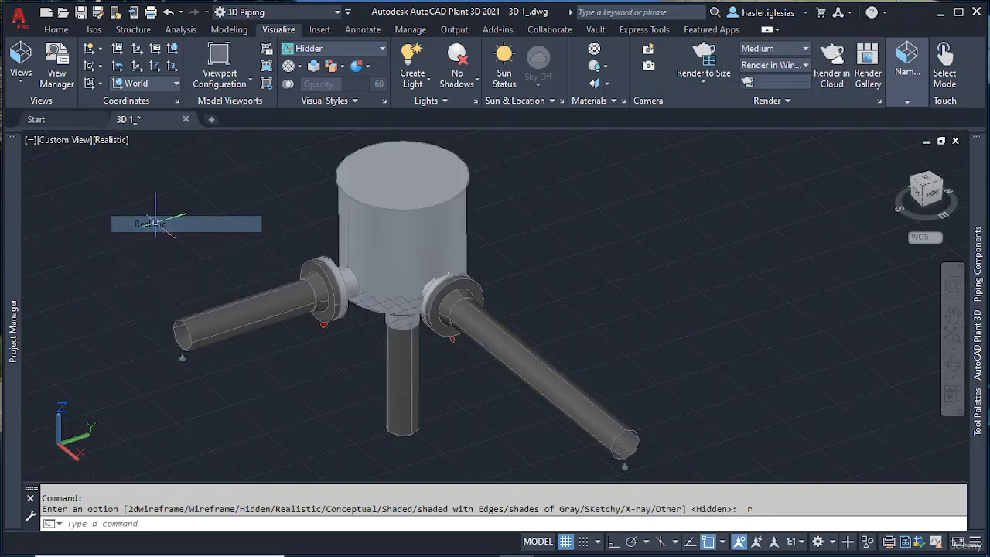
pyautogui.click(108, 140)
pyautogui.click(151, 240)
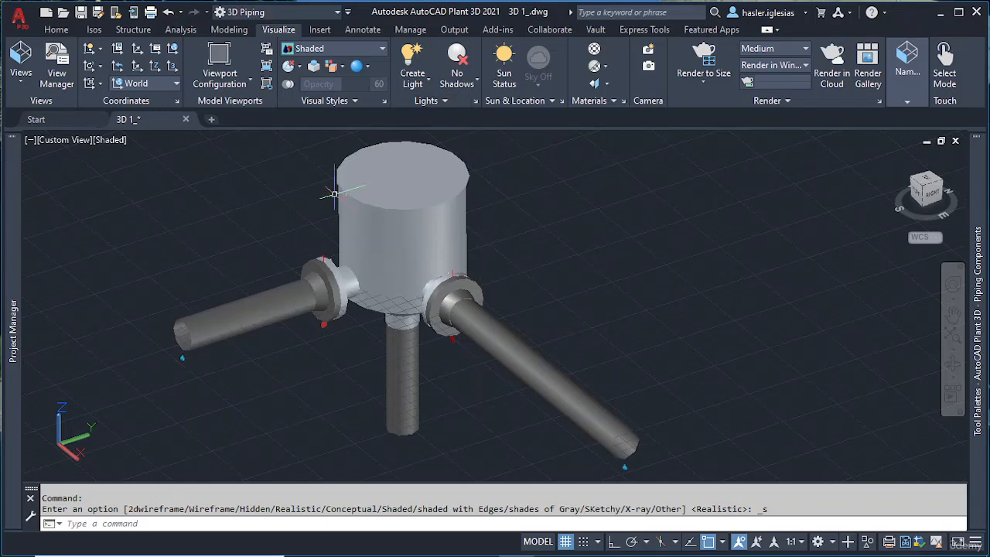
# View the model in the Shaded with edges visual style, followed by Shades of Gray.
pyautogui.click(381, 49)
pyautogui.click(383, 49)
pyautogui.click(110, 142)
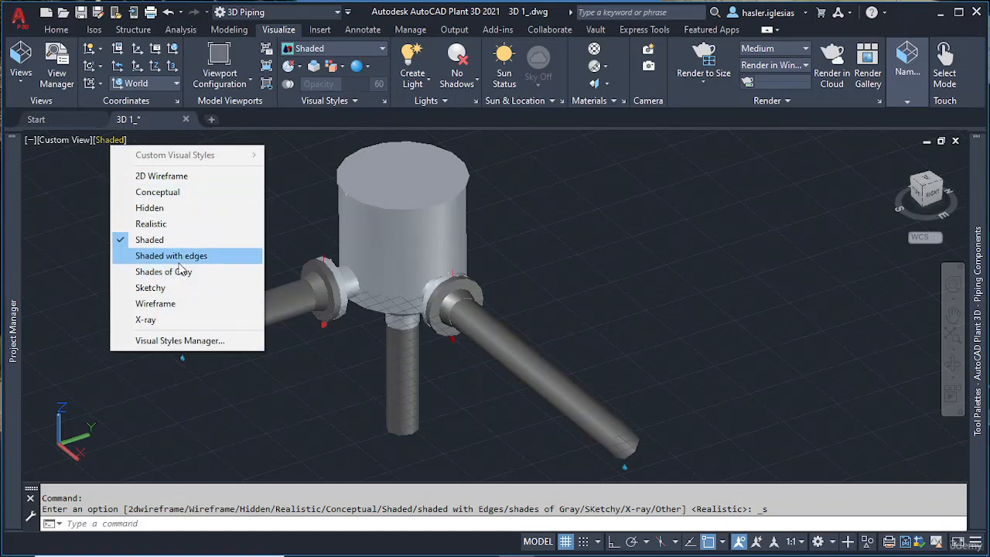
pyautogui.click(177, 258)
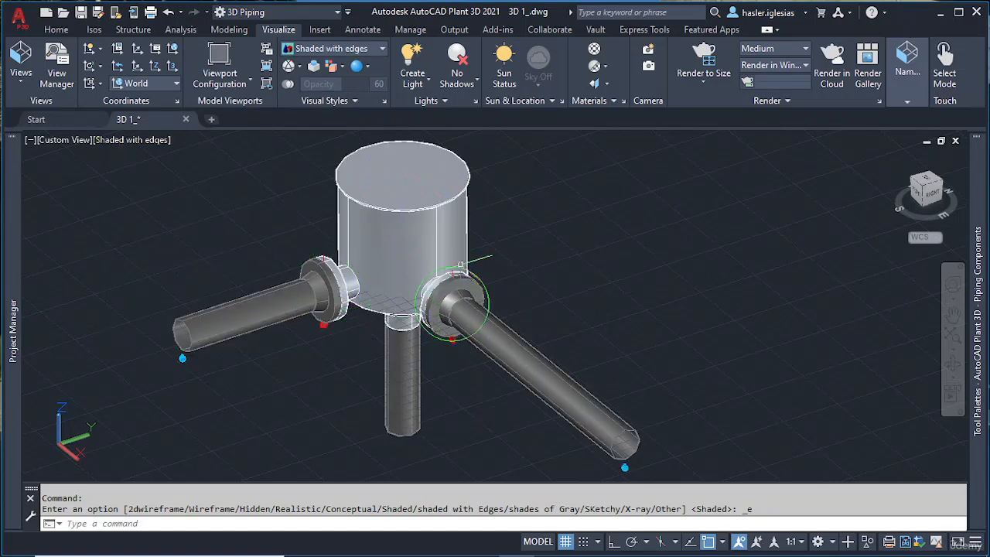
pyautogui.click(154, 140)
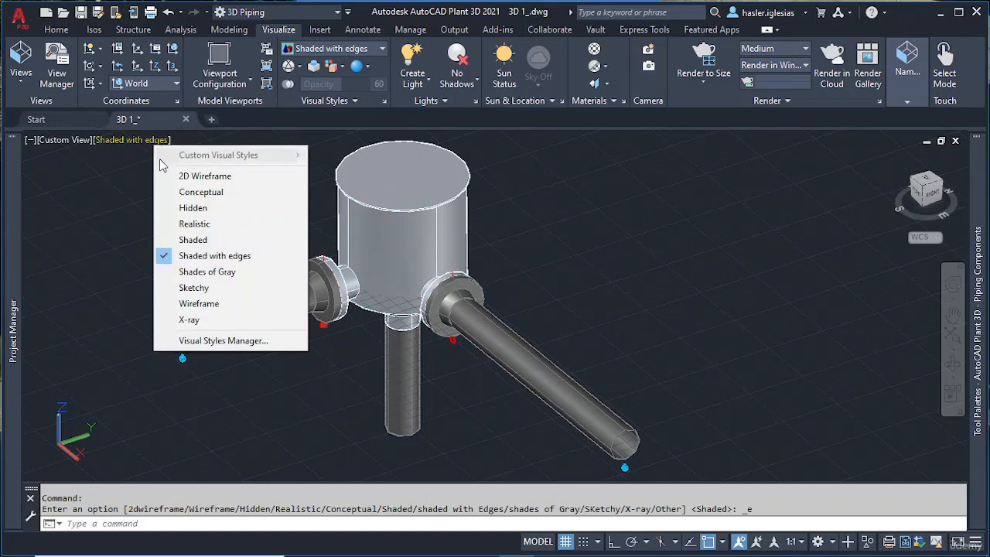
pyautogui.click(211, 275)
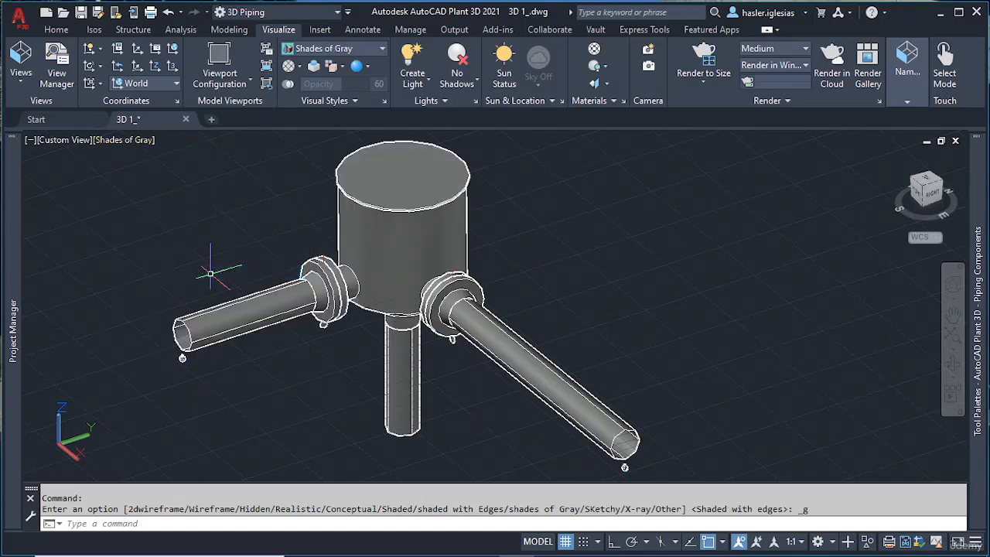
# Display the model in the Sketchy visual style and inspect the flanged joints up close.
pyautogui.click(136, 141)
pyautogui.click(188, 286)
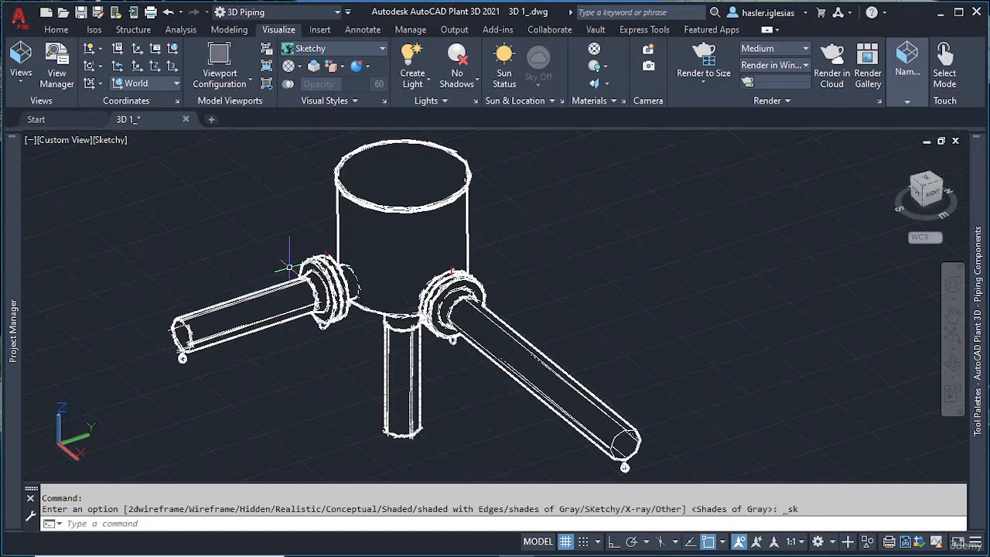
pyautogui.scroll(5, 315, 248)
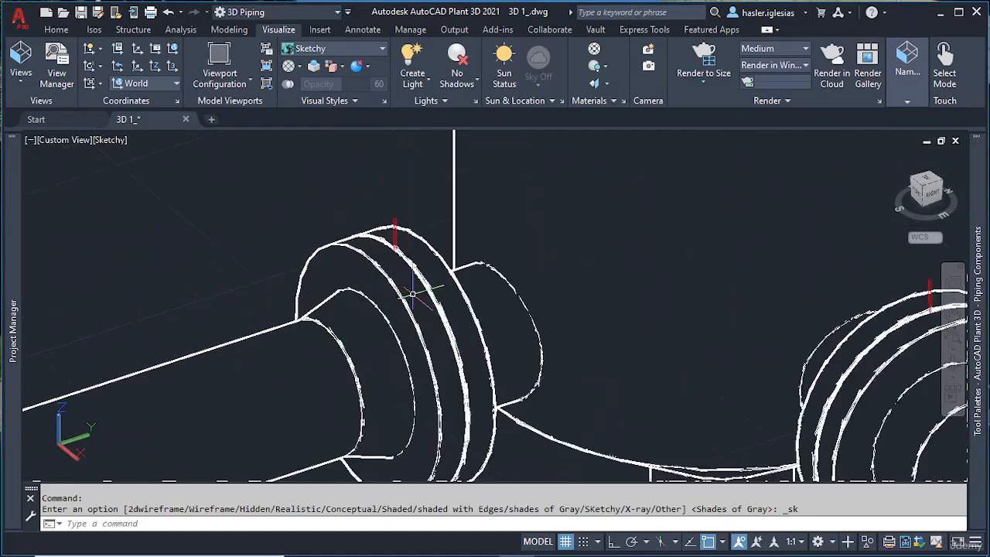
pyautogui.scroll(2, 417, 291)
pyautogui.scroll(-6, 420, 287)
pyautogui.scroll(4, 451, 319)
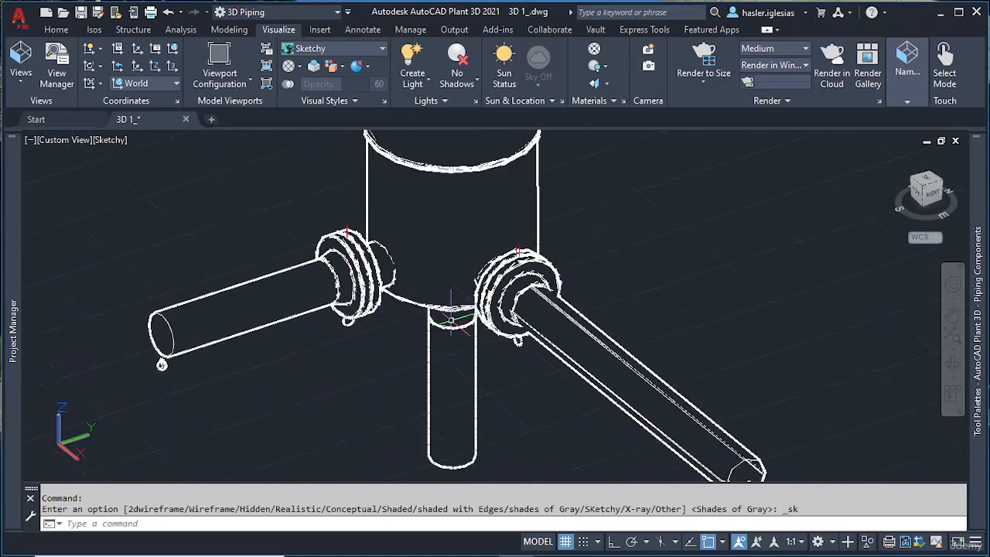
pyautogui.scroll(-2, 430, 310)
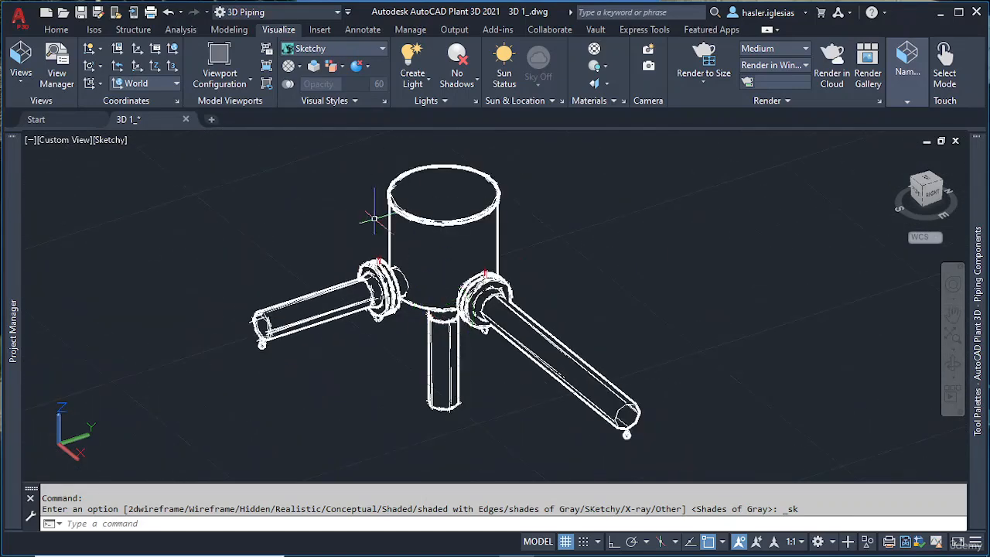
# Compare the Wireframe visual style with 2D Wireframe by switching between them, ending on Wireframe.
pyautogui.click(118, 143)
pyautogui.click(174, 312)
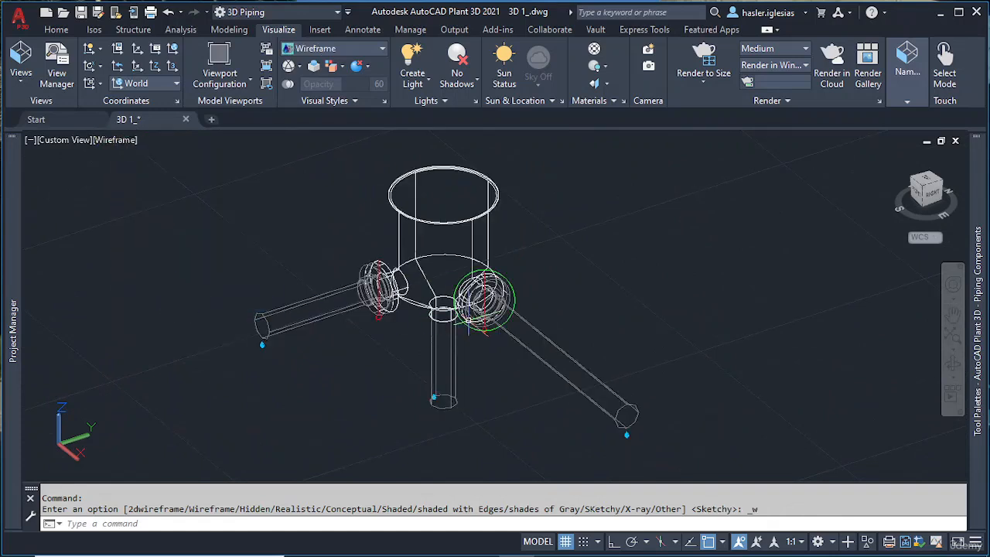
pyautogui.click(115, 141)
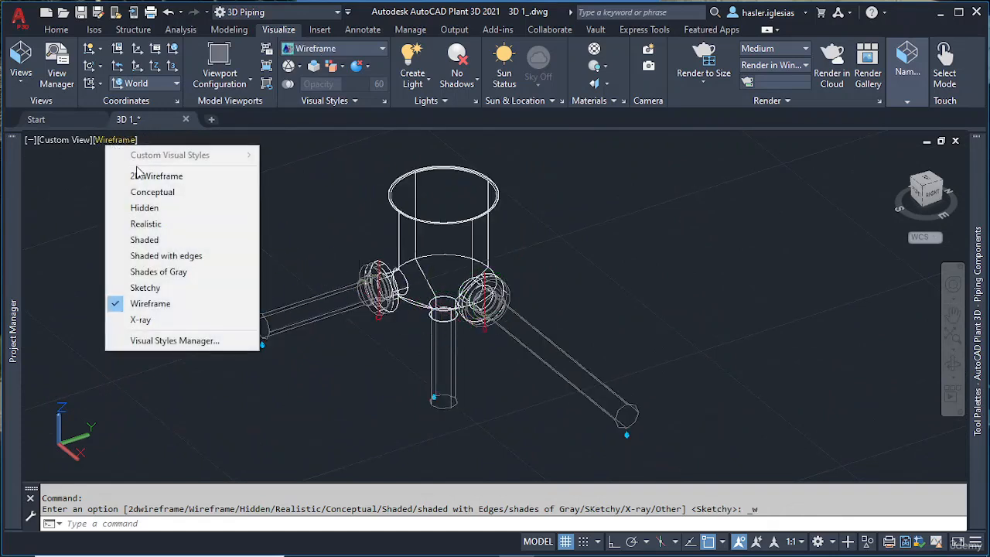
pyautogui.click(144, 178)
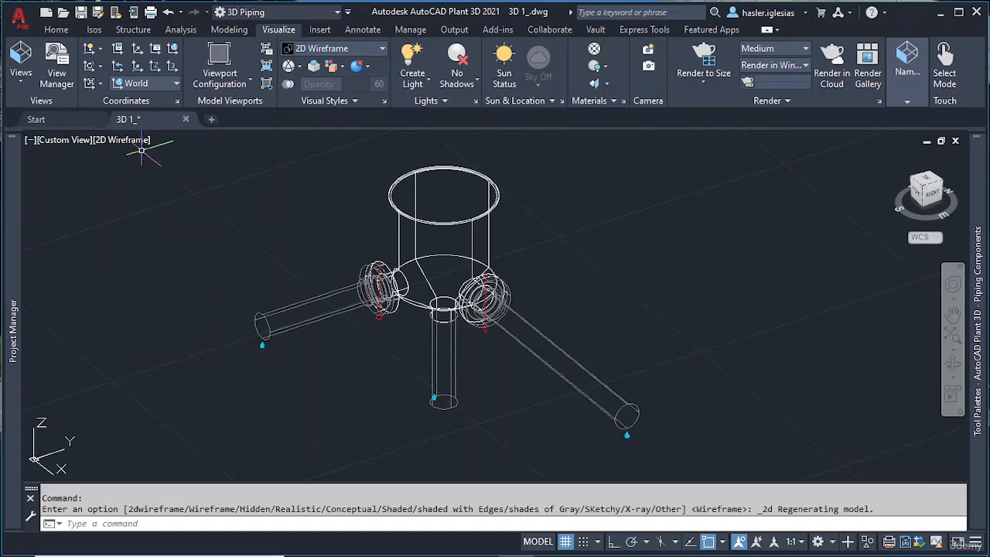
pyautogui.click(118, 140)
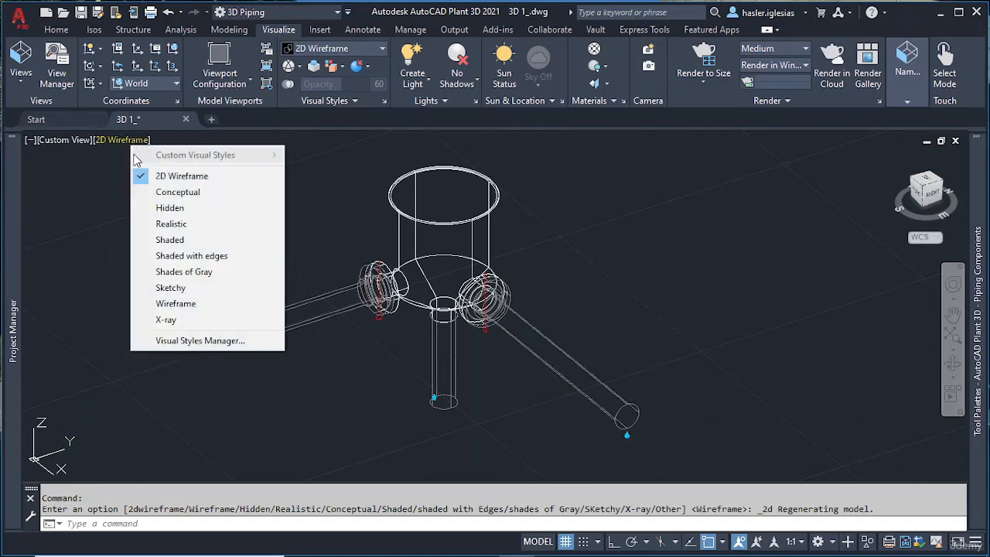
pyautogui.click(189, 305)
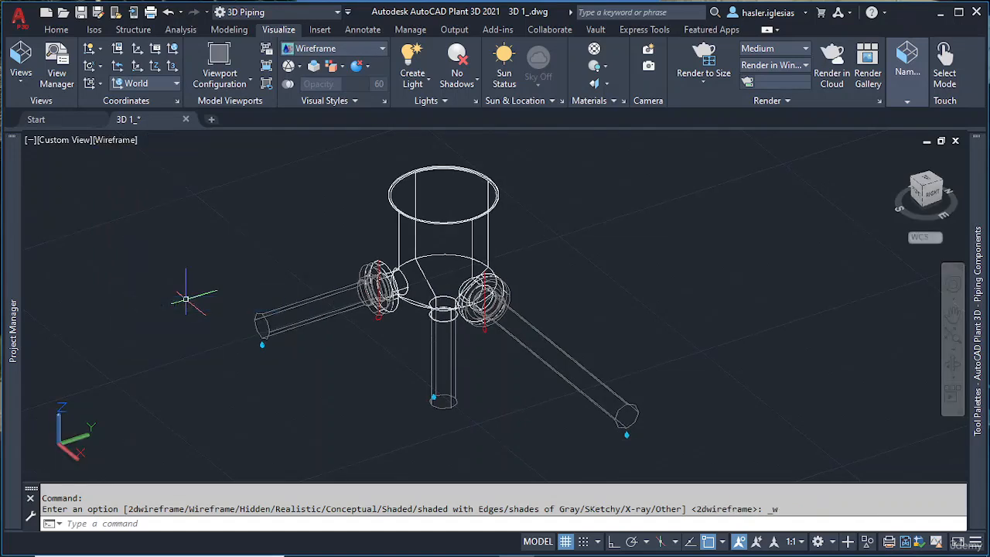
# View the strainer and pipes in the X-ray visual style from a lower angle.
pyautogui.click(118, 140)
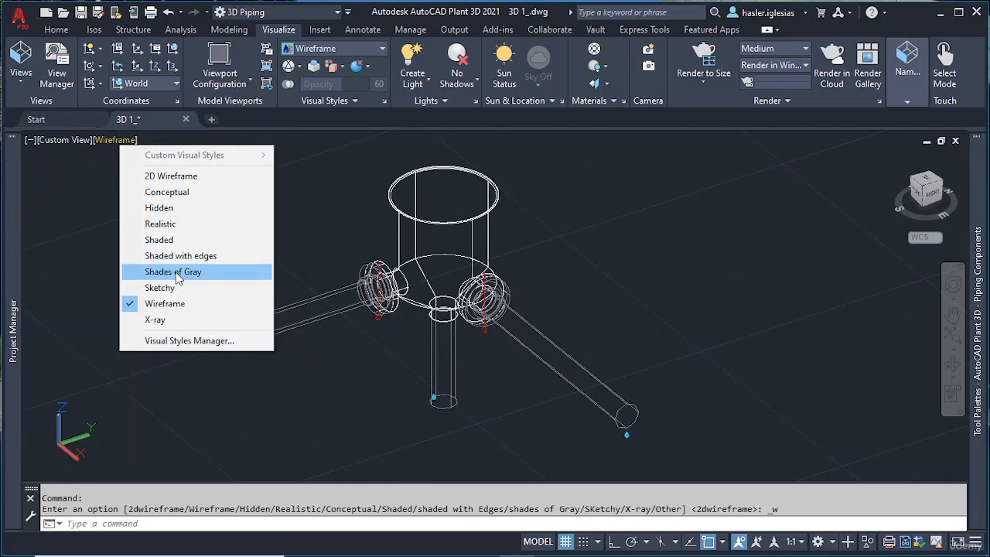
pyautogui.click(190, 318)
pyautogui.moveTo(381, 321); pyautogui.dragTo(398, 307, button='middle')
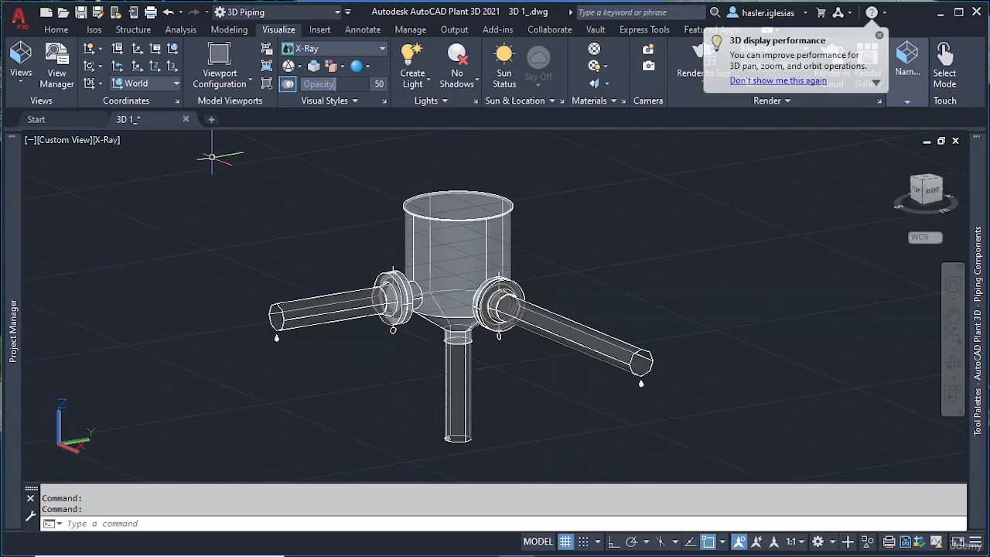
# Set the viewport's visual style to Shaded with edges and view the model from a higher angle.
pyautogui.click(113, 141)
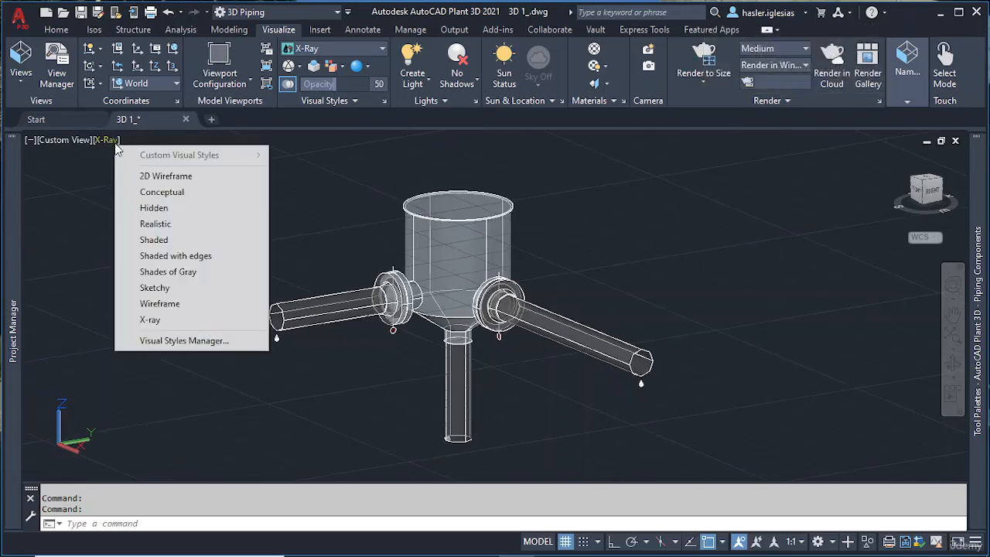
pyautogui.click(214, 257)
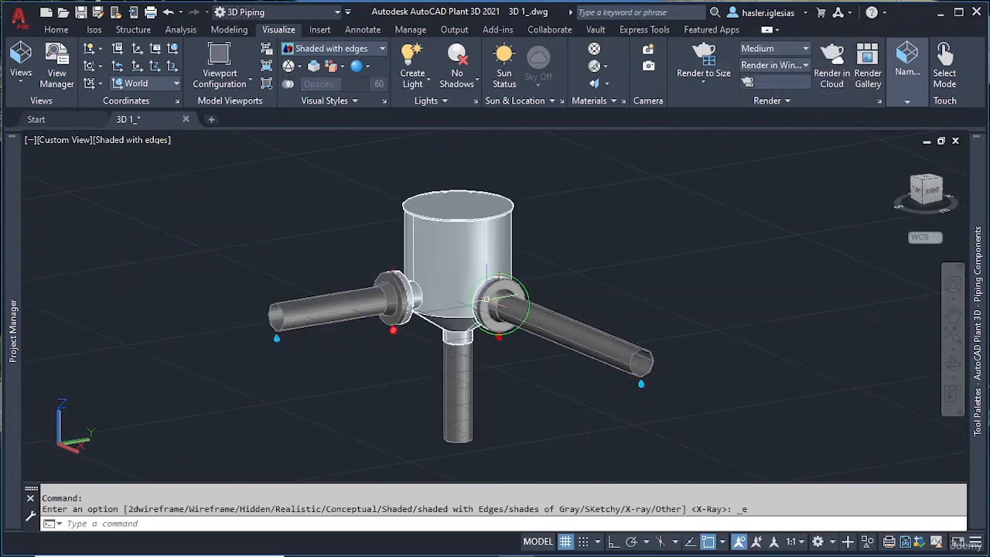
pyautogui.keyDown('shift'); pyautogui.moveTo(390, 341); pyautogui.dragTo(396, 364, button='middle'); pyautogui.keyUp('shift')
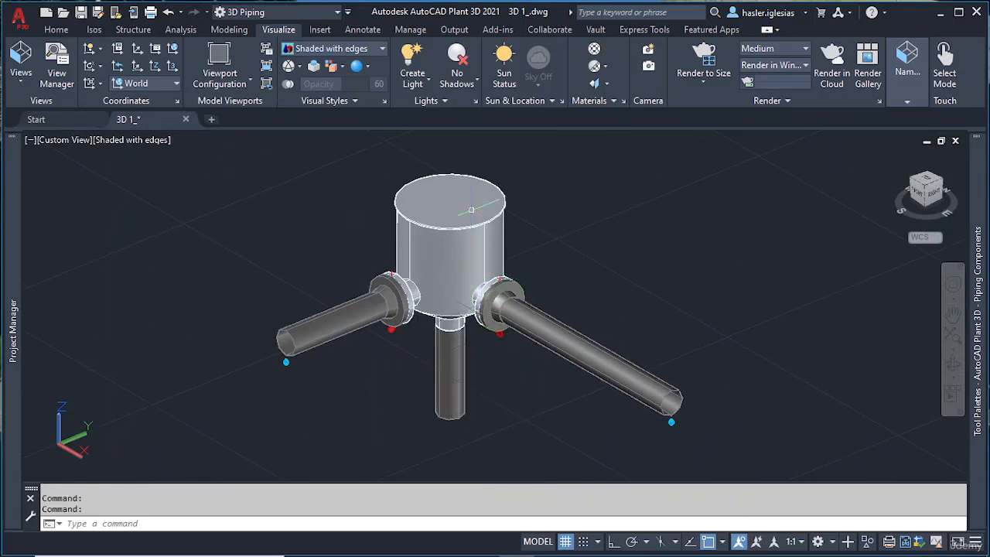
# Turn on Ground Shadows for the current view and look at the whole model from farther away.
pyautogui.click(461, 85)
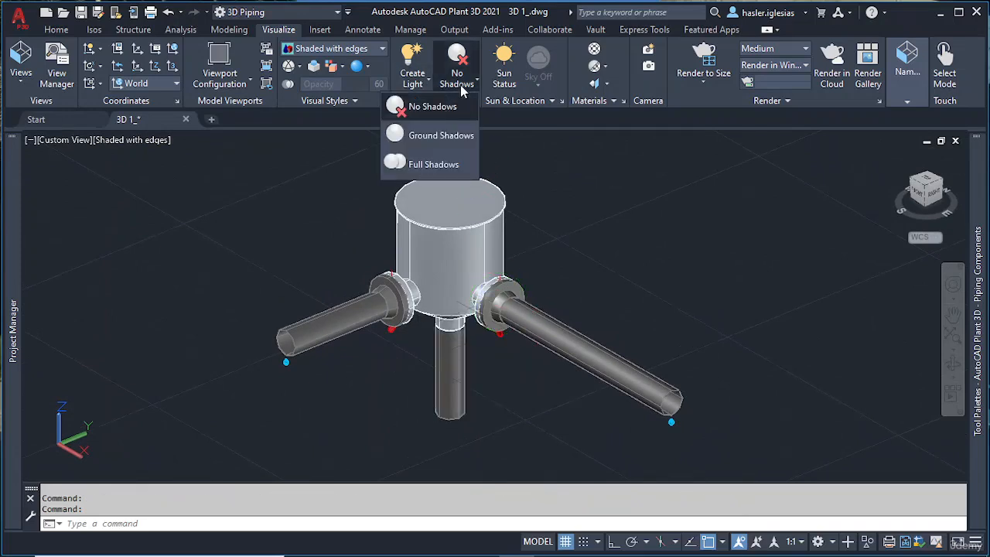
pyautogui.click(447, 134)
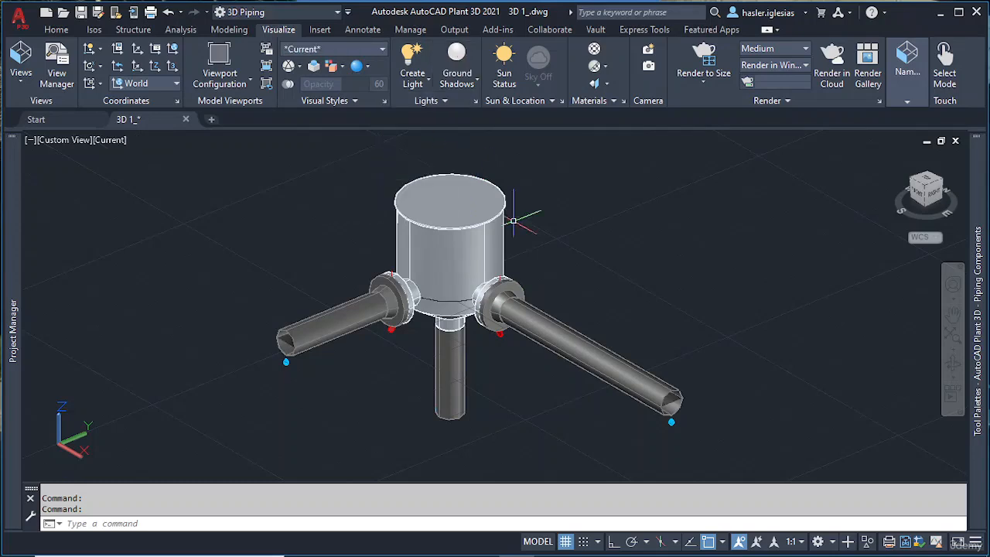
pyautogui.scroll(-5, 576, 382)
pyautogui.moveTo(494, 374); pyautogui.dragTo(462, 289, button='middle')
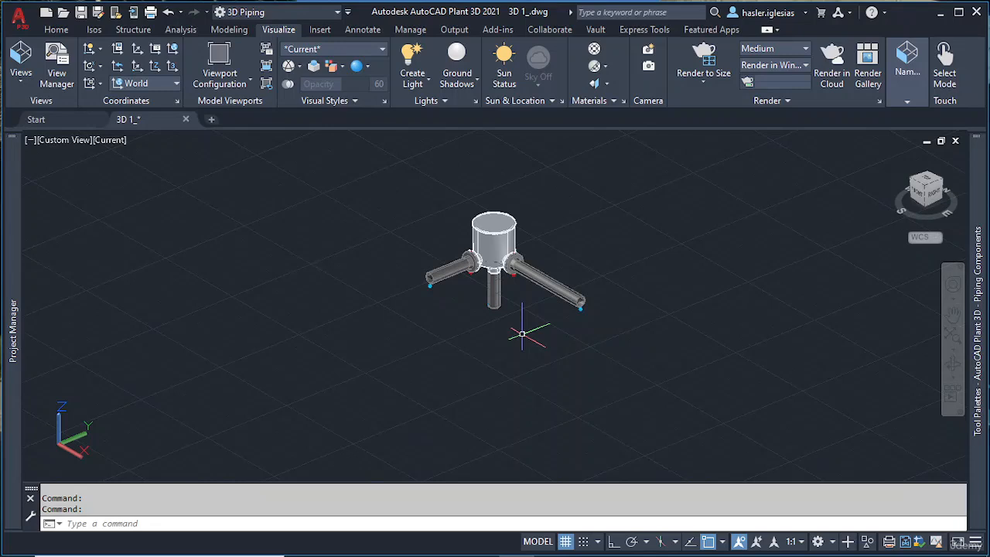
# Draw a thin rectangular box that spreads out as a base plate around the strainer and its pipes.
pyautogui.press('Return')
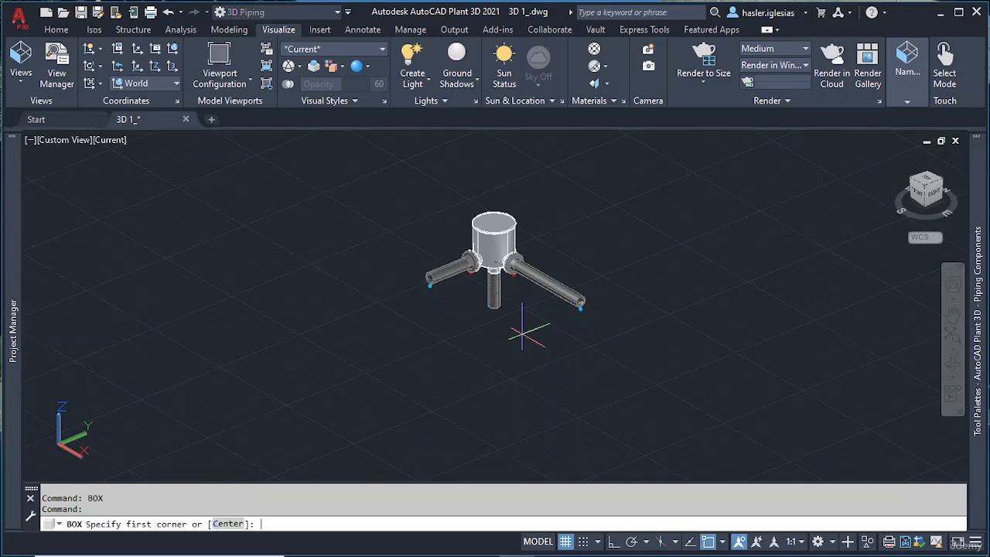
pyautogui.click(299, 286)
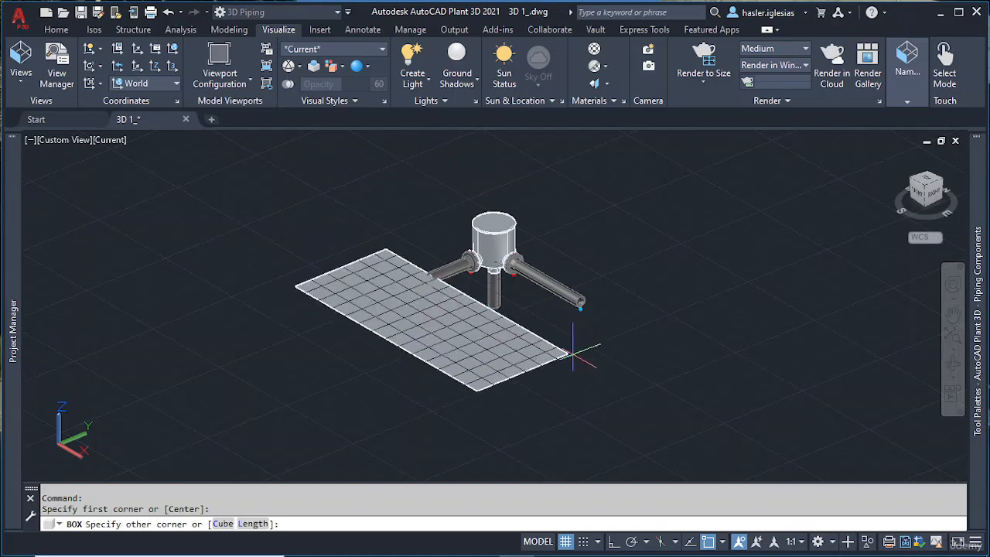
pyautogui.click(683, 284)
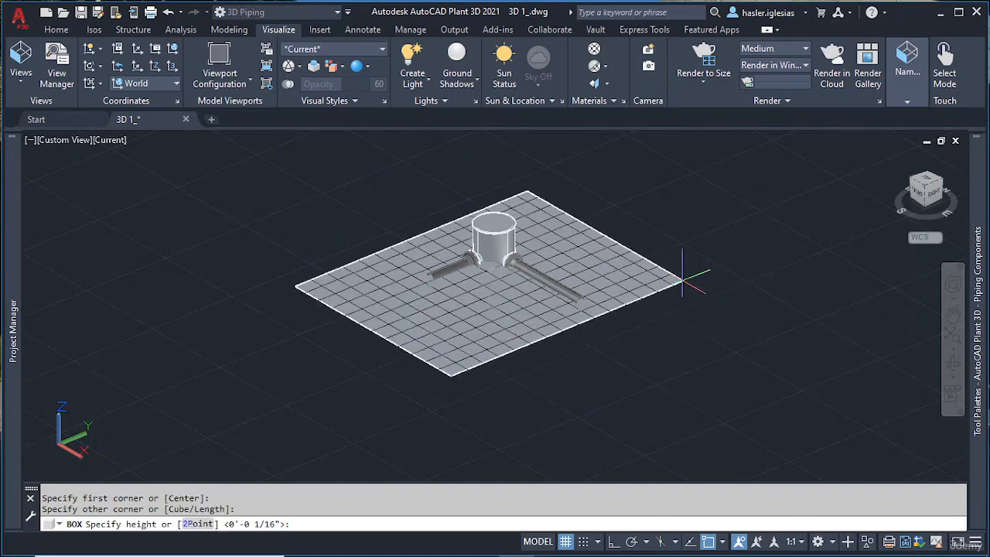
pyautogui.click(682, 285)
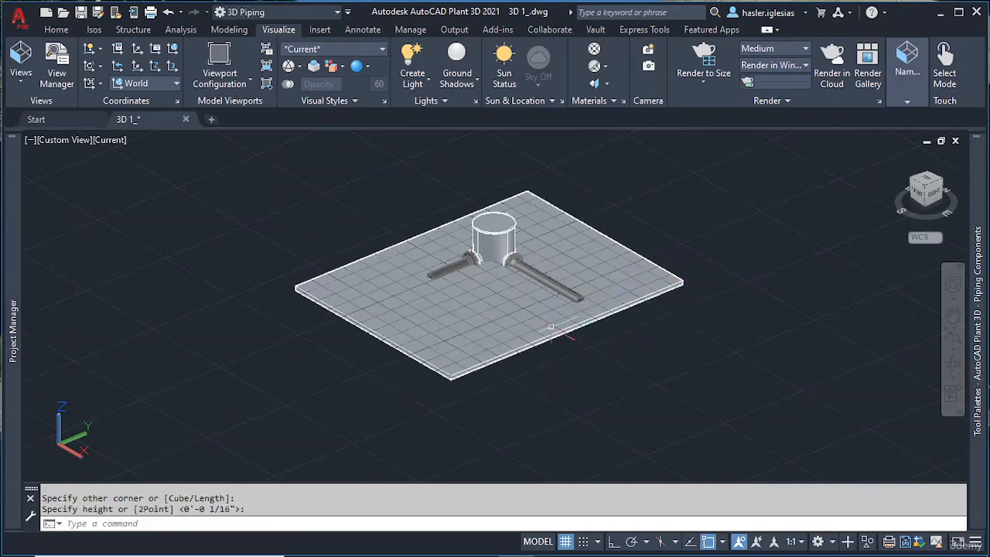
# Try to thicken the base plate downward into a tall block, and undo the change.
pyautogui.click(488, 343)
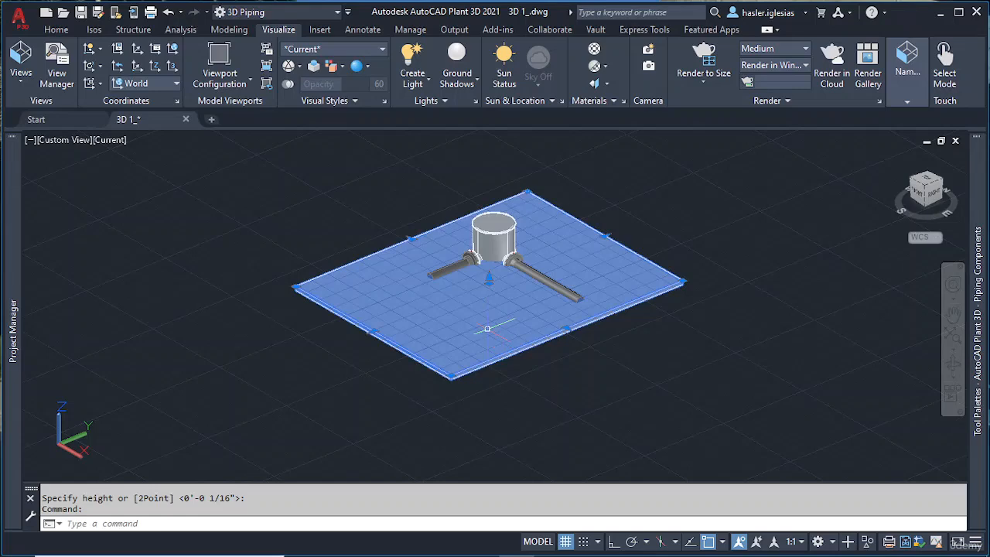
pyautogui.click(488, 277)
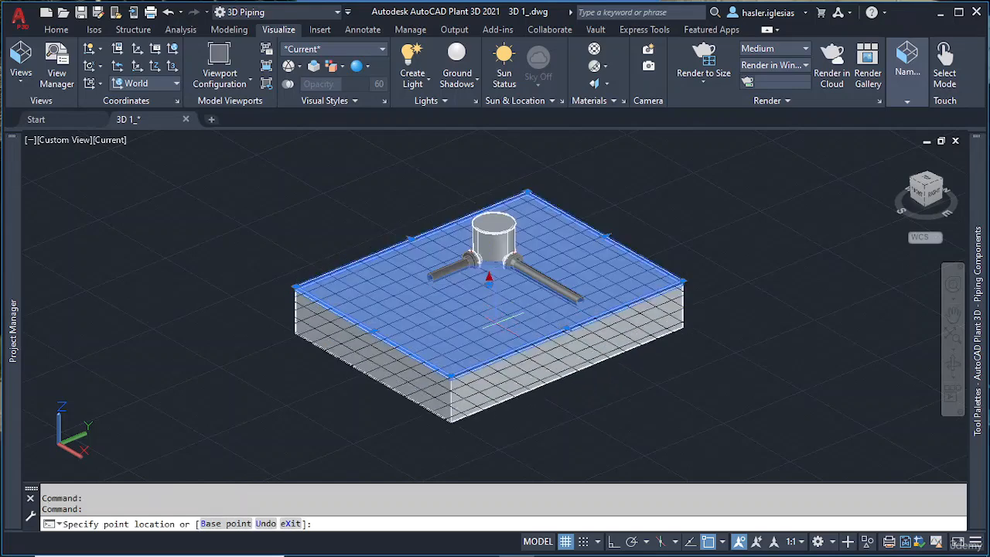
pyautogui.click(496, 323)
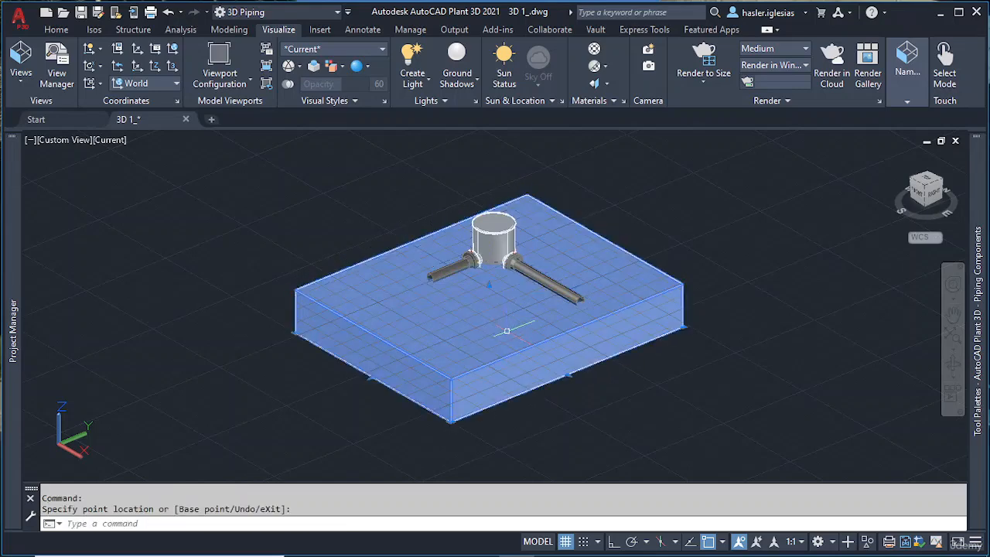
pyautogui.hotkey('ctrl', 'z')
# Move the thin base plate down so that it lies below the pipes.
pyautogui.click(497, 329)
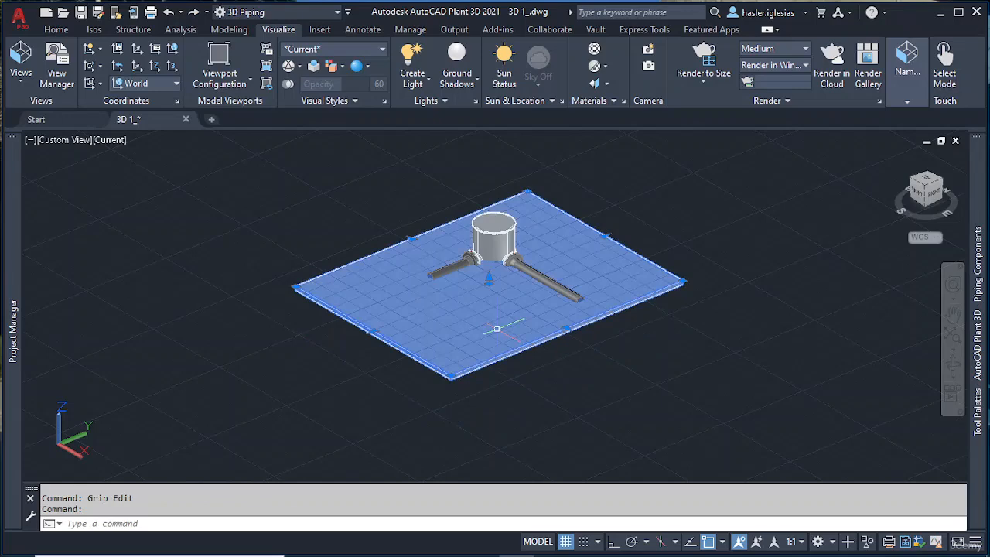
pyautogui.click(489, 283)
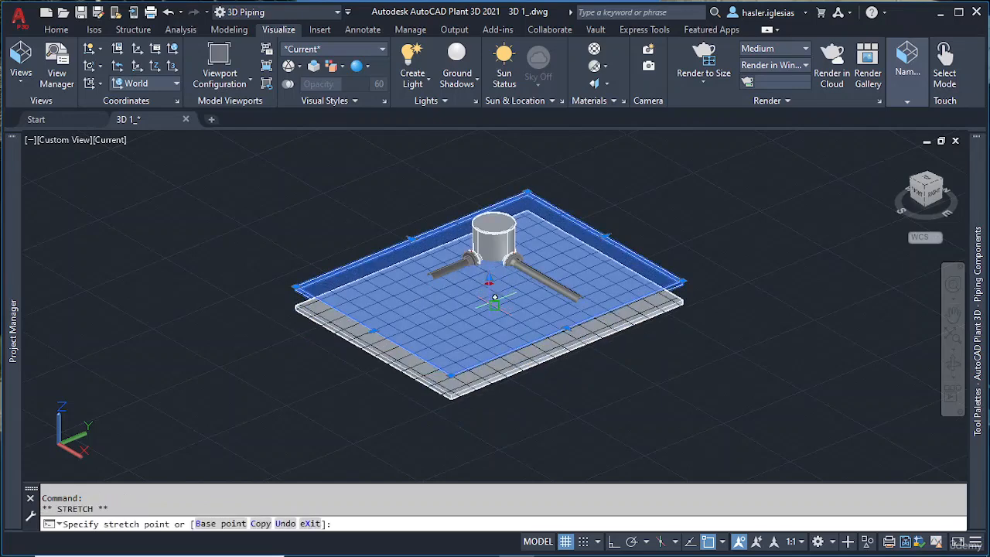
pyautogui.press('Escape')
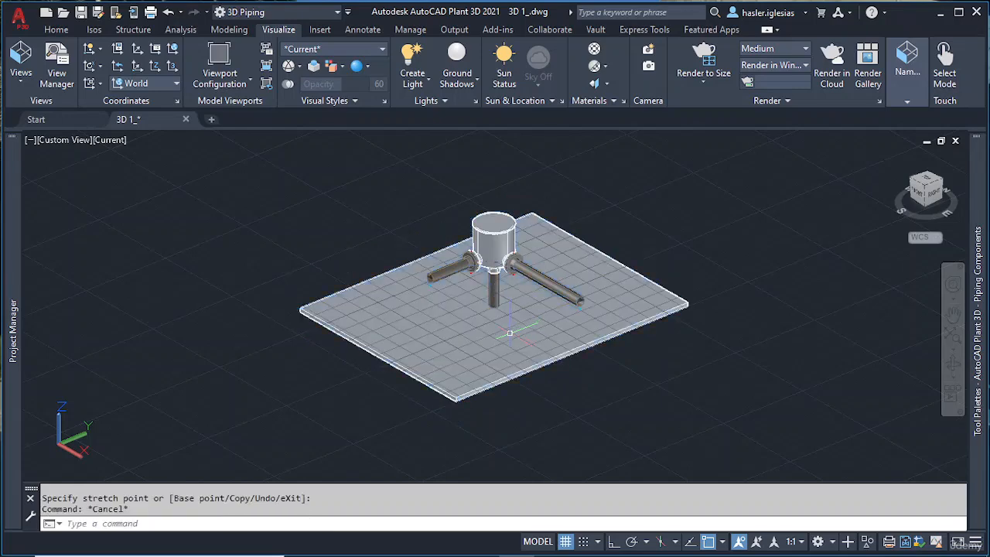
# Switch the shadow display to Full Shadows.
pyautogui.keyDown('shift'); pyautogui.moveTo(511, 327); pyautogui.dragTo(520, 356, button='middle'); pyautogui.keyUp('shift')
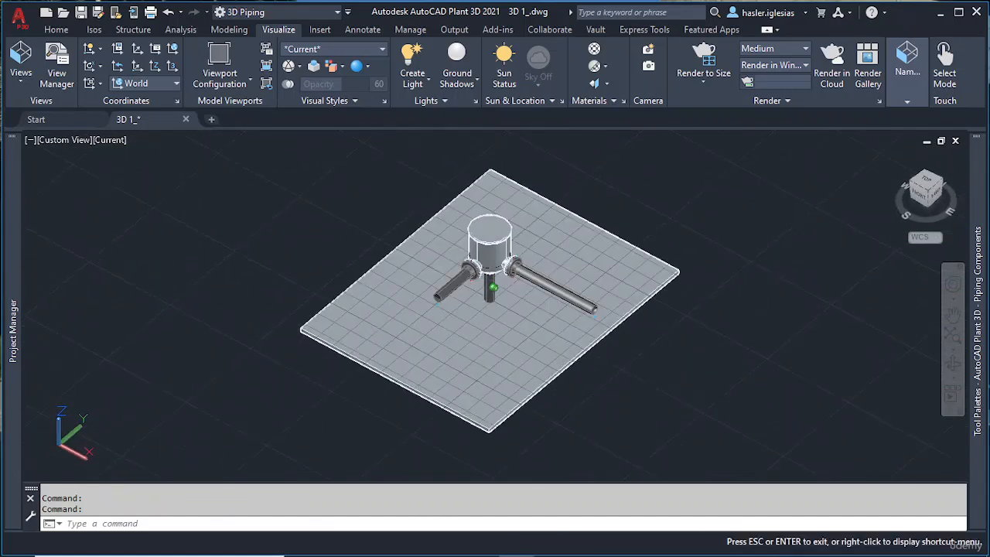
pyautogui.click(469, 73)
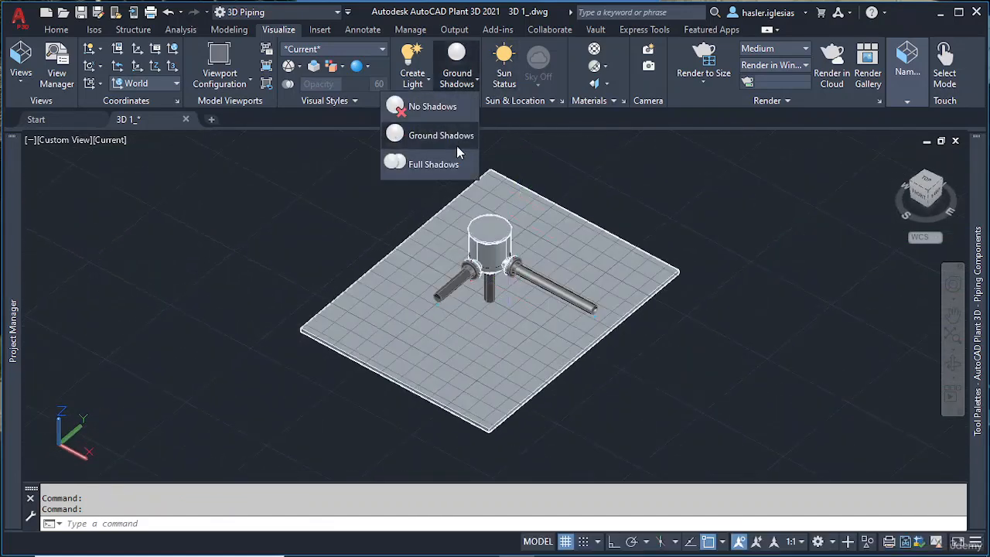
pyautogui.click(452, 164)
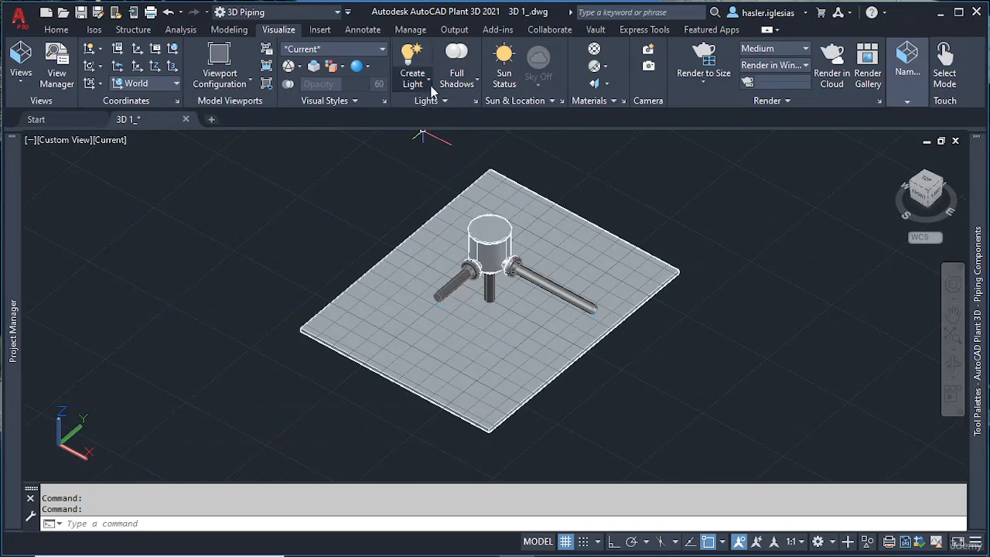
# Turn on sunlight with adjusted exposure settings, and enable the render environment with Sharp Highlights image-based lighting.
pyautogui.click(506, 74)
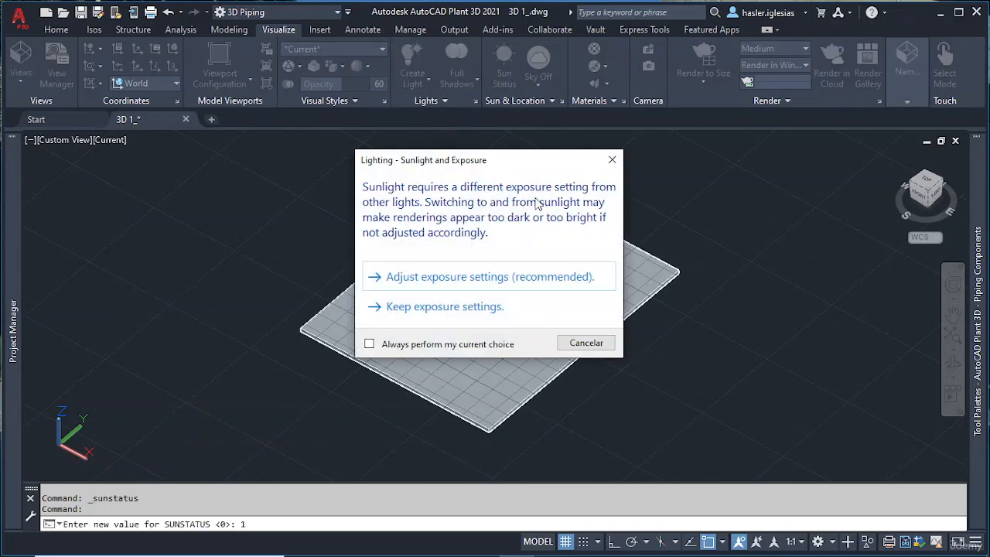
pyautogui.click(417, 278)
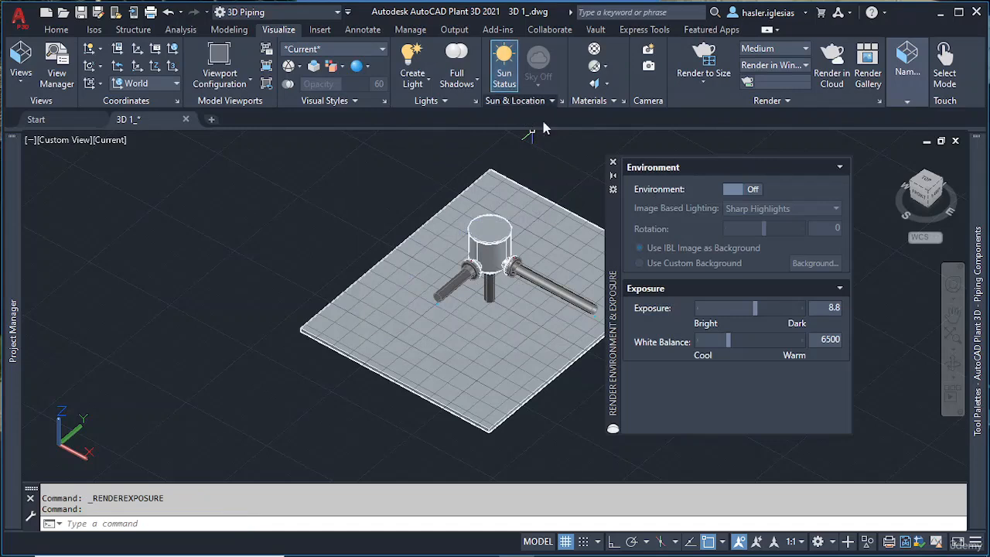
pyautogui.click(739, 189)
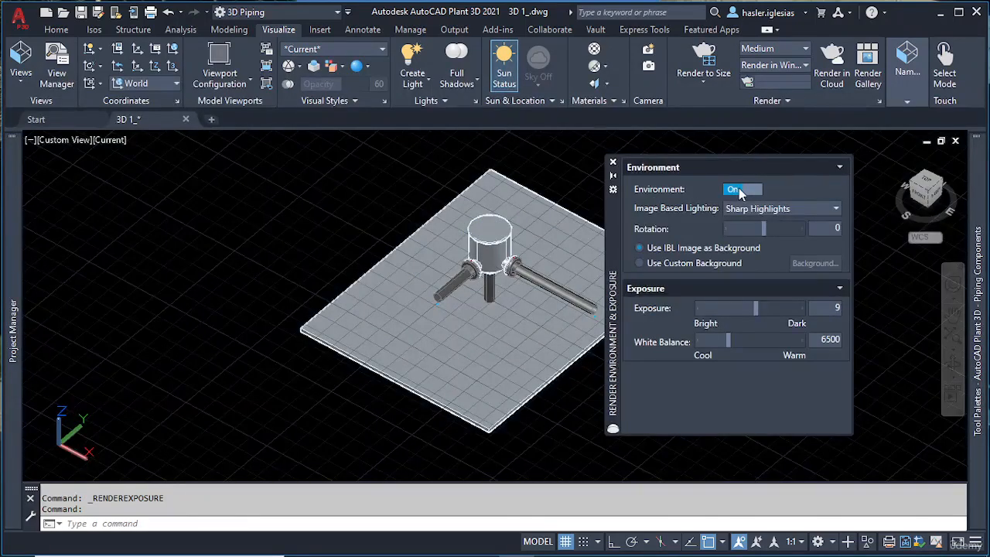
pyautogui.click(766, 209)
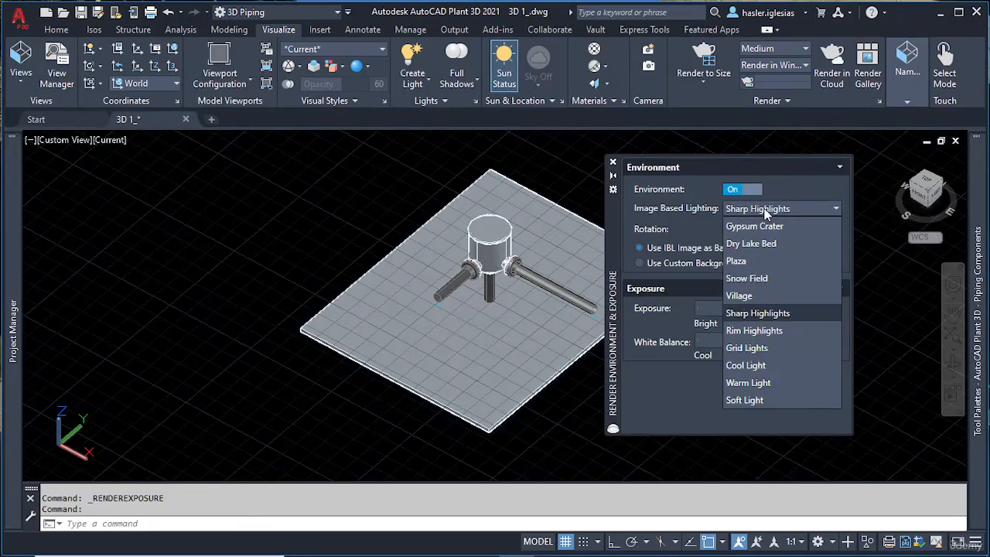
pyautogui.click(780, 313)
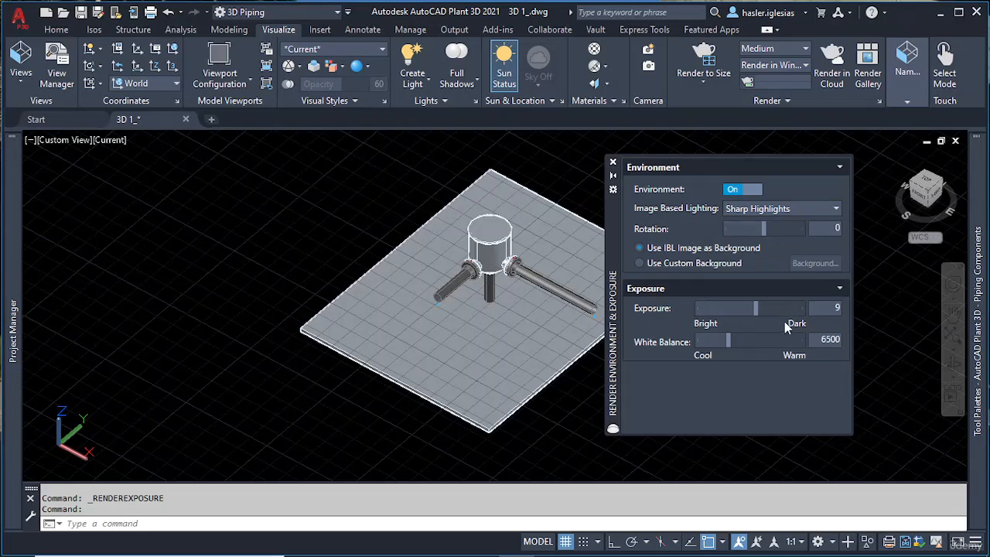
pyautogui.click(613, 163)
# Inspect the pipes above the plate up close and turn the sun status off.
pyautogui.scroll(-5, 545, 240)
pyautogui.scroll(10, 515, 243)
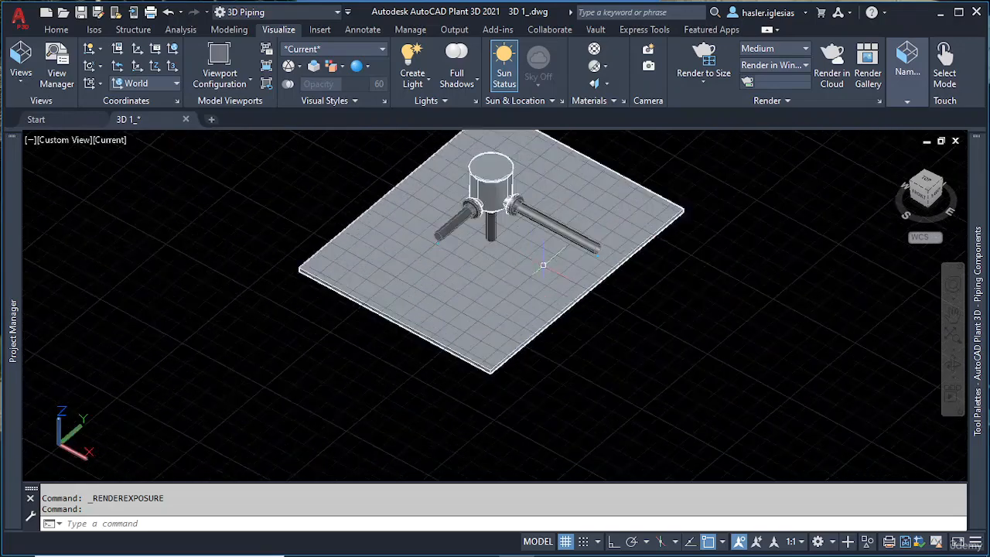
pyautogui.moveTo(515, 243); pyautogui.dragTo(538, 309, button='middle')
pyautogui.click(503, 62)
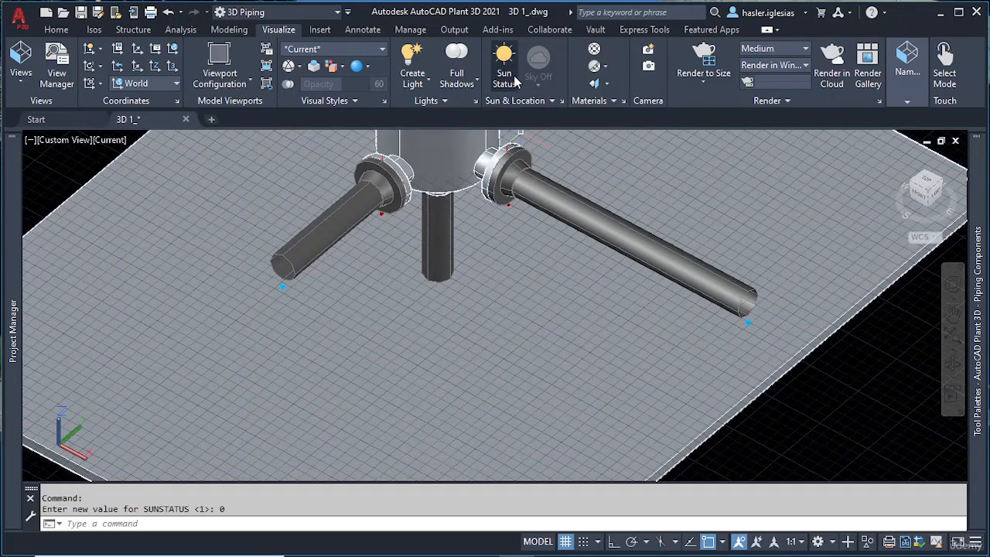
# Turn sunlight back on with default lighting off and exposure settings adjusted, and switch the render environment off.
pyautogui.click(504, 69)
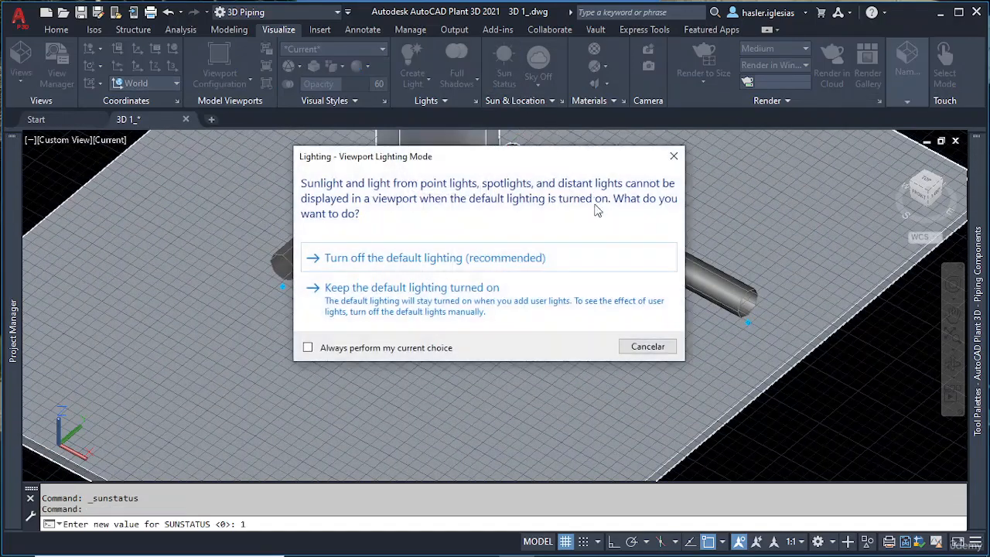
pyautogui.click(391, 263)
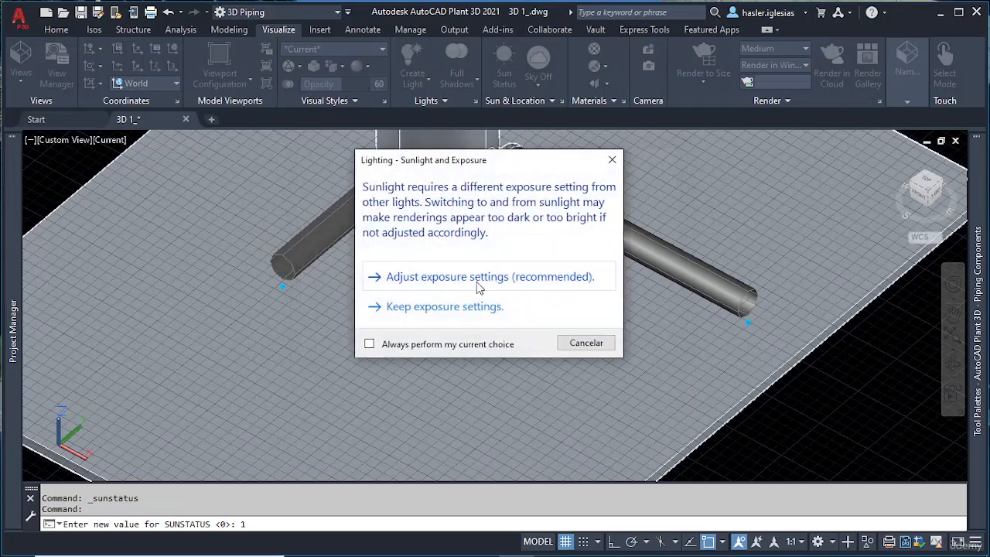
pyautogui.click(474, 277)
pyautogui.click(754, 191)
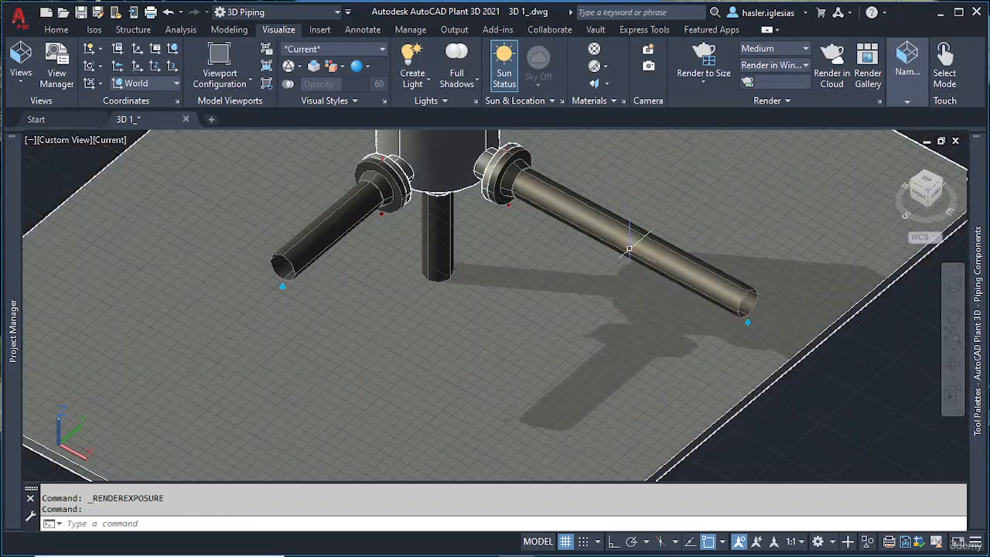
# Examine the sun shadows on the plate from farther away and from the opposite side, and turn the sunlight off.
pyautogui.scroll(-3, 631, 244)
pyautogui.scroll(-3, 680, 269)
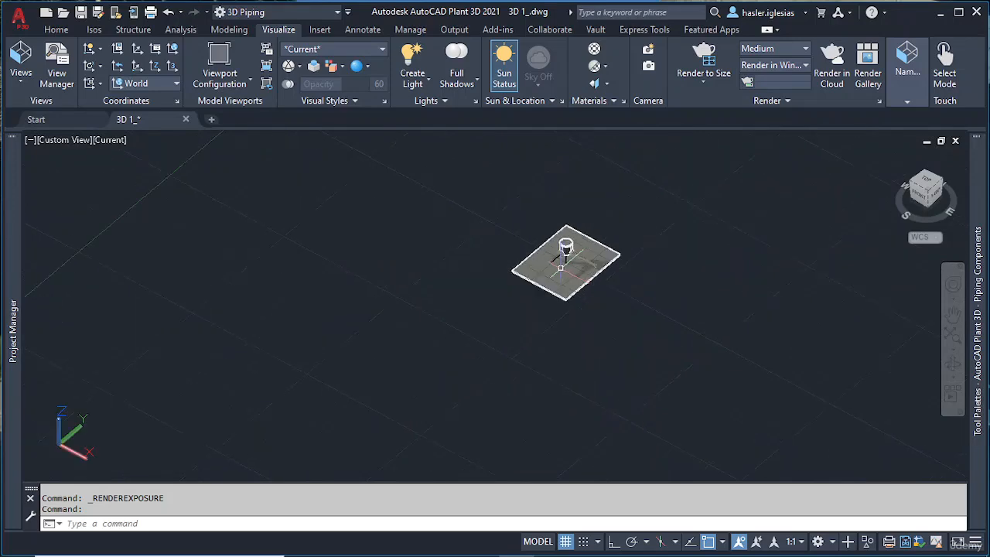
pyautogui.scroll(3, 397, 188)
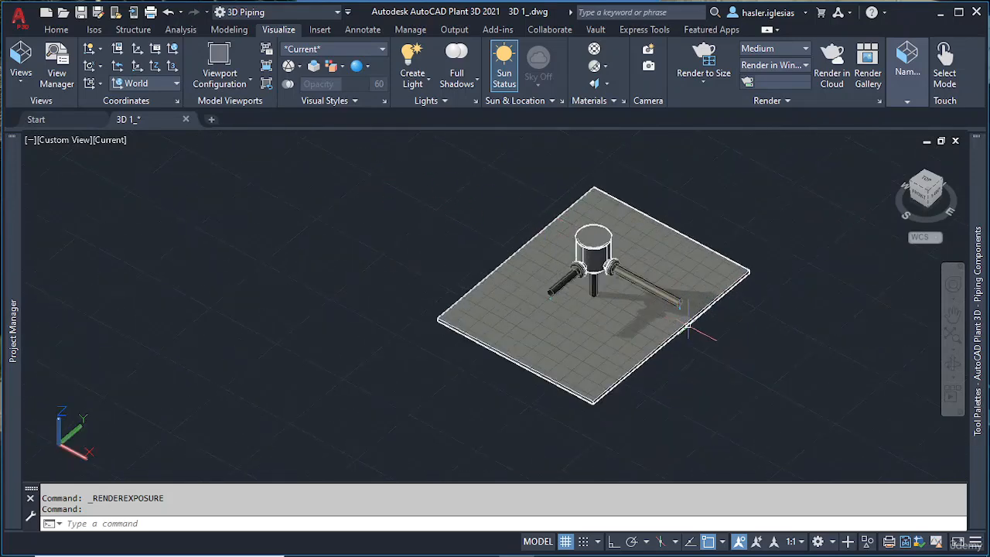
pyautogui.keyDown('shift'); pyautogui.moveTo(673, 297); pyautogui.dragTo(740, 339, button='middle'); pyautogui.keyUp('shift')
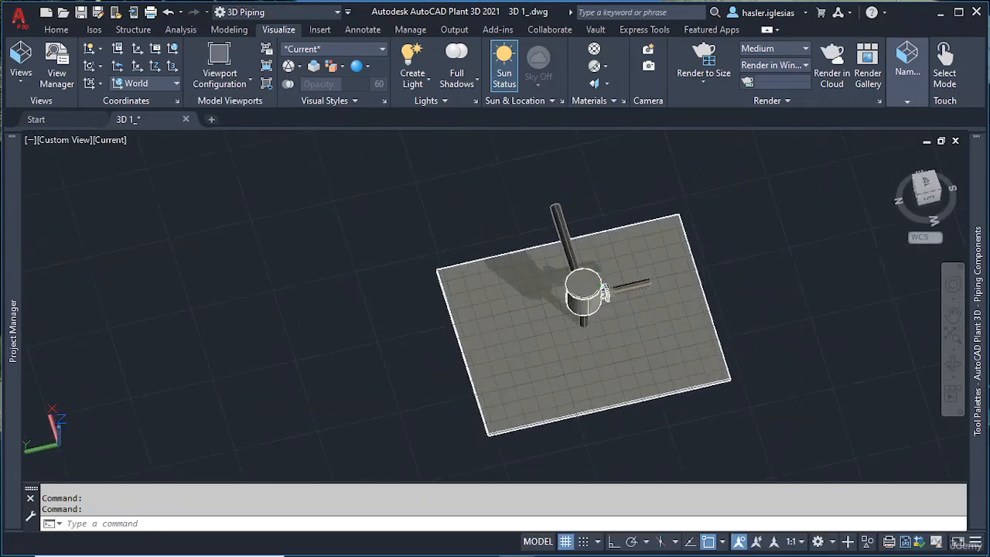
pyautogui.scroll(3, 595, 329)
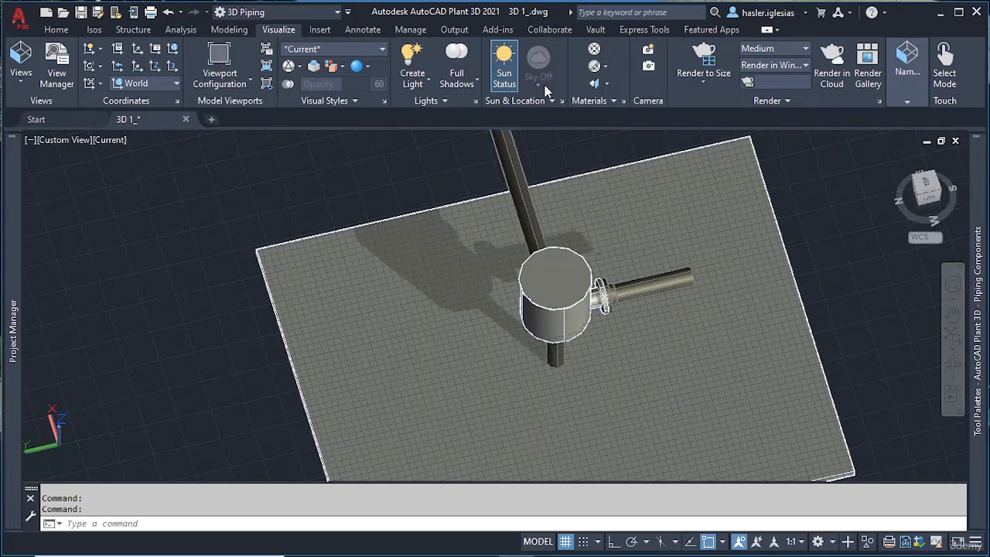
pyautogui.click(504, 75)
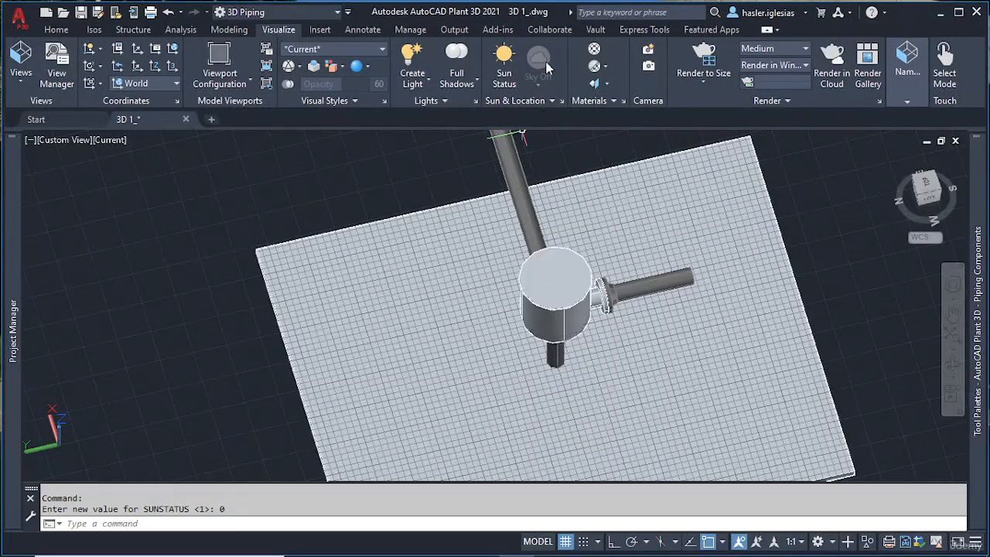
pyautogui.click(424, 83)
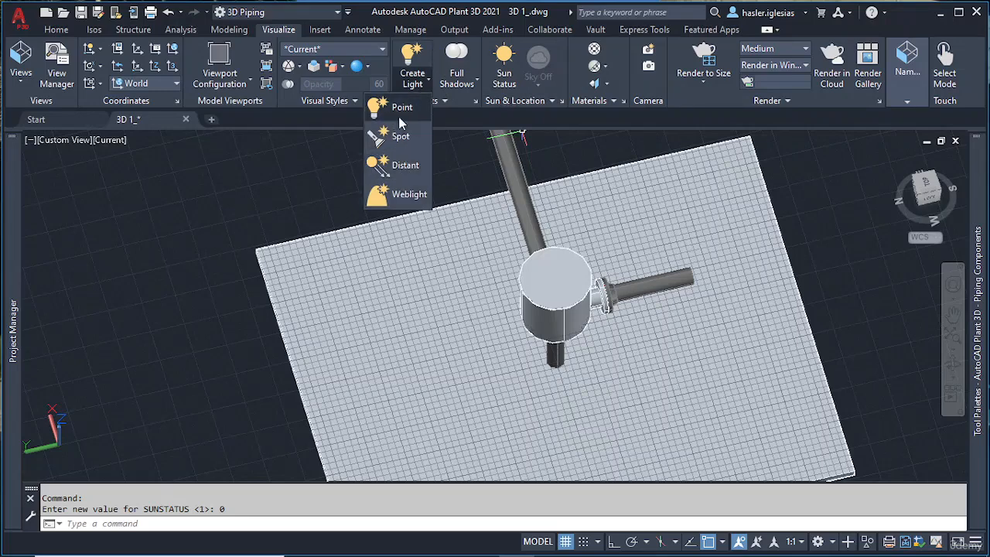
pyautogui.click(633, 178)
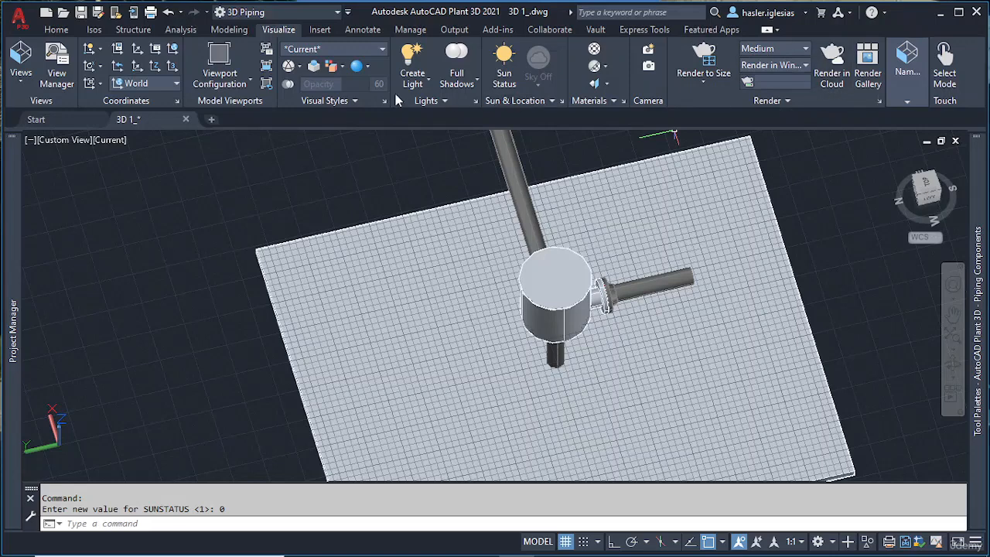
pyautogui.click(317, 30)
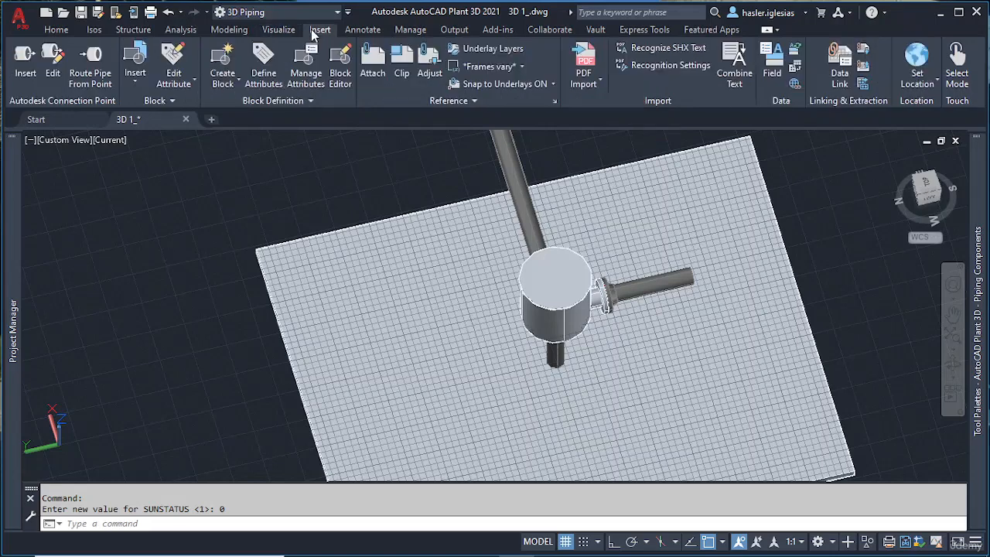
# Add the multiline text "STRAINER Nº 1" on the base plate, in front of the strainer.
pyautogui.click(354, 32)
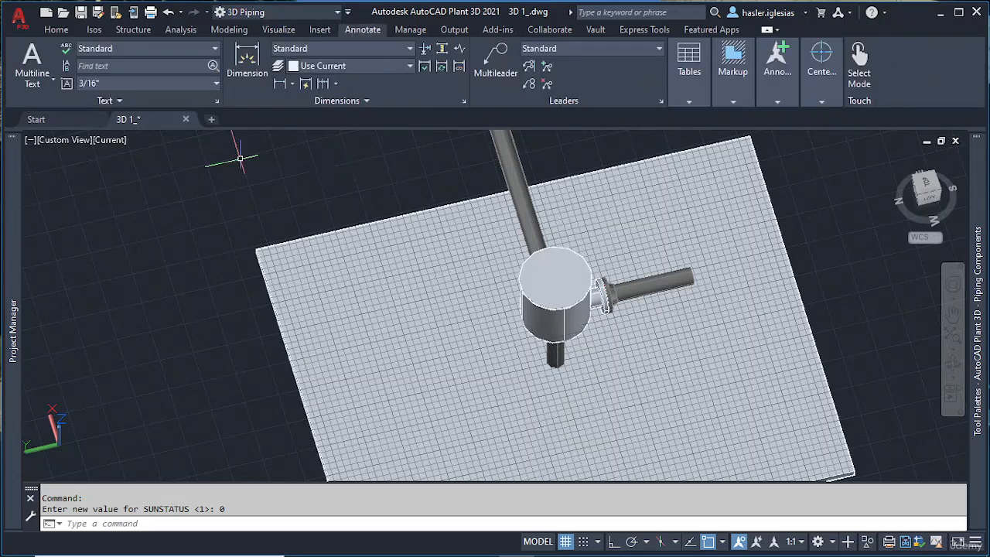
pyautogui.click(40, 58)
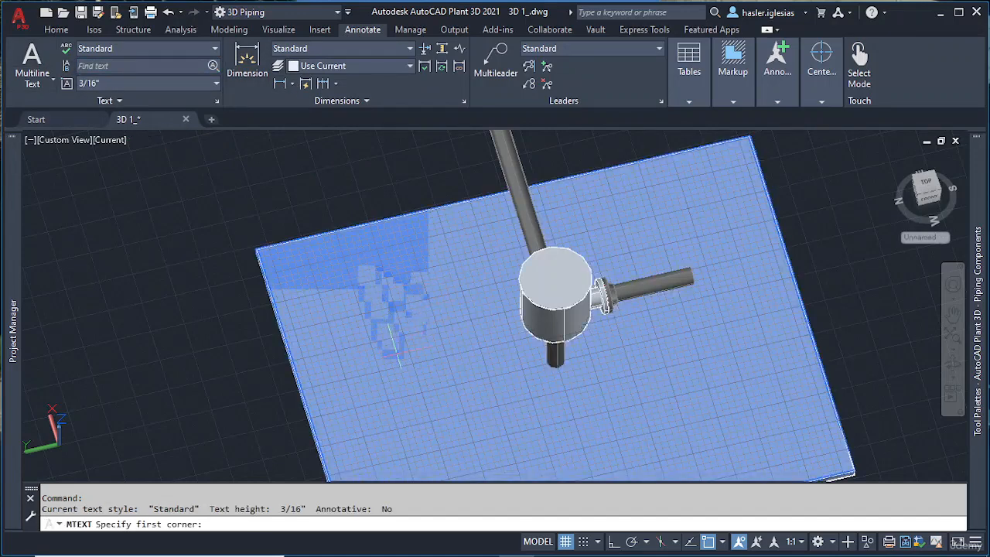
pyautogui.moveTo(414, 318); pyautogui.dragTo(352, 275, button='middle')
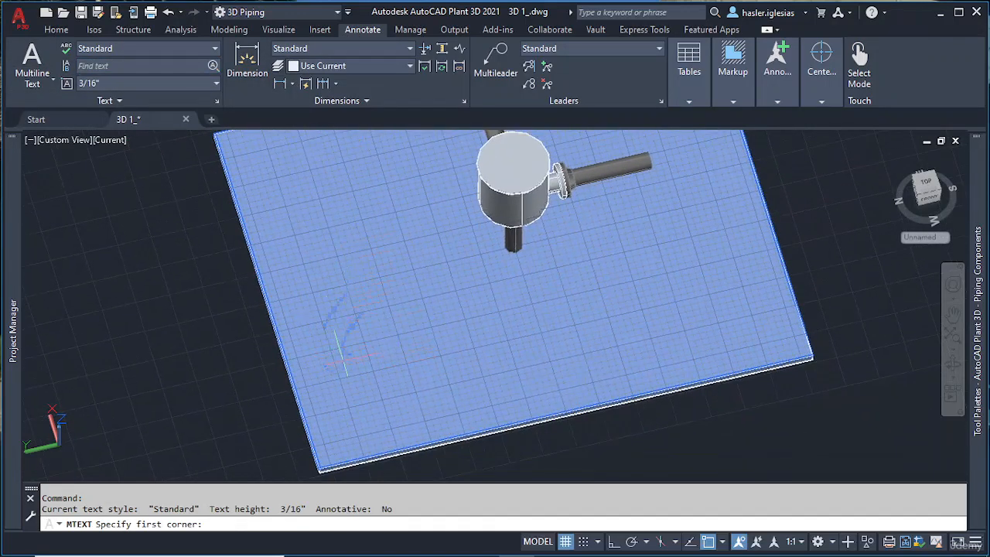
pyautogui.click(343, 358)
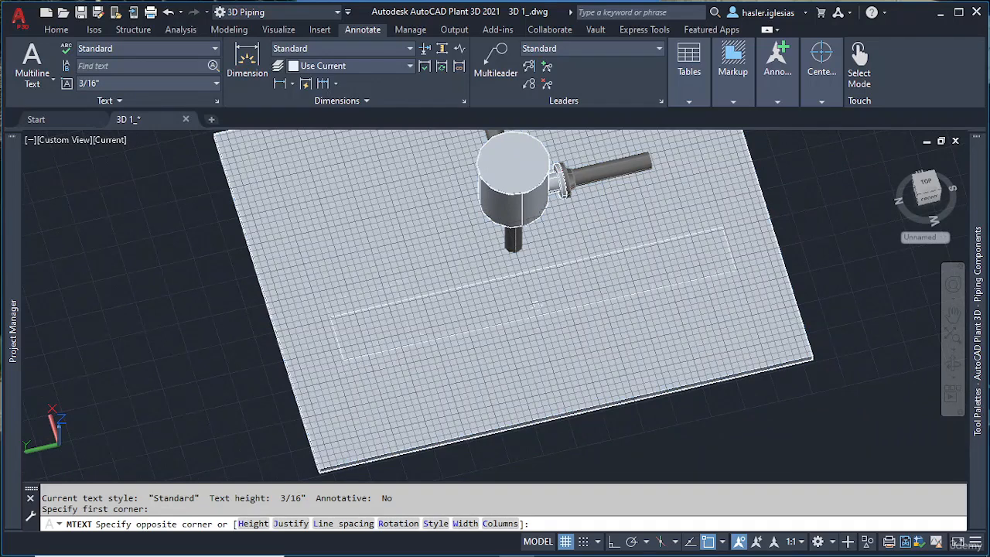
pyautogui.click(723, 228)
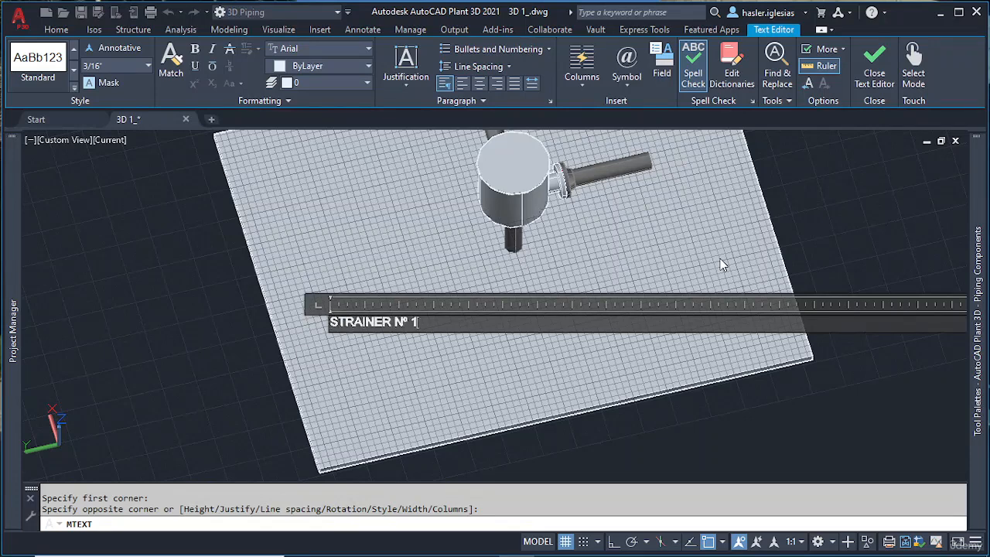
pyautogui.click(592, 373)
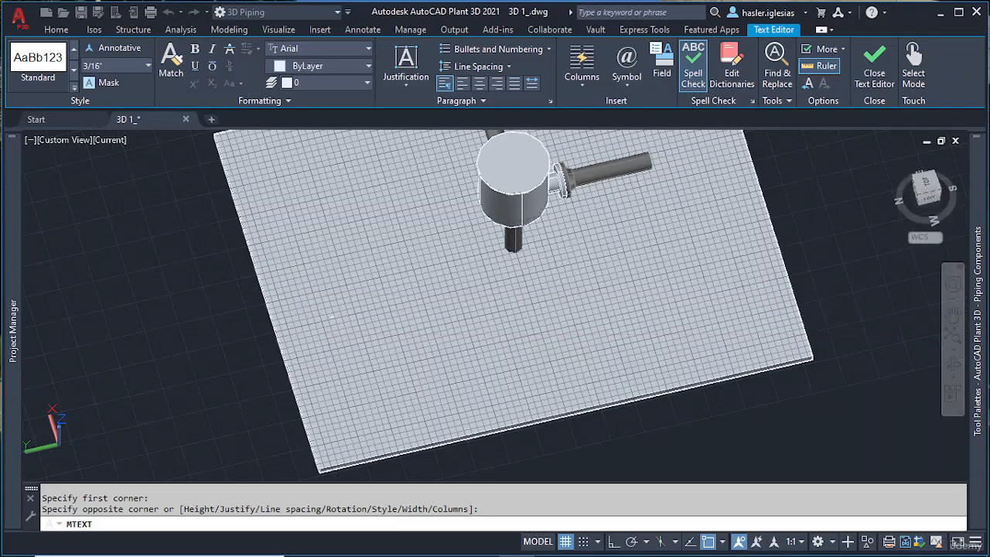
# Enlarge the "STRAINER Nº 1" text with Scale from a base point on its lettering, with object snap off and ortho on.
pyautogui.scroll(10, 424, 315)
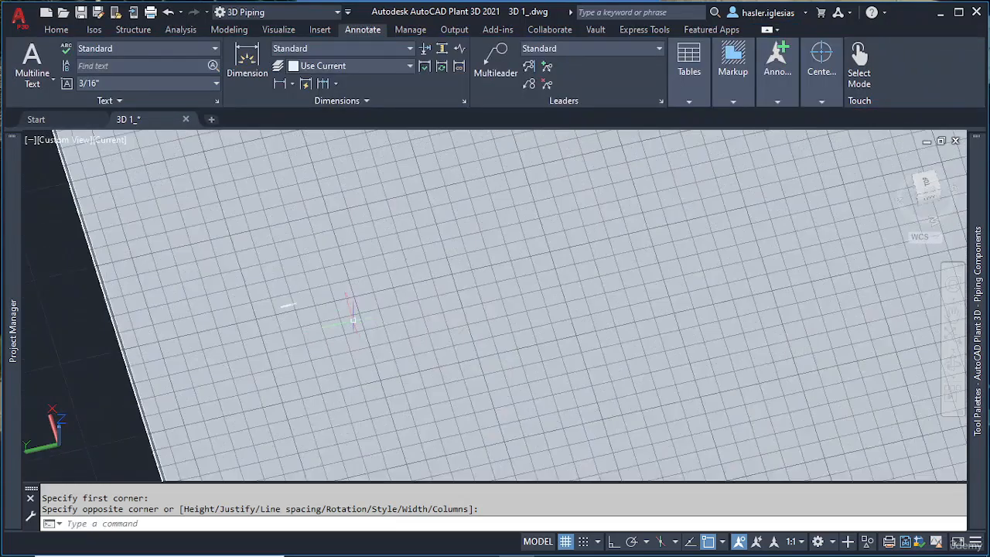
pyautogui.scroll(5, 320, 280)
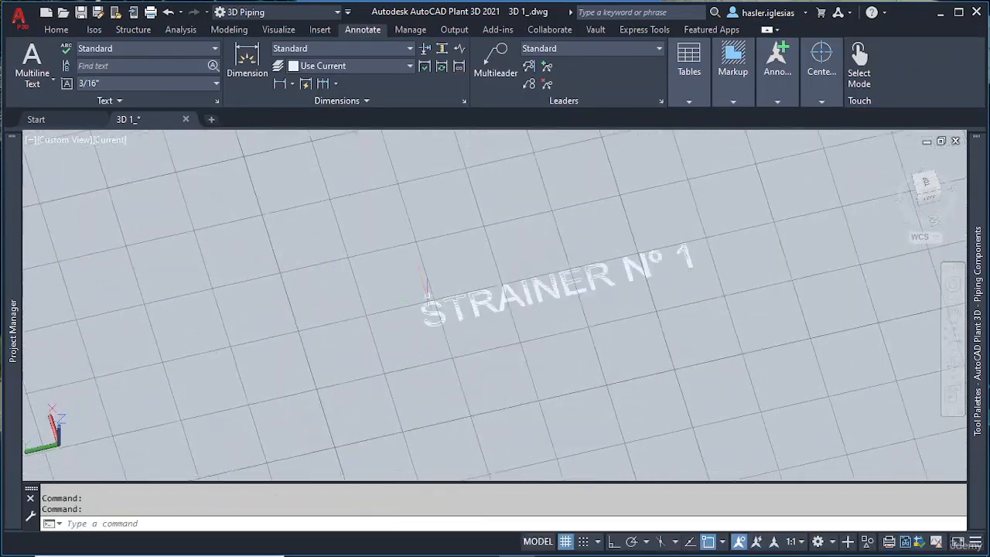
pyautogui.click(493, 296)
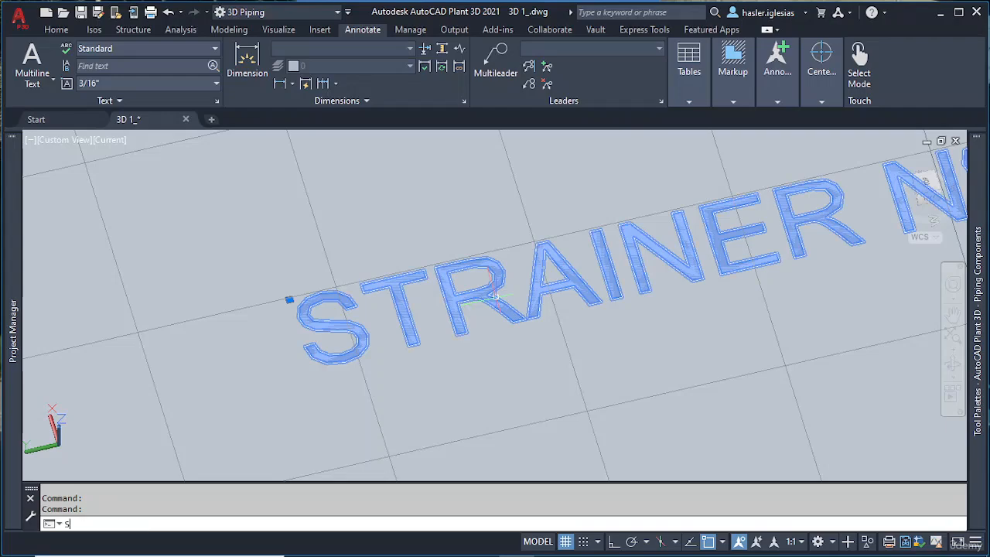
pyautogui.write('SCALE')
pyautogui.press('Return')
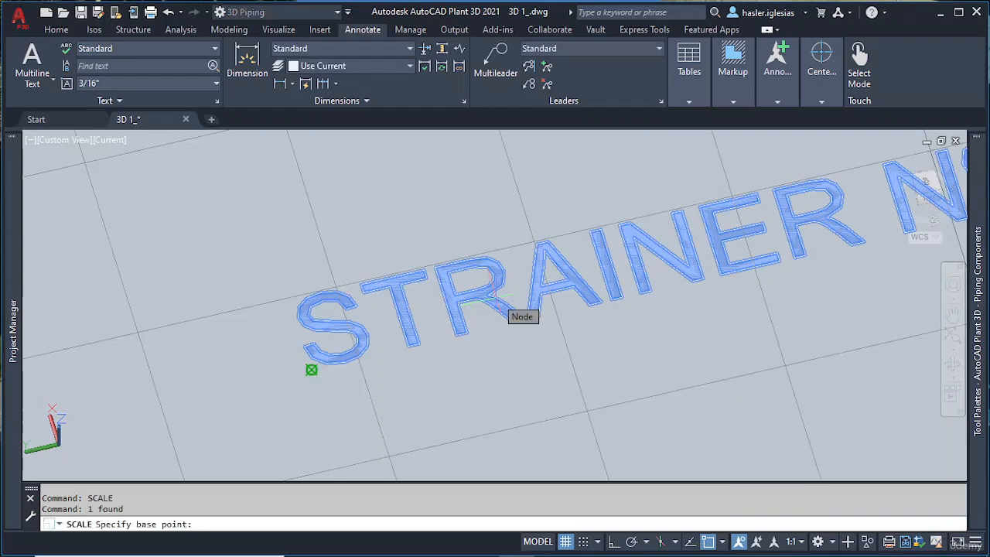
pyautogui.click(495, 298)
pyautogui.scroll(-6, 506, 325)
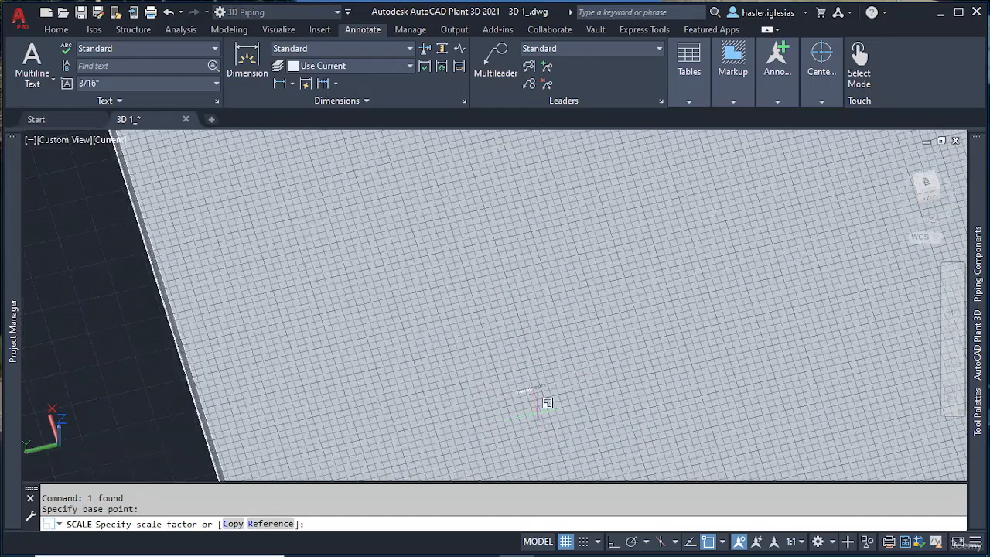
pyautogui.moveTo(547, 402); pyautogui.dragTo(407, 232, button='middle')
pyautogui.scroll(3, 408, 232)
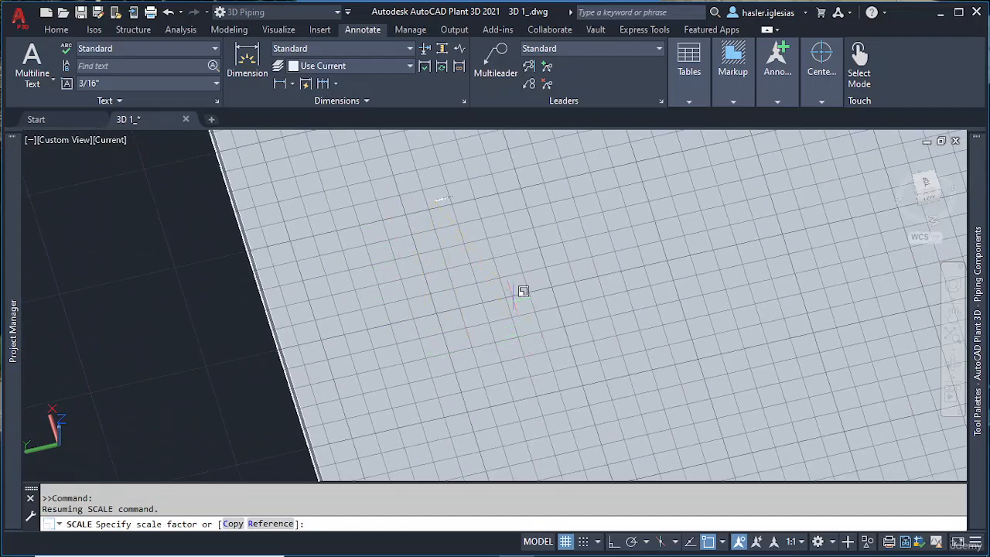
pyautogui.scroll(-5, 523, 291)
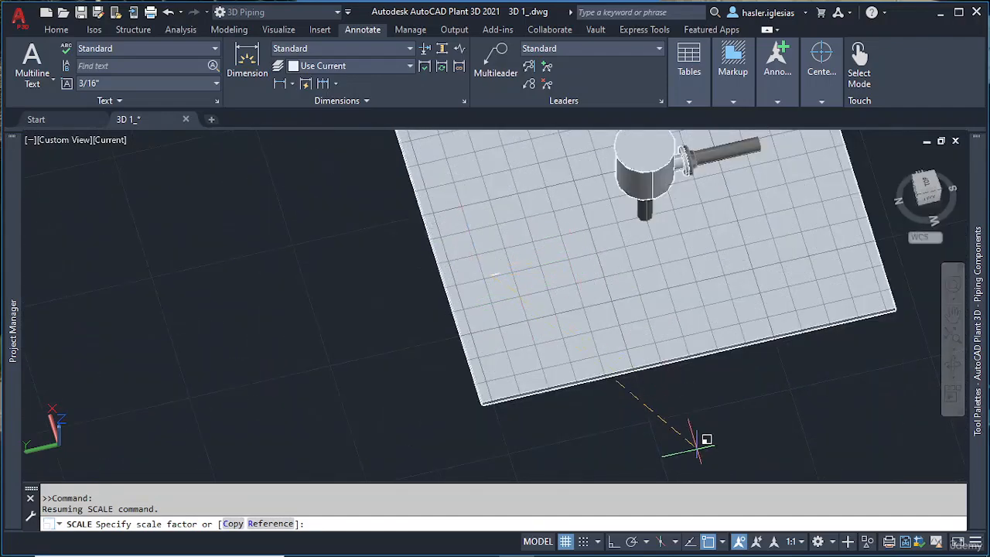
pyautogui.click(615, 543)
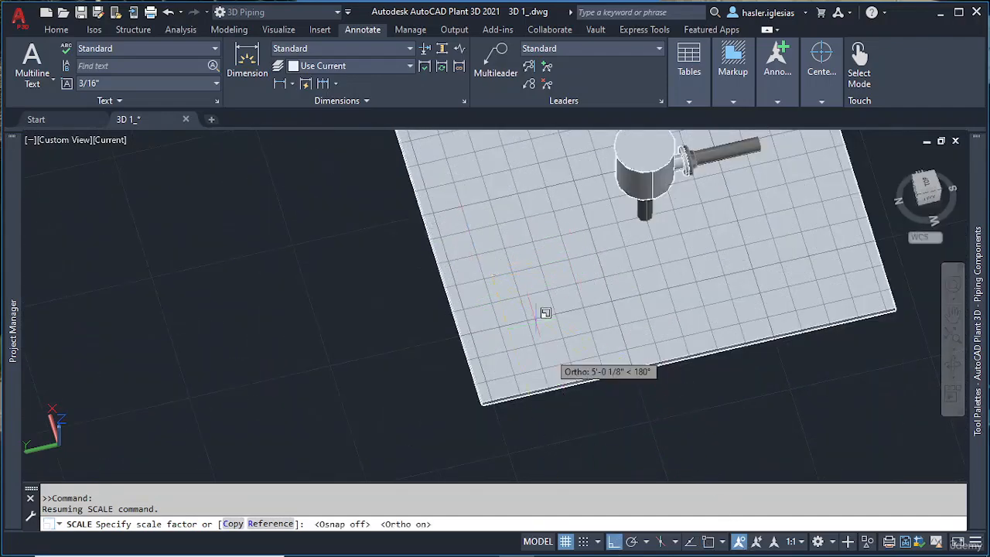
pyautogui.scroll(3, 543, 322)
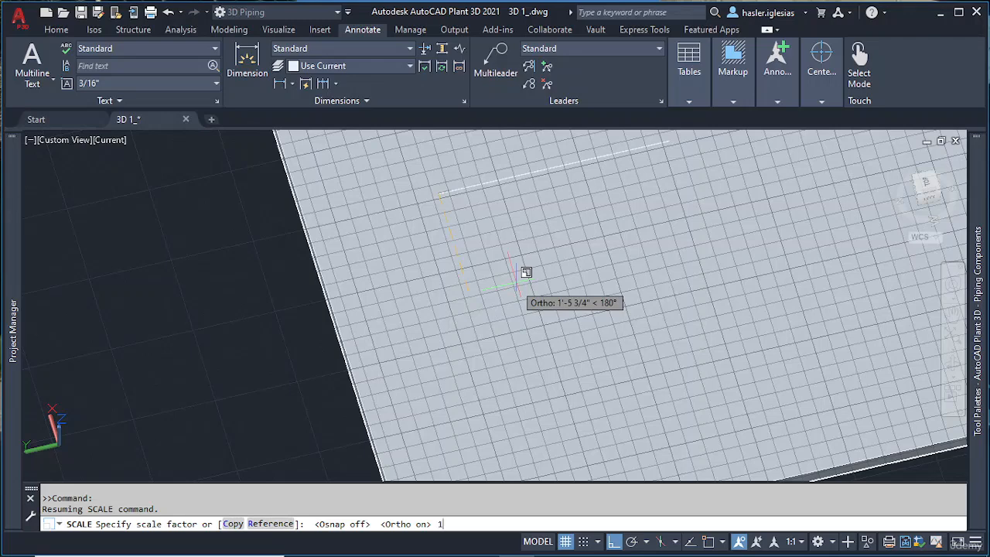
pyautogui.press('Return')
# Scale the "STRAINER Nº 1" text by a factor of 100 about its middle.
pyautogui.moveTo(511, 245); pyautogui.dragTo(523, 291, button='middle')
pyautogui.click(532, 277)
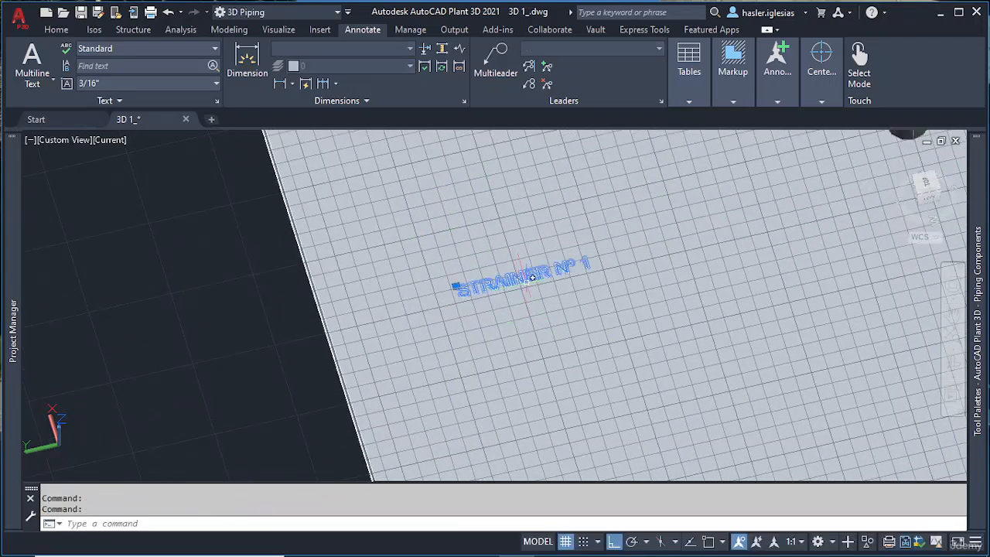
pyautogui.press('Return')
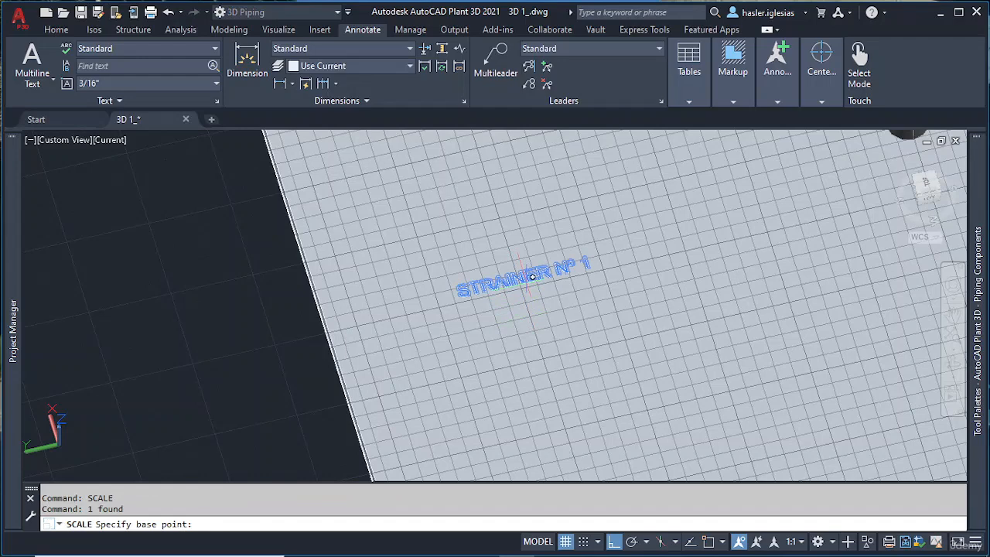
pyautogui.click(532, 277)
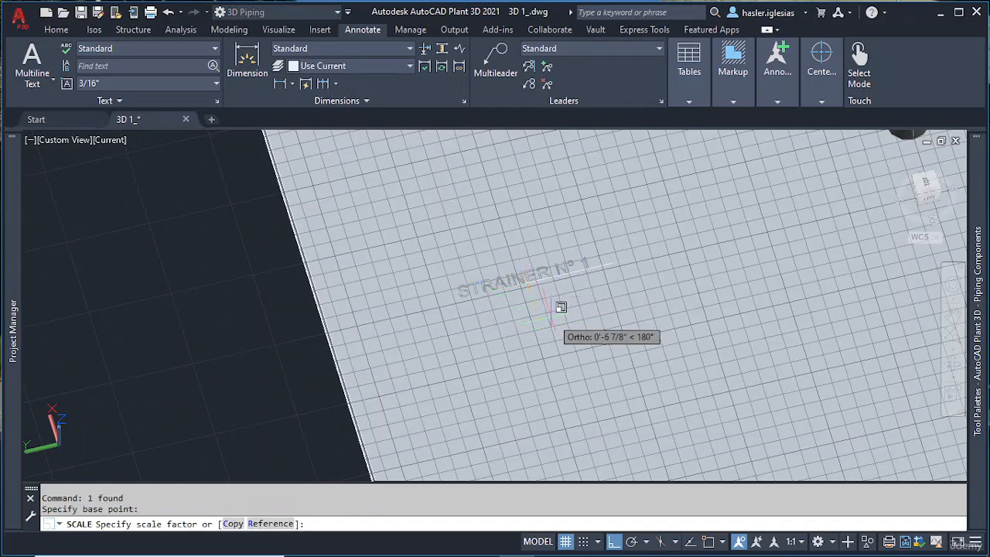
pyautogui.write('100')
pyautogui.press('Return')
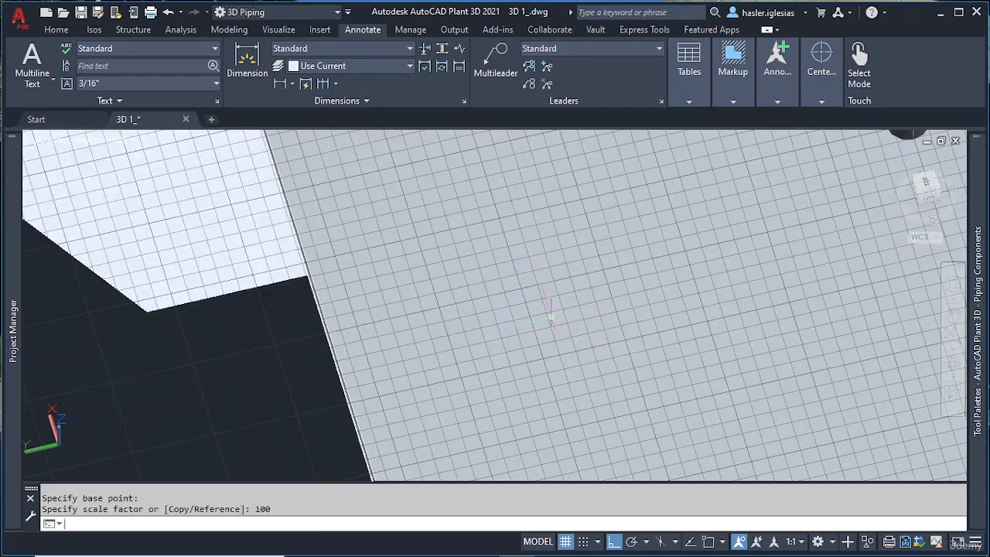
pyautogui.scroll(-5, 547, 313)
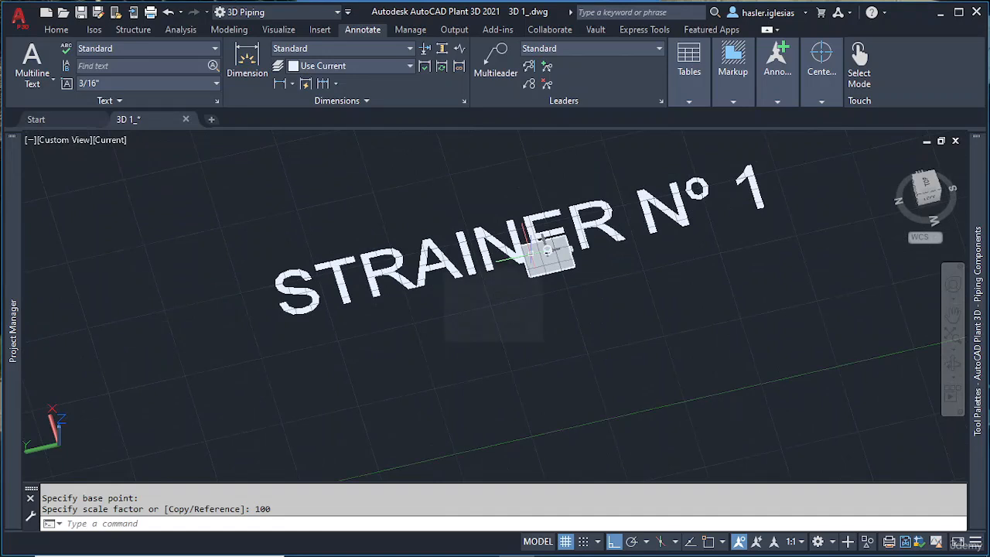
# Scale the oversized text down freehand from a base point at its starting letter.
pyautogui.click(423, 248)
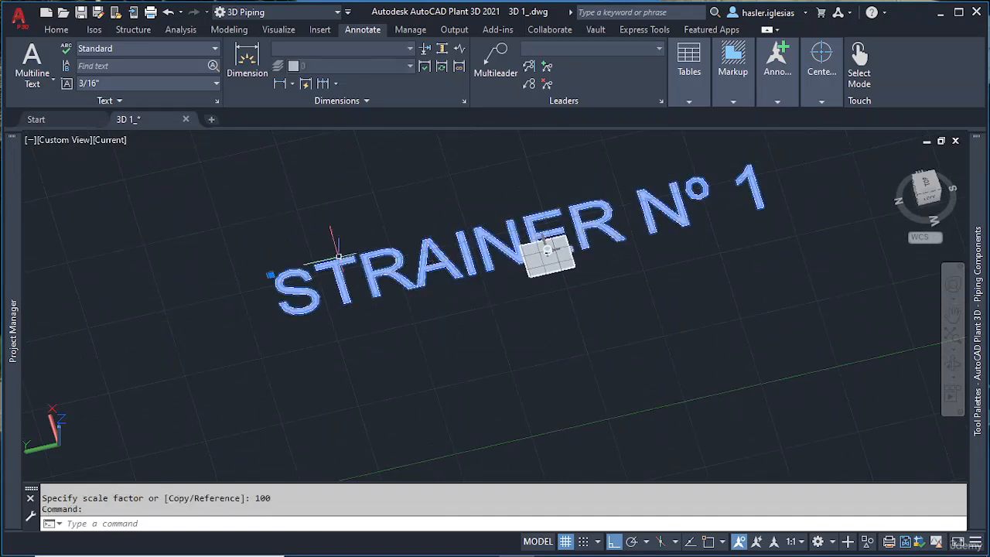
pyautogui.write('sc')
pyautogui.press('Return')
pyautogui.click(287, 267)
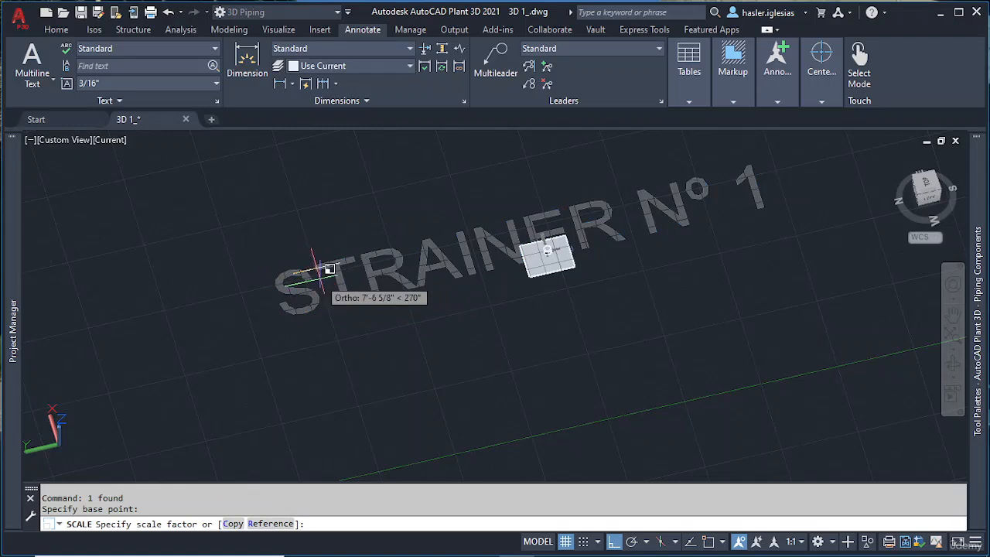
pyautogui.click(325, 276)
# Select the reduced text and move it by its insertion grip closer to the base plate.
pyautogui.scroll(5, 310, 275)
pyautogui.click(222, 219)
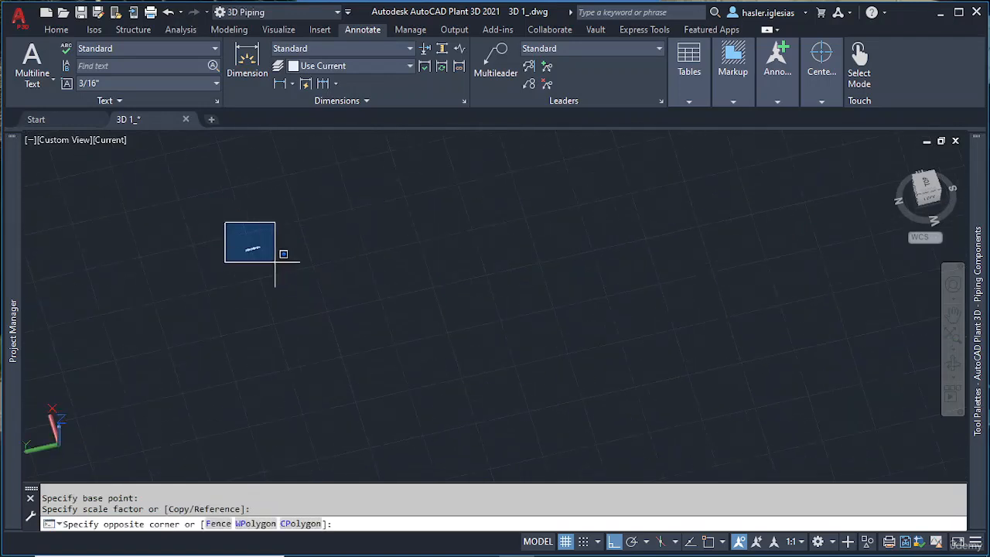
pyautogui.click(260, 257)
pyautogui.click(246, 250)
pyautogui.scroll(-4, 647, 232)
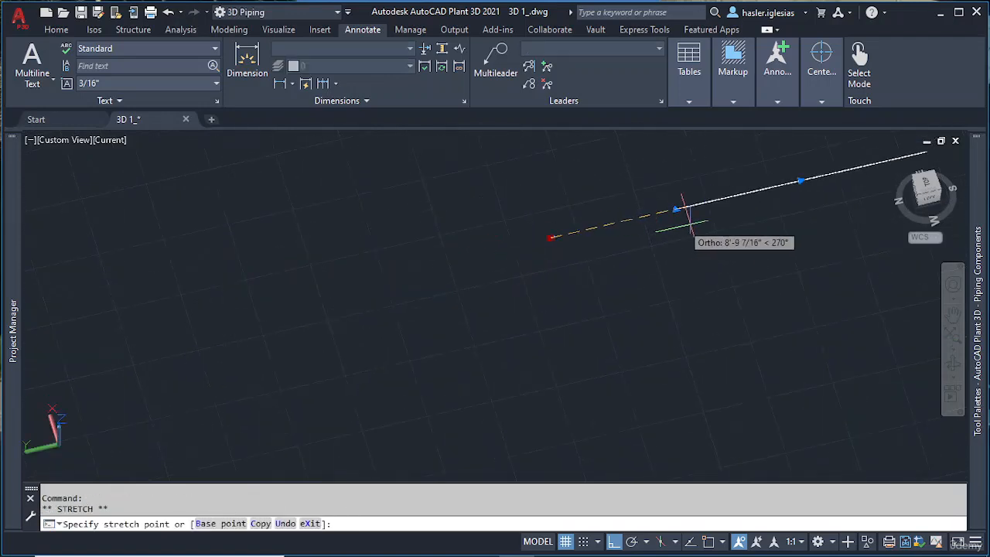
pyautogui.moveTo(735, 232); pyautogui.dragTo(511, 269, button='middle')
pyautogui.scroll(-4, 626, 289)
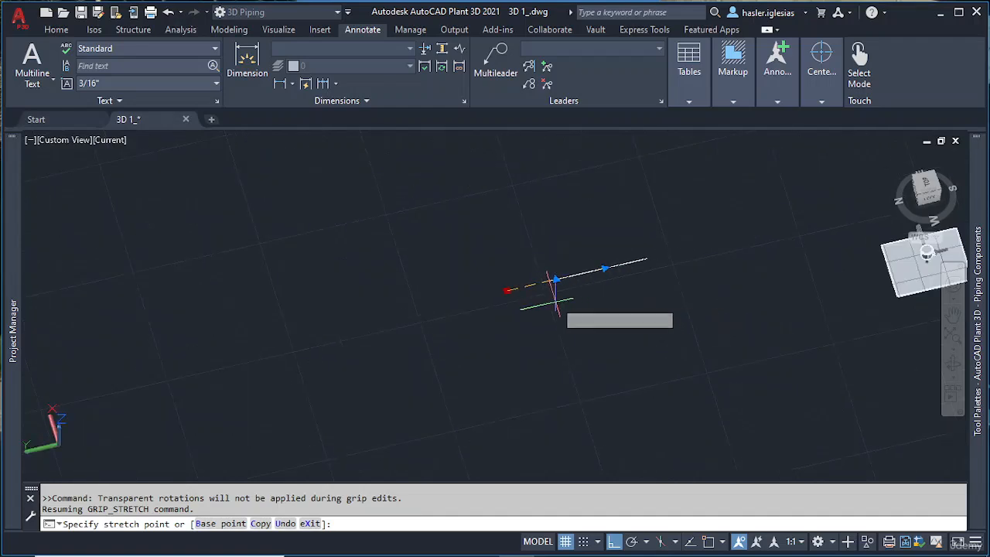
pyautogui.click(808, 263)
pyautogui.moveTo(818, 250); pyautogui.dragTo(513, 236, button='middle')
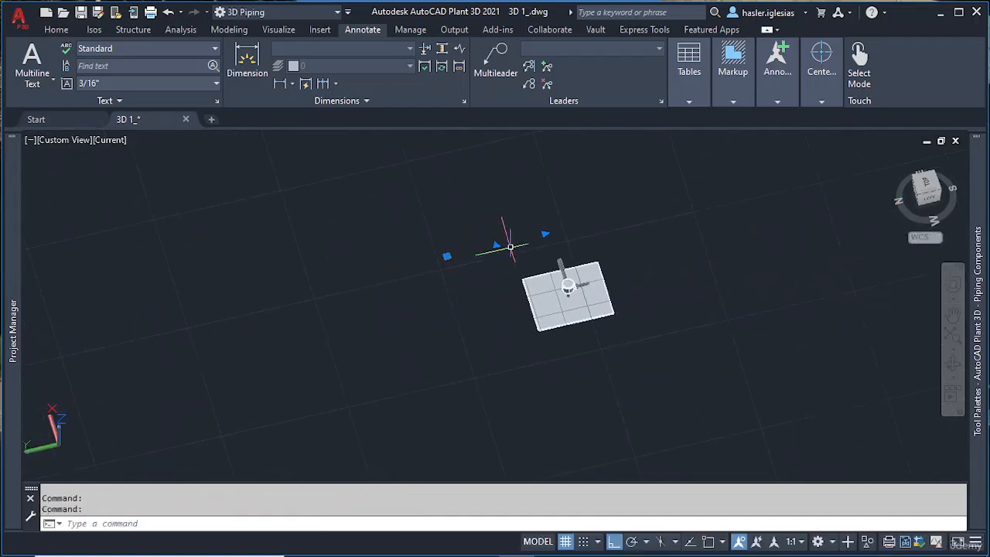
pyautogui.scroll(5, 518, 242)
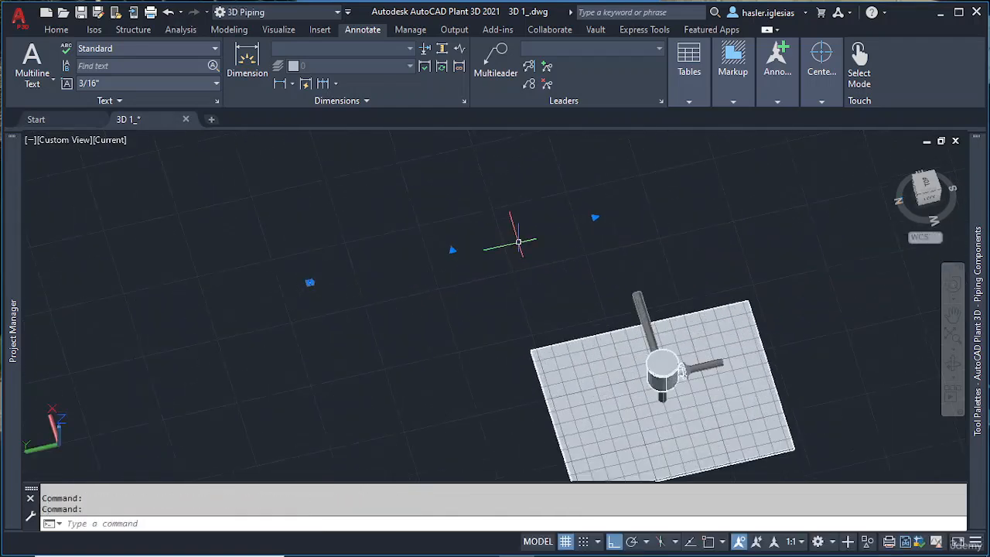
# Narrow the text's width frame so it ends just past the last character of "STRAINER Nº 1".
pyautogui.click(595, 218)
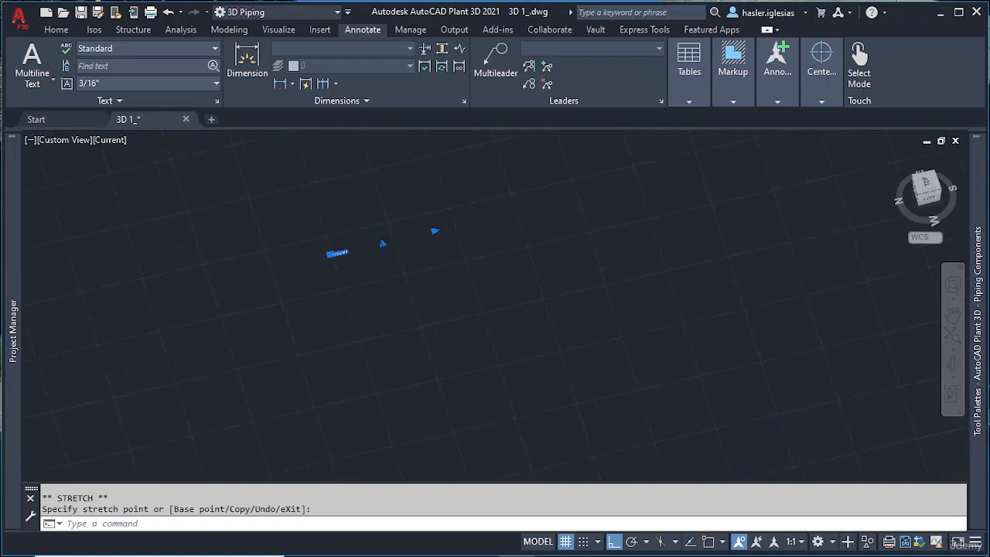
pyautogui.scroll(5, 308, 286)
pyautogui.moveTo(495, 191); pyautogui.dragTo(453, 295, button='middle')
pyautogui.scroll(3, 453, 295)
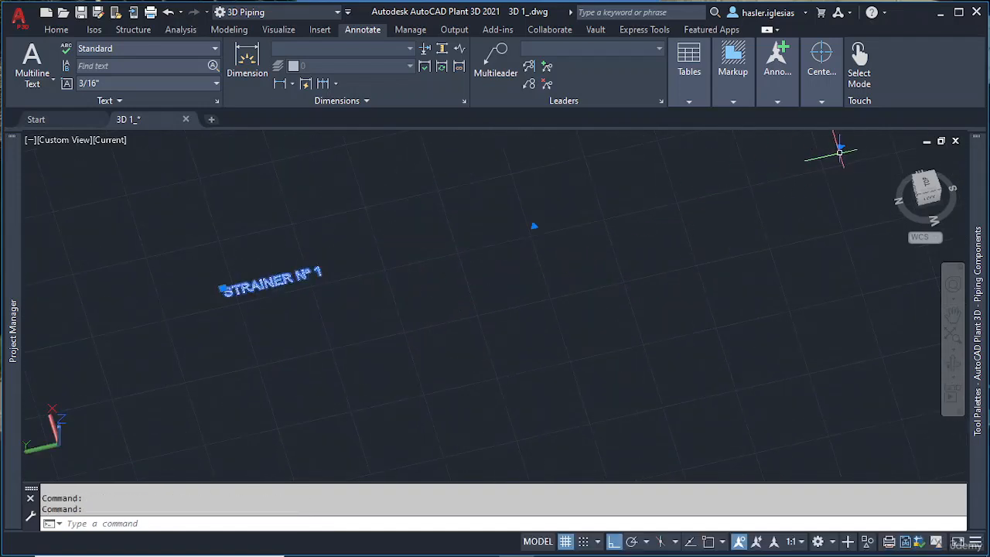
pyautogui.click(330, 263)
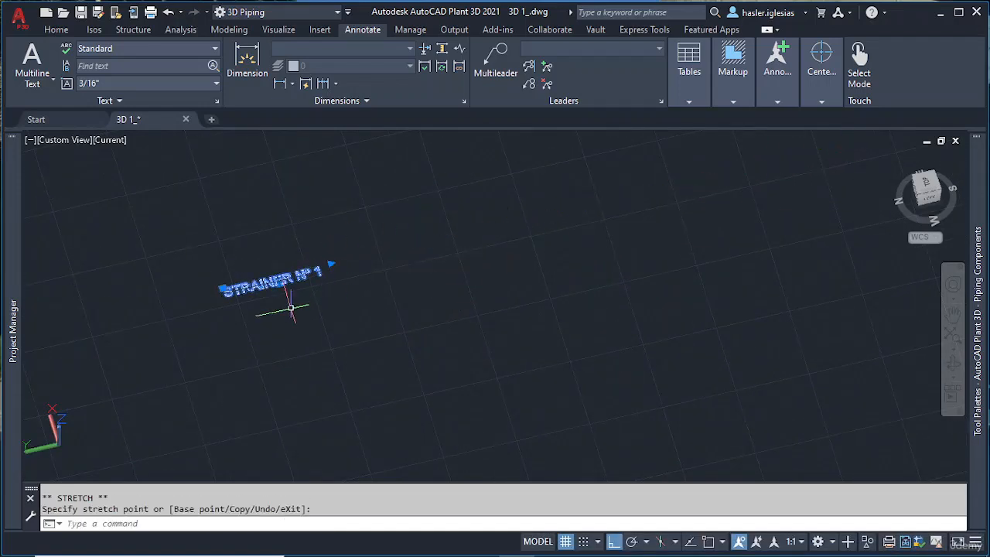
# Scale the "STRAINER Nº 1" text freehand about its middle to suit the plate's size, and select it again.
pyautogui.scroll(3, 291, 308)
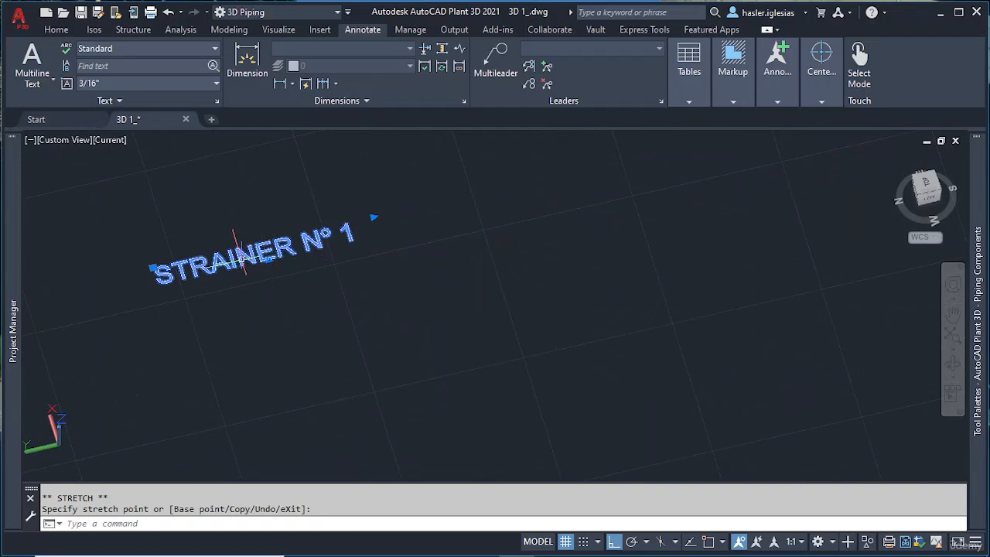
pyautogui.press('Return')
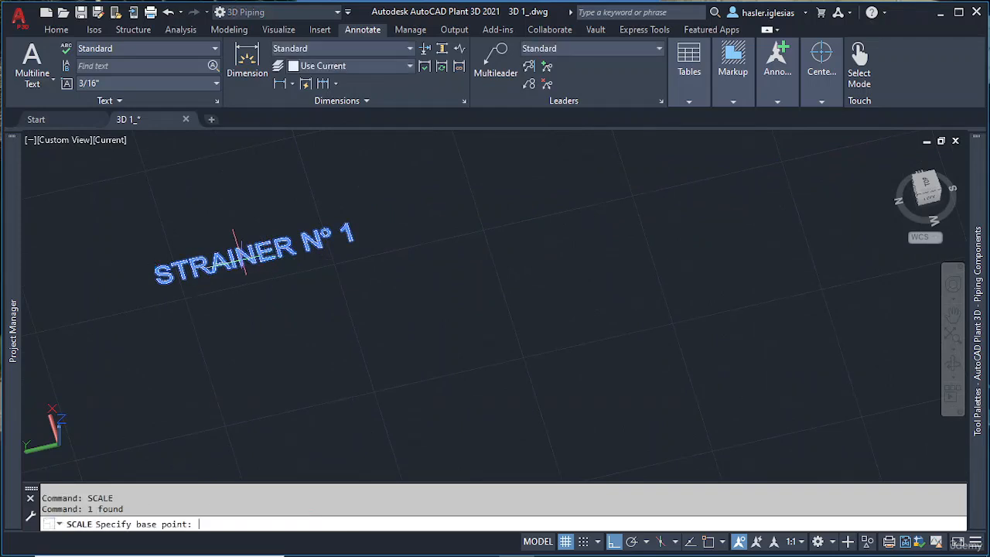
pyautogui.click(263, 274)
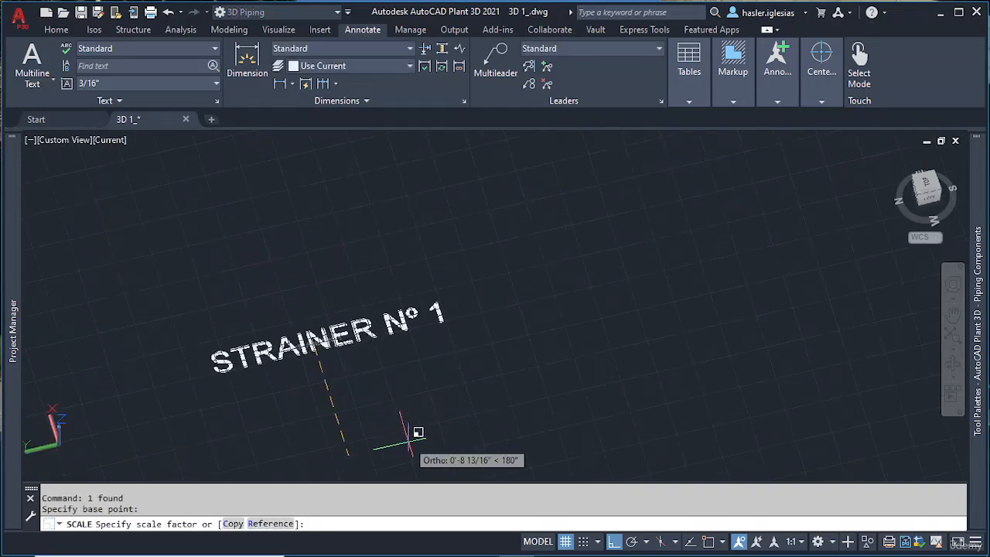
pyautogui.moveTo(372, 378); pyautogui.dragTo(302, 277, button='middle')
pyautogui.scroll(-2, 333, 291)
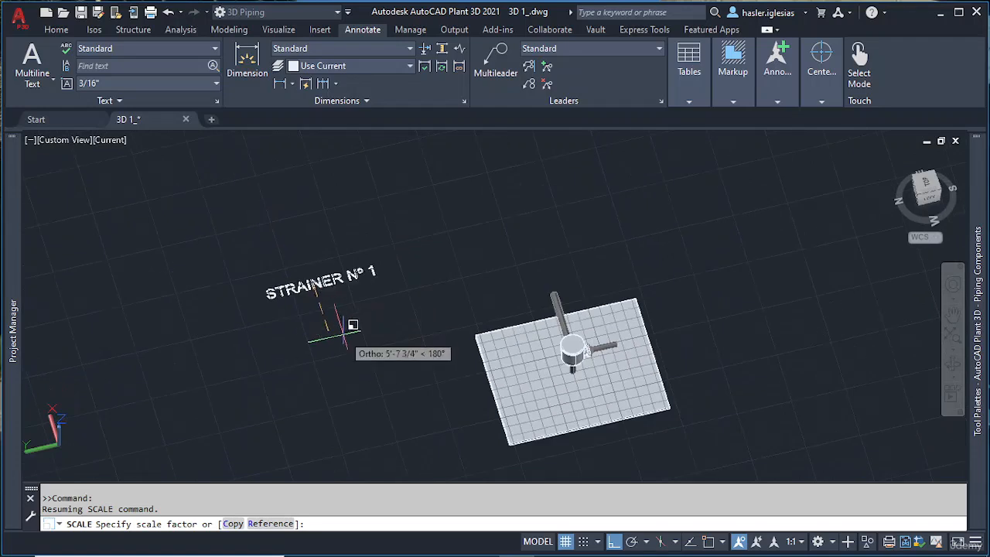
pyautogui.click(343, 321)
pyautogui.click(322, 278)
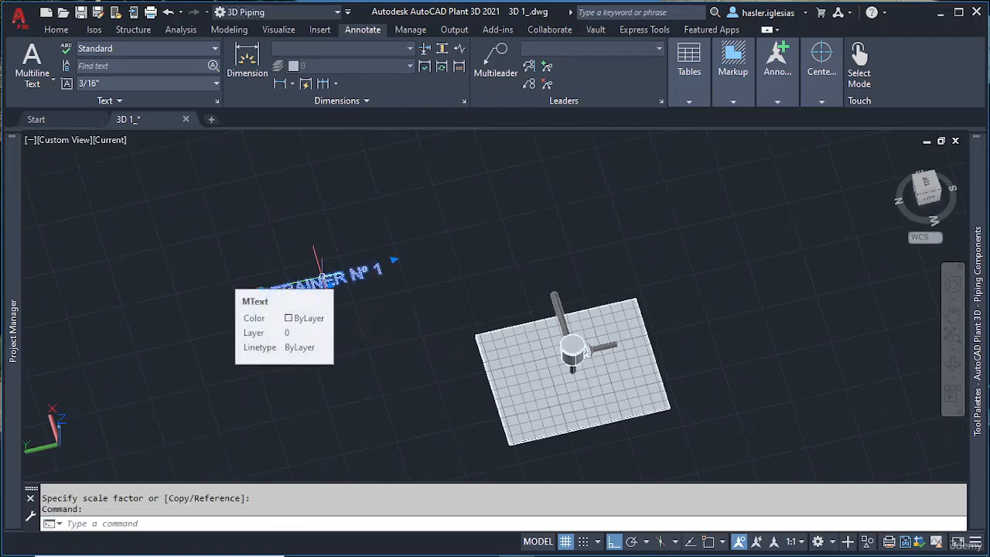
# Set the color of the "STRAINER Nº 1" text to index color 250 in its properties, and deselect it.
pyautogui.doubleClick(323, 279)
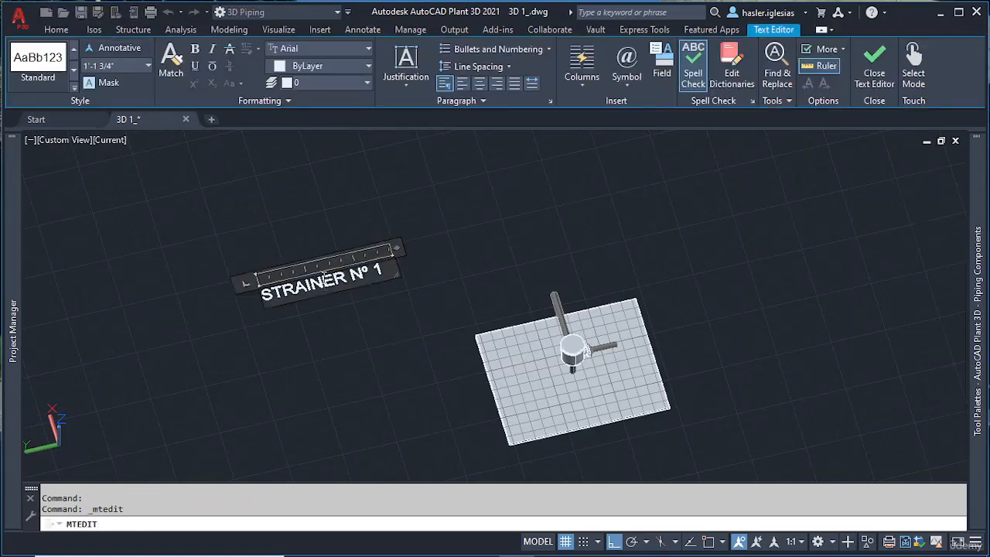
pyautogui.press('Escape')
pyautogui.click(325, 283)
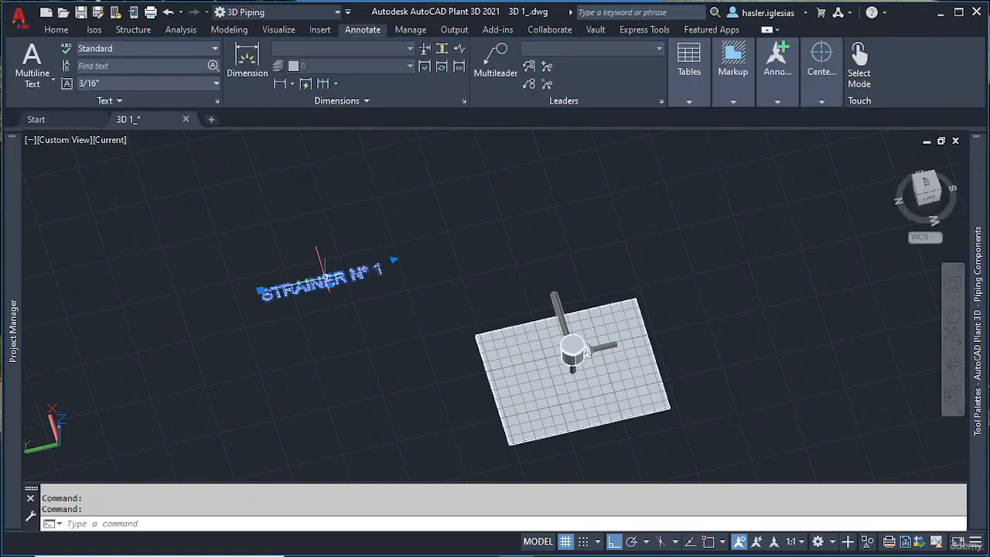
pyautogui.rightClick(328, 285)
pyautogui.click(393, 532)
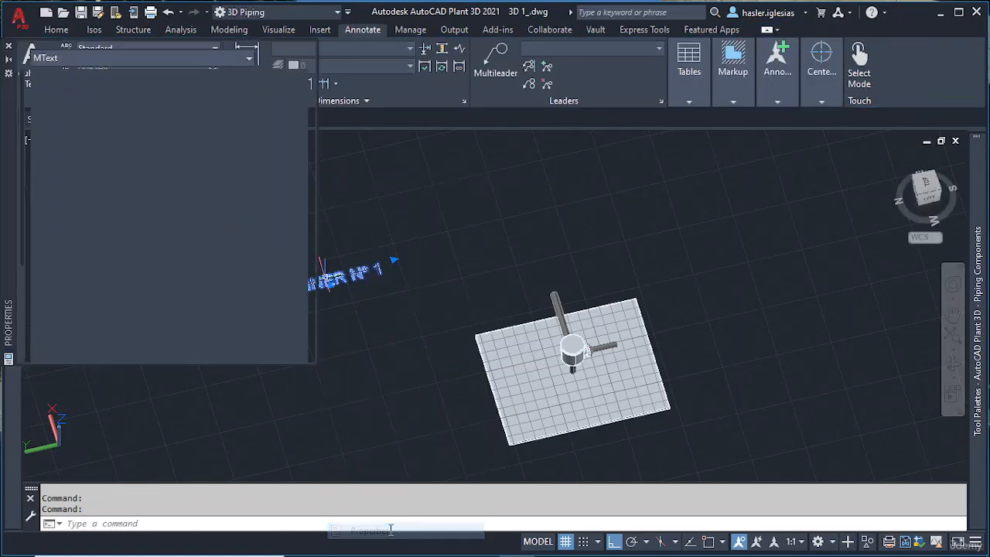
pyautogui.click(201, 91)
pyautogui.click(214, 89)
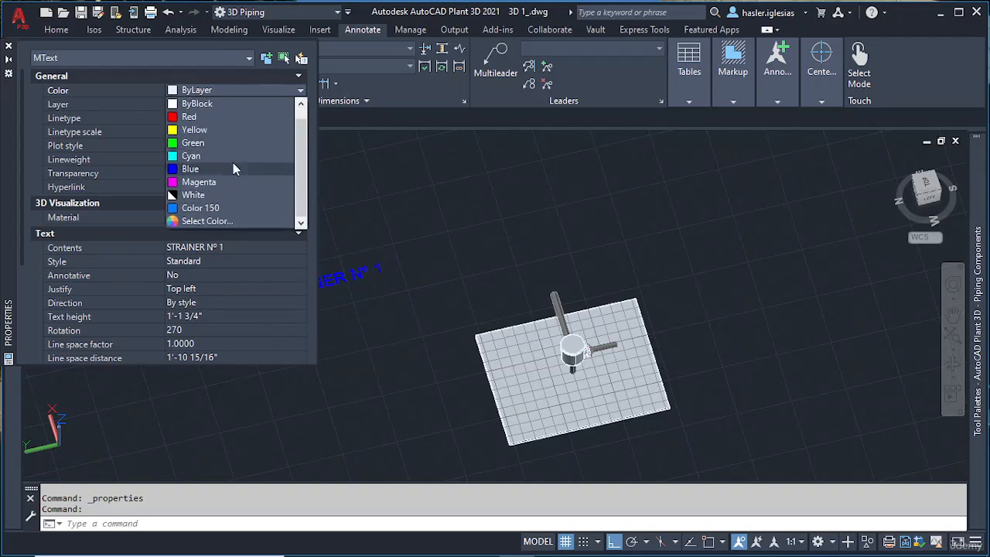
pyautogui.scroll(-1, 231, 163)
pyautogui.click(205, 222)
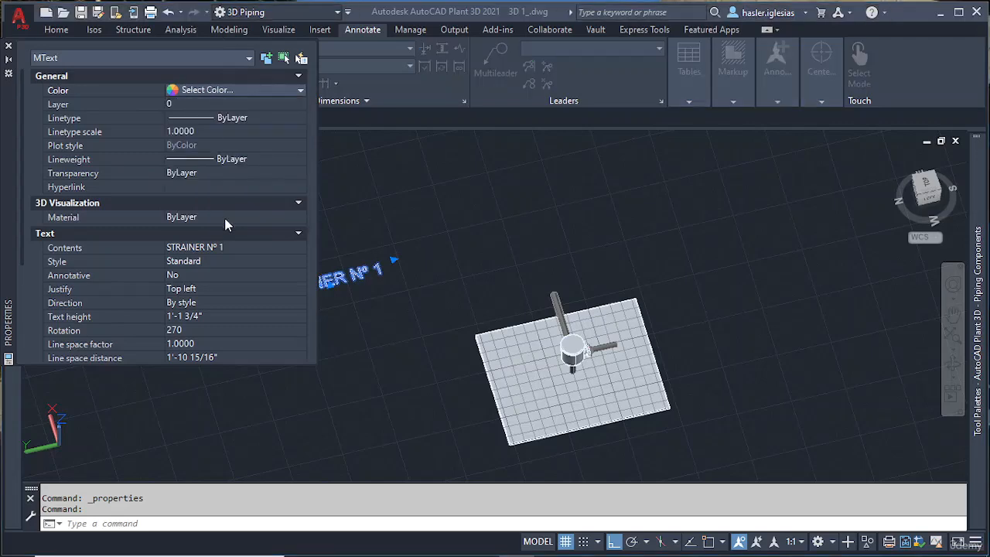
pyautogui.click(383, 335)
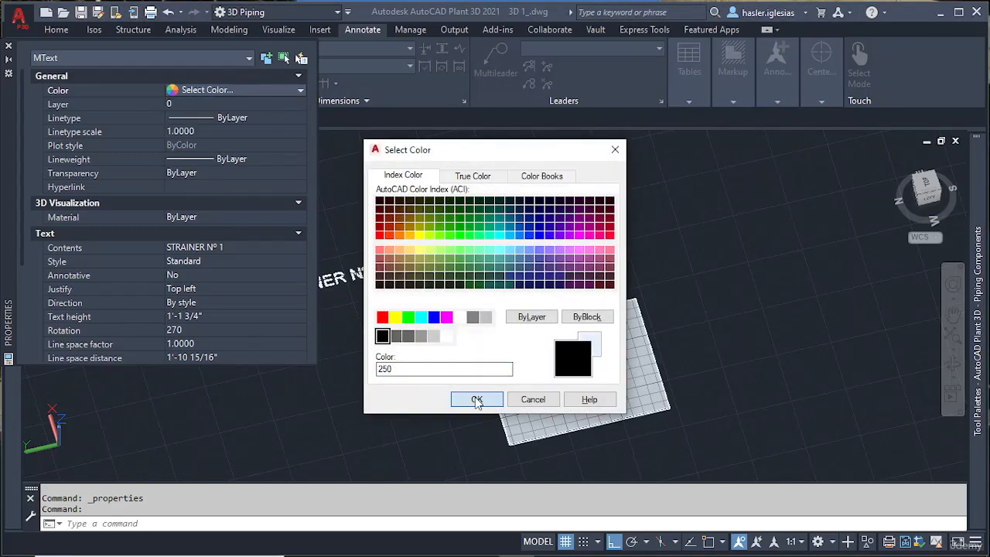
pyautogui.click(477, 399)
pyautogui.click(9, 48)
pyautogui.press('Escape')
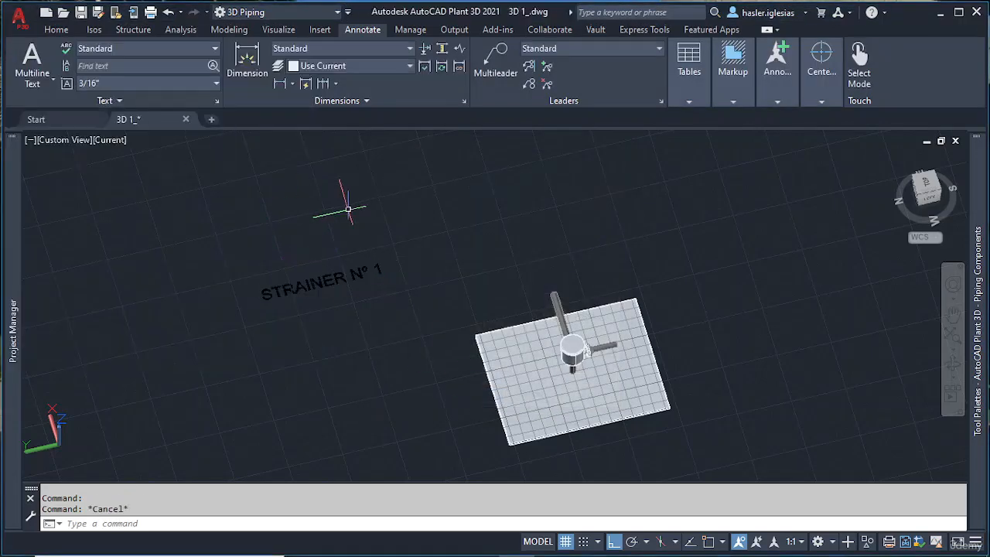
# Select the black "STRAINER Nº 1" text and move it horizontally by its insertion grip toward the base plate.
pyautogui.click(263, 286)
pyautogui.click(261, 291)
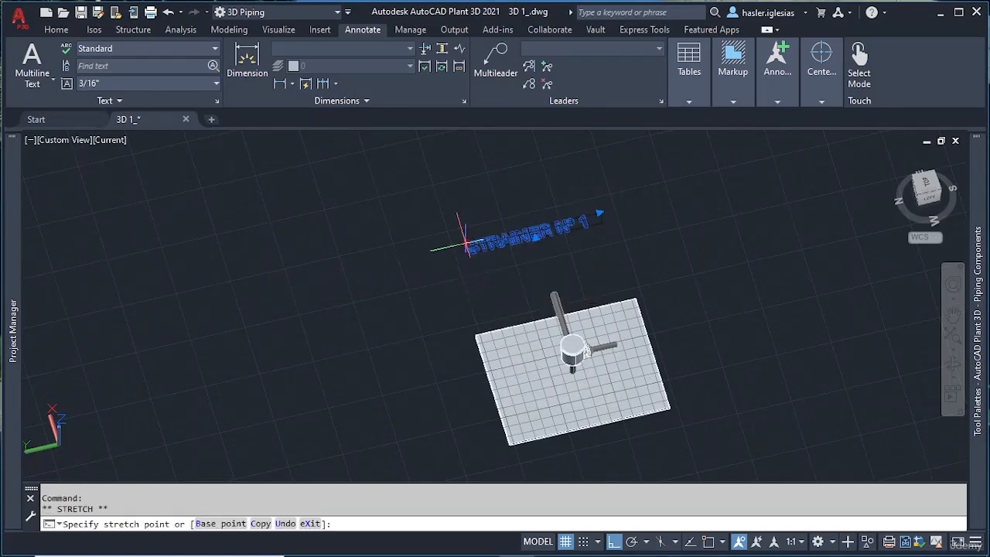
pyautogui.click(528, 401)
# Raise the text straight up along the Z axis from below the base plate to about the strainer's height.
pyautogui.keyDown('shift'); pyautogui.moveTo(529, 394); pyautogui.dragTo(527, 337, button='middle'); pyautogui.keyUp('shift')
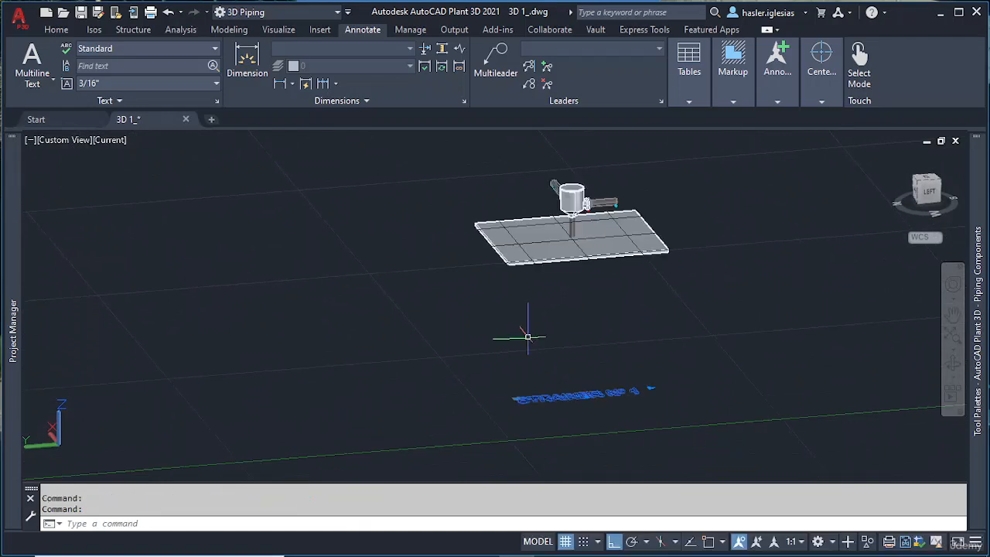
pyautogui.click(517, 399)
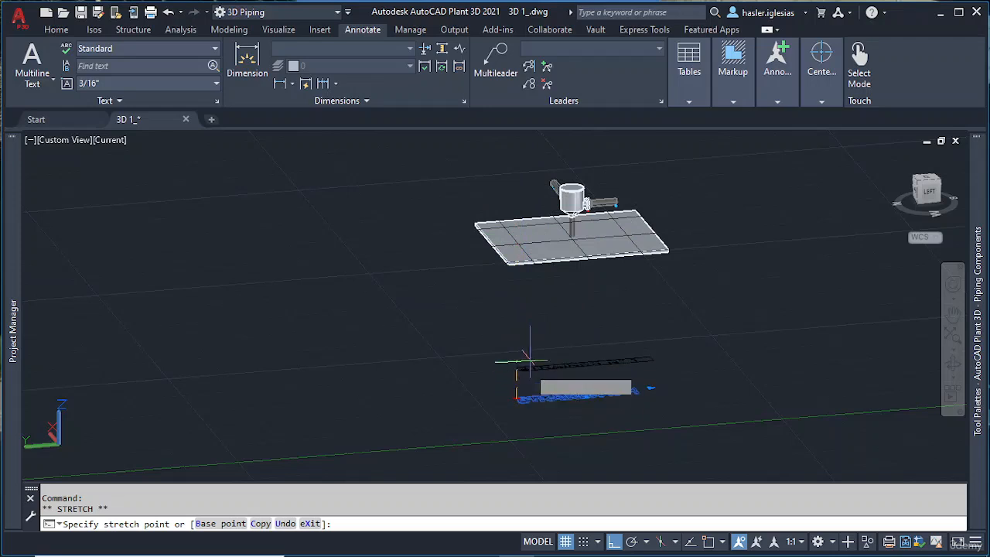
pyautogui.keyDown('shift'); pyautogui.moveTo(530, 360); pyautogui.dragTo(570, 332, button='middle'); pyautogui.keyUp('shift')
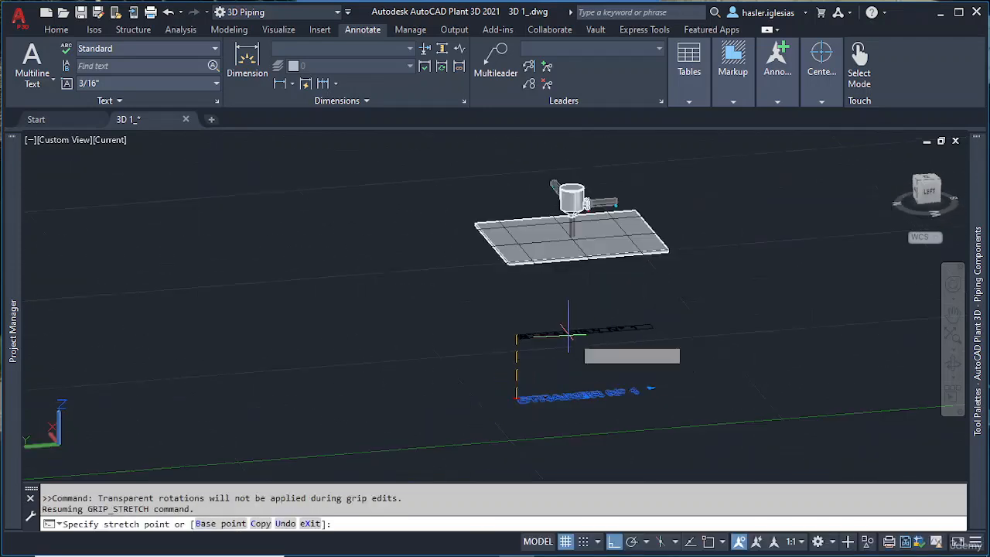
pyautogui.click(547, 188)
# Move the raised text horizontally so it lies over the plate's front edge area, in front of the strainer.
pyautogui.keyDown('shift'); pyautogui.moveTo(547, 188); pyautogui.dragTo(555, 290, button='middle'); pyautogui.keyUp('shift')
pyautogui.scroll(-4, 585, 235)
pyautogui.scroll(6, 555, 289)
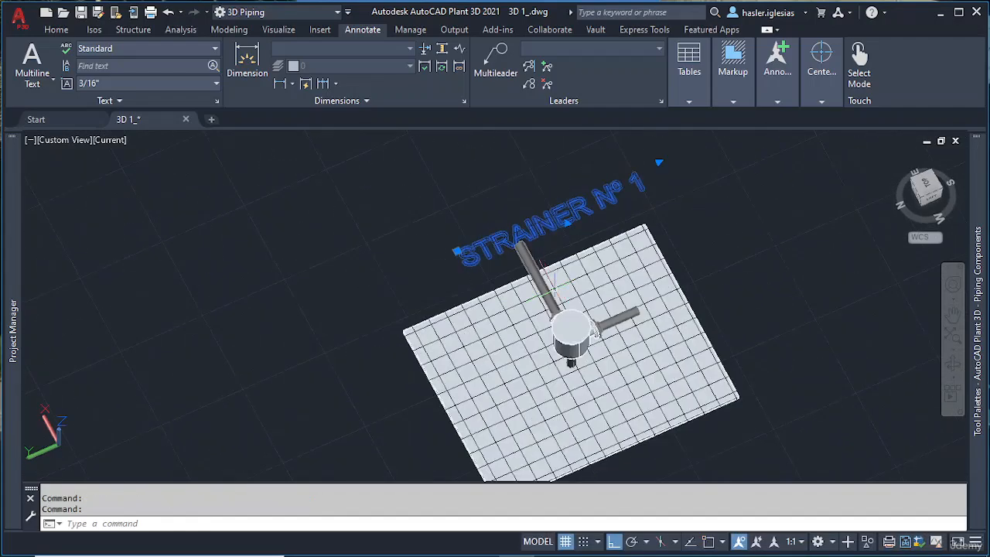
pyautogui.click(458, 249)
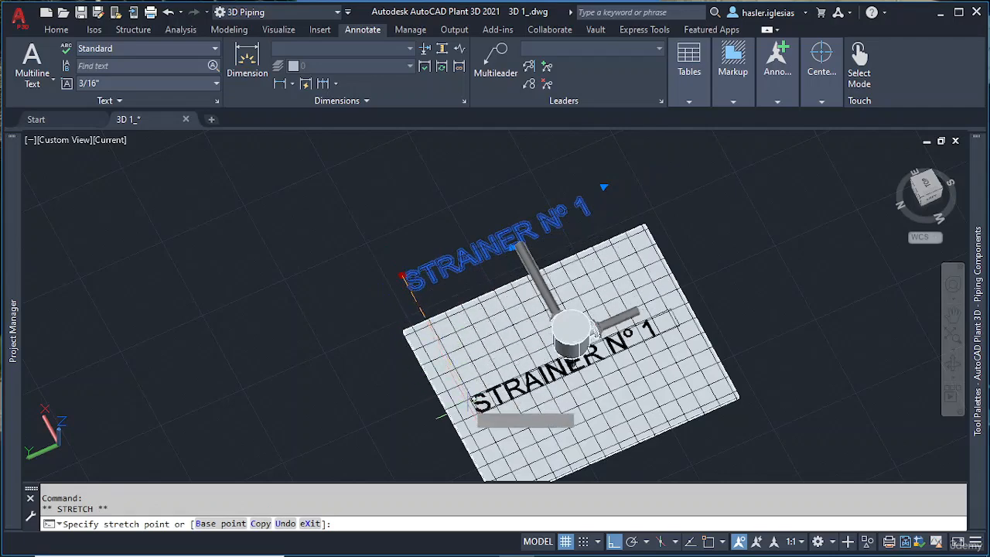
pyautogui.click(497, 454)
pyautogui.press('Escape')
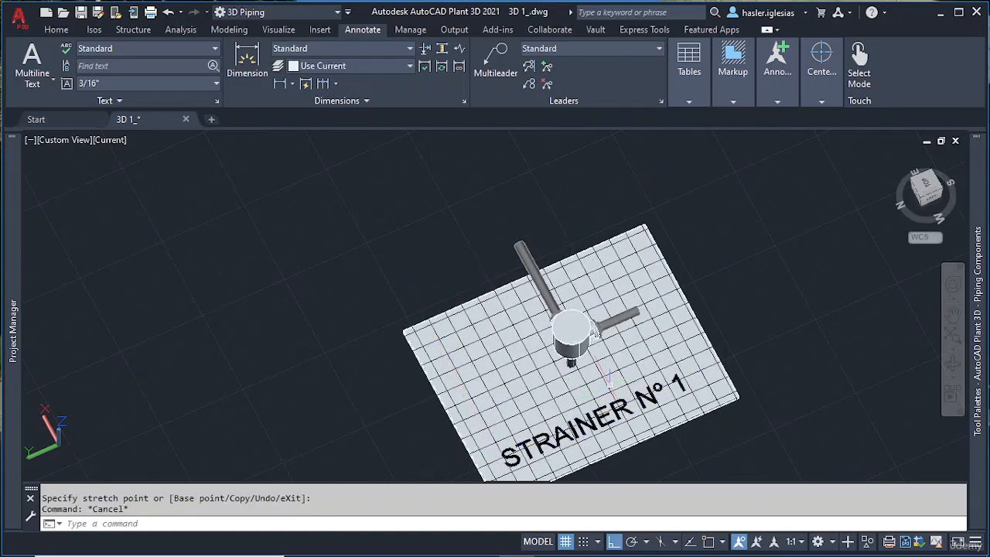
# Lower the "STRAINER Nº 1" text about 2' along the Z axis onto the base plate's surface, and check its placement.
pyautogui.keyDown('shift'); pyautogui.moveTo(596, 331); pyautogui.dragTo(586, 282, button='middle'); pyautogui.keyUp('shift')
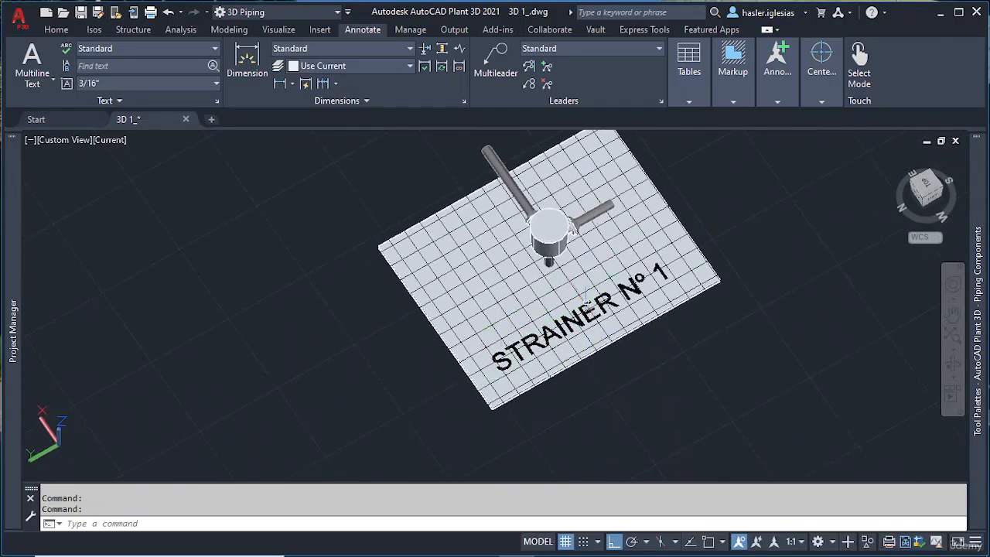
pyautogui.keyDown('shift'); pyautogui.moveTo(575, 318); pyautogui.dragTo(550, 274, button='middle'); pyautogui.keyUp('shift')
pyautogui.click(526, 259)
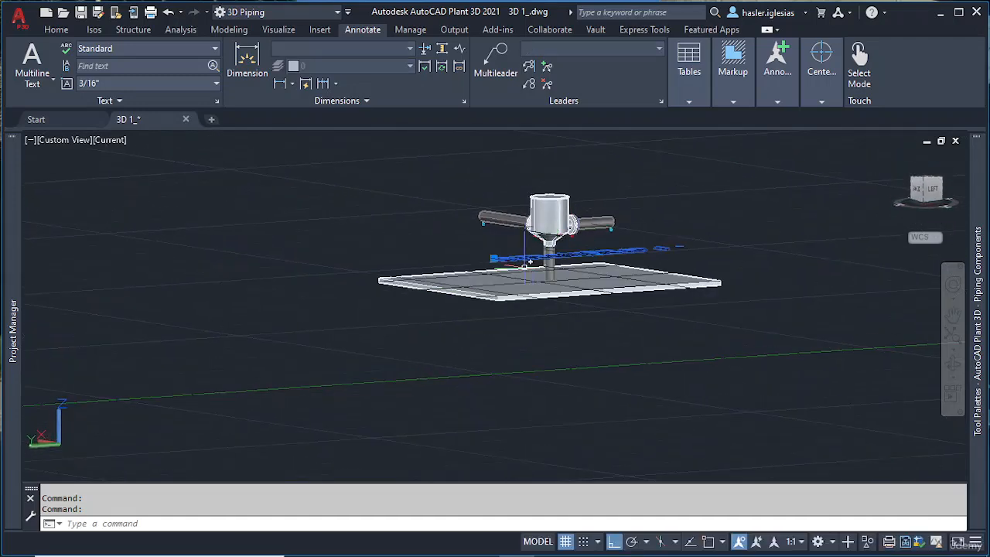
pyautogui.click(493, 258)
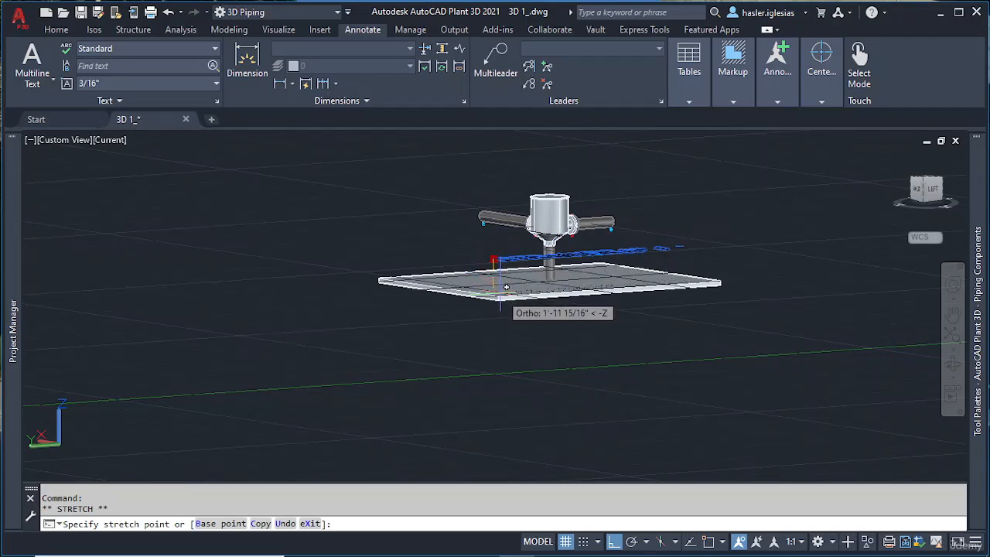
pyautogui.press('Escape')
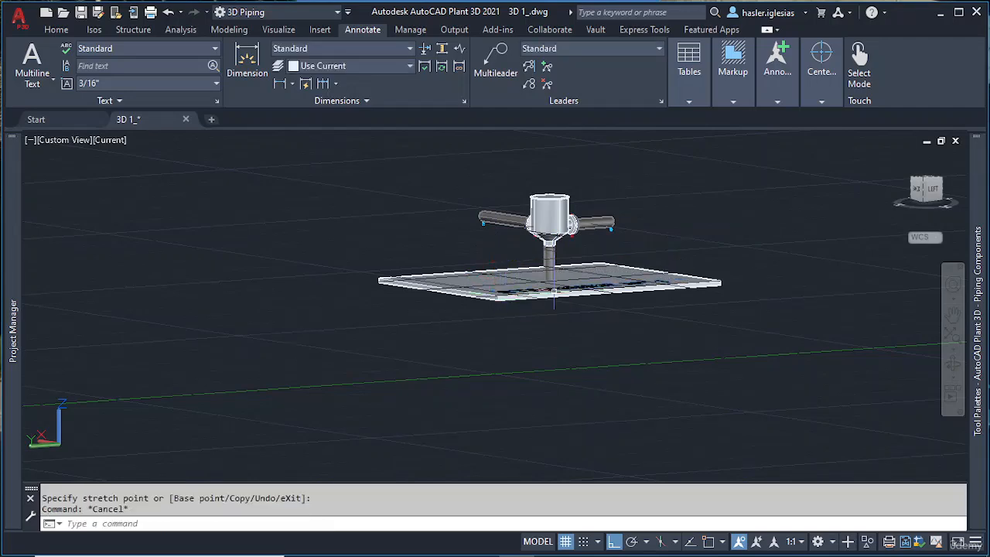
pyautogui.scroll(8, 554, 294)
pyautogui.keyDown('shift'); pyautogui.moveTo(454, 266); pyautogui.dragTo(494, 357, button='middle'); pyautogui.keyUp('shift')
pyautogui.scroll(-9, 460, 270)
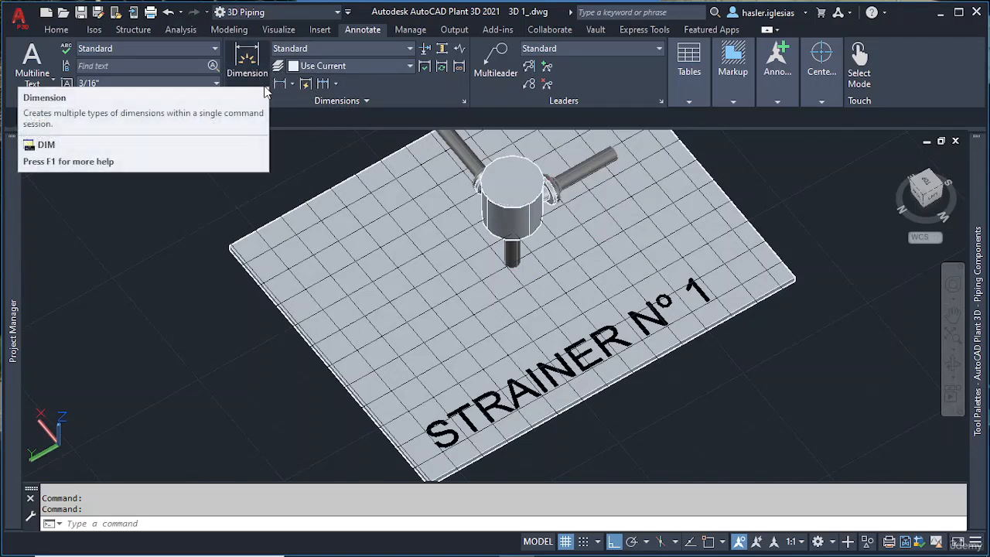
pyautogui.click(682, 82)
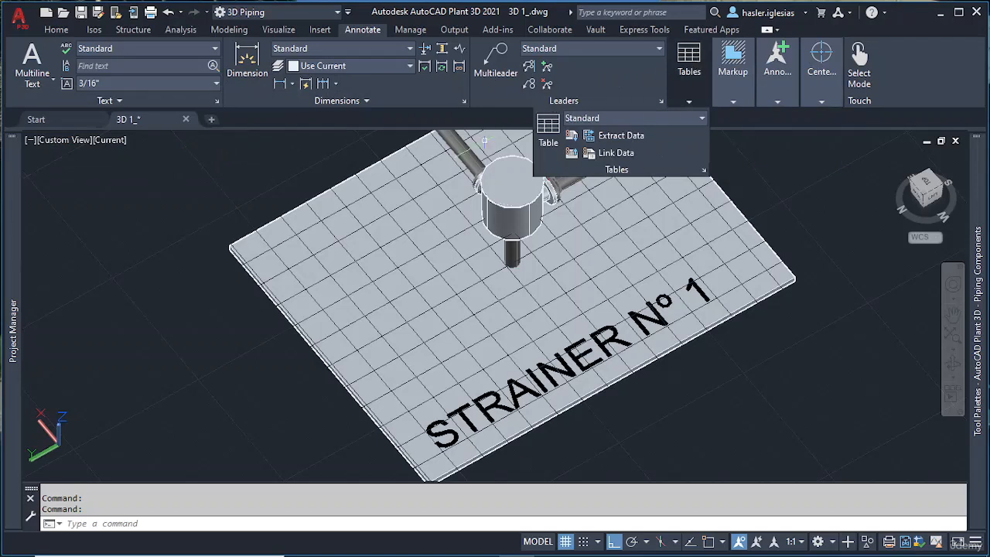
pyautogui.click(411, 29)
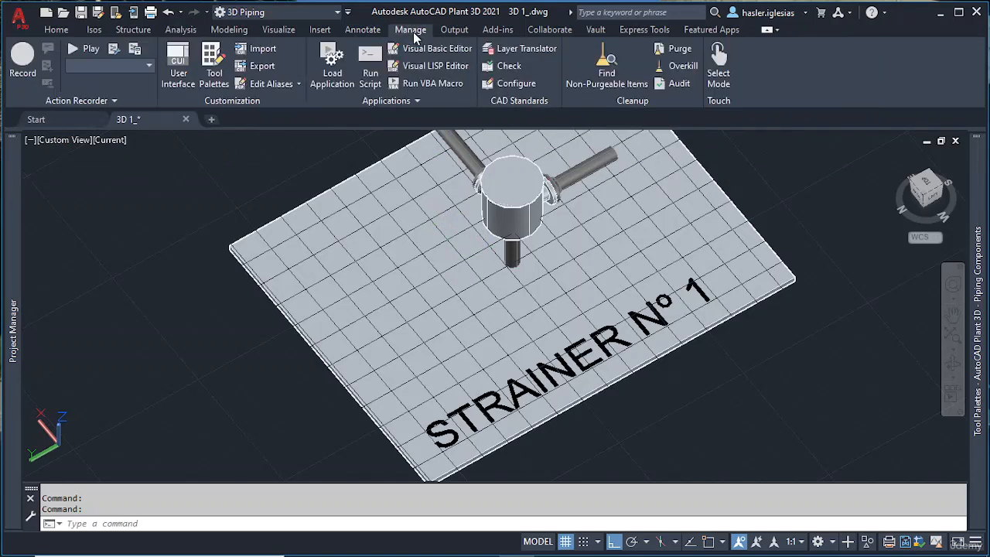
pyautogui.click(460, 32)
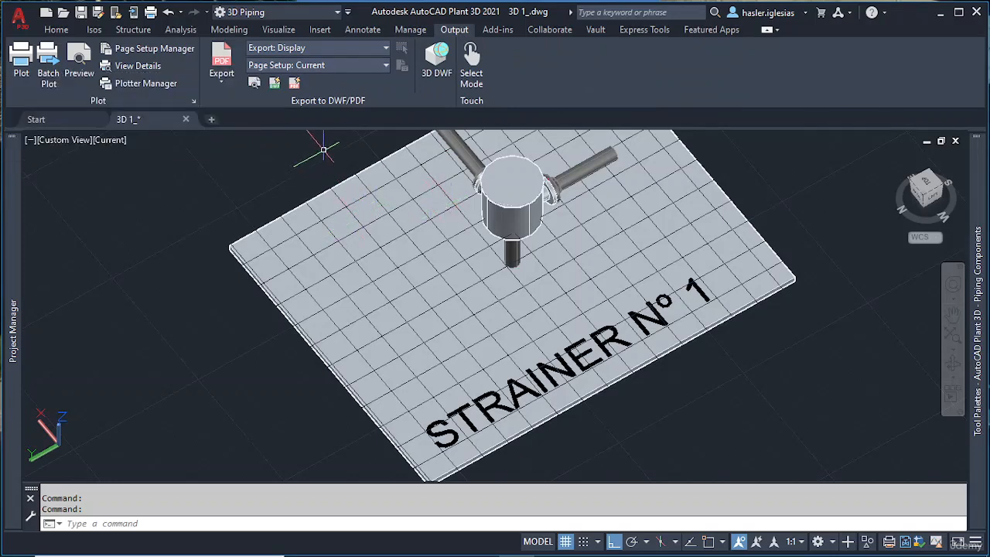
pyautogui.click(499, 30)
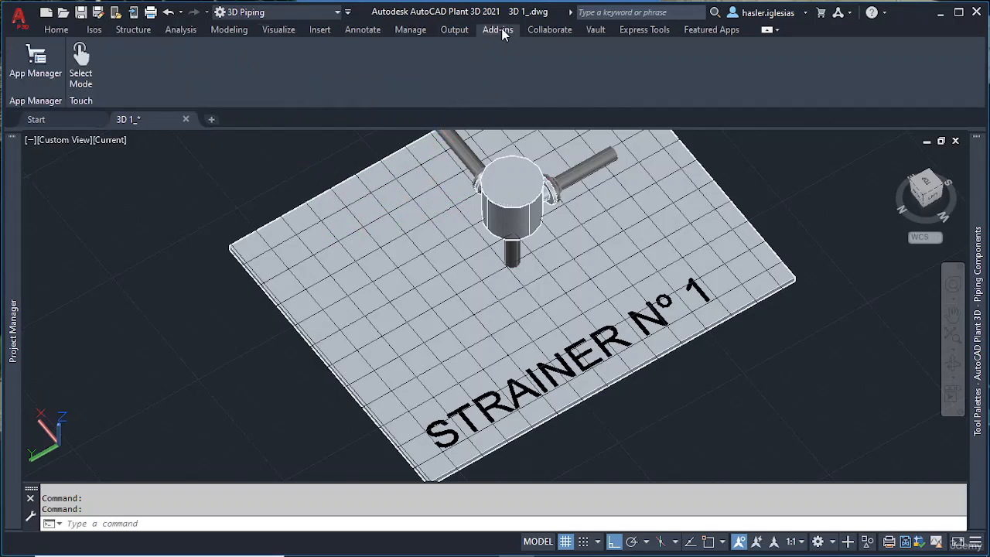
pyautogui.click(550, 29)
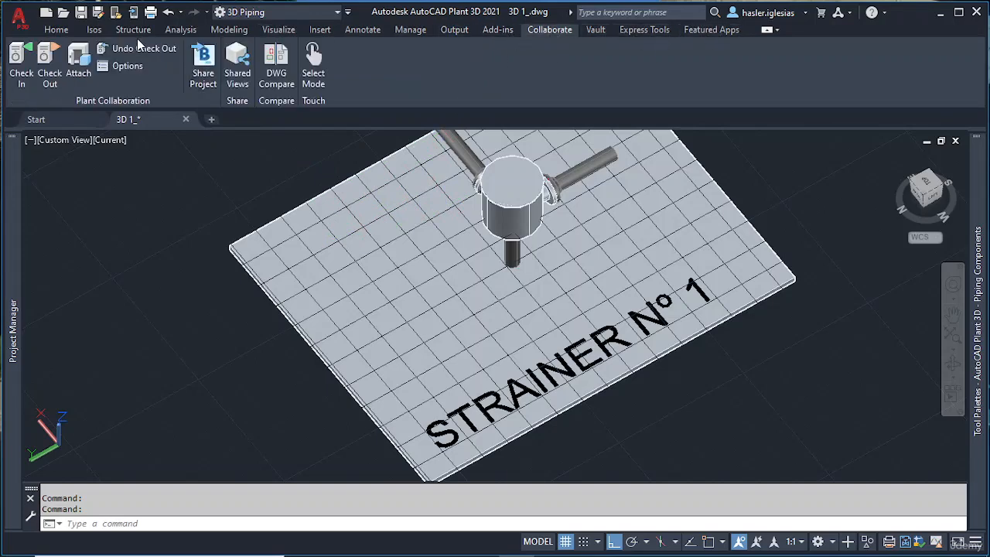
# Browse the SS300 pipe spec components available for insertion, from blind flanges and caps down to the plug valves.
pyautogui.click(56, 29)
pyautogui.scroll(-4, 606, 265)
pyautogui.moveTo(986, 267)
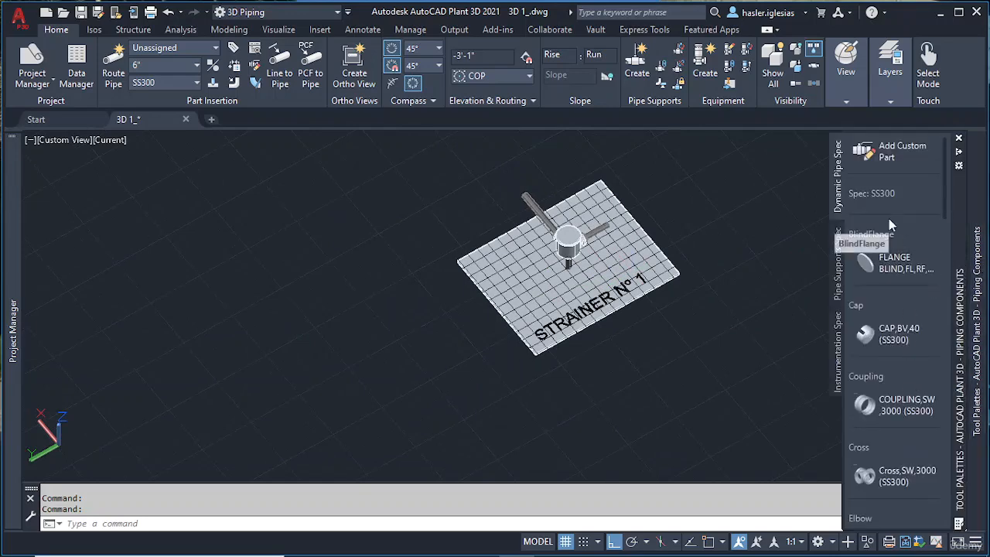
pyautogui.scroll(-4, 883, 278)
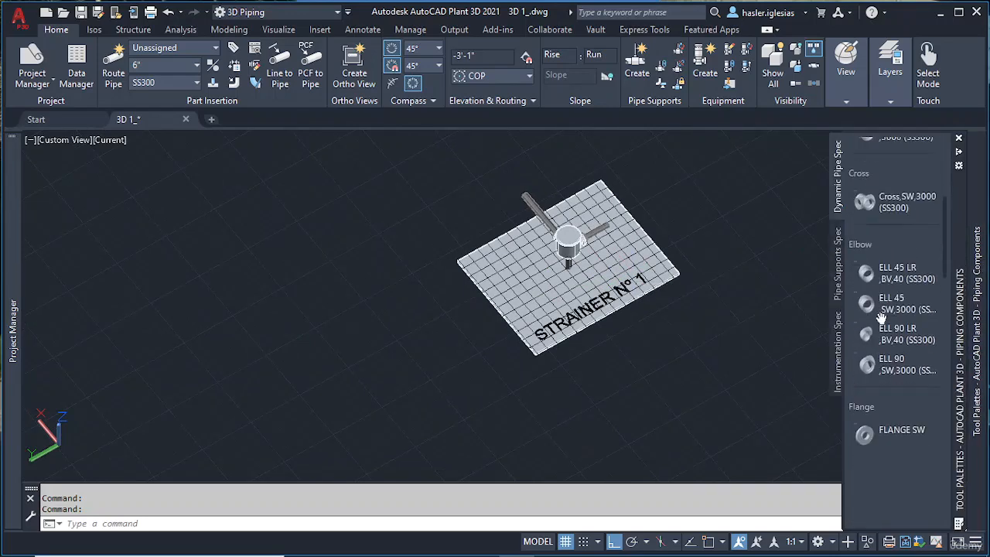
pyautogui.scroll(4, 881, 314)
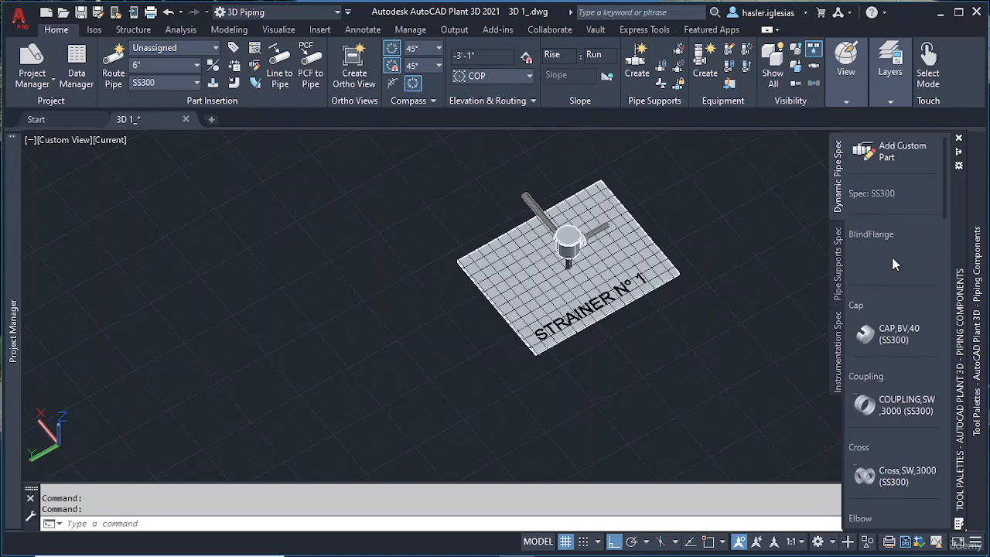
pyautogui.scroll(-15, 895, 347)
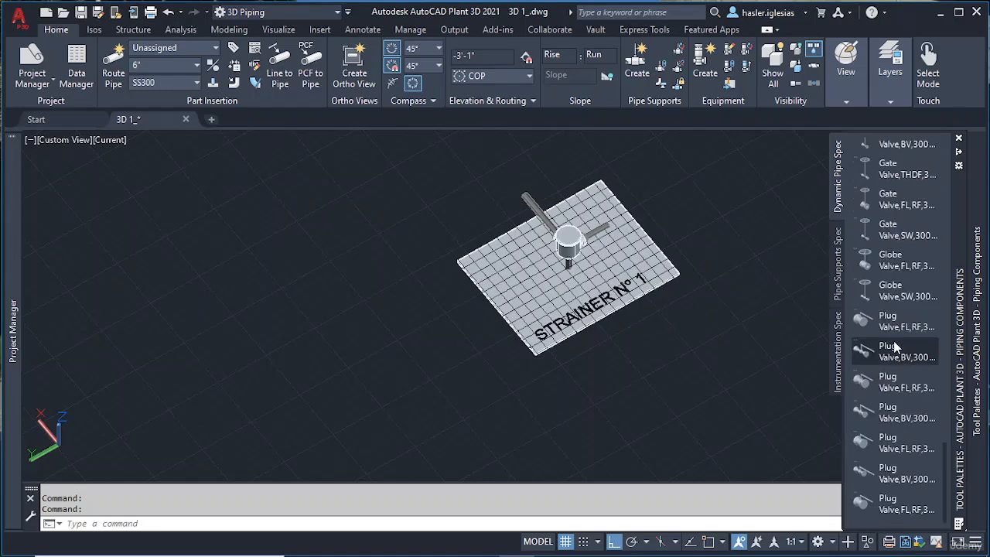
pyautogui.scroll(15, 896, 348)
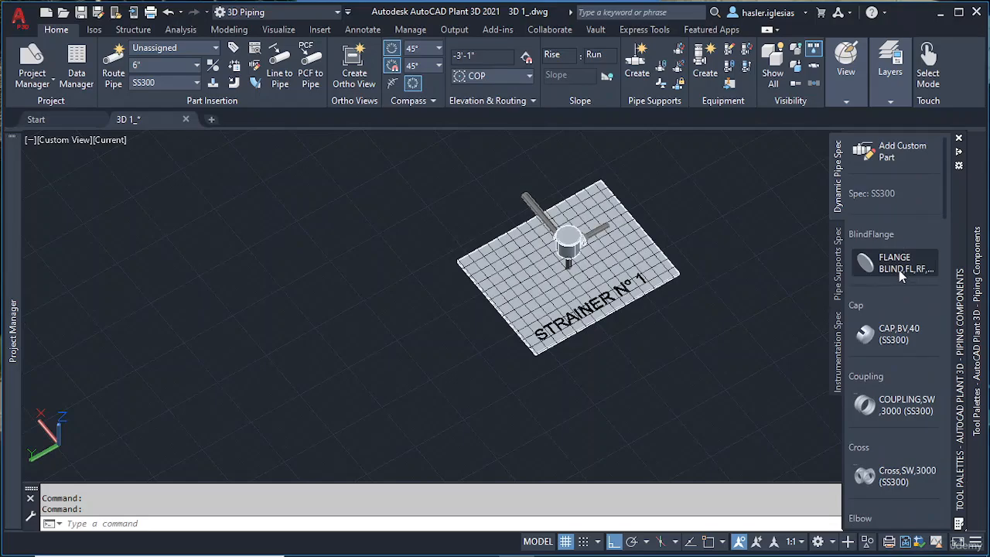
# Insert an SS300 blind flange with object snap on at the free end of the strainer's side pipe, and inspect the joint from the side.
pyautogui.click(899, 270)
pyautogui.scroll(5, 619, 254)
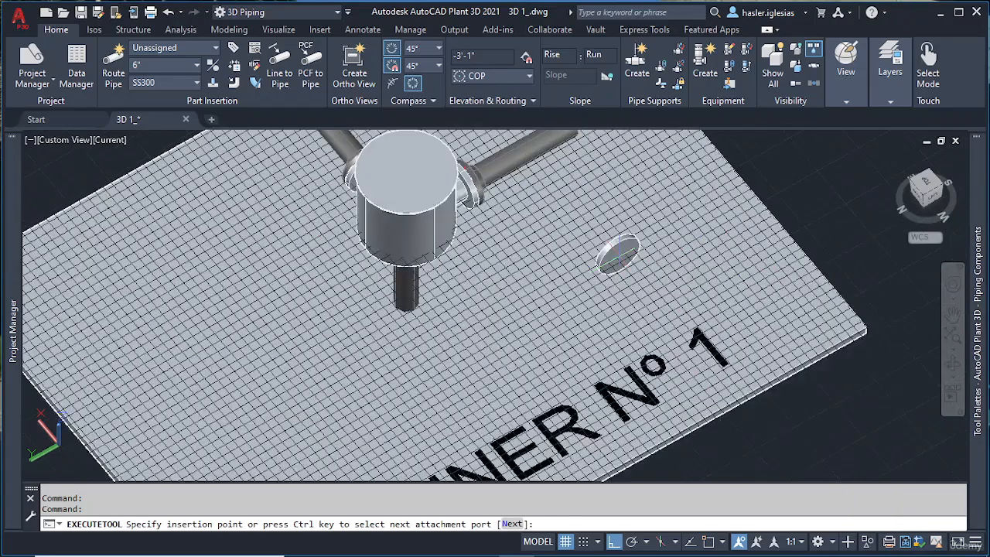
pyautogui.scroll(6, 619, 254)
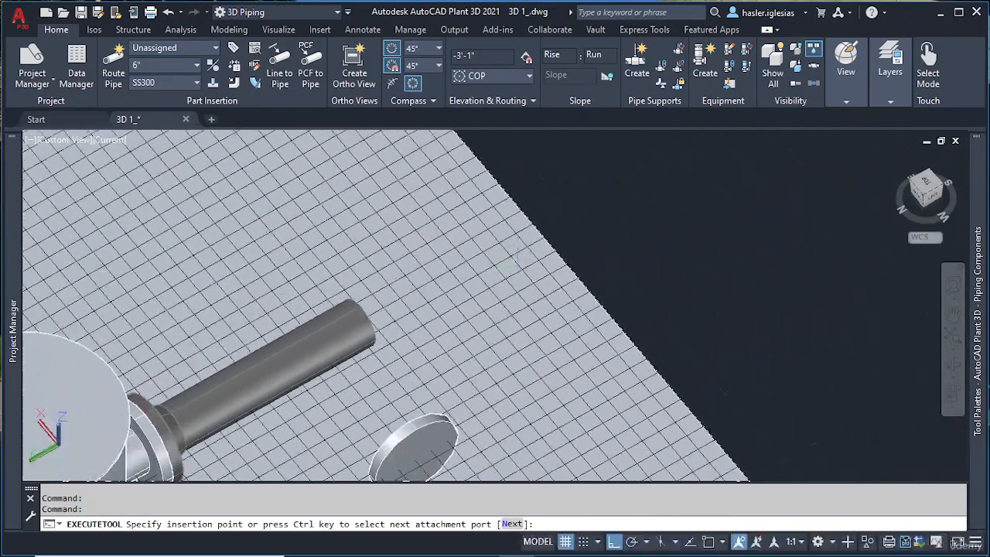
pyautogui.click(707, 542)
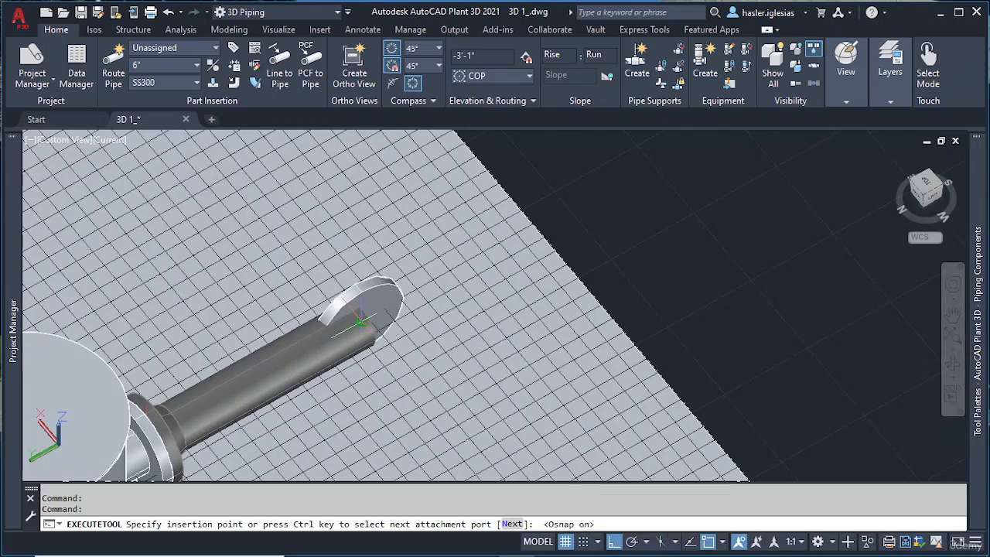
pyautogui.click(365, 319)
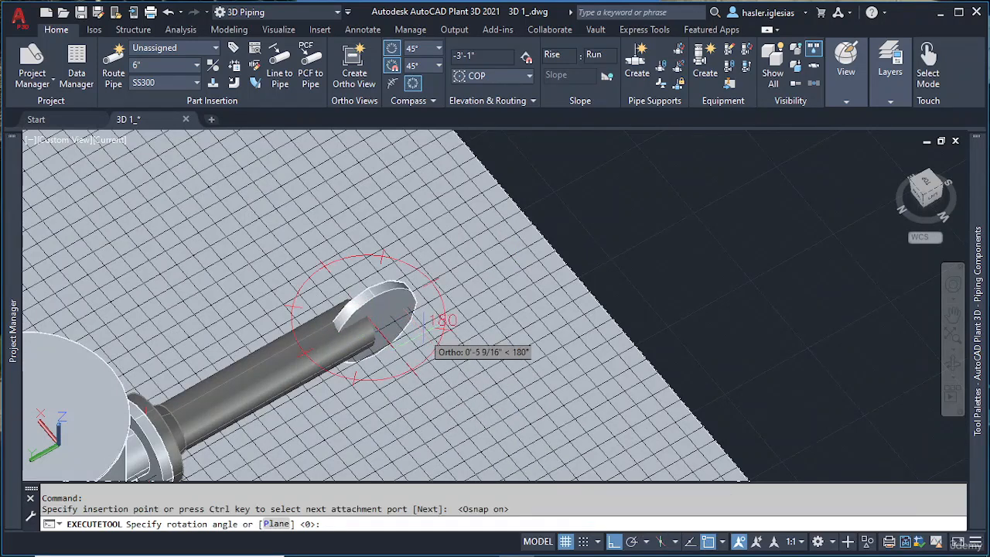
pyautogui.click(387, 308)
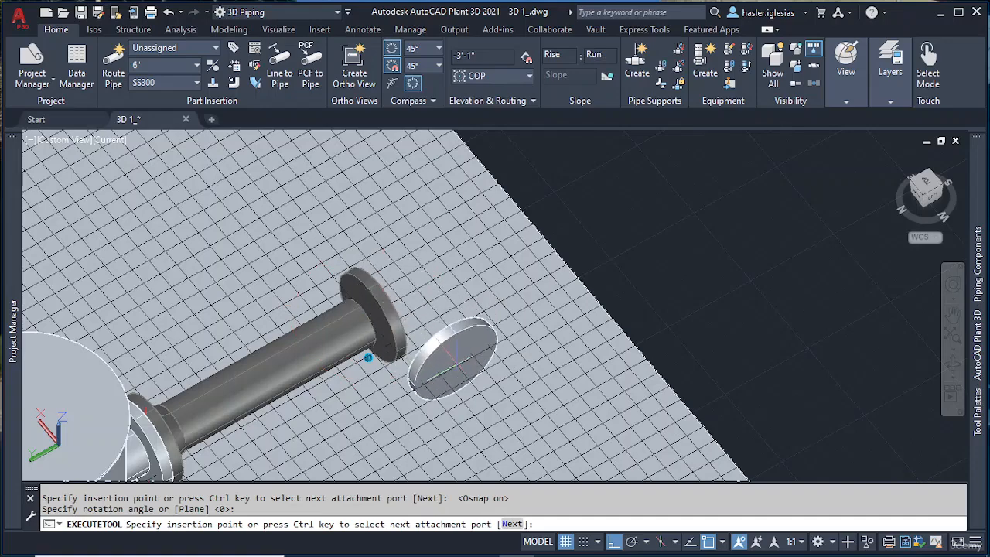
pyautogui.press('Escape')
pyautogui.keyDown('shift'); pyautogui.moveTo(465, 340); pyautogui.dragTo(390, 288, button='middle'); pyautogui.keyUp('shift')
pyautogui.scroll(5, 395, 387)
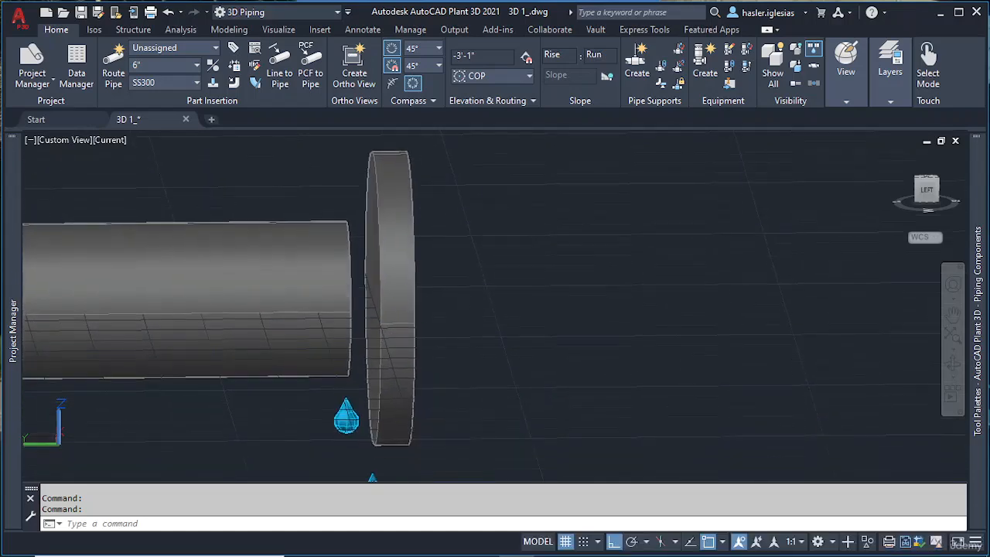
# Move the blind flange onto the side pipe's open end port so it joins the pipe through a mating flange.
pyautogui.keyDown('shift'); pyautogui.moveTo(392, 391); pyautogui.dragTo(376, 276, button='middle'); pyautogui.keyUp('shift')
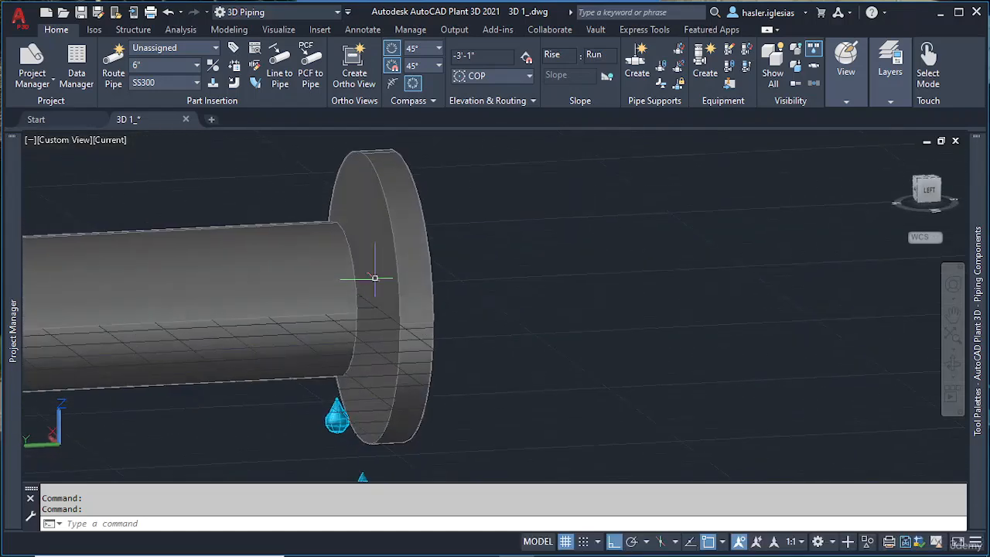
pyautogui.click(362, 297)
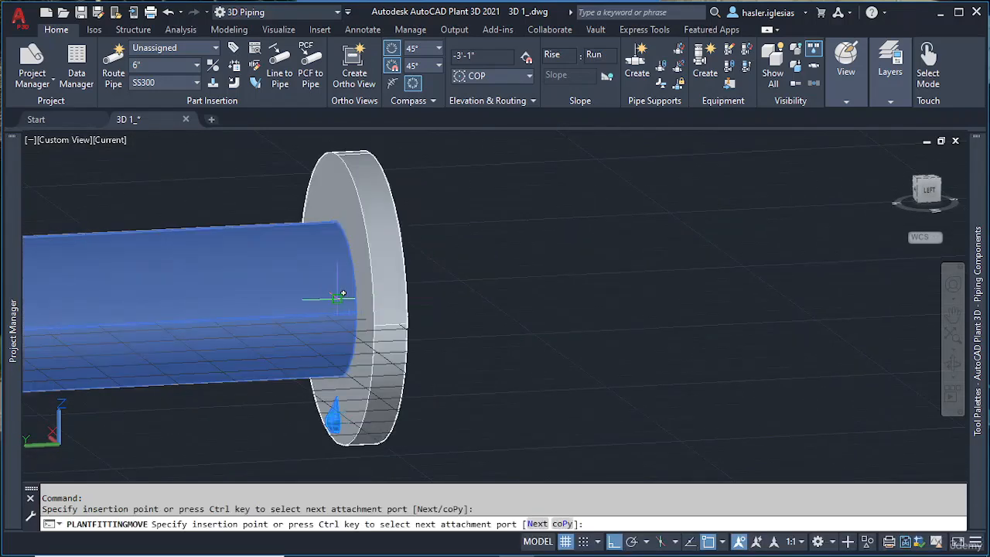
pyautogui.click(341, 298)
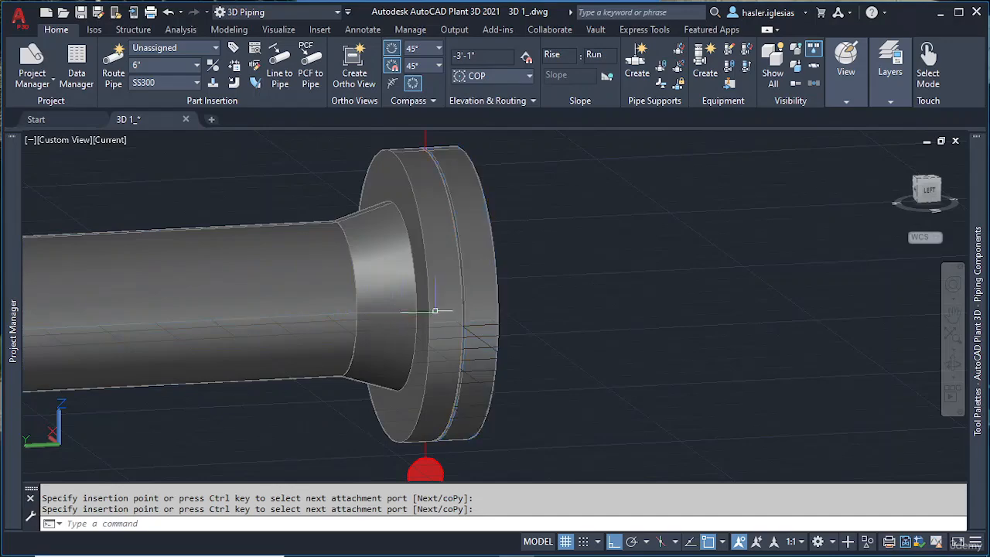
pyautogui.press('Escape')
pyautogui.scroll(-5, 519, 368)
pyautogui.keyDown('shift'); pyautogui.moveTo(497, 373); pyautogui.dragTo(255, 353, button='middle'); pyautogui.keyUp('shift')
# Insert the Cross,SW,3000 (SS300) at the free end of the other side pipe with its branches horizontal, and inspect the joint.
pyautogui.moveTo(976, 301)
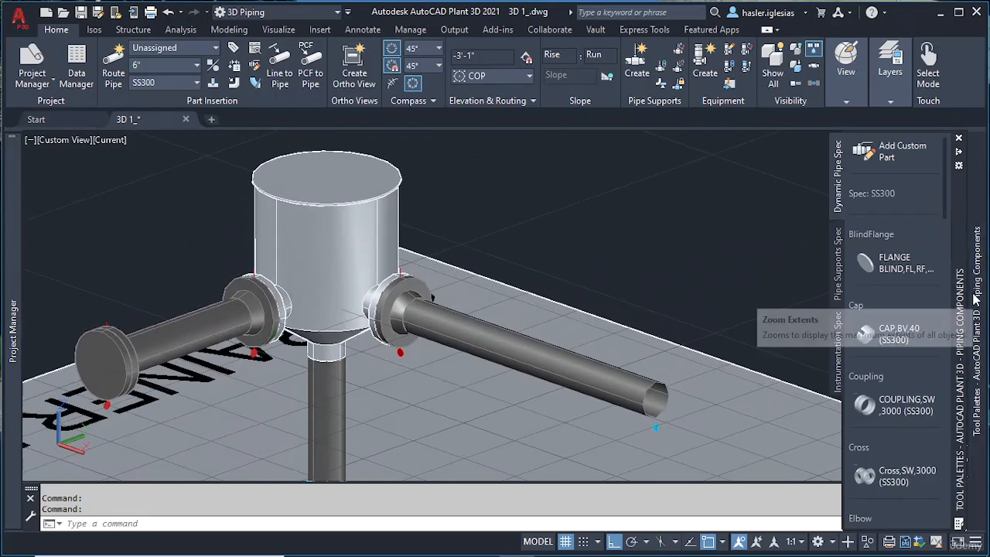
pyautogui.scroll(-4, 872, 339)
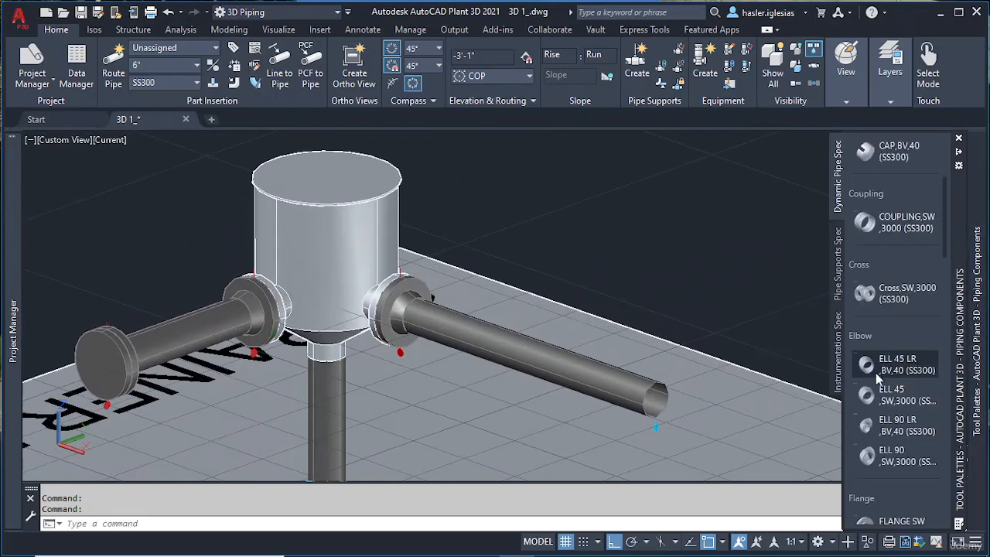
pyautogui.click(898, 293)
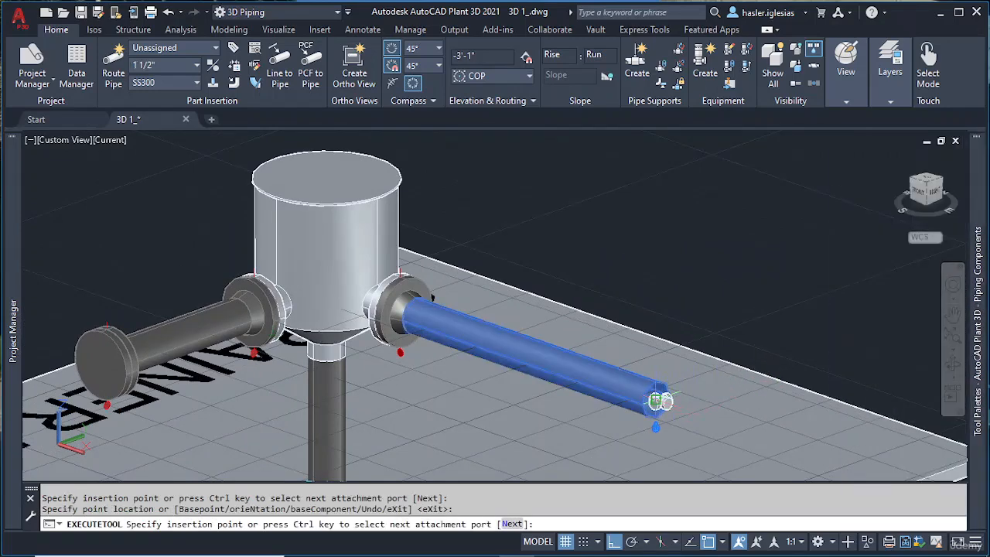
pyautogui.scroll(4, 656, 400)
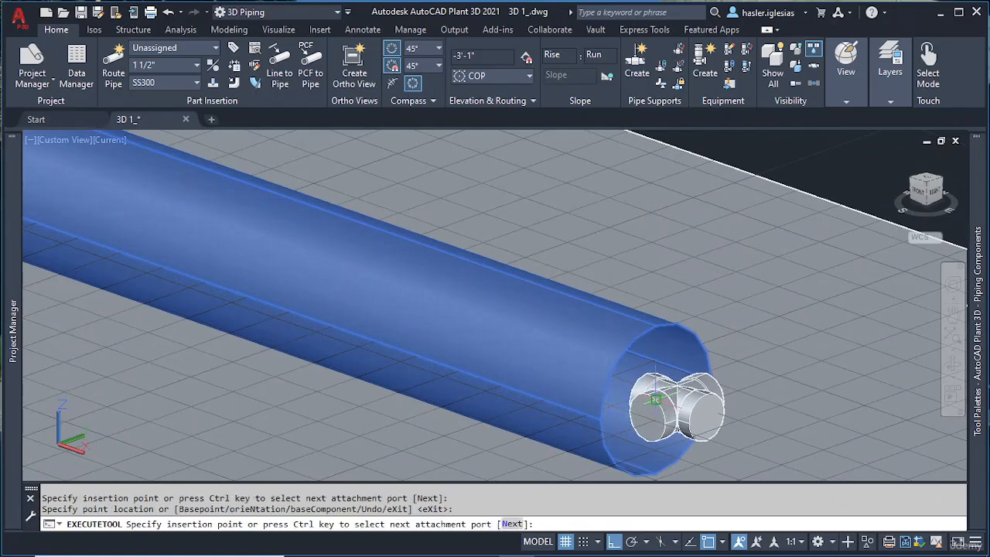
pyautogui.click(655, 400)
pyautogui.scroll(-4, 727, 418)
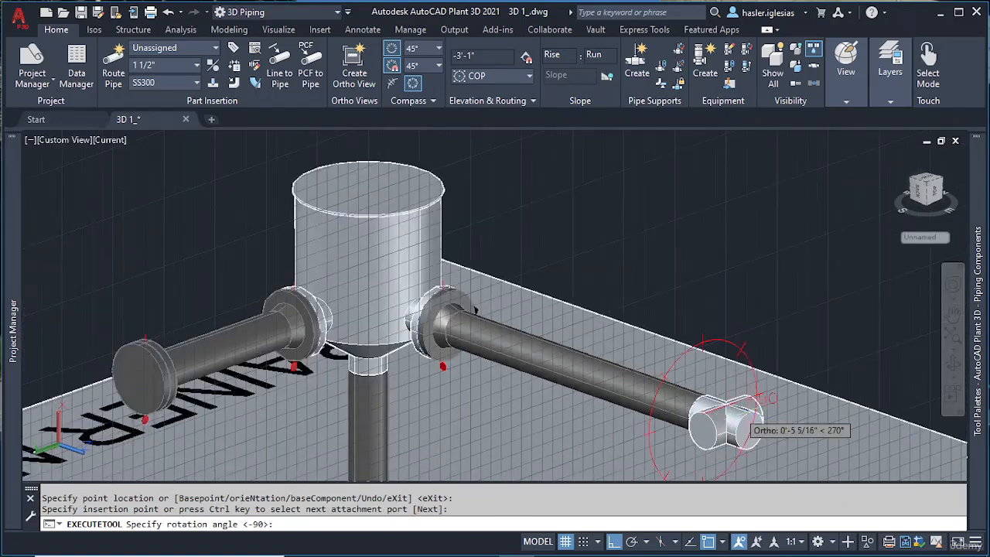
pyautogui.click(755, 418)
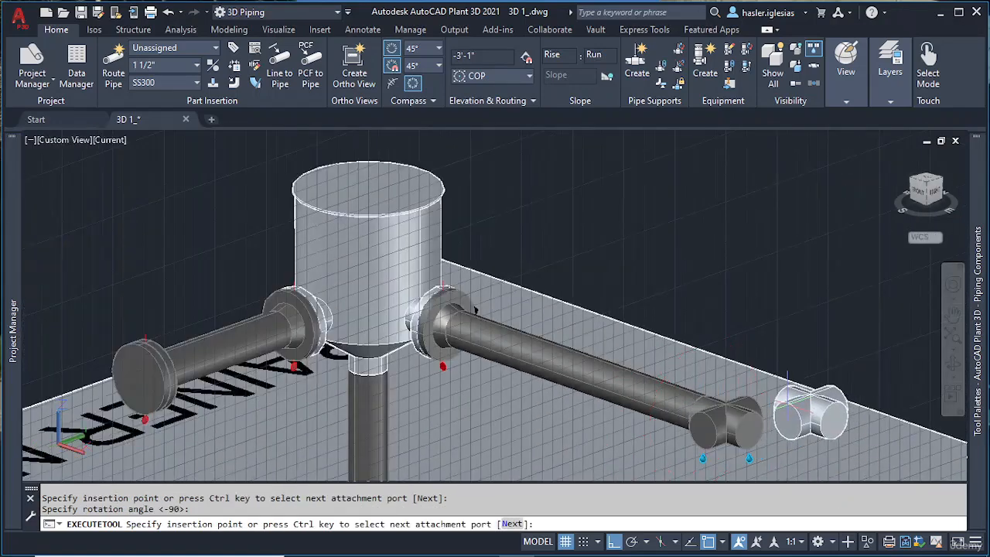
pyautogui.press('Escape')
pyautogui.keyDown('shift'); pyautogui.moveTo(797, 453); pyautogui.dragTo(708, 322, button='middle'); pyautogui.keyUp('shift')
pyautogui.scroll(5, 762, 352)
pyautogui.scroll(-5, 712, 316)
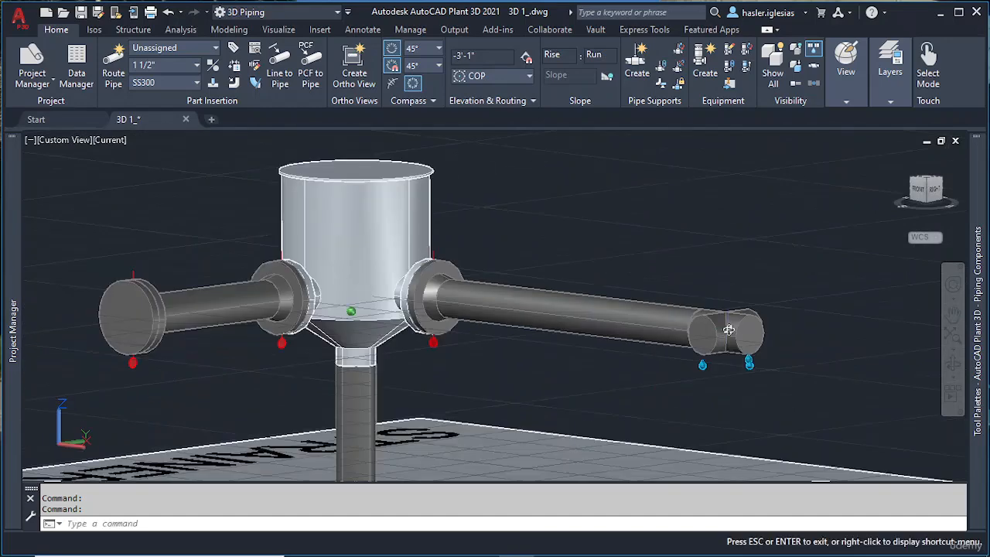
pyautogui.scroll(3, 799, 330)
# Look through the SS300 components, and insert a blind flange at 0° rotation on the cross's front open port.
pyautogui.moveTo(984, 276)
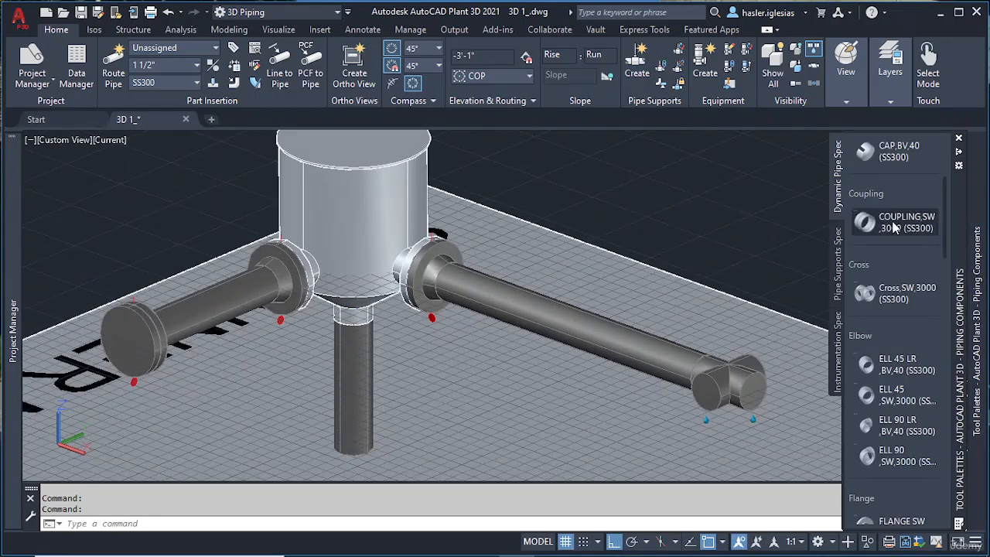
pyautogui.scroll(3, 894, 226)
pyautogui.scroll(-10, 893, 274)
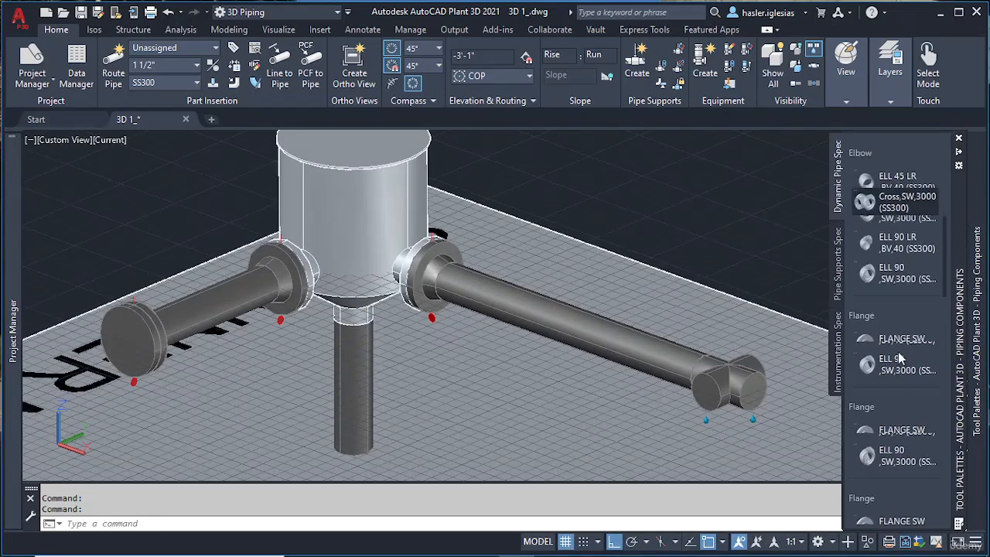
pyautogui.scroll(-10, 882, 310)
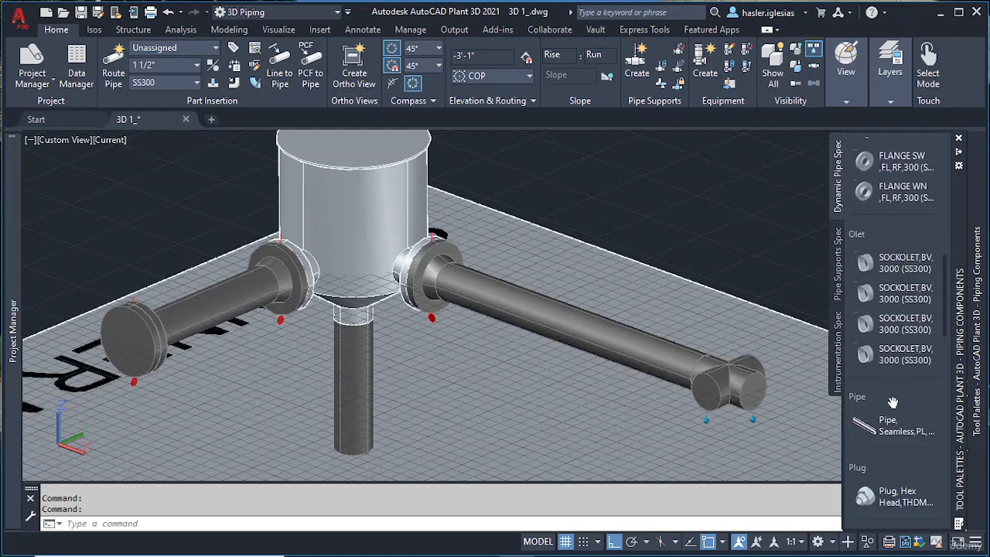
pyautogui.scroll(-5, 897, 414)
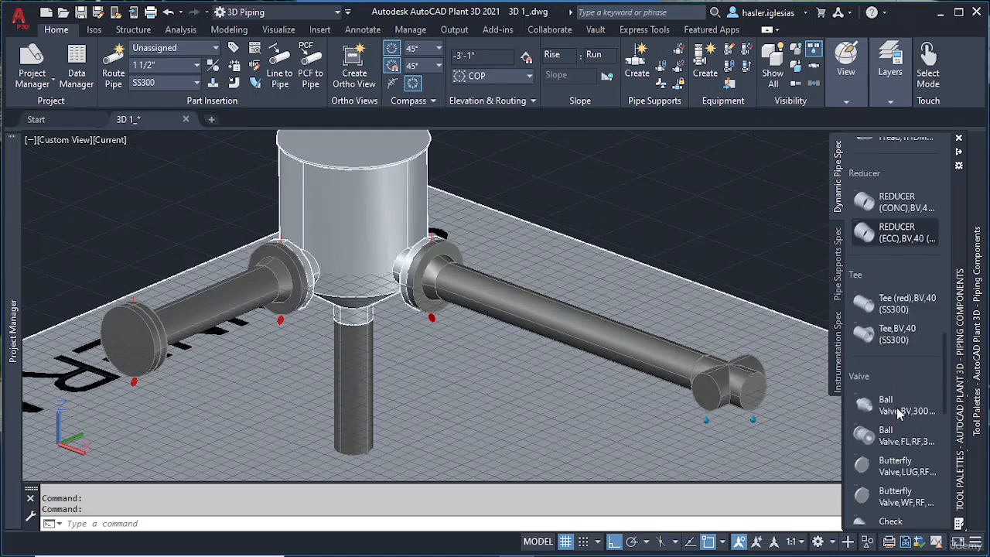
pyautogui.scroll(-3, 897, 408)
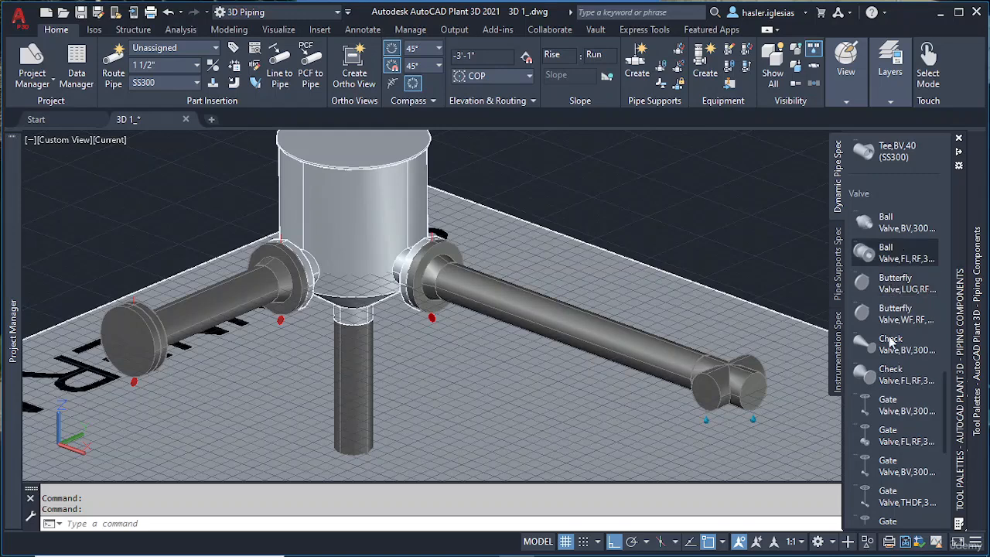
pyautogui.scroll(20, 895, 294)
pyautogui.click(898, 263)
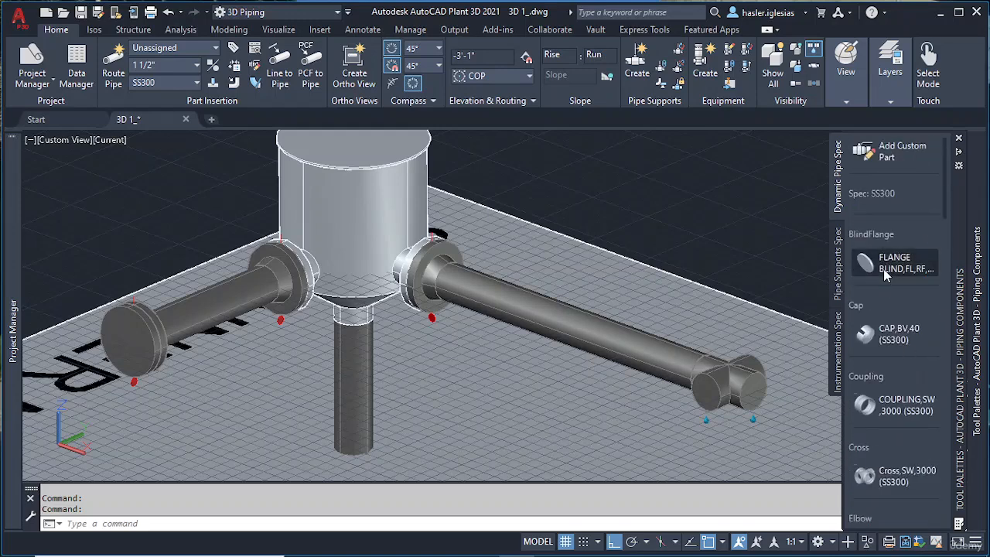
pyautogui.click(689, 394)
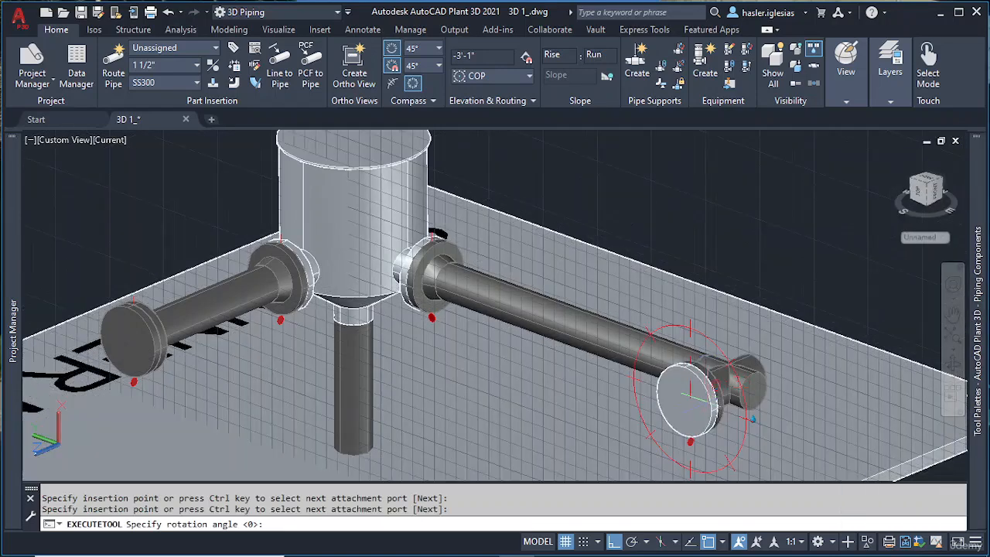
pyautogui.press('Return')
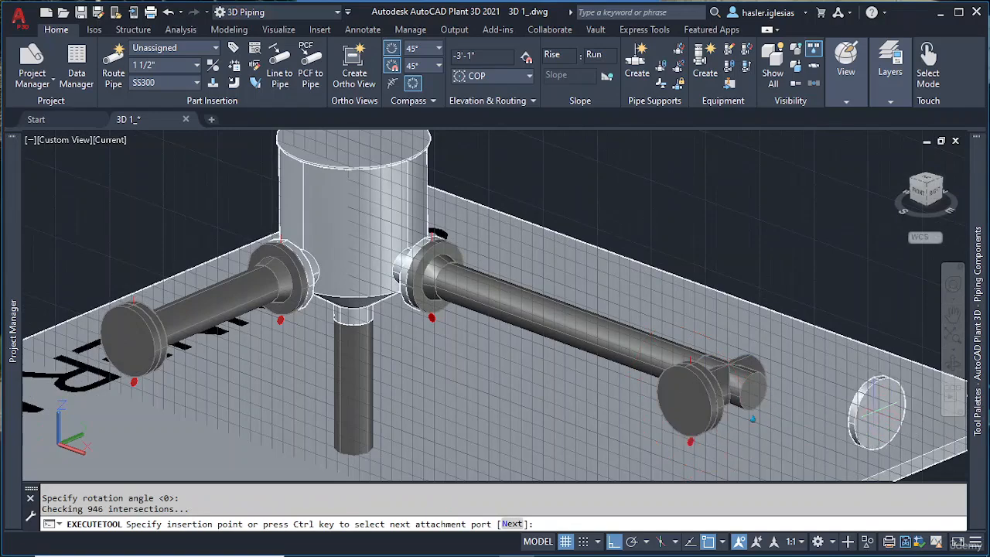
# Close the cross's two remaining open ports with SS300 blind flanges at 0° rotation.
pyautogui.click(762, 393)
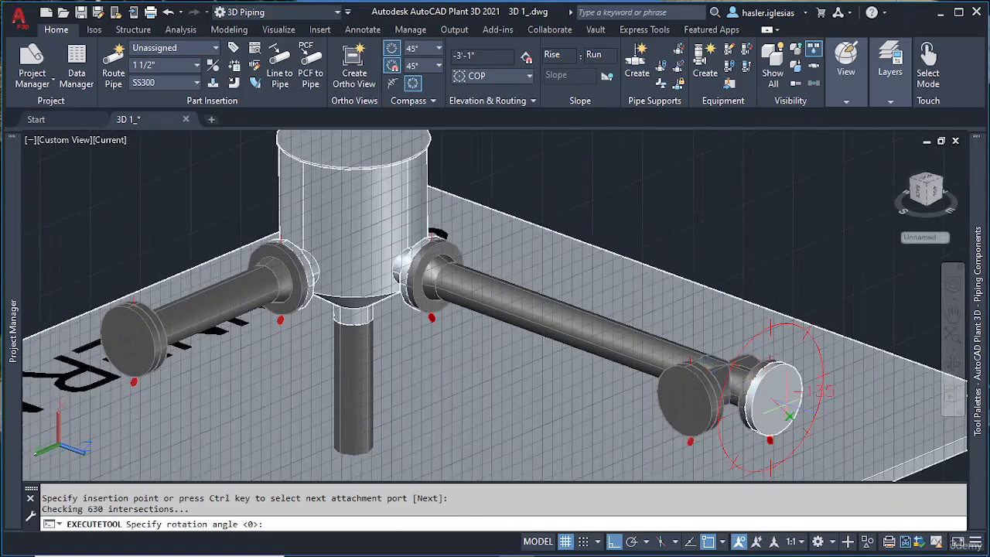
pyautogui.press('Return')
pyautogui.keyDown('shift'); pyautogui.moveTo(828, 387); pyautogui.dragTo(431, 410, button='middle'); pyautogui.keyUp('shift')
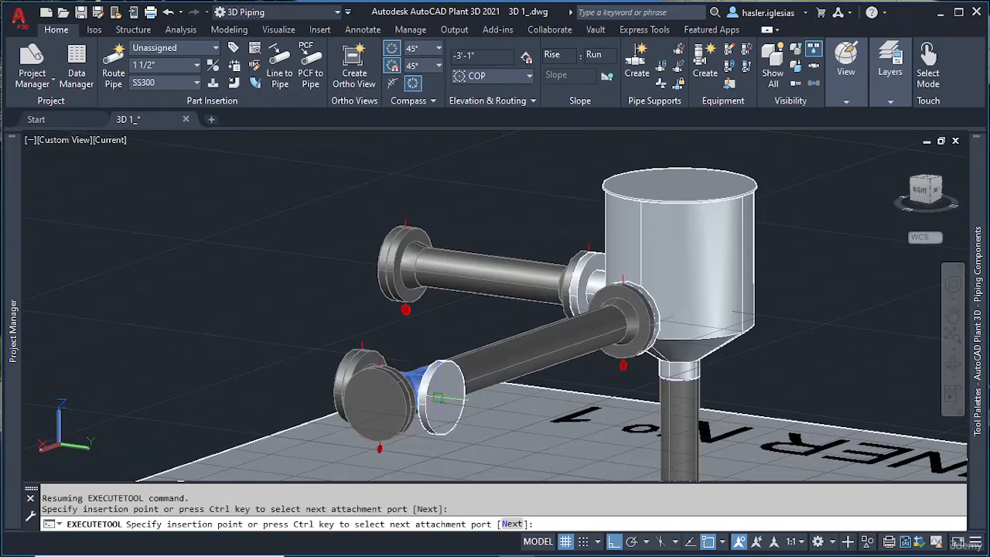
pyautogui.click(445, 401)
pyautogui.press('Return')
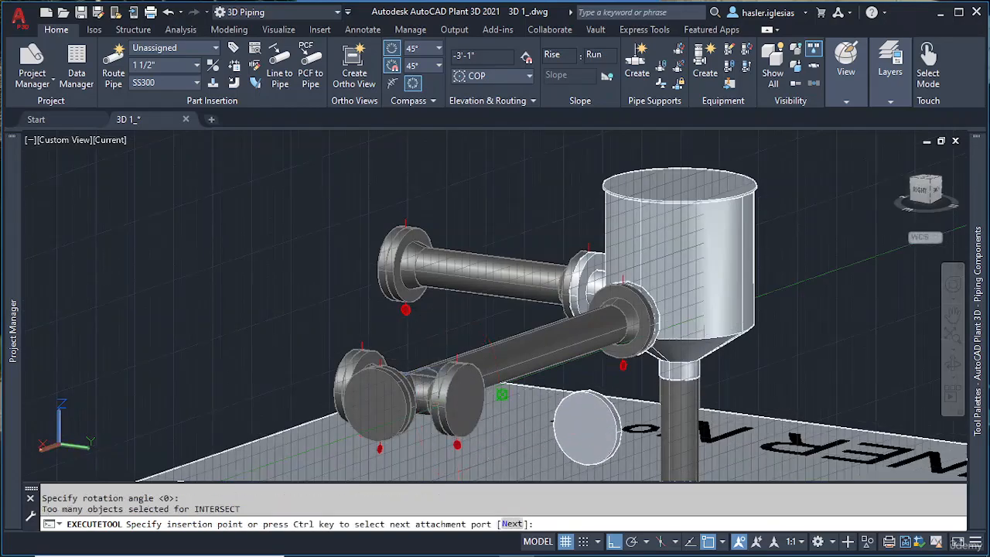
pyautogui.press('Escape')
pyautogui.keyDown('shift'); pyautogui.moveTo(584, 362); pyautogui.dragTo(327, 343, button='middle'); pyautogui.keyUp('shift')
# Insert an SS300 Ball Valve,BV,300 on the vertical pipe below the strainer and set its handle's rotation toward the front.
pyautogui.moveTo(982, 248)
pyautogui.scroll(-10, 900, 315)
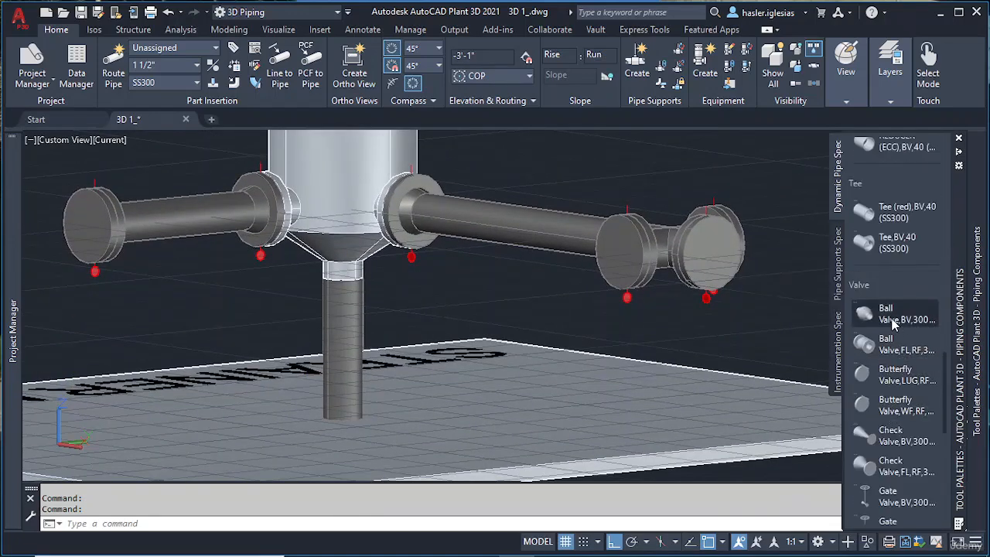
pyautogui.click(896, 323)
pyautogui.click(343, 347)
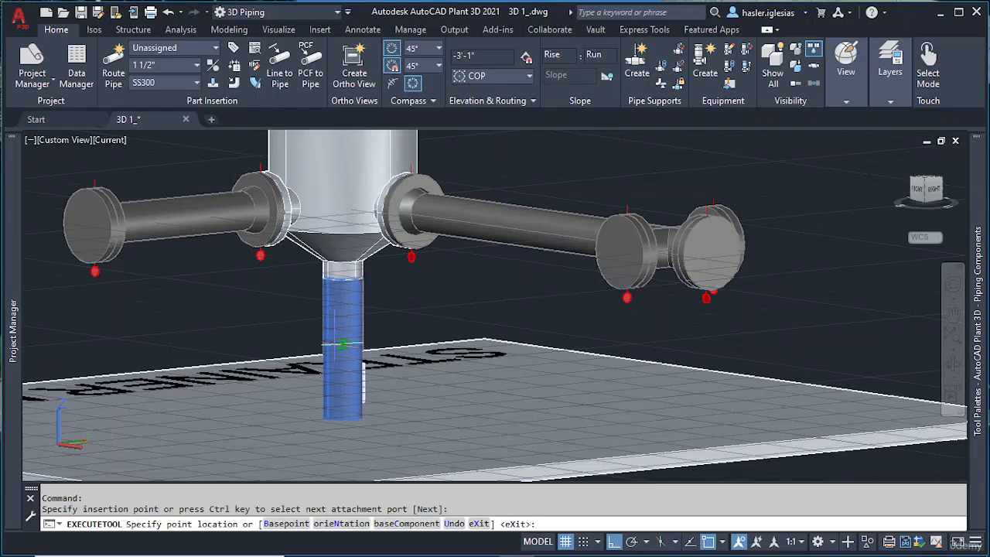
pyautogui.click(342, 348)
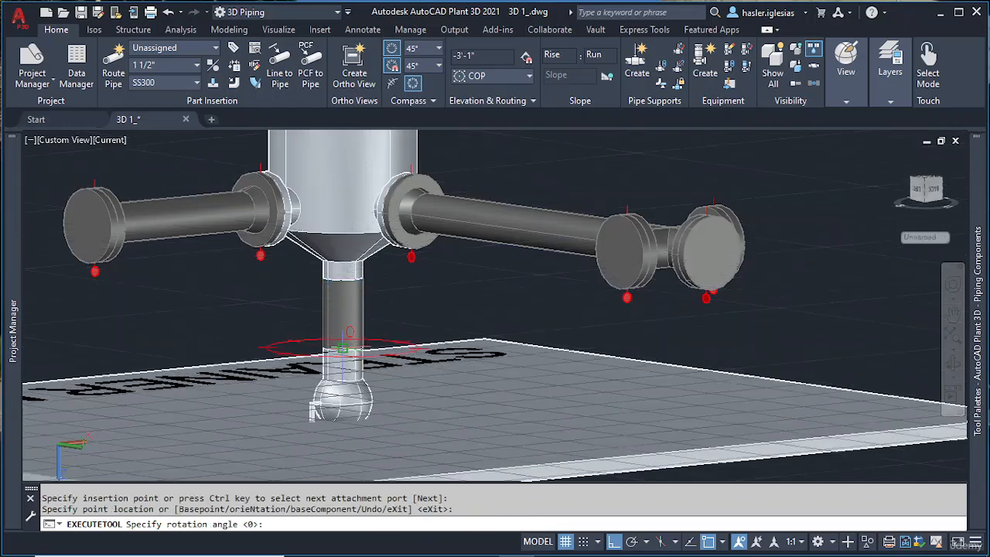
pyautogui.scroll(-4, 332, 387)
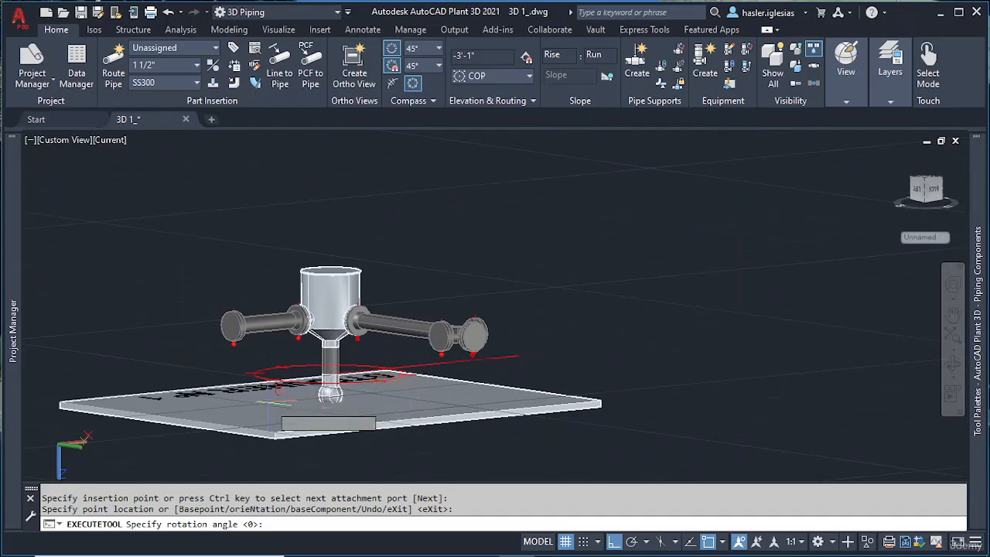
pyautogui.scroll(5, 386, 375)
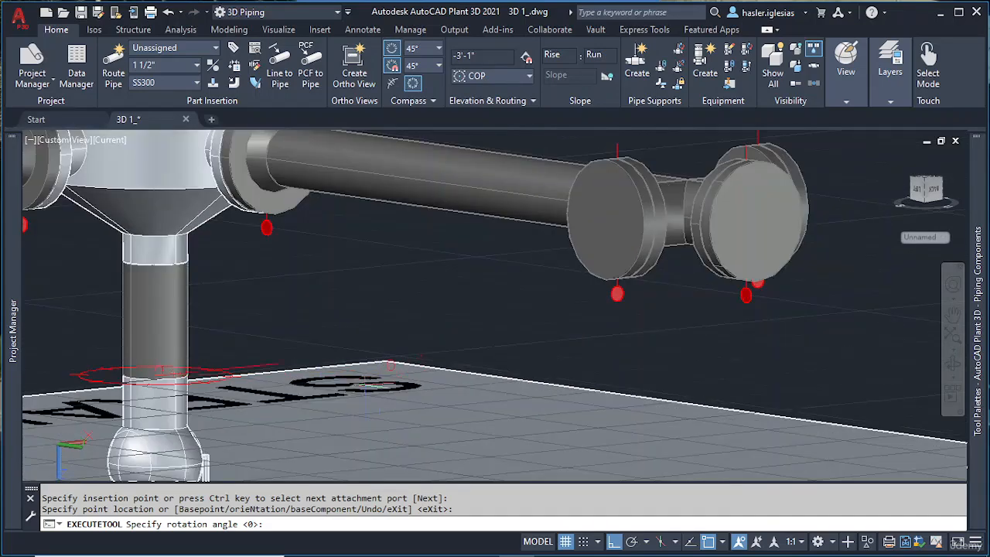
pyautogui.scroll(-2, 325, 387)
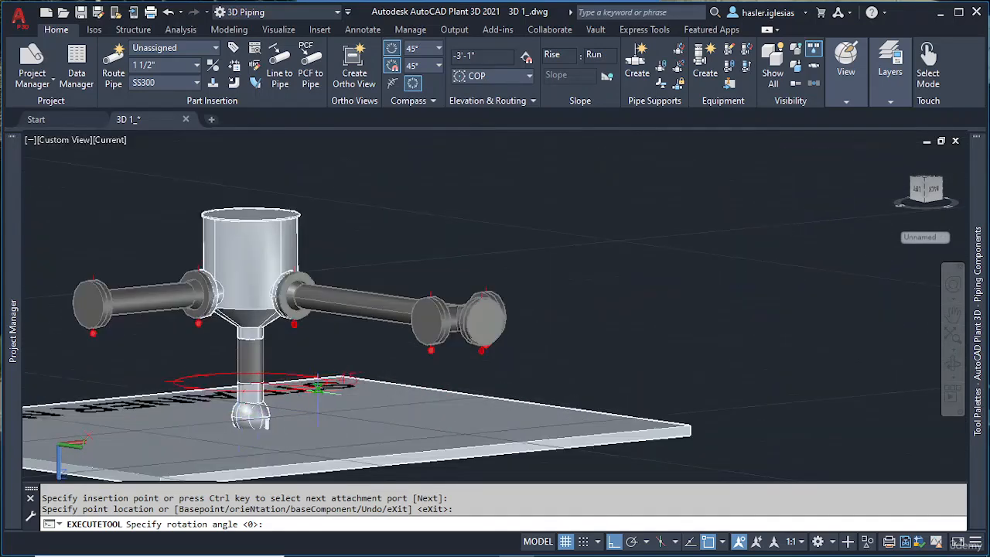
pyautogui.keyDown('shift'); pyautogui.moveTo(317, 386); pyautogui.dragTo(319, 430, button='middle'); pyautogui.keyUp('shift')
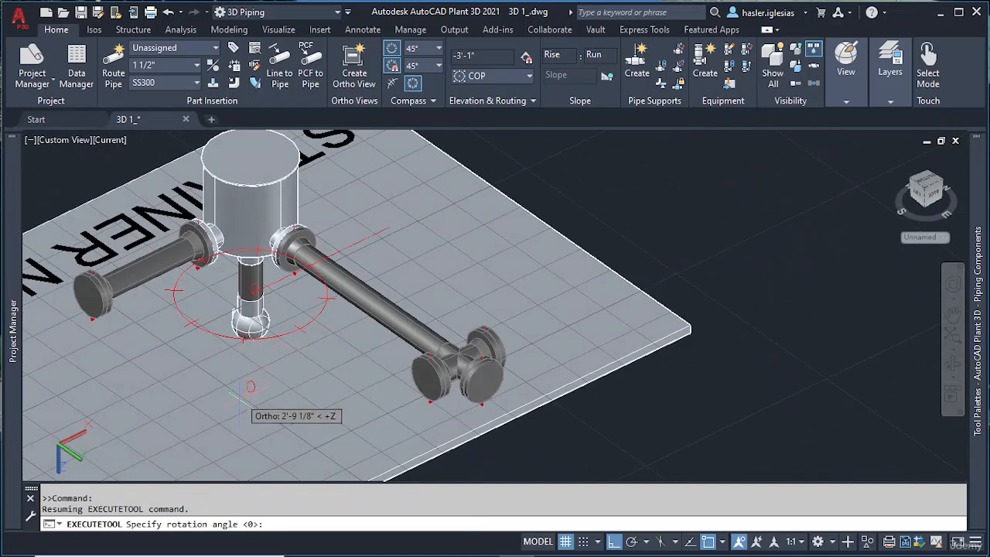
pyautogui.click(153, 371)
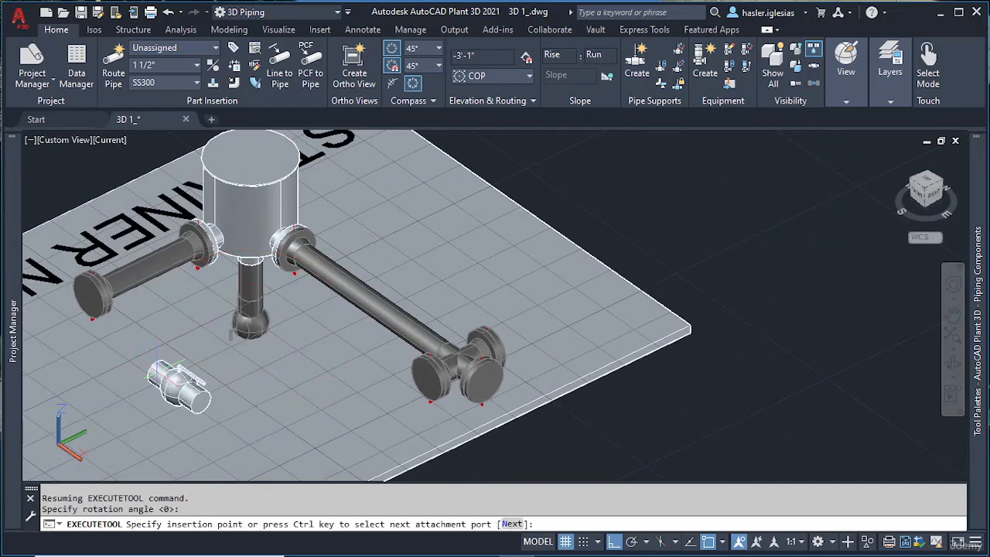
pyautogui.press('Escape')
# Move the base plate straight down along the Z axis until it clears the ball valve below the strainer.
pyautogui.keyDown('shift'); pyautogui.moveTo(246, 375); pyautogui.dragTo(263, 348, button='middle'); pyautogui.keyUp('shift')
pyautogui.moveTo(280, 393); pyautogui.dragTo(313, 283, button='middle')
pyautogui.click(320, 297)
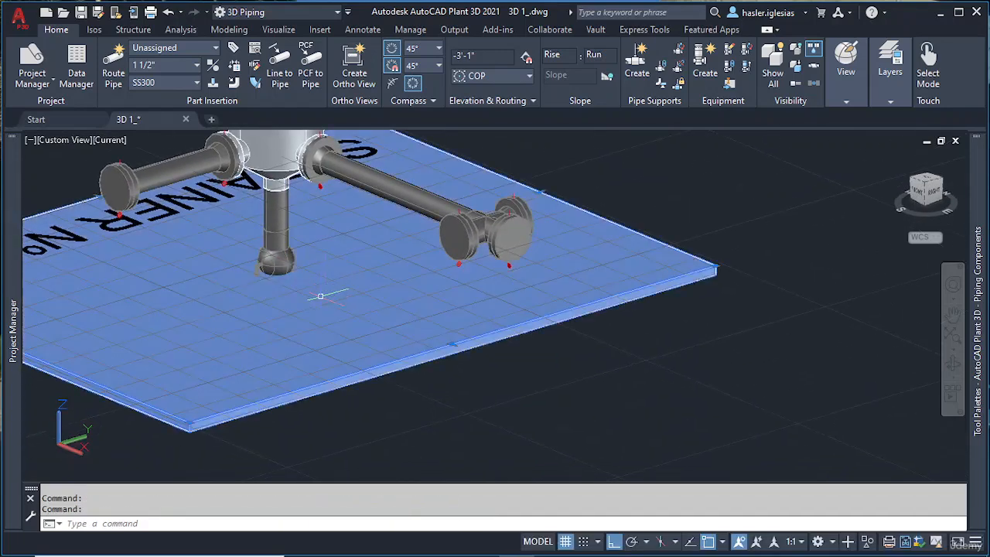
pyautogui.write('MOVE')
pyautogui.press('Return')
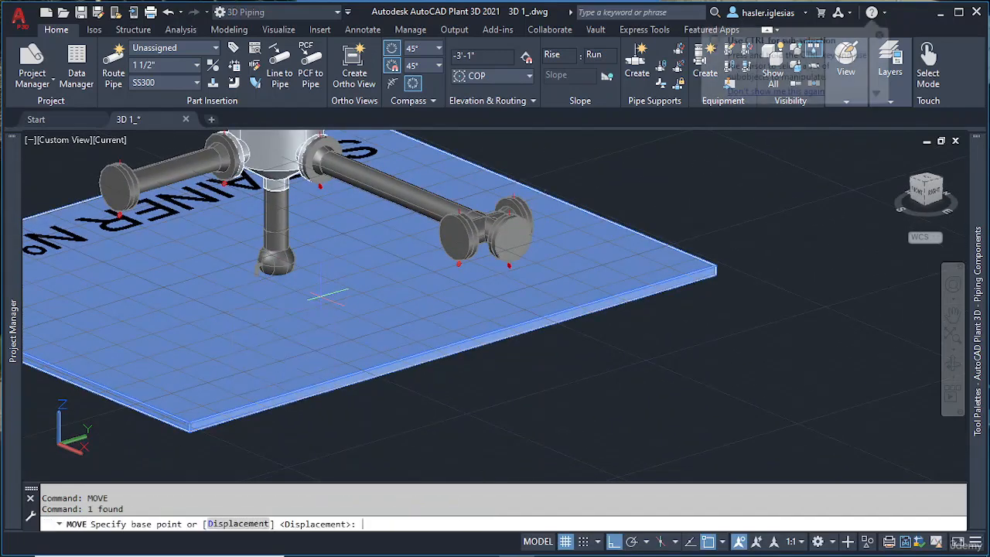
pyautogui.click(331, 287)
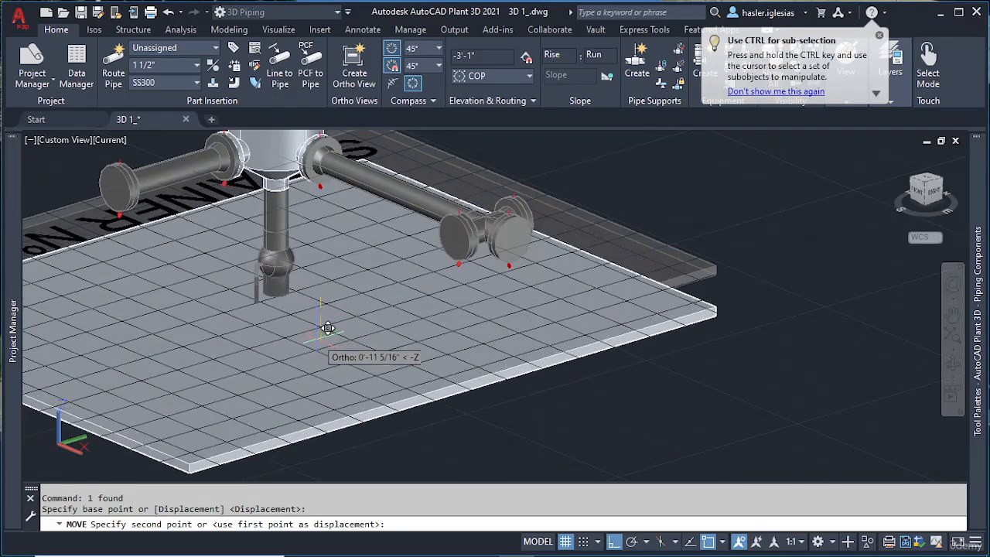
pyautogui.press('Escape')
# Route a short 6" SS300 pipe straight down from the ball valve's lower port toward the base plate.
pyautogui.click(284, 293)
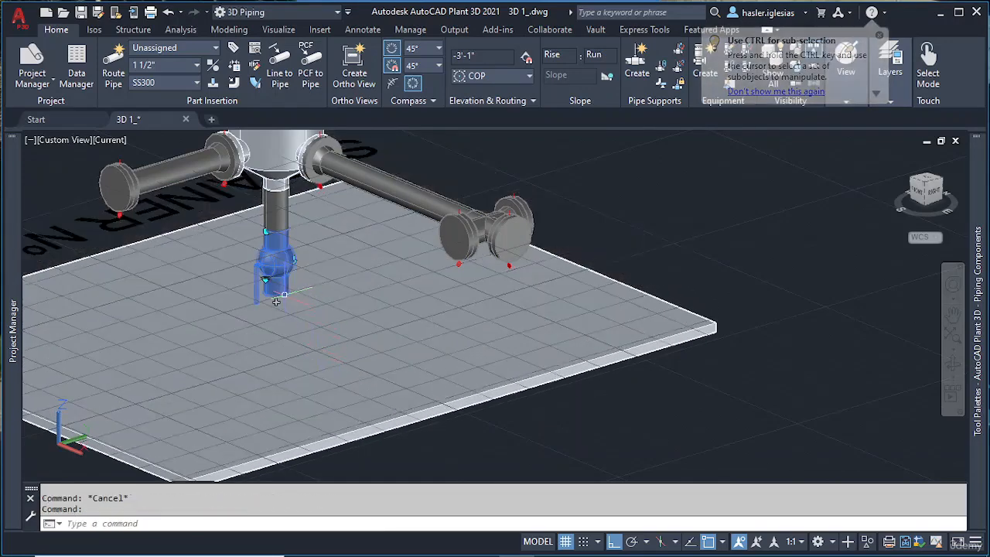
pyautogui.click(276, 298)
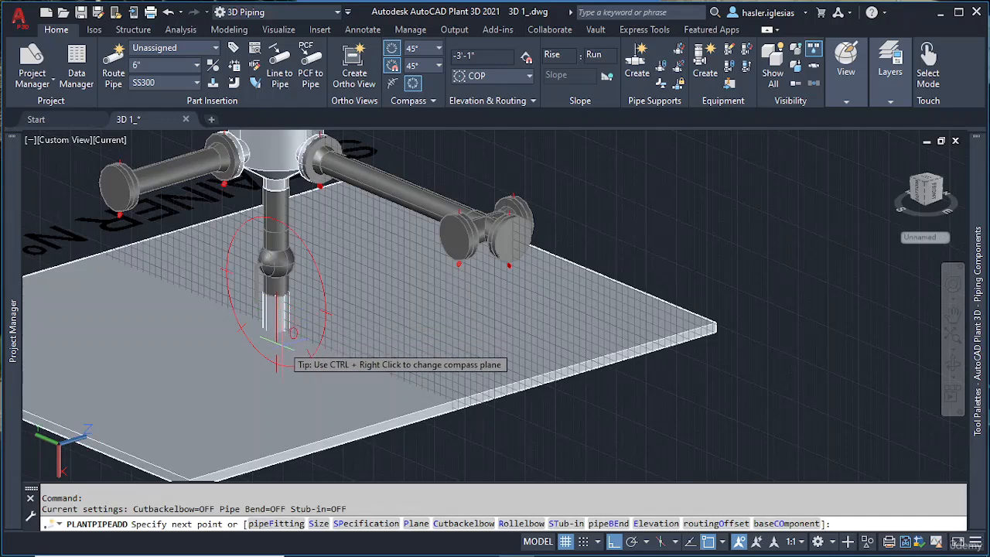
pyautogui.click(280, 328)
pyautogui.press('Escape')
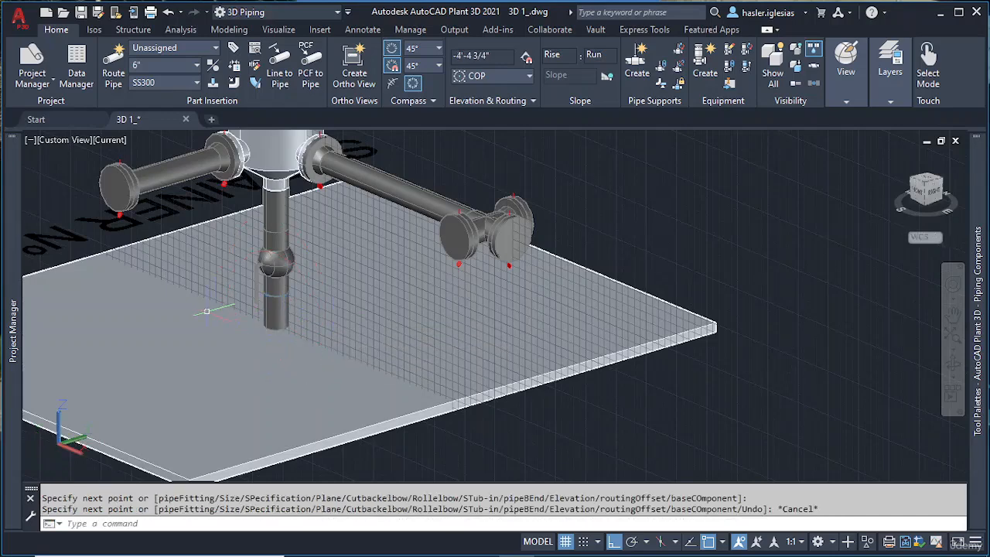
pyautogui.keyDown('shift'); pyautogui.moveTo(195, 333); pyautogui.dragTo(273, 347, button='middle'); pyautogui.keyUp('shift')
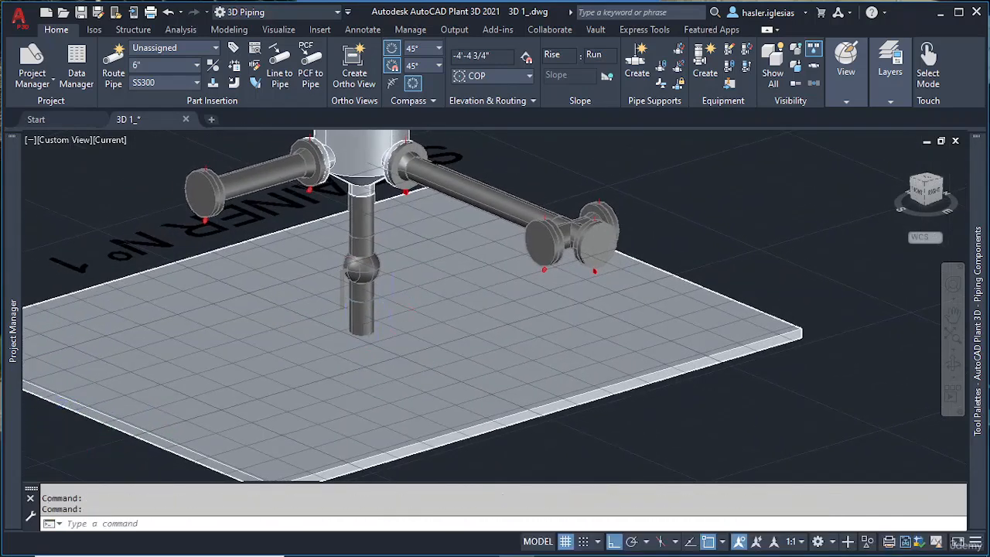
pyautogui.scroll(4, 271, 337)
pyautogui.click(343, 237)
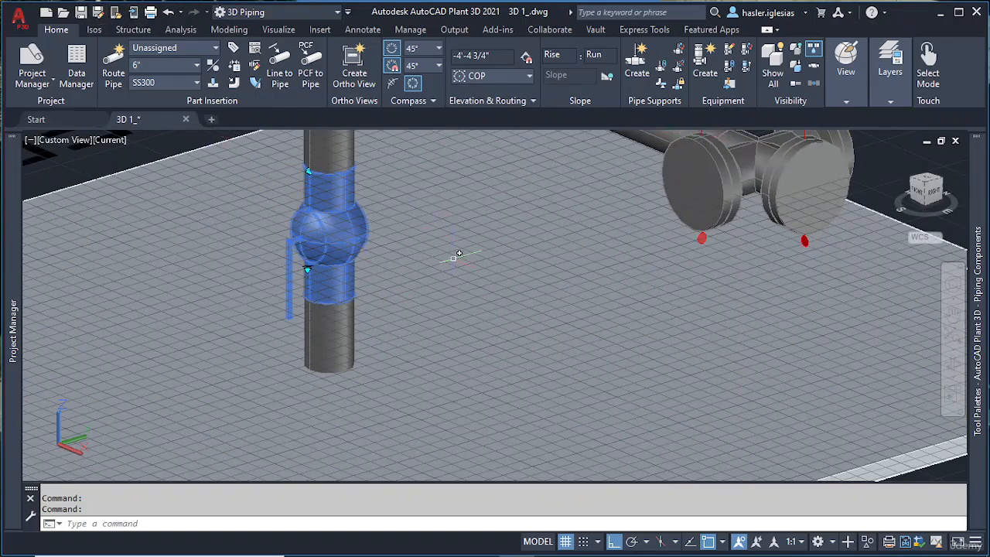
pyautogui.press('Escape')
pyautogui.scroll(-8, 464, 273)
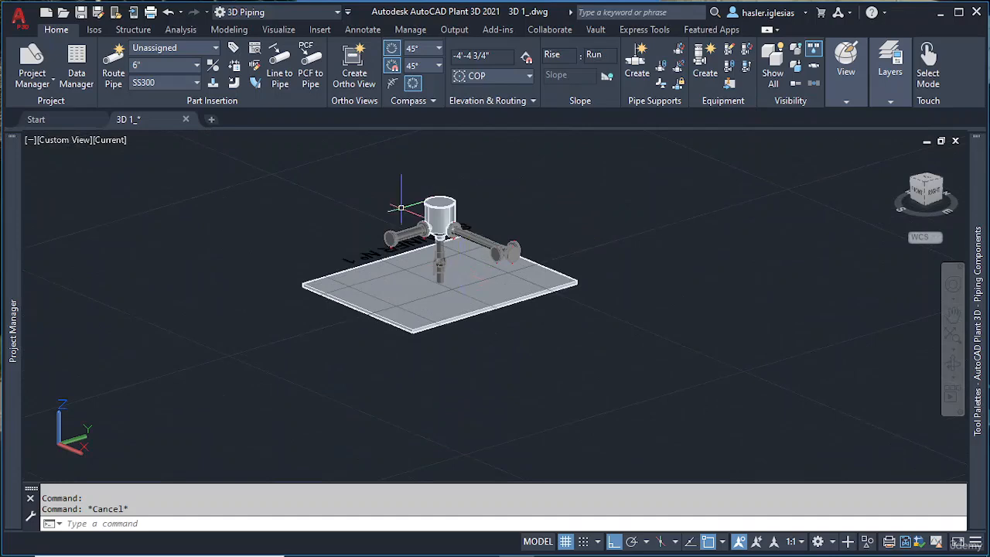
pyautogui.scroll(4, 440, 265)
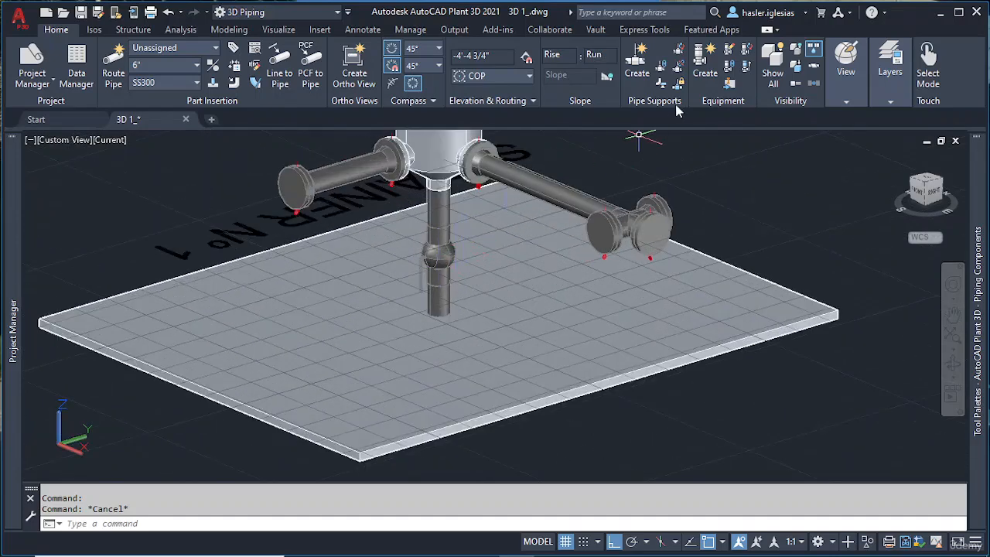
# Create a new layer named VALVES and set its color to yellow.
pyautogui.click(892, 99)
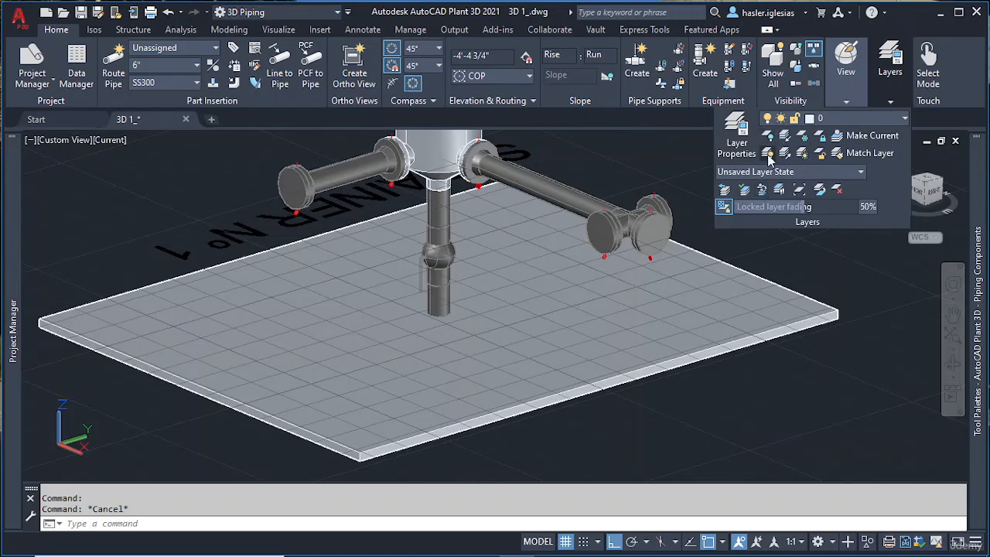
pyautogui.click(735, 144)
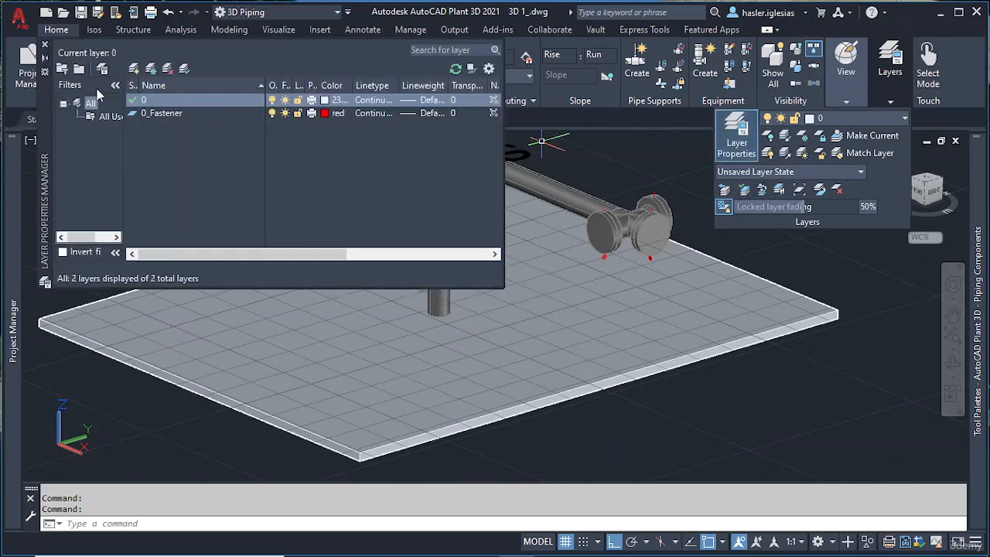
pyautogui.click(134, 69)
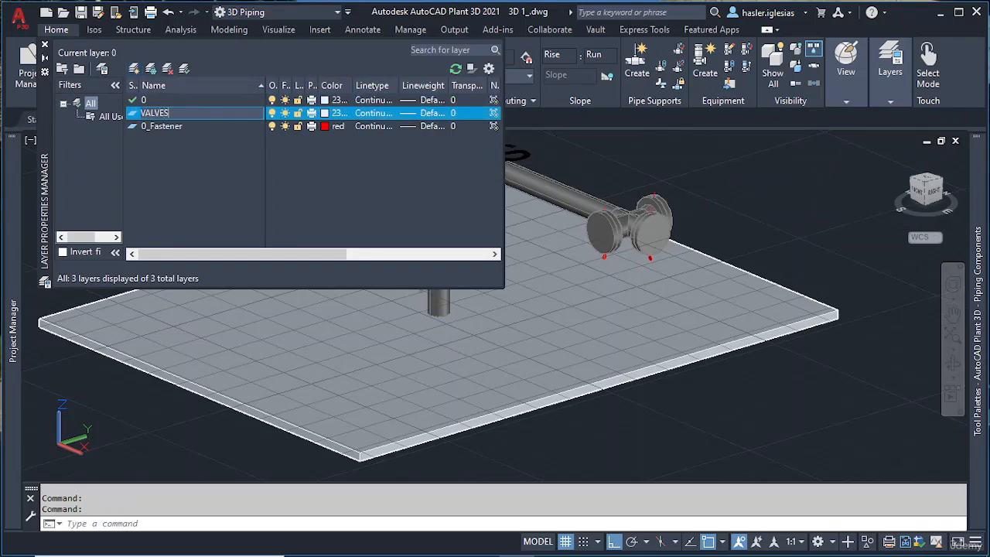
pyautogui.click(325, 113)
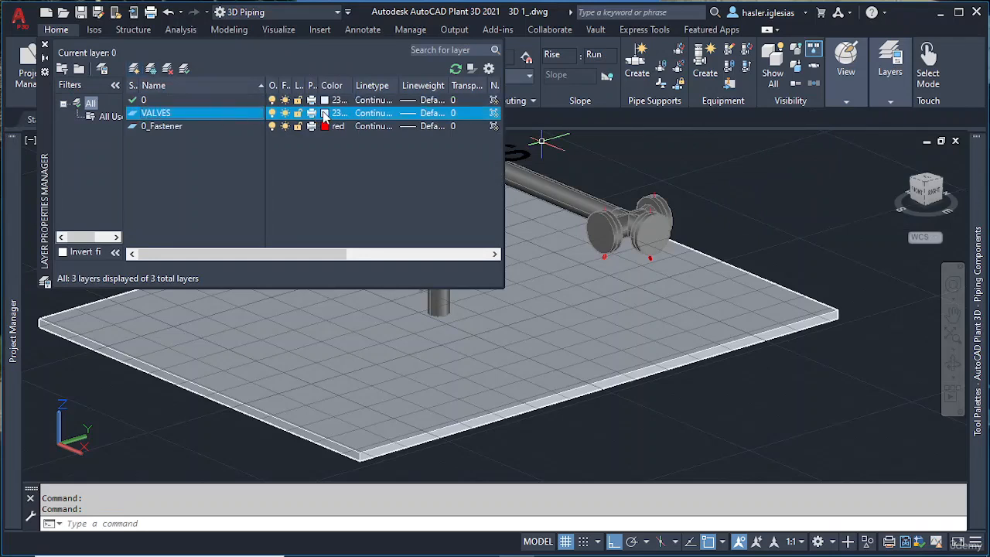
pyautogui.click(403, 177)
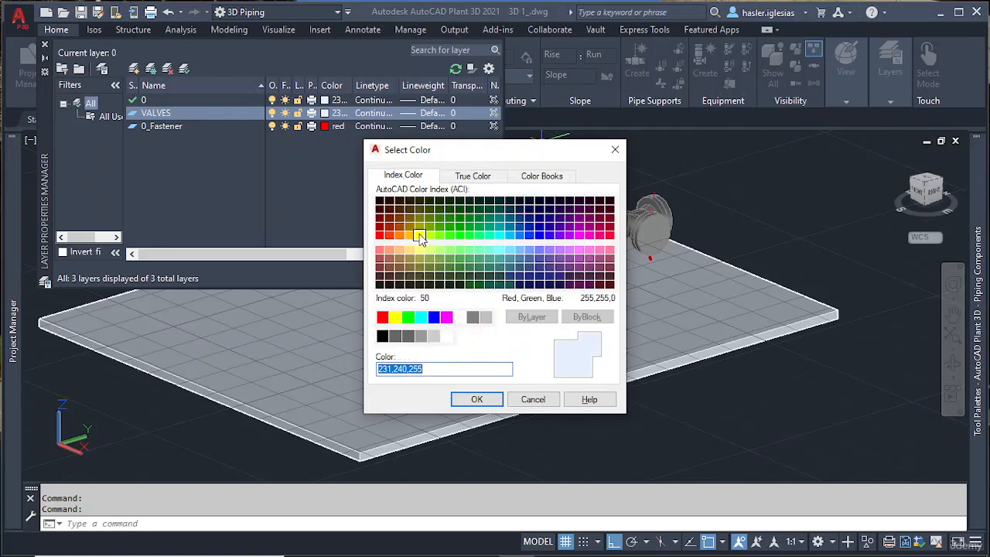
pyautogui.click(394, 317)
pyautogui.click(473, 400)
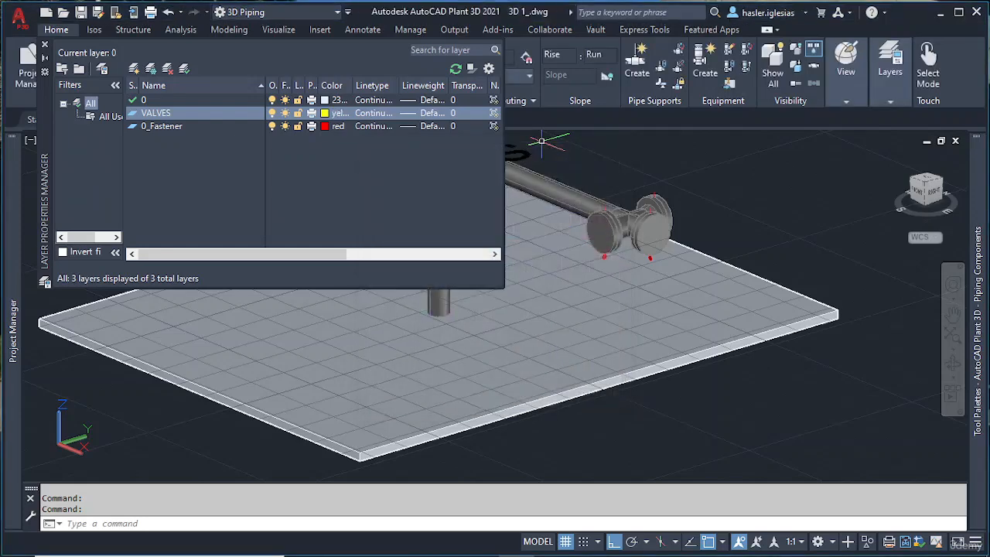
pyautogui.click(44, 44)
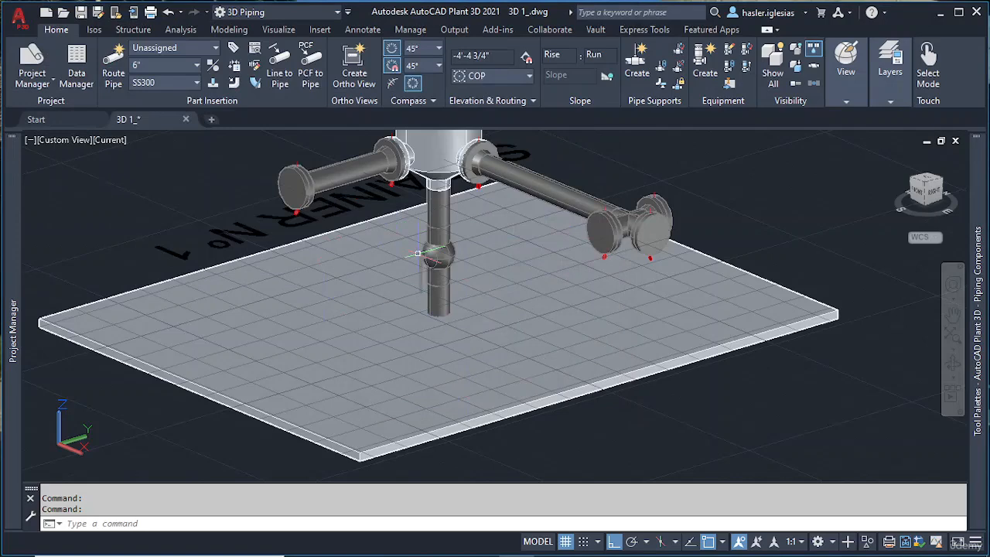
# Set the ball valve's color to ByLayer and assign the valve to the VALVES layer.
pyautogui.click(444, 254)
pyautogui.doubleClick(444, 255)
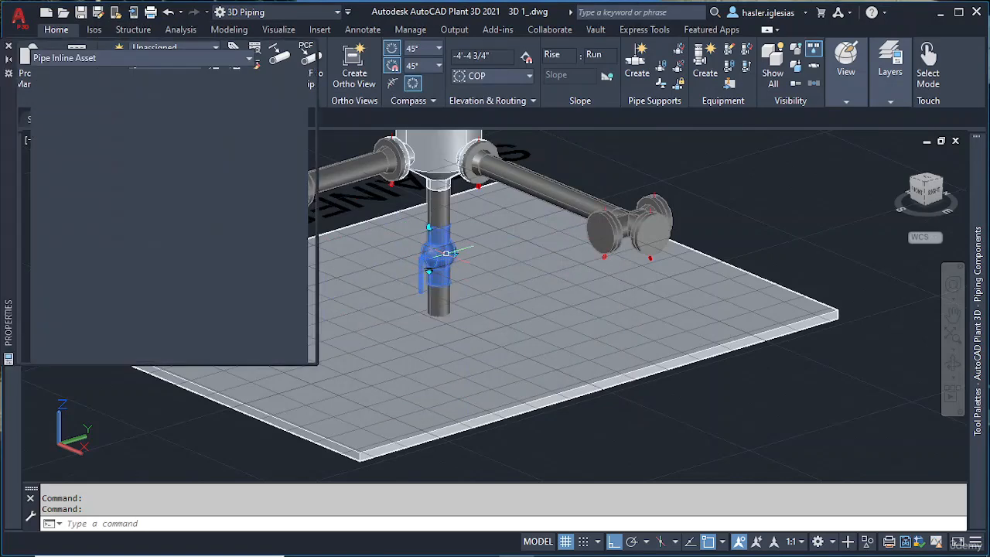
pyautogui.click(235, 90)
pyautogui.scroll(3, 233, 98)
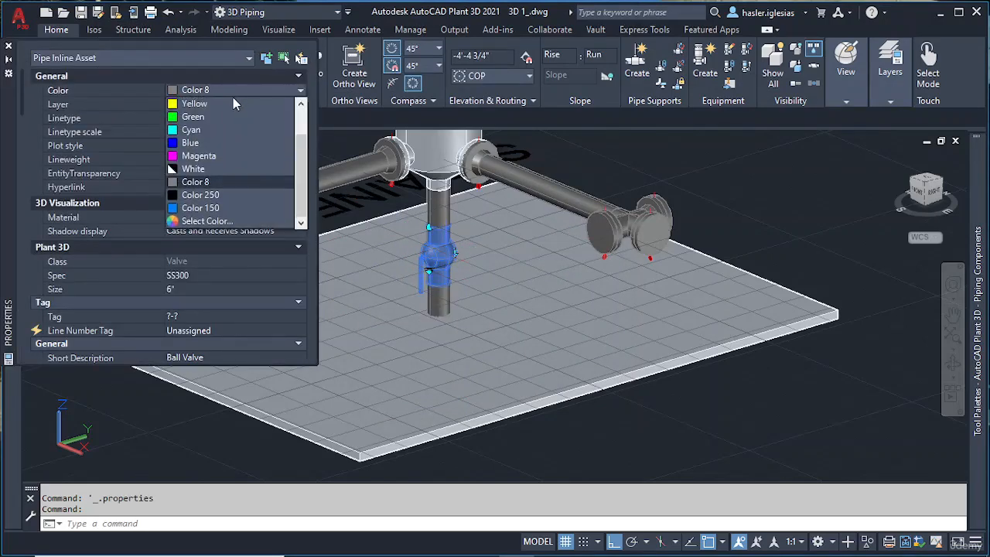
pyautogui.click(221, 104)
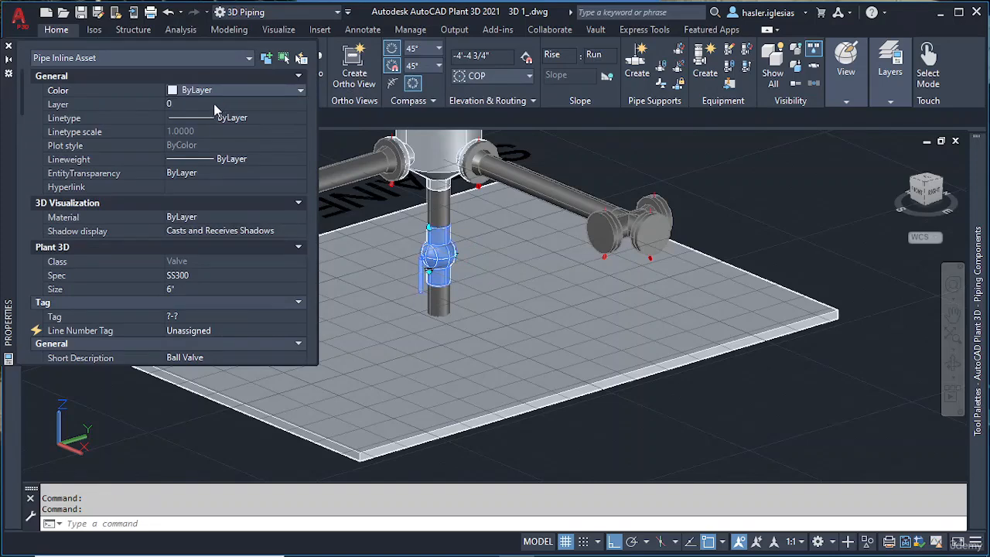
pyautogui.click(261, 103)
pyautogui.click(203, 141)
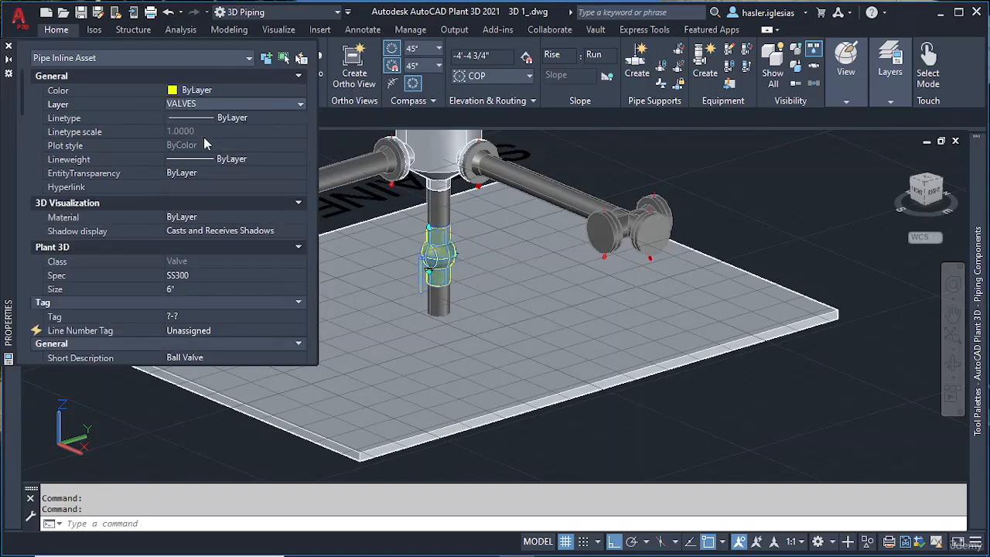
pyautogui.click(9, 48)
pyautogui.press('Escape')
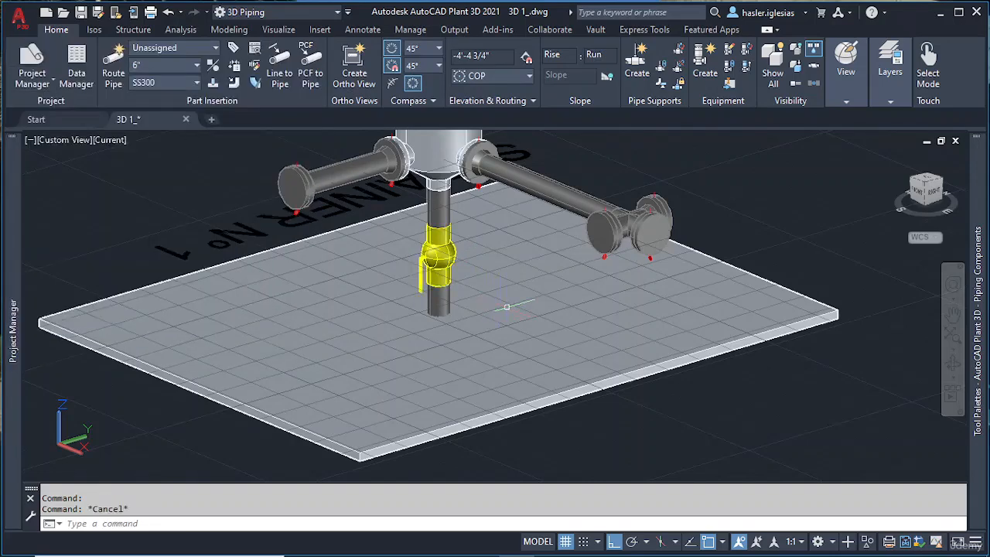
# Select all parts similar to the cross's front blind flange and assign them to the VALVES layer.
pyautogui.scroll(5, 608, 230)
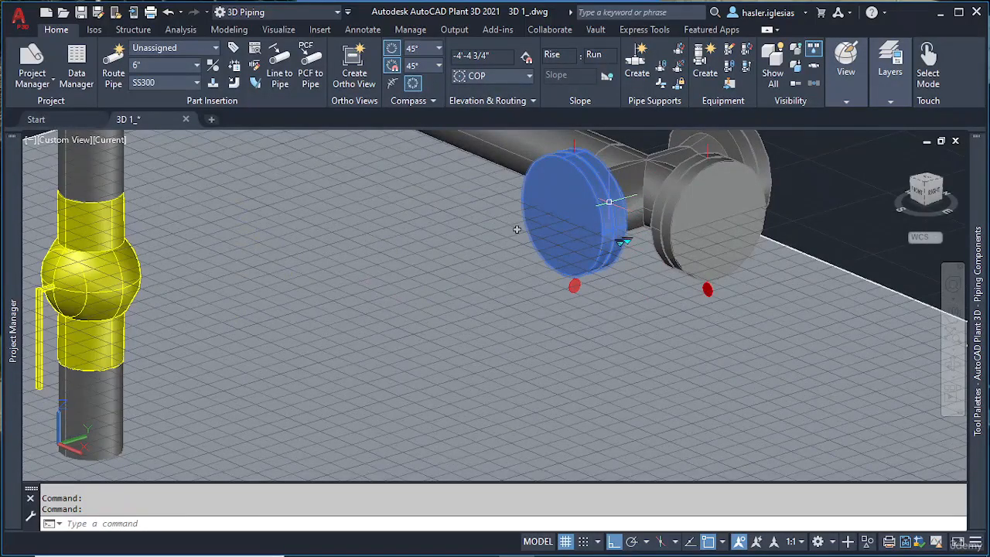
pyautogui.moveTo(599, 232); pyautogui.dragTo(541, 321, button='middle')
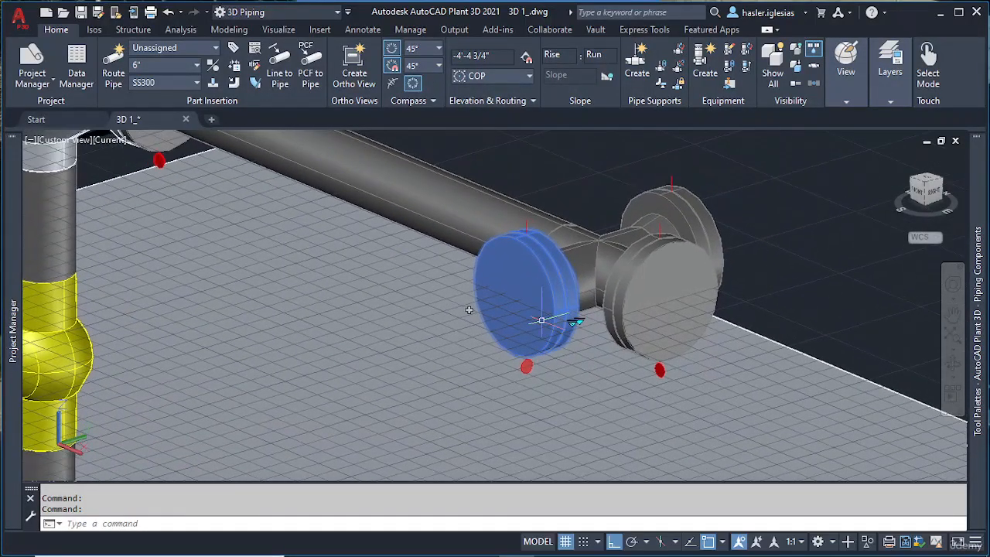
pyautogui.rightClick(547, 278)
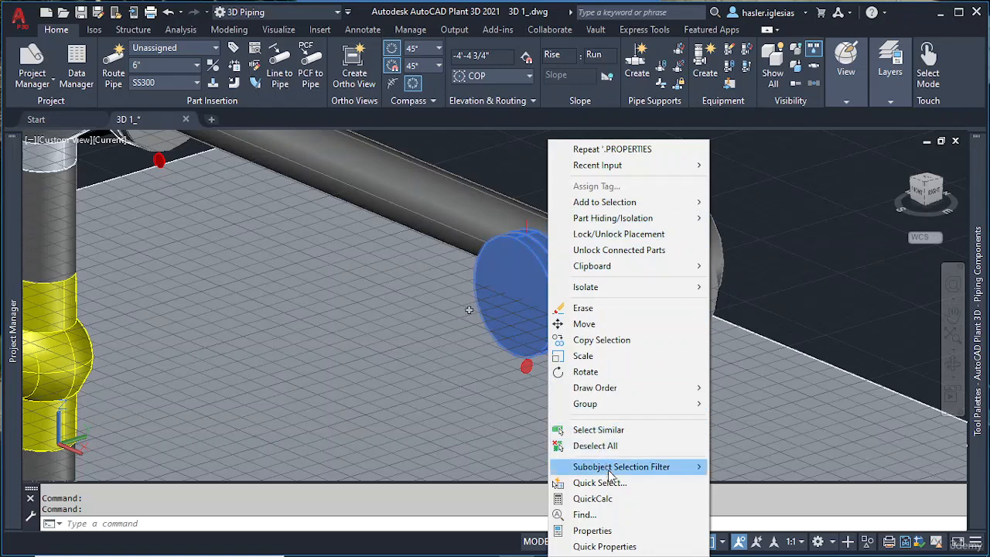
pyautogui.click(618, 430)
pyautogui.scroll(-6, 577, 338)
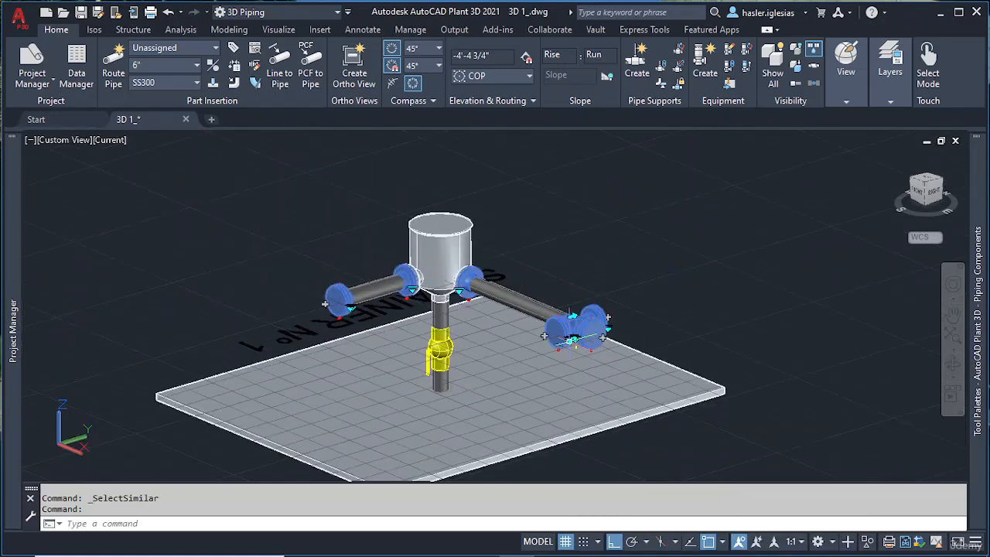
pyautogui.scroll(3, 527, 357)
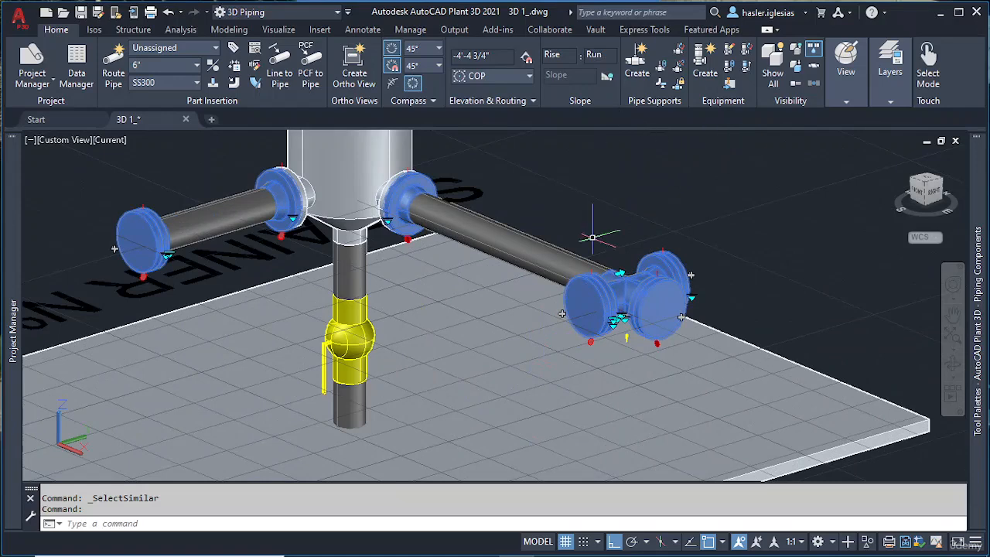
pyautogui.doubleClick(584, 312)
pyautogui.click(753, 232)
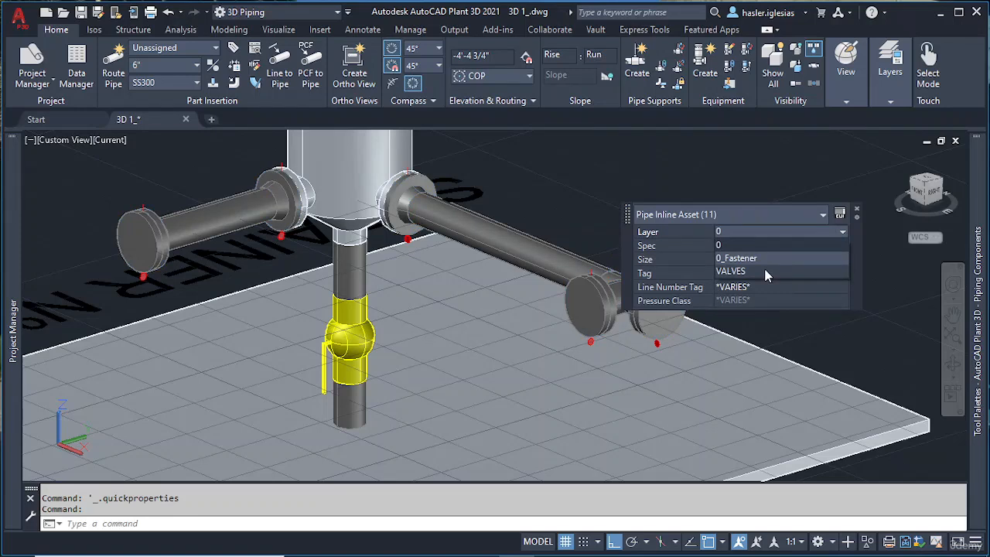
pyautogui.click(766, 273)
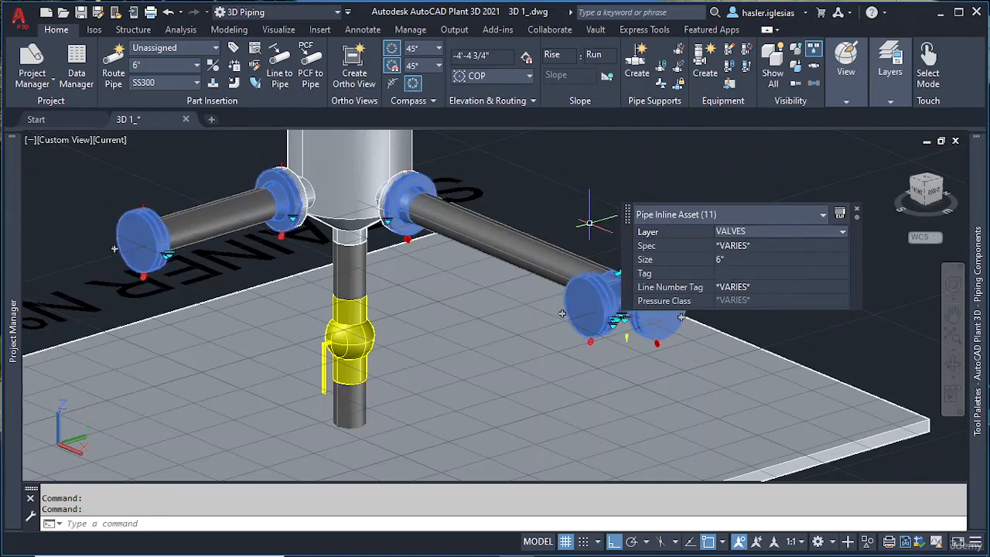
pyautogui.press('Escape')
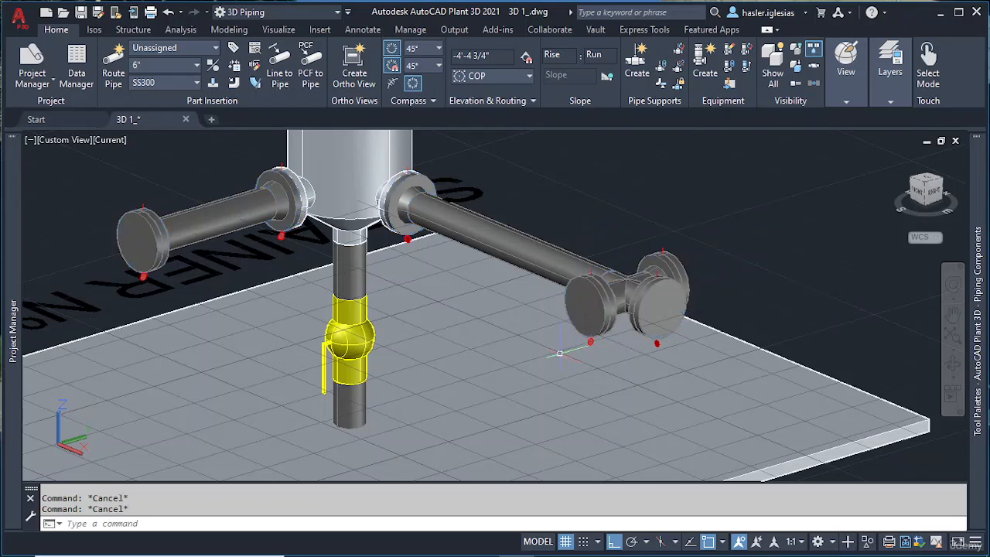
pyautogui.hotkey('ctrl', '1')
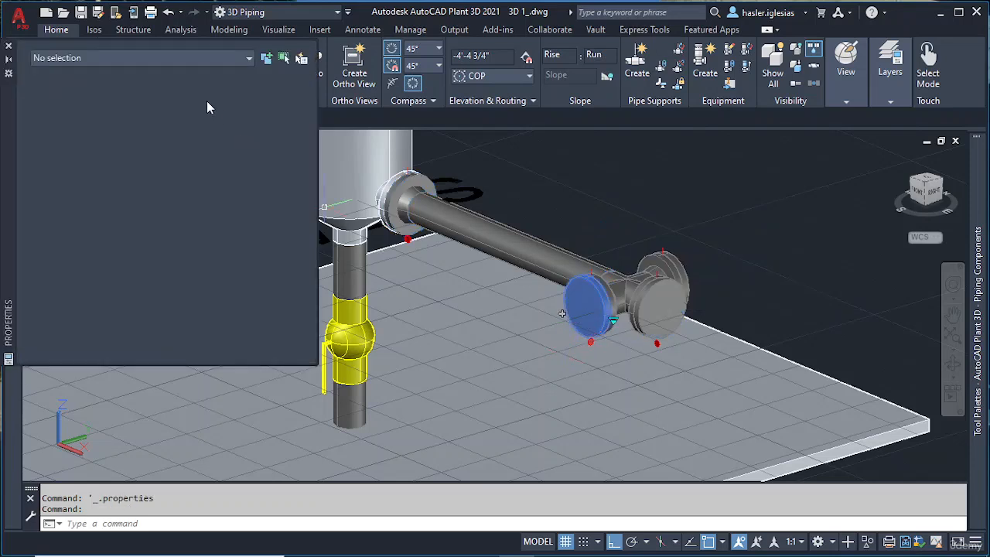
pyautogui.press('Escape')
pyautogui.click(9, 46)
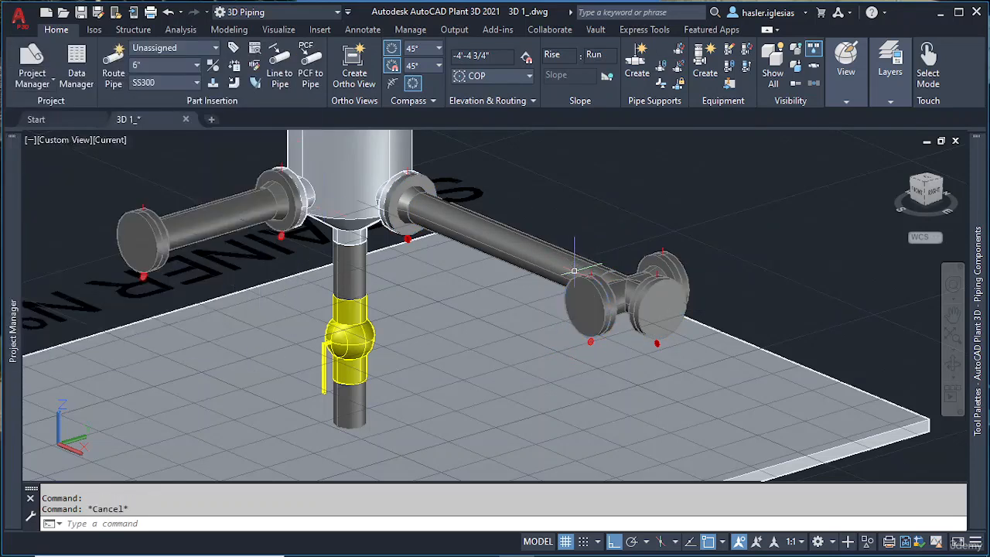
# Set the color of the cross's front blind flange to ByLayer.
pyautogui.click(587, 302)
pyautogui.hotkey('ctrl', '1')
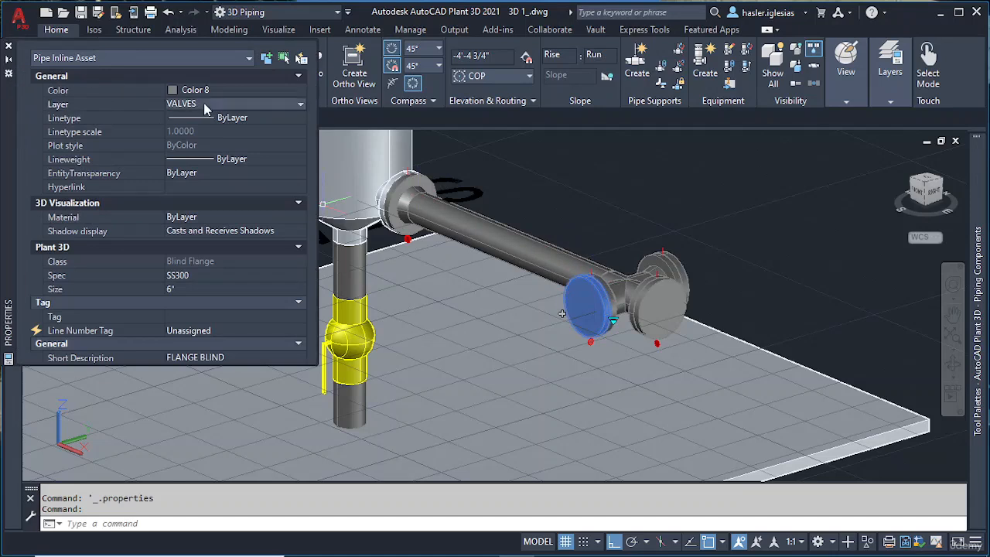
pyautogui.click(213, 102)
pyautogui.click(212, 99)
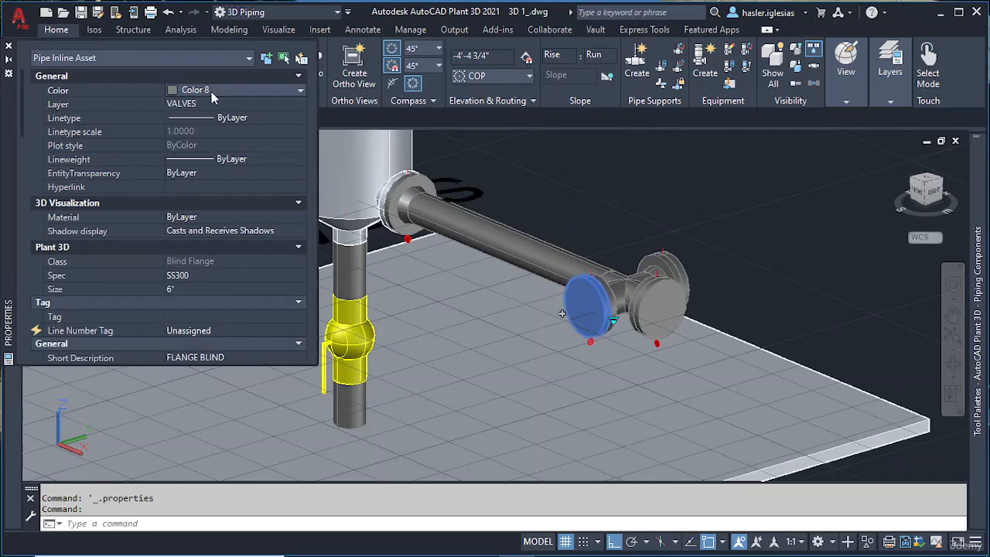
pyautogui.click(212, 91)
pyautogui.click(226, 103)
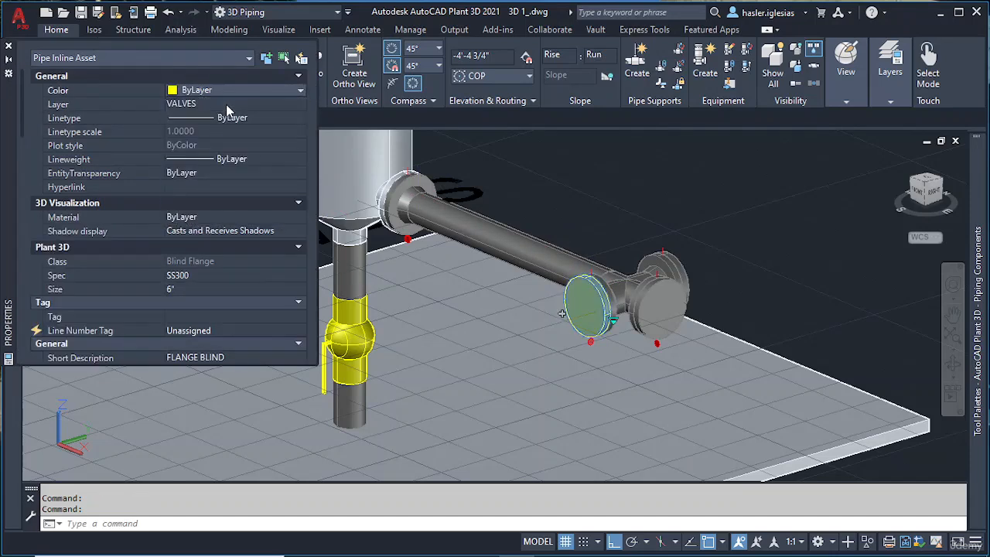
pyautogui.click(9, 46)
pyautogui.press('Escape')
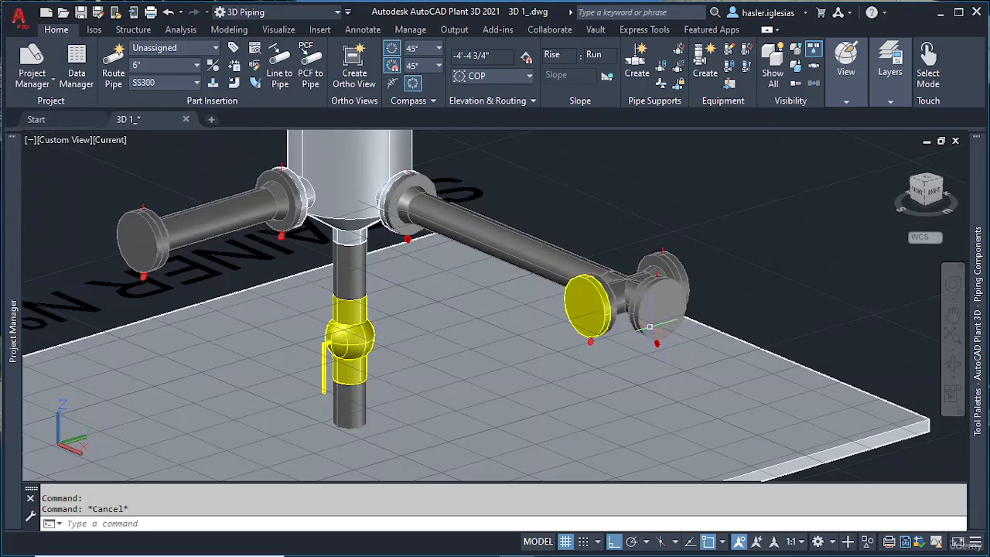
pyautogui.click(679, 316)
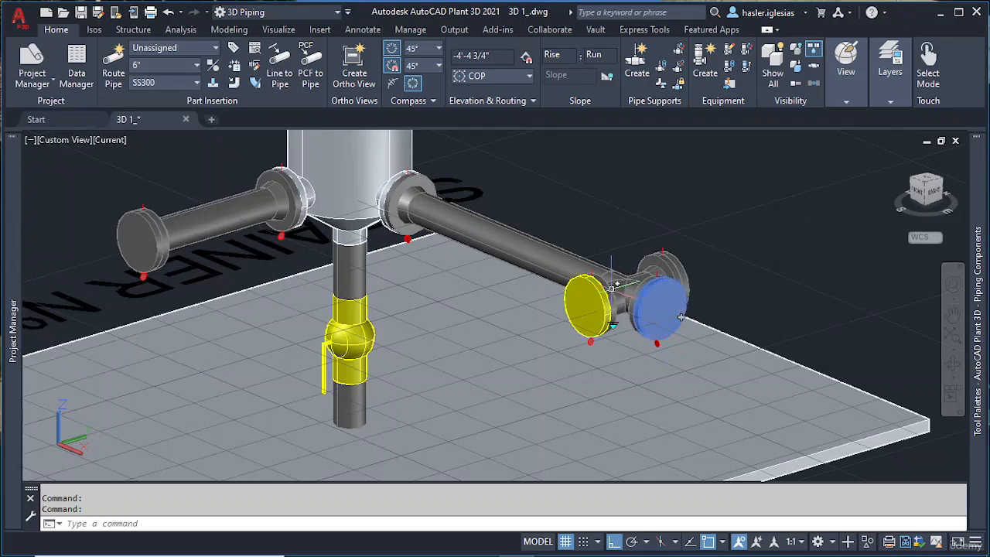
pyautogui.click(614, 290)
pyautogui.click(628, 289)
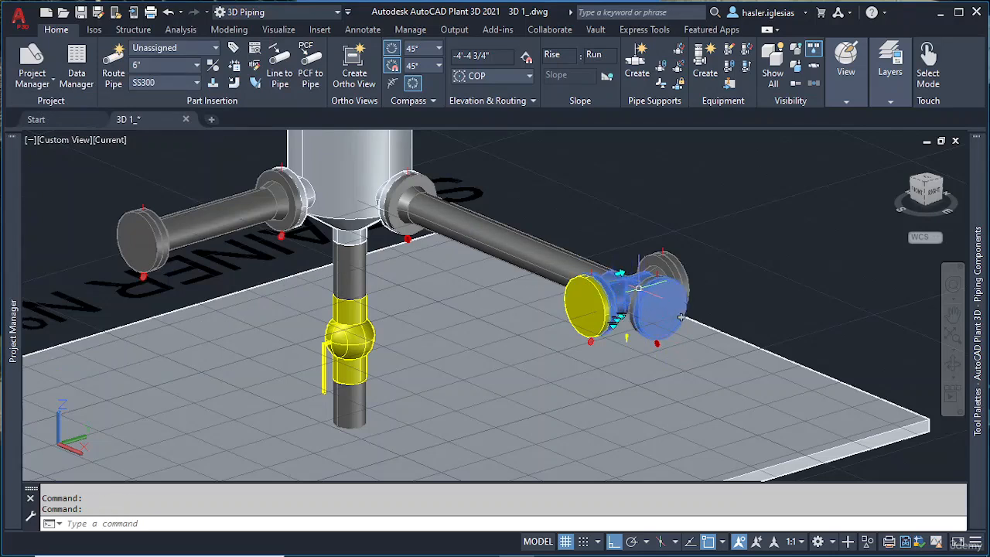
pyautogui.click(659, 267)
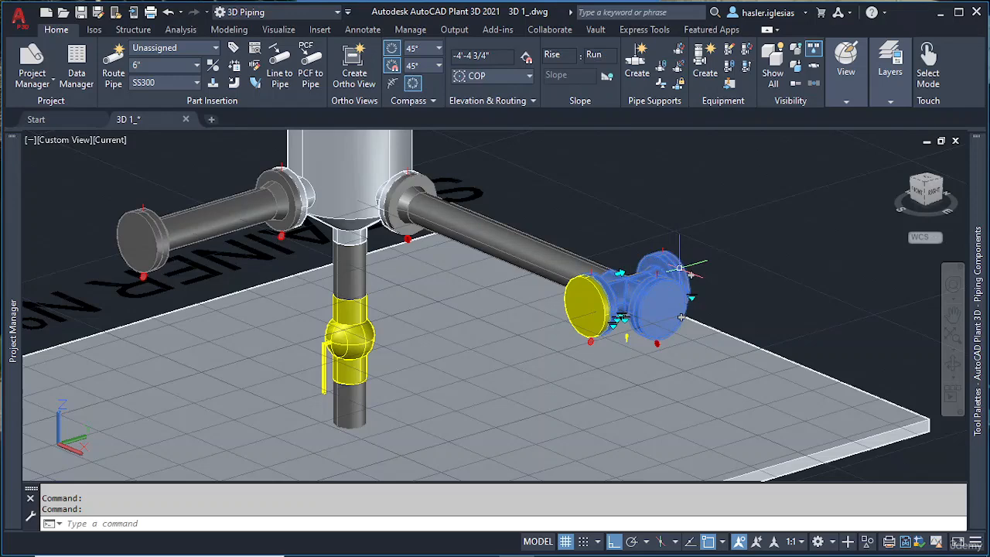
pyautogui.hotkey('ctrl', 'shift', 'p')
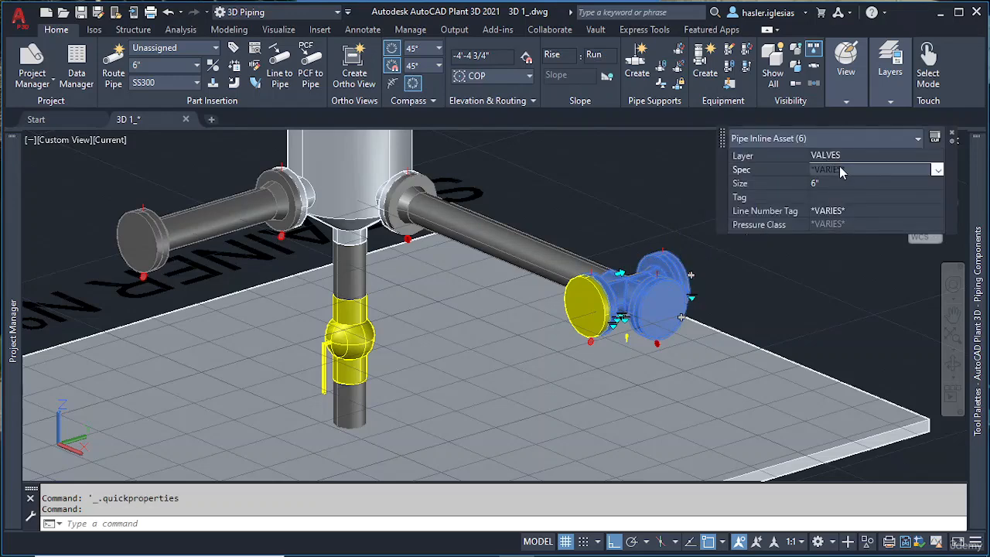
pyautogui.press('Escape')
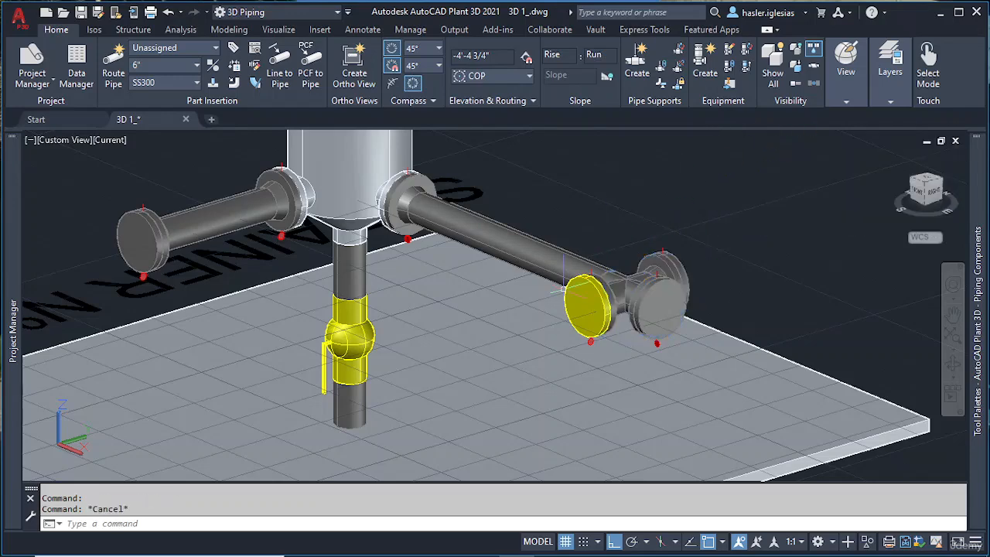
# Move the STRAINER Nº 1 text across the base plate, closer to the plate's front edge and away from the ball valve.
pyautogui.scroll(-4, 564, 295)
pyautogui.keyDown('shift'); pyautogui.moveTo(437, 308); pyautogui.dragTo(667, 345, button='middle'); pyautogui.keyUp('shift')
pyautogui.moveTo(516, 418); pyautogui.dragTo(503, 338, button='middle')
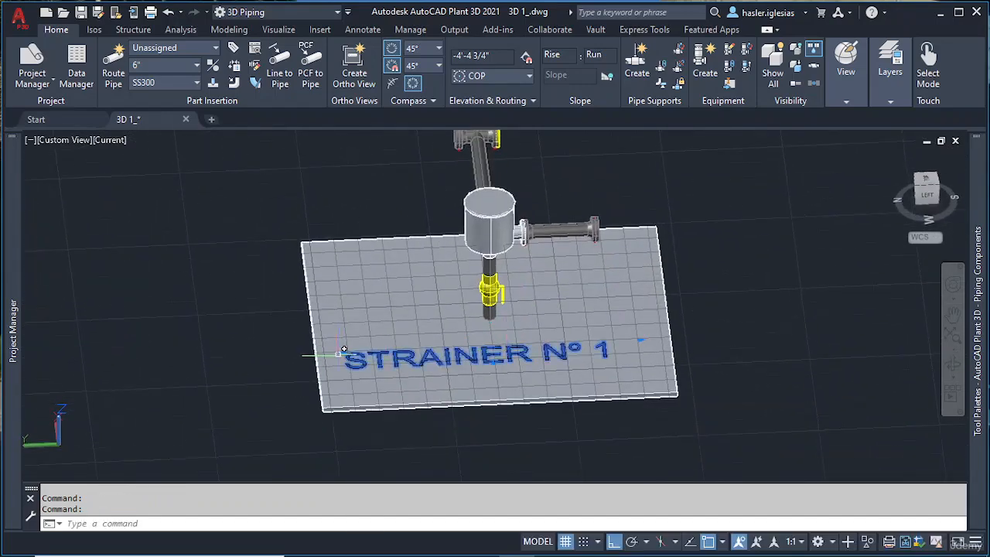
pyautogui.keyDown('shift'); pyautogui.moveTo(347, 352); pyautogui.dragTo(345, 353, button='middle'); pyautogui.keyUp('shift')
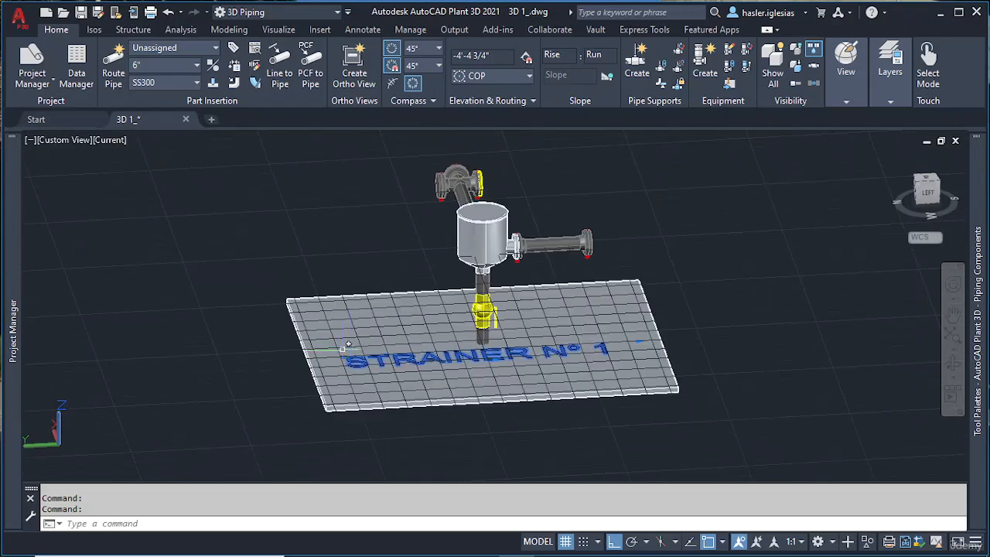
pyautogui.click(347, 363)
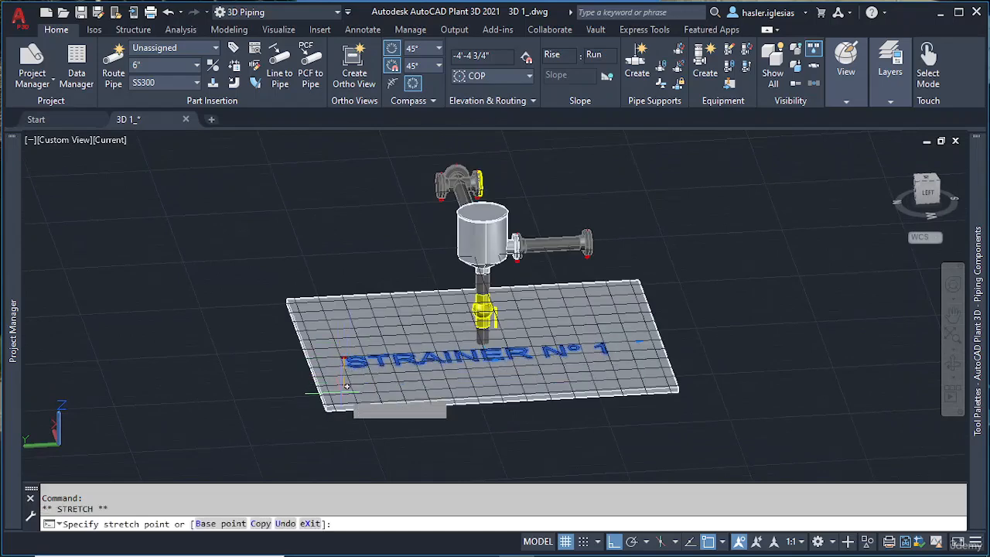
pyautogui.click(346, 381)
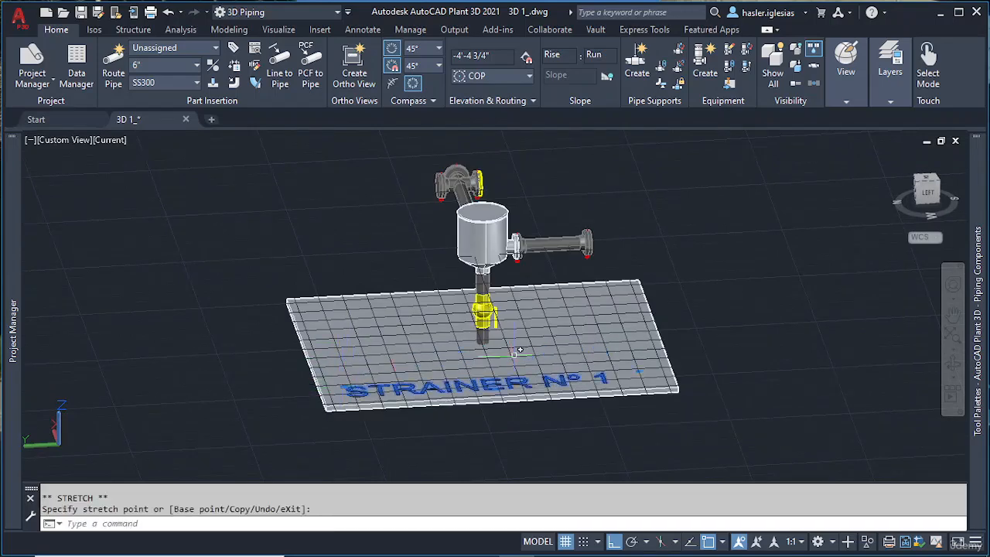
pyautogui.press('Escape')
pyautogui.keyDown('shift'); pyautogui.moveTo(558, 342); pyautogui.dragTo(592, 259, button='middle'); pyautogui.keyUp('shift')
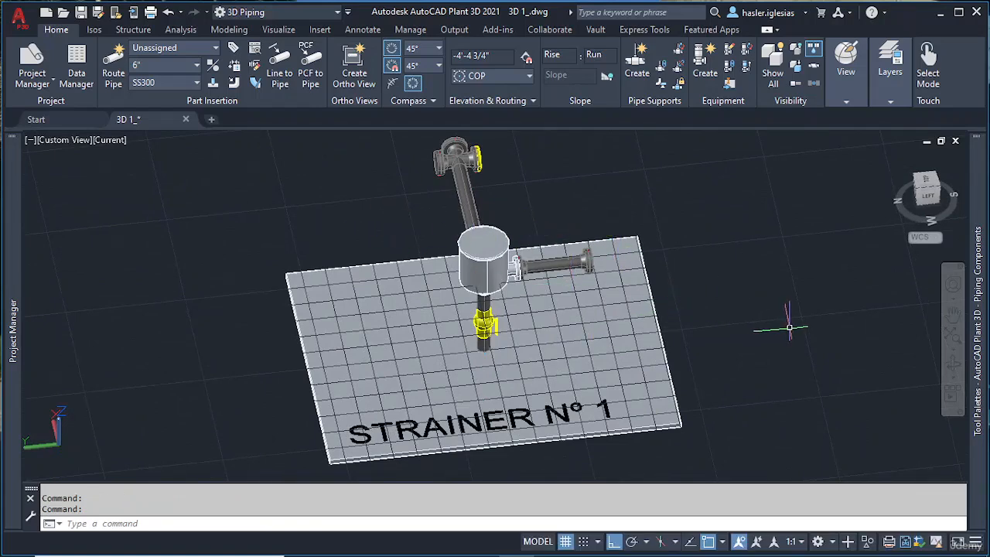
# Examine the piping components available in the SS300 spec, from blind flanges and elbows through reducers and tees to valves.
pyautogui.moveTo(973, 328)
pyautogui.scroll(-5, 939, 376)
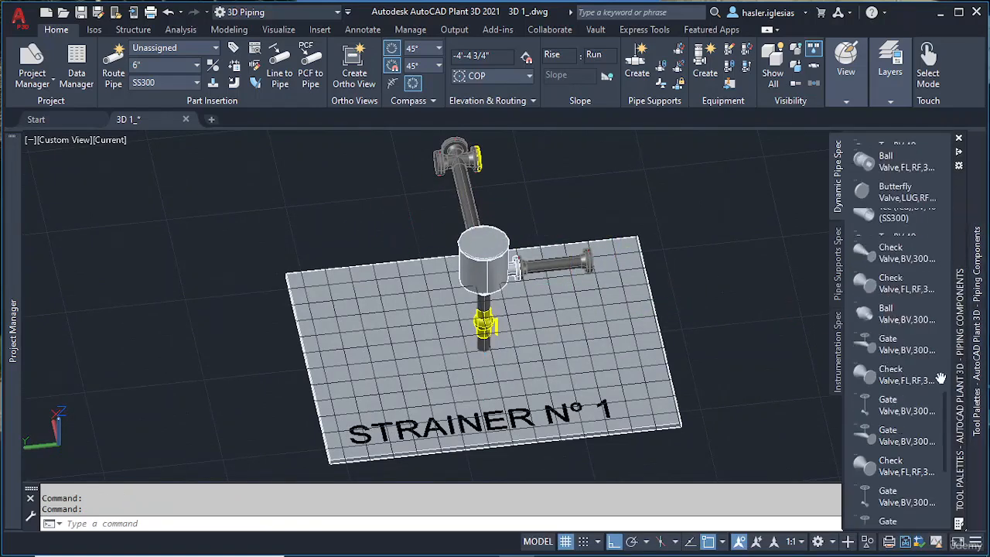
pyautogui.scroll(3, 886, 398)
pyautogui.scroll(5, 887, 398)
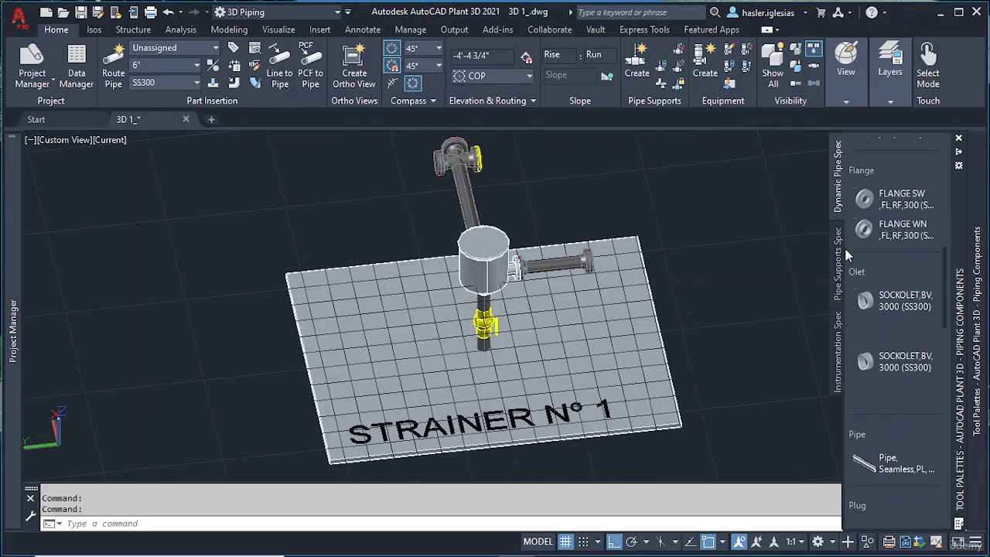
pyautogui.scroll(5, 897, 240)
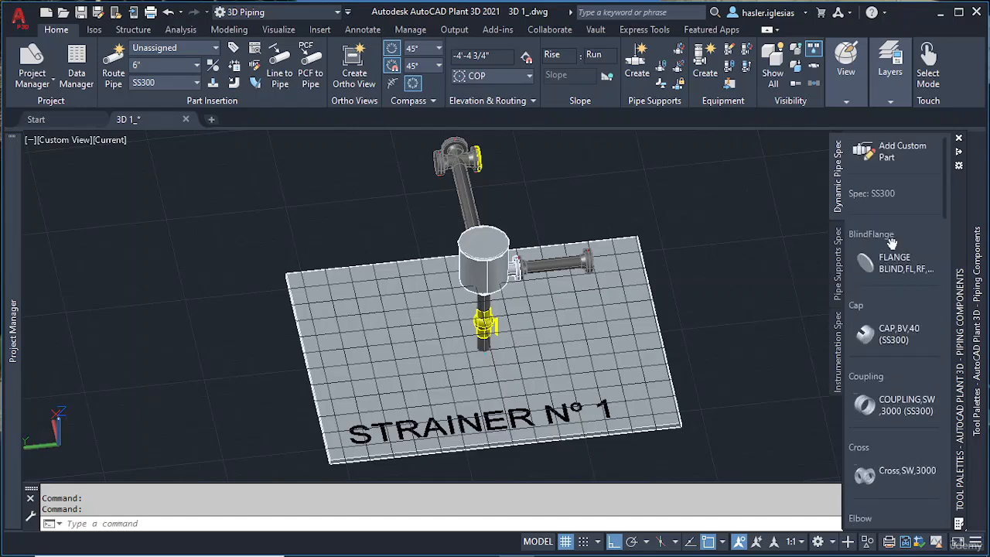
pyautogui.scroll(-4, 909, 236)
pyautogui.scroll(5, 918, 236)
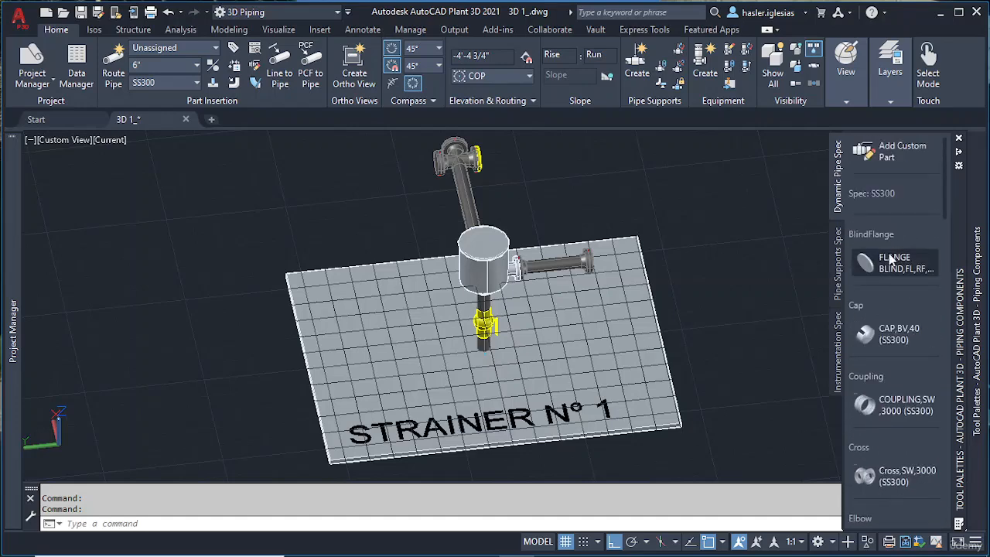
pyautogui.scroll(-3, 872, 331)
pyautogui.scroll(-5, 888, 368)
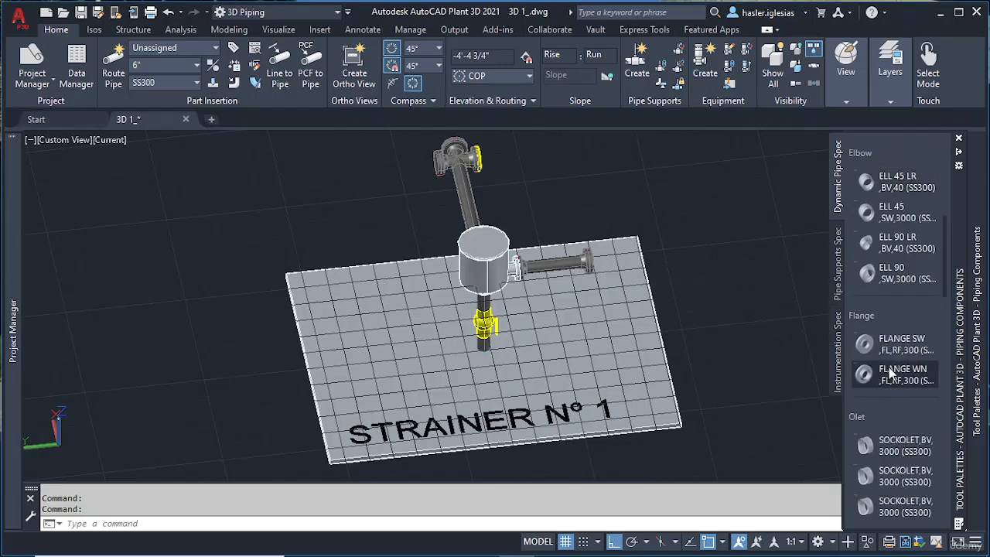
pyautogui.scroll(-6, 889, 367)
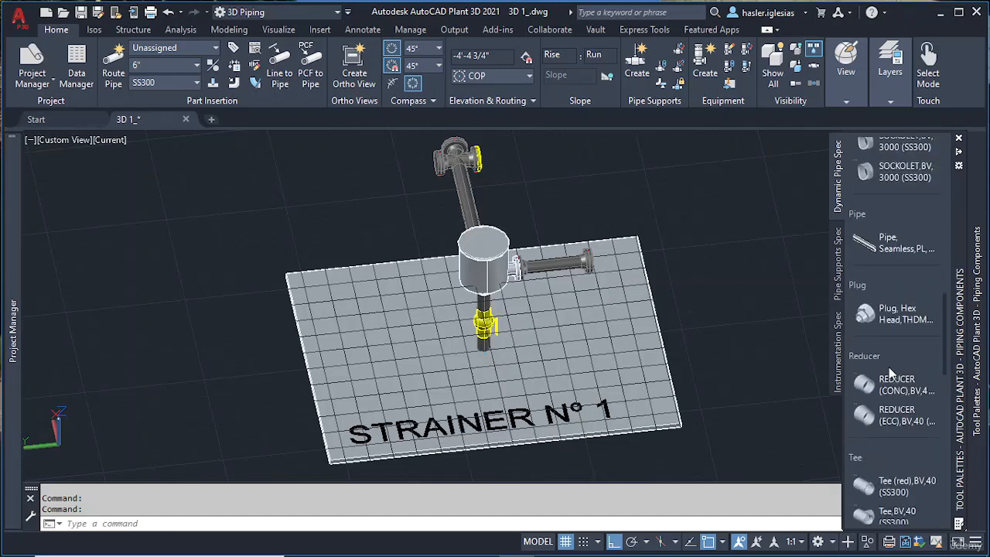
pyautogui.scroll(-5, 902, 309)
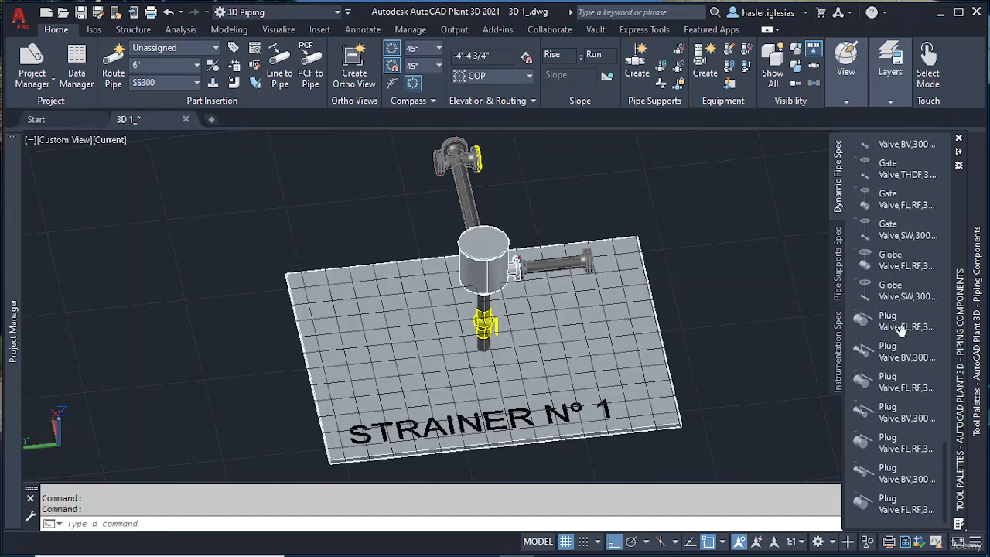
# Examine the available pipe supports and the components in the instrumentation spec.
pyautogui.click(841, 242)
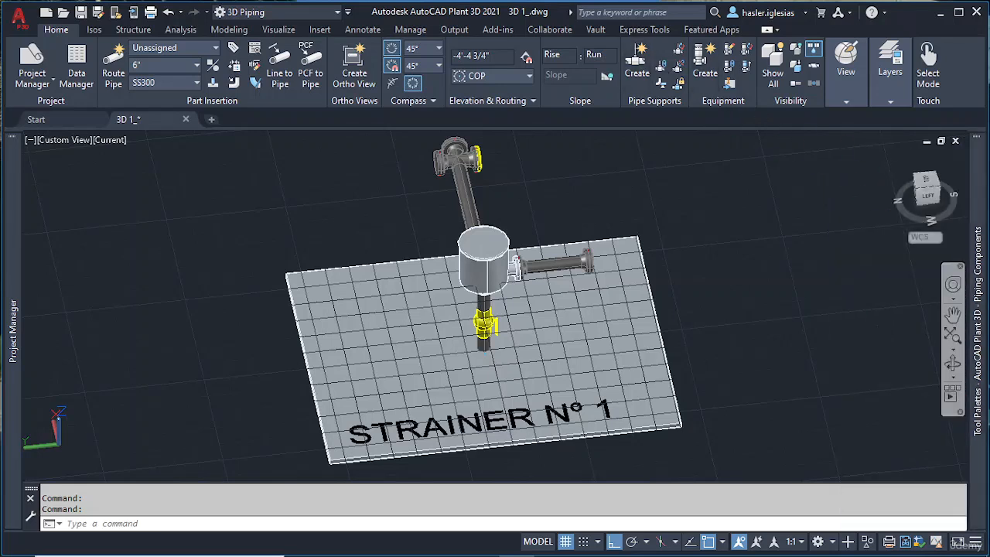
pyautogui.moveTo(984, 283)
pyautogui.scroll(-15, 896, 319)
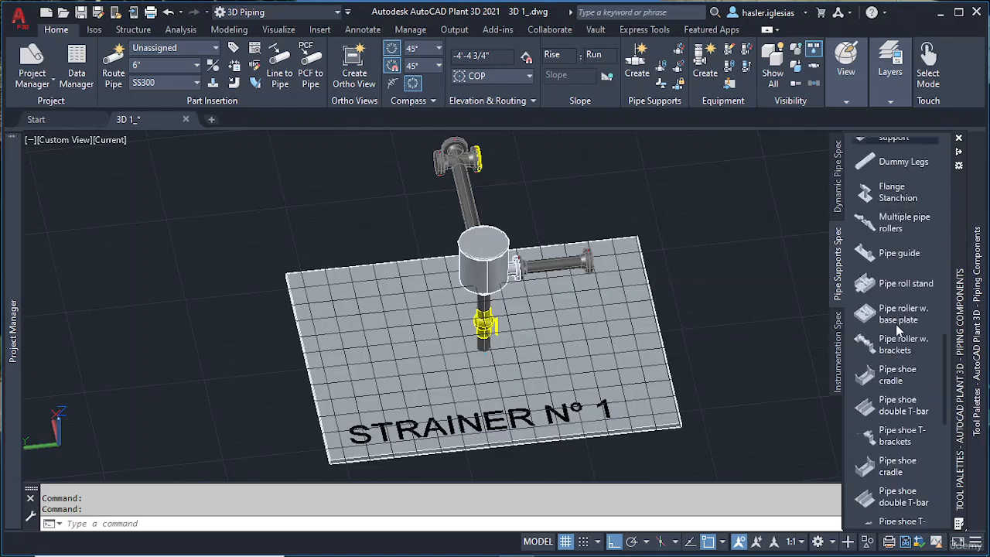
pyautogui.scroll(-5, 896, 364)
pyautogui.click(839, 358)
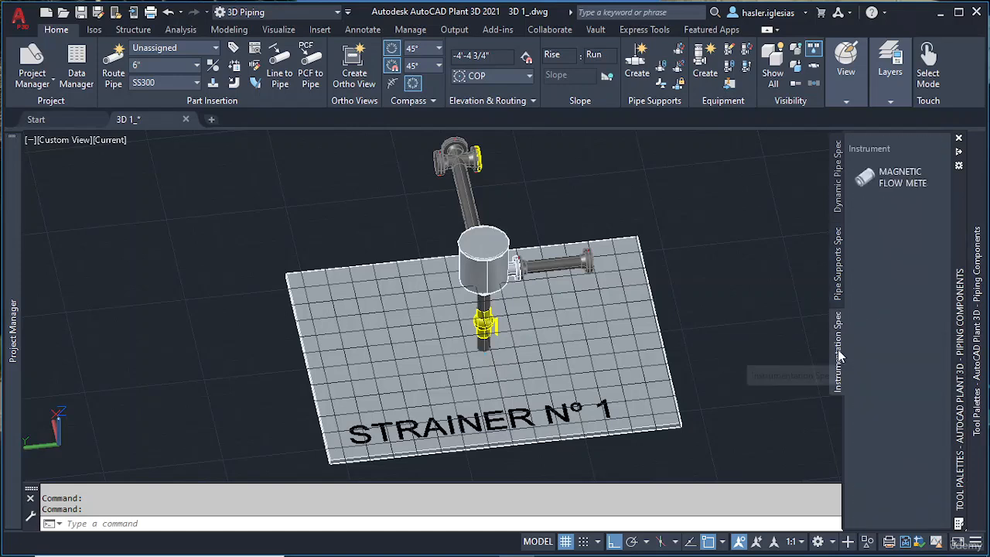